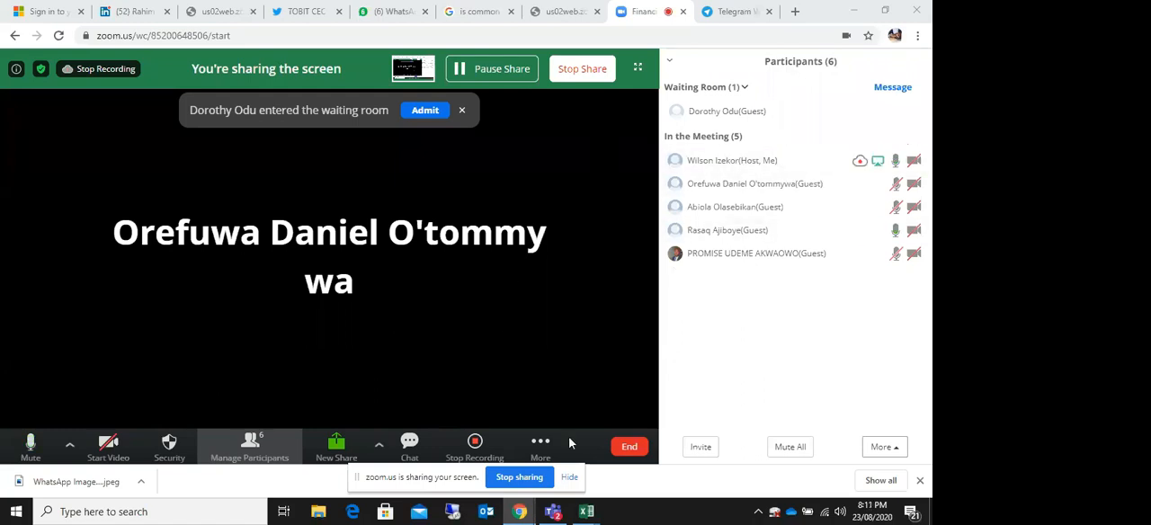
Step: Switch to the Full IFS Model 23.98.2020 workbook in Excel and show its Cover Page sheet
{"action": "mouse_move", "coordinate": [589, 513]}
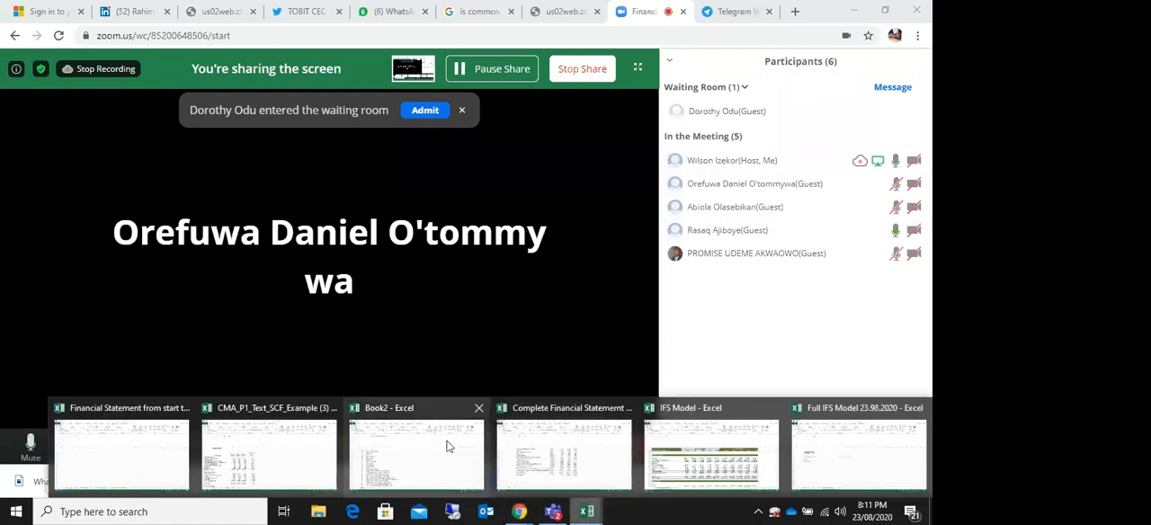
{"action": "mouse_move", "coordinate": [149, 455]}
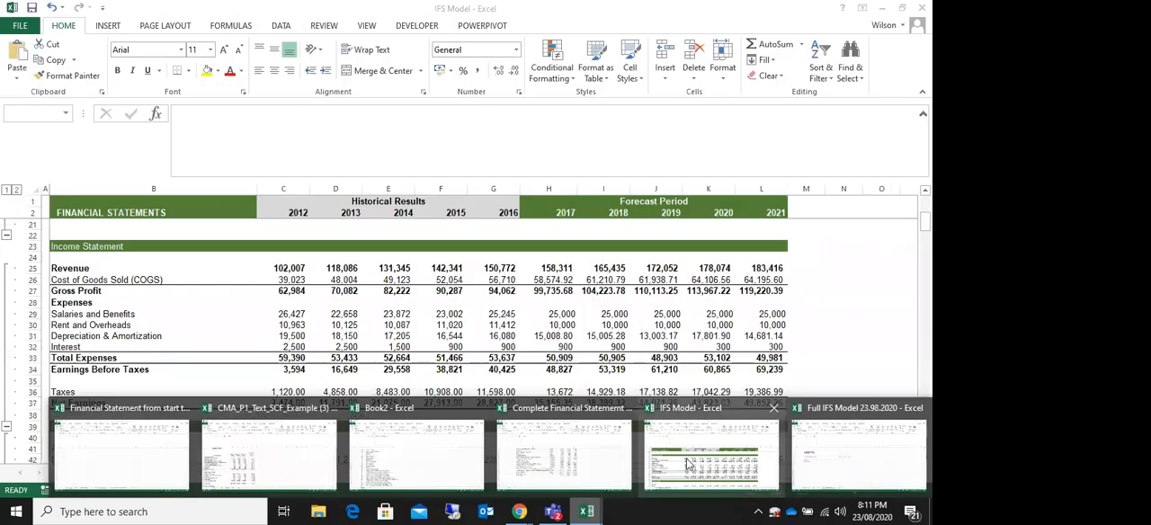
{"action": "mouse_move", "coordinate": [557, 453]}
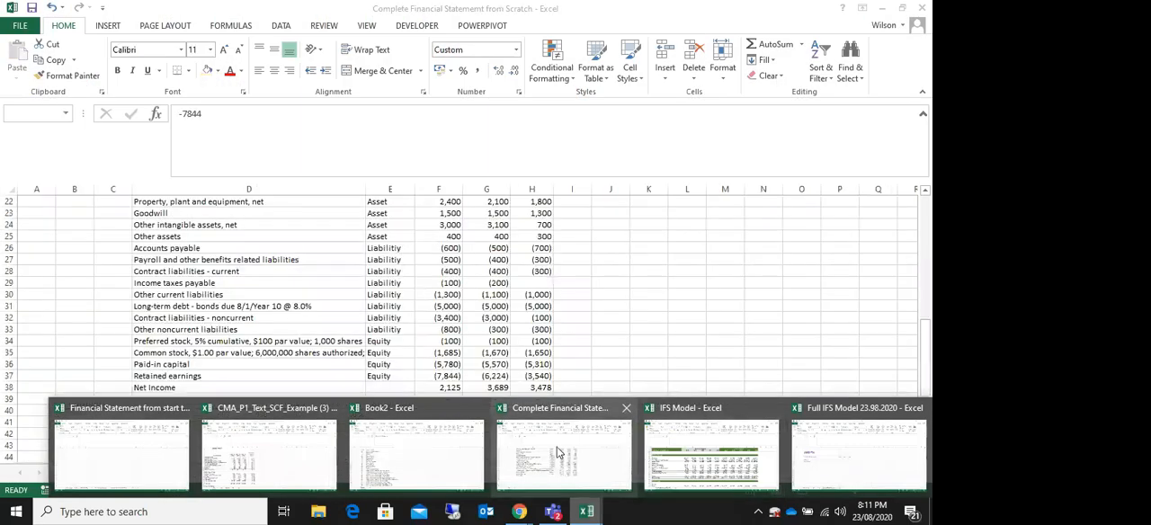
{"action": "left_click", "coordinate": [854, 453]}
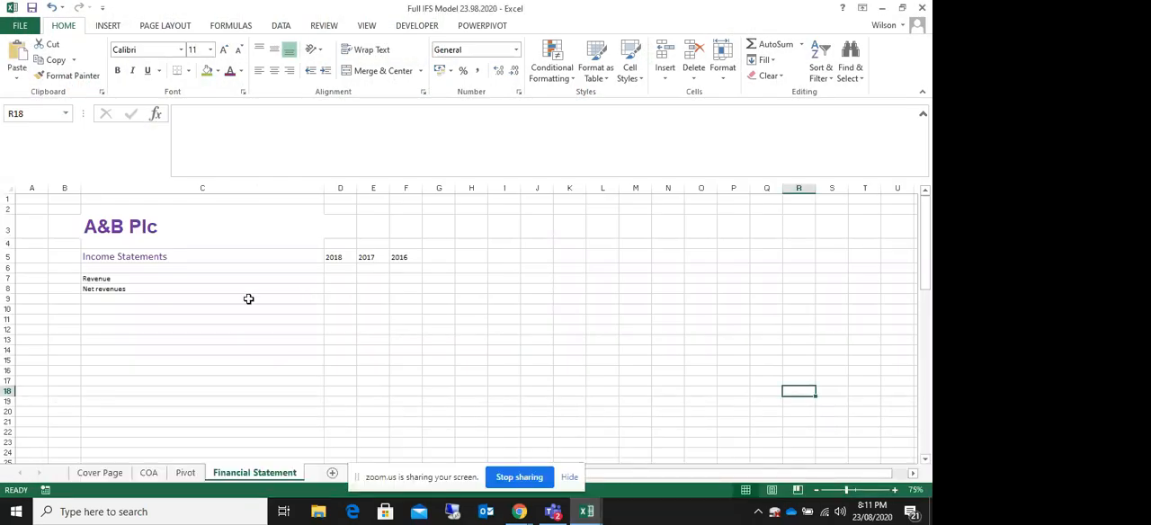
{"action": "left_click", "coordinate": [100, 472]}
{"action": "left_click", "coordinate": [226, 274]}
{"action": "left_click", "coordinate": [353, 329]}
{"action": "left_click", "coordinate": [451, 271]}
{"action": "left_click", "coordinate": [681, 311]}
{"action": "left_click", "coordinate": [404, 265]}
{"action": "left_click", "coordinate": [163, 310]}
{"action": "left_click", "coordinate": [296, 270]}
{"action": "left_click", "coordinate": [480, 330]}
{"action": "left_click", "coordinate": [442, 346]}
{"action": "left_click", "coordinate": [267, 411]}
{"action": "left_click", "coordinate": [242, 248]}
{"action": "left_click", "coordinate": [476, 327]}
{"action": "left_click", "coordinate": [467, 261]}
{"action": "left_click", "coordinate": [325, 272]}
{"action": "left_click", "coordinate": [180, 243]}
{"action": "left_click", "coordinate": [136, 272]}
{"action": "left_click", "coordinate": [136, 320]}
{"action": "left_click", "coordinate": [436, 312]}
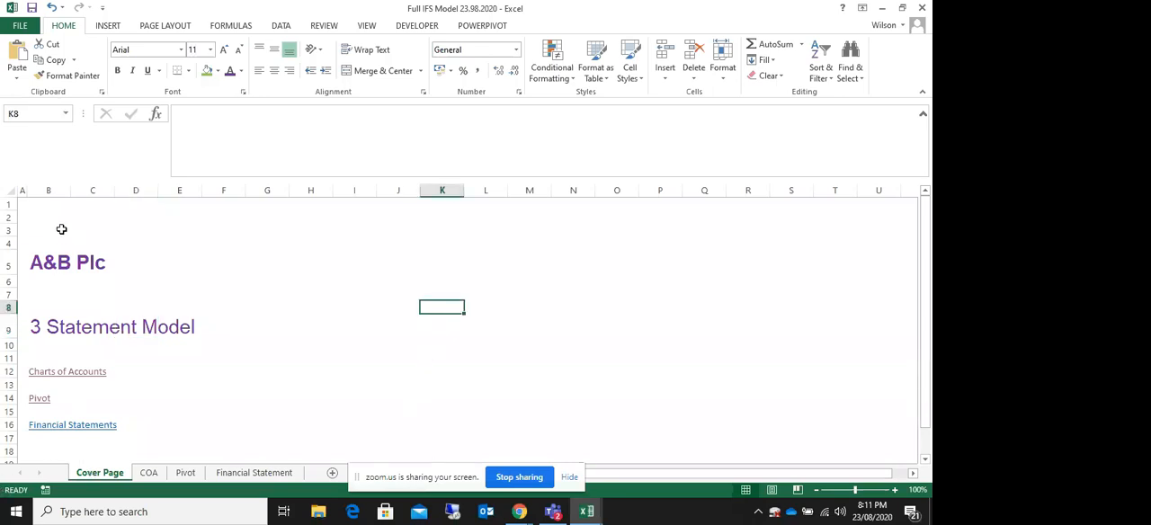
{"action": "left_click_drag", "start_coordinate": [58, 208], "coordinate": [225, 454]}
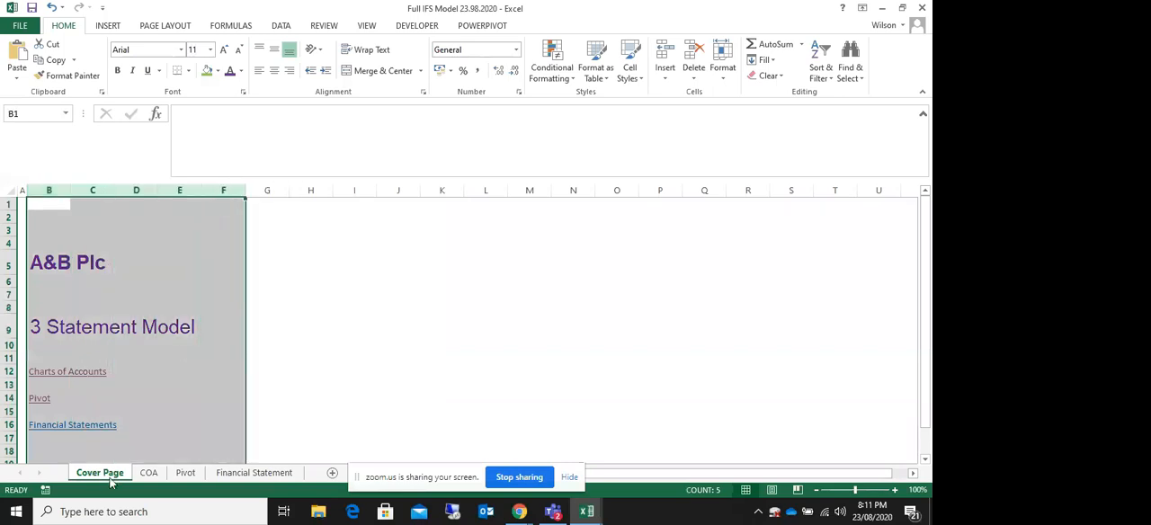
{"action": "left_click", "coordinate": [66, 263]}
{"action": "left_click", "coordinate": [308, 262]}
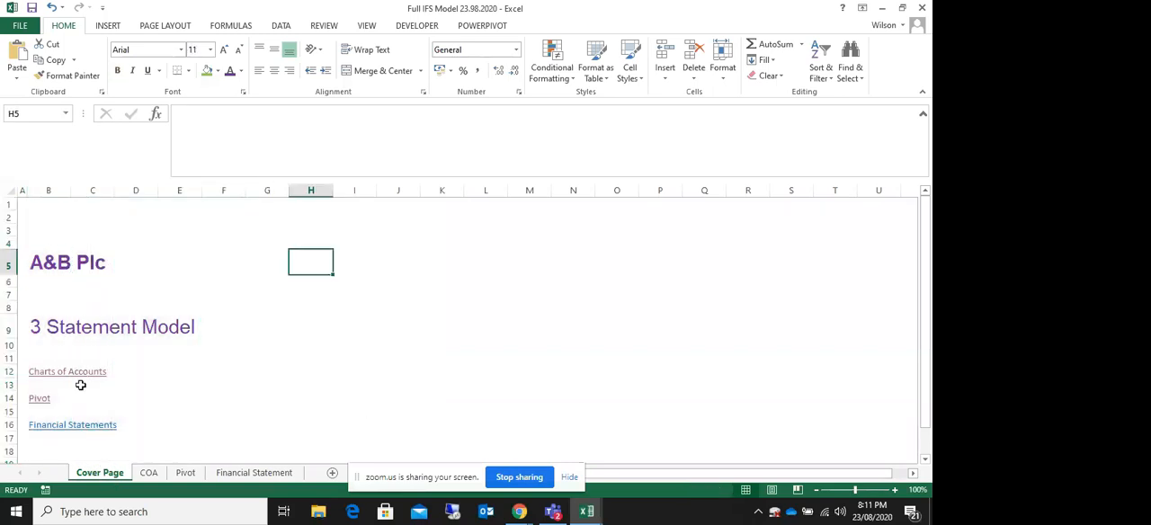
{"action": "left_click", "coordinate": [28, 205]}
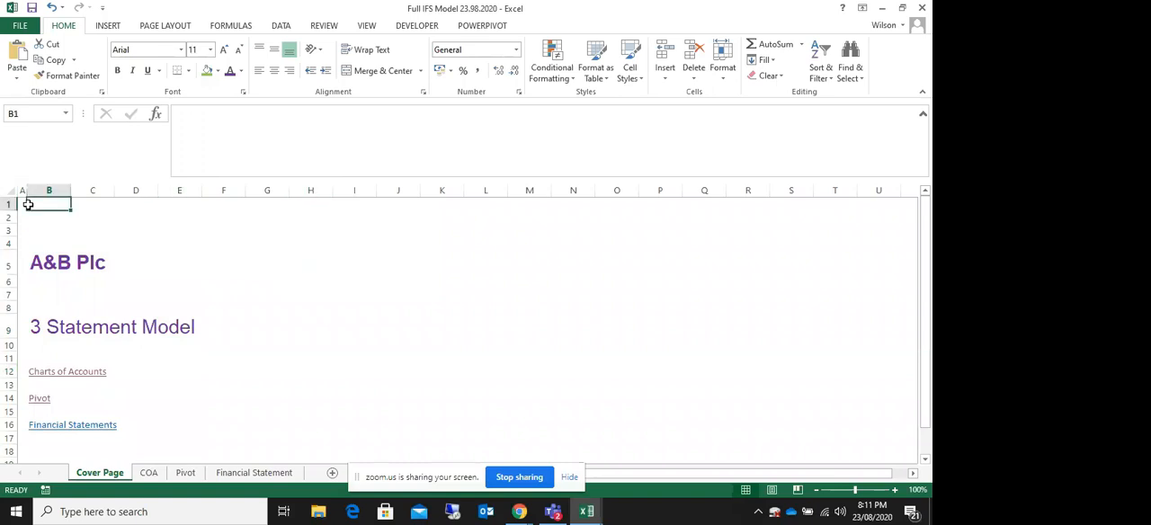
{"action": "left_click_drag", "start_coordinate": [28, 205], "coordinate": [743, 352]}
{"action": "left_click", "coordinate": [442, 243]}
{"action": "left_click", "coordinate": [243, 294]}
{"action": "left_click", "coordinate": [394, 357]}
{"action": "left_click", "coordinate": [126, 262]}
{"action": "left_click", "coordinate": [133, 229]}
{"action": "left_click_drag", "start_coordinate": [267, 218], "coordinate": [704, 383]}
{"action": "left_click", "coordinate": [581, 294]}
{"action": "left_click", "coordinate": [746, 240]}
{"action": "left_click", "coordinate": [478, 372]}
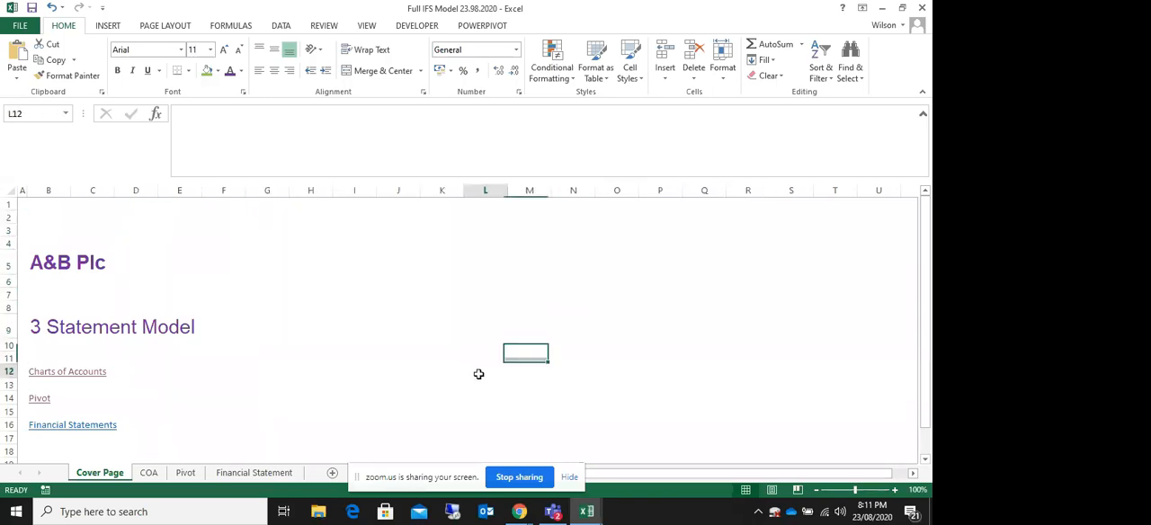
Step: Review the cover page's A&B Plc title, 3 Statement Model heading and the list of sheet links
{"action": "left_click", "coordinate": [268, 218]}
{"action": "left_click", "coordinate": [49, 267]}
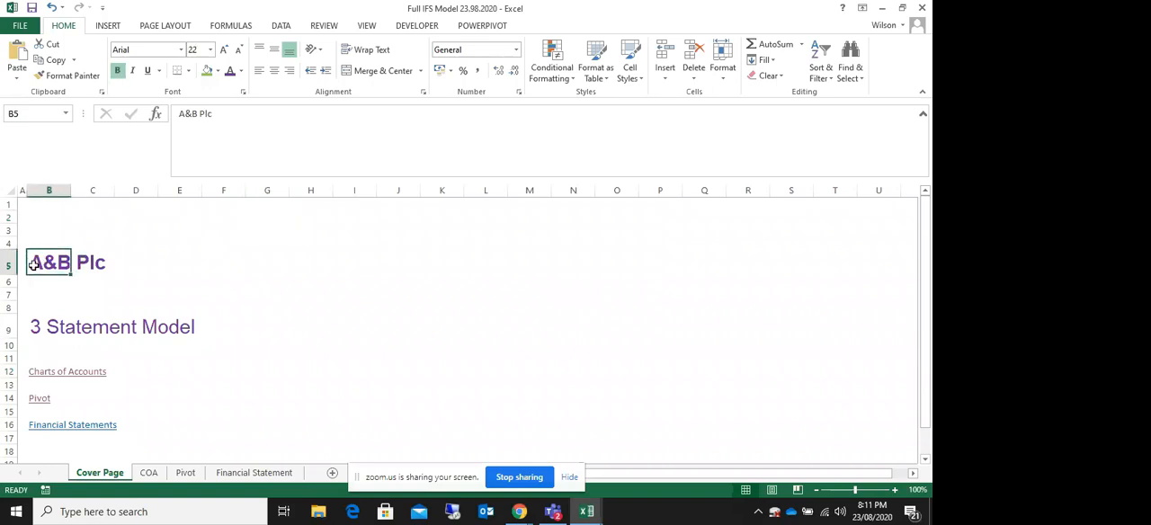
{"action": "left_click", "coordinate": [94, 260]}
{"action": "left_click_drag", "start_coordinate": [34, 329], "coordinate": [203, 329]}
{"action": "left_click", "coordinate": [293, 307]}
{"action": "left_click_drag", "start_coordinate": [74, 357], "coordinate": [65, 438]}
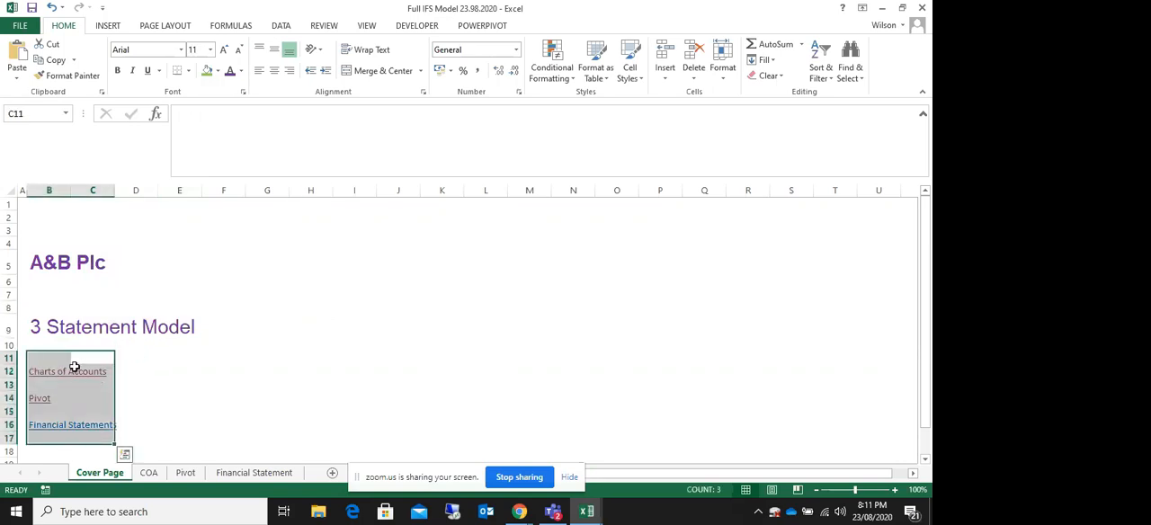
{"action": "left_click_drag", "start_coordinate": [64, 361], "coordinate": [66, 439]}
{"action": "left_click", "coordinate": [211, 382]}
{"action": "left_click_drag", "start_coordinate": [61, 358], "coordinate": [74, 418]}
{"action": "left_click", "coordinate": [175, 382]}
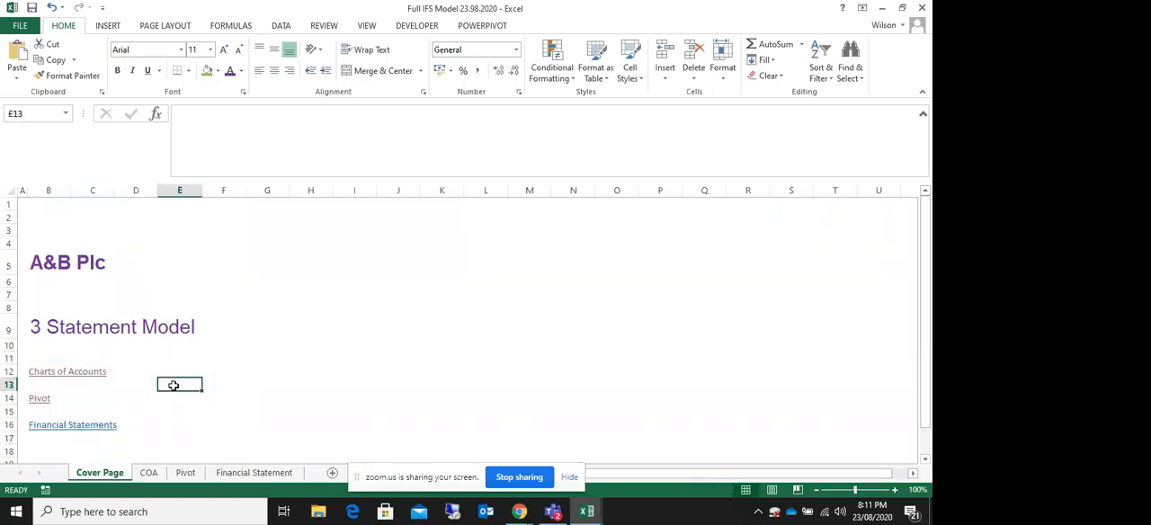
Step: Follow the Charts of Accounts link and return through that sheet's Cover Page link
{"action": "left_click", "coordinate": [57, 370]}
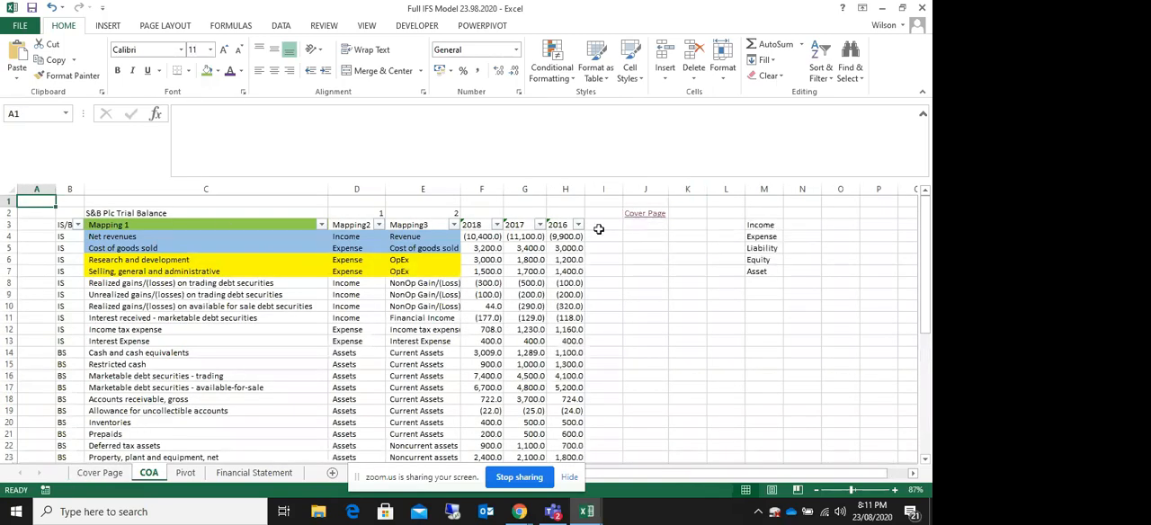
{"action": "left_click", "coordinate": [638, 217]}
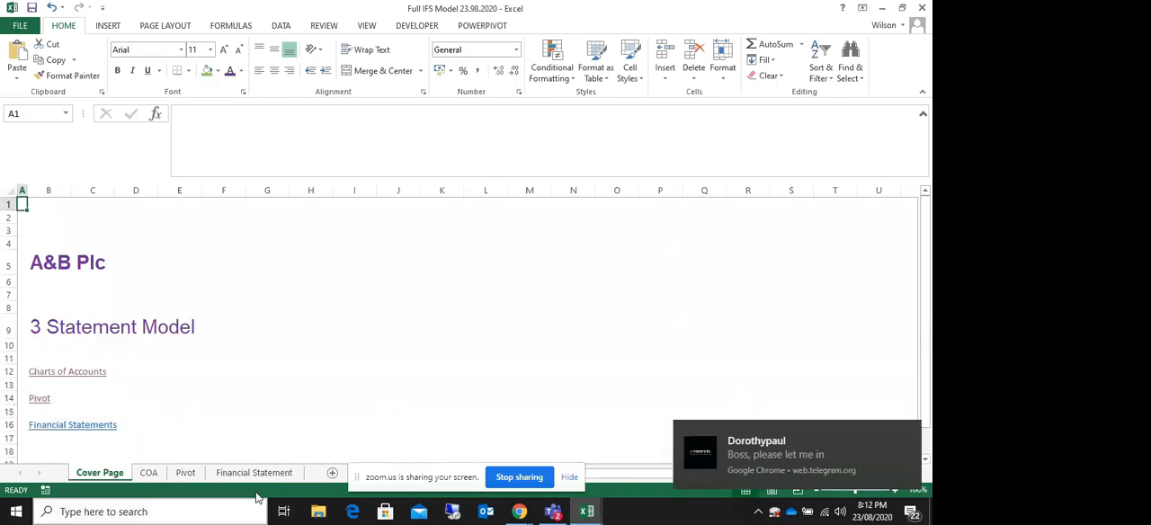
Step: Follow the Pivot link and enter "Cover Page" in cell P2 of the Pivot sheet
{"action": "left_click", "coordinate": [38, 402]}
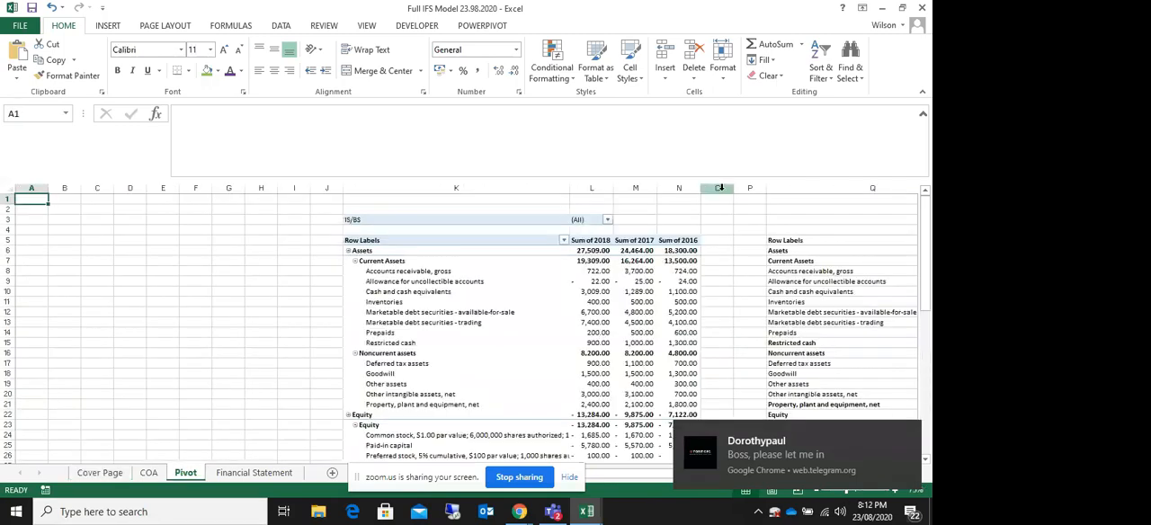
{"action": "left_click", "coordinate": [750, 209]}
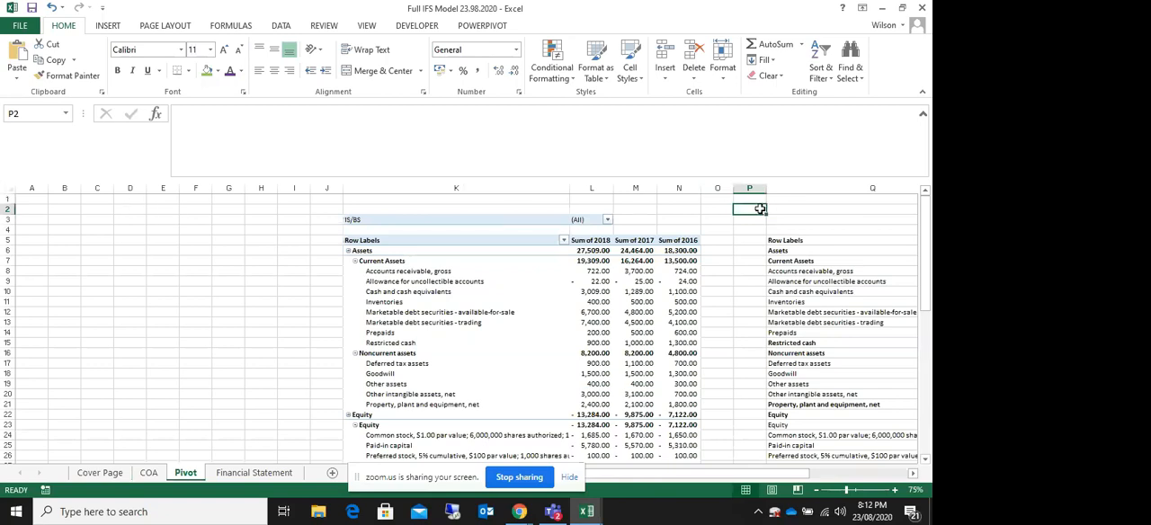
{"action": "type", "text": "Cover Page"}
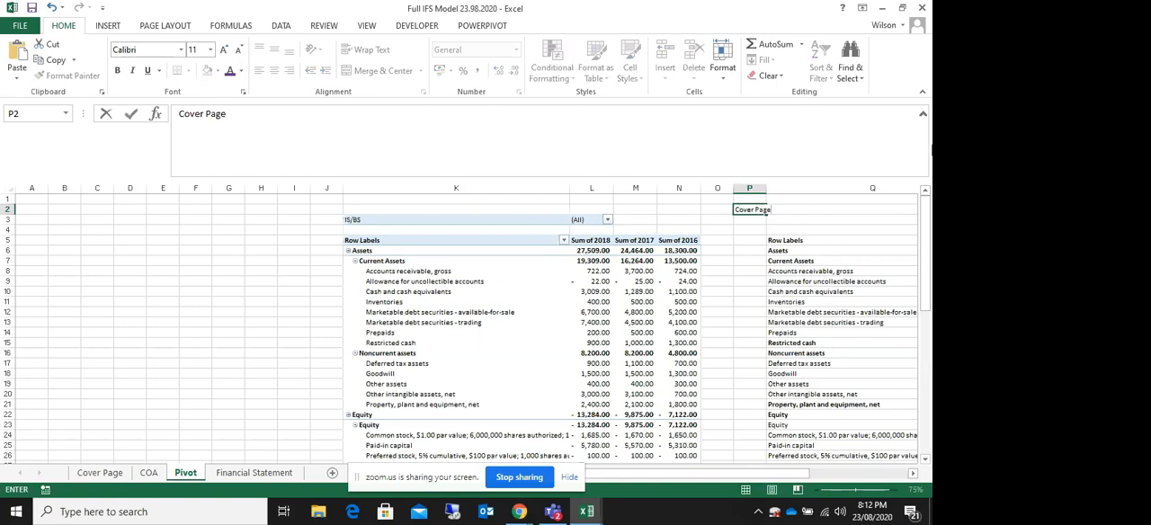
{"action": "left_click", "coordinate": [836, 227]}
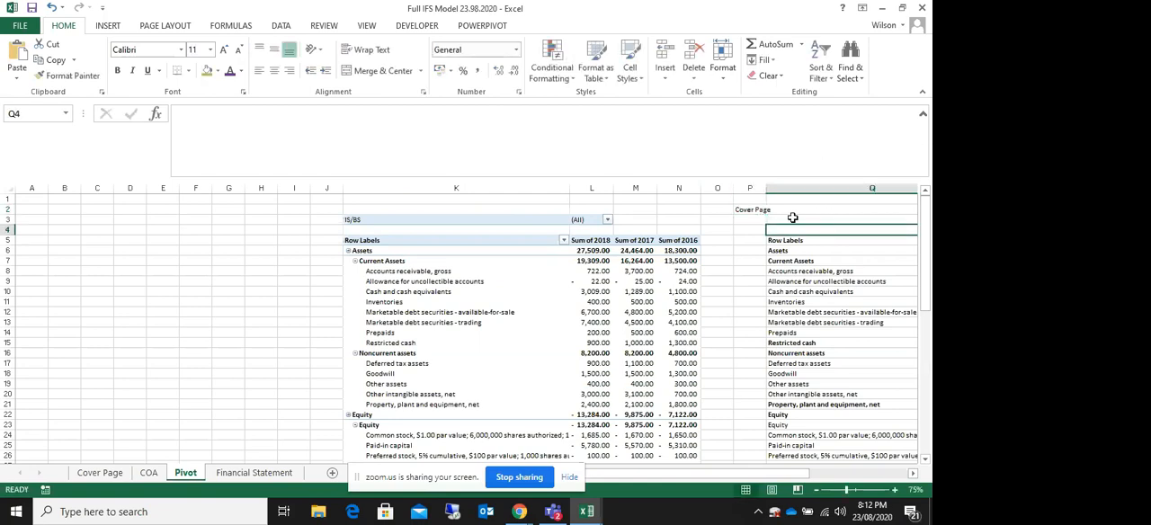
Step: Open the hyperlink settings for the Cover Page text in cell P2
{"action": "left_click", "coordinate": [745, 211]}
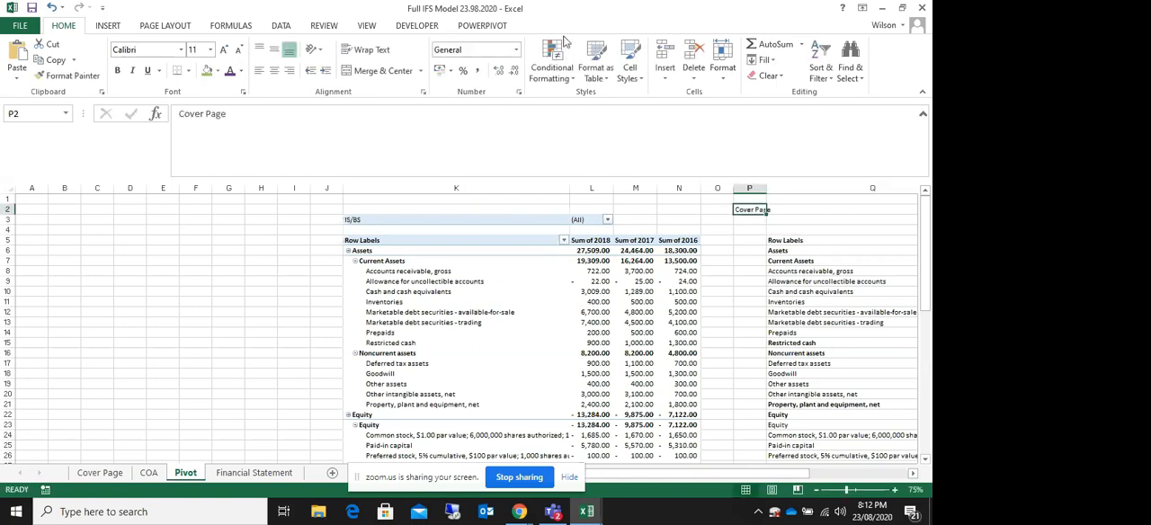
{"action": "left_click", "coordinate": [109, 29]}
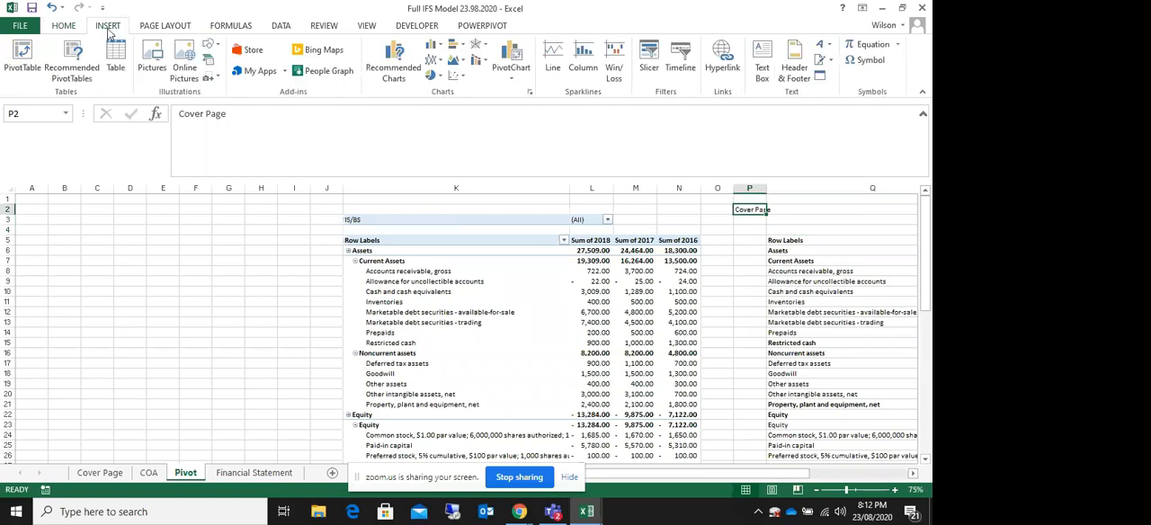
{"action": "left_click", "coordinate": [722, 60]}
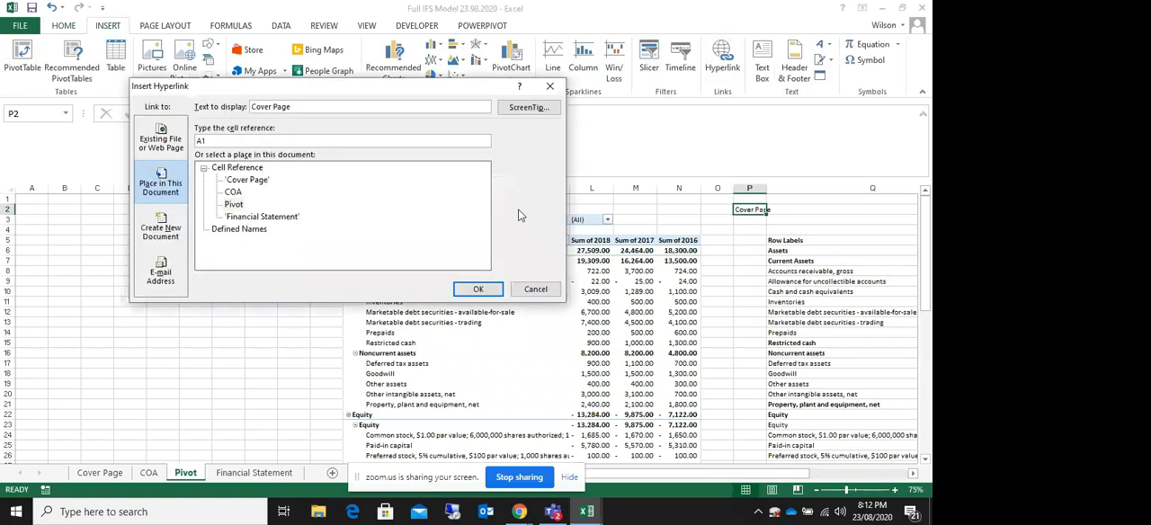
Step: Switch to the Zoom meeting in Chrome and admit everyone from the waiting room
{"action": "left_click", "coordinate": [517, 513]}
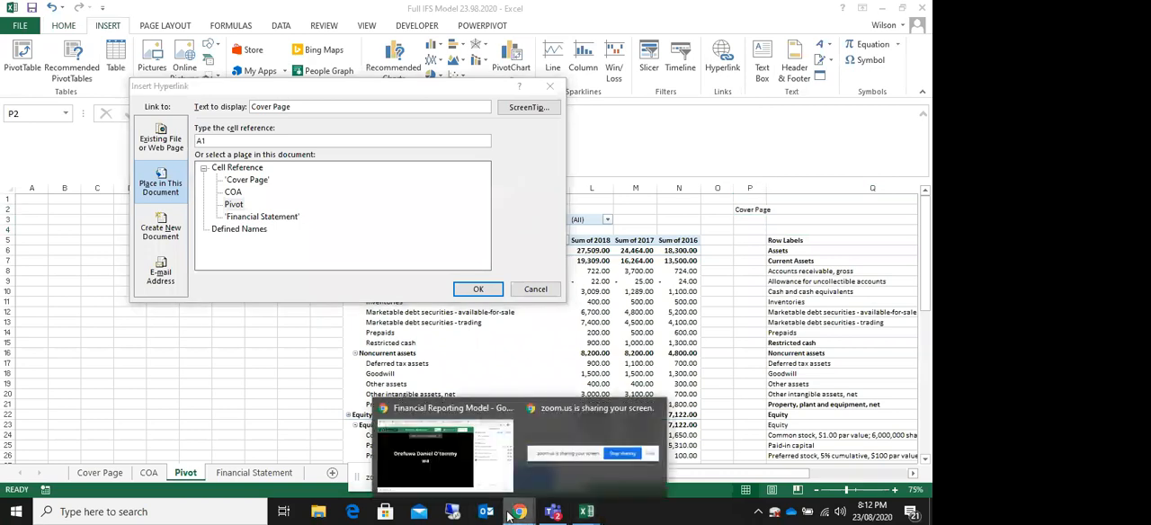
{"action": "left_click", "coordinate": [499, 479]}
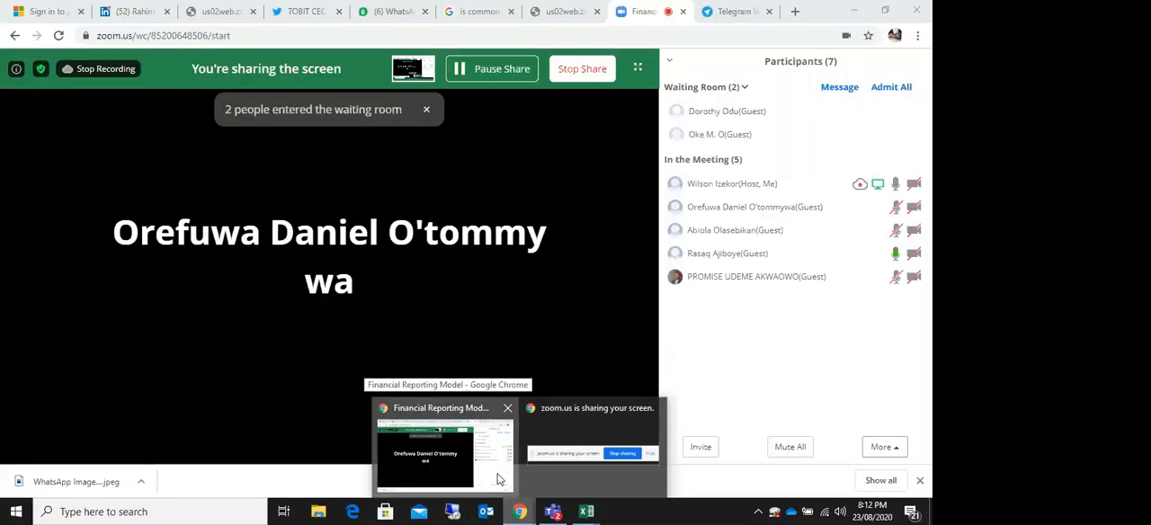
{"action": "left_click", "coordinate": [893, 88]}
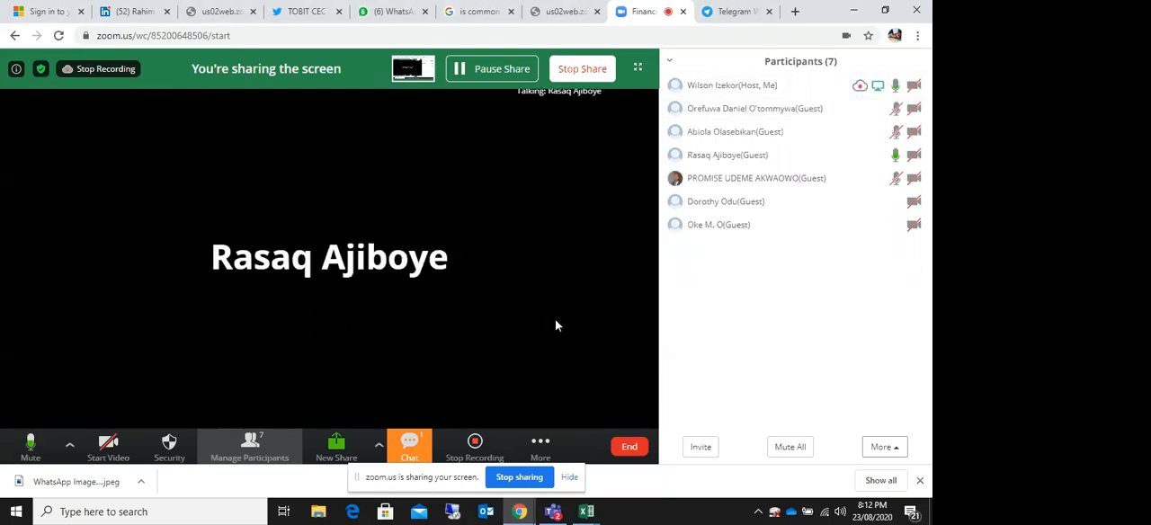
Step: Return to the Full IFS Model workbook in Excel and dismiss the open hyperlink settings
{"action": "left_click", "coordinate": [586, 511]}
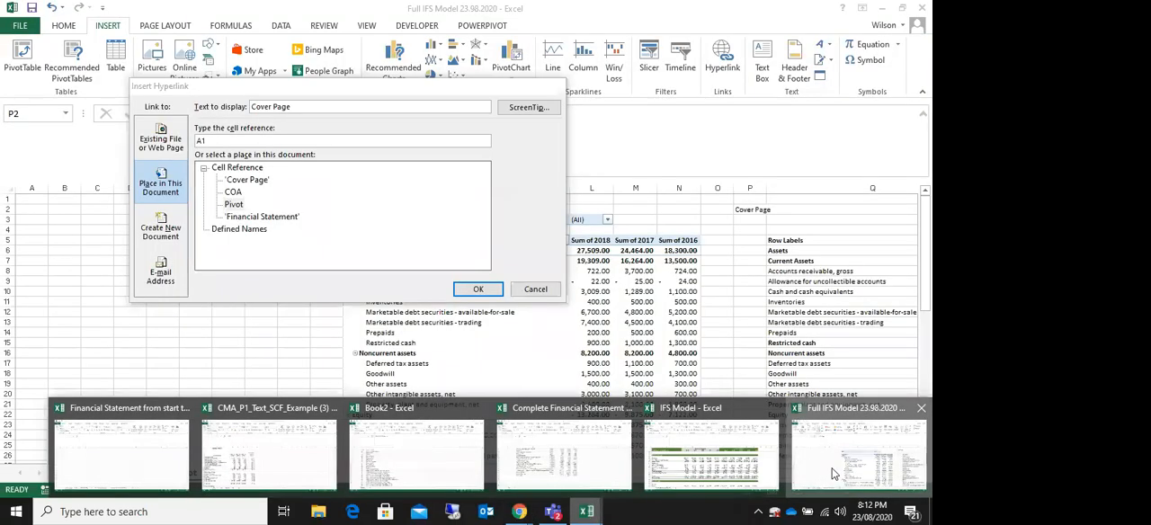
{"action": "left_click", "coordinate": [832, 474]}
{"action": "left_click_drag", "start_coordinate": [254, 96], "coordinate": [229, 280]}
{"action": "left_click", "coordinate": [526, 269]}
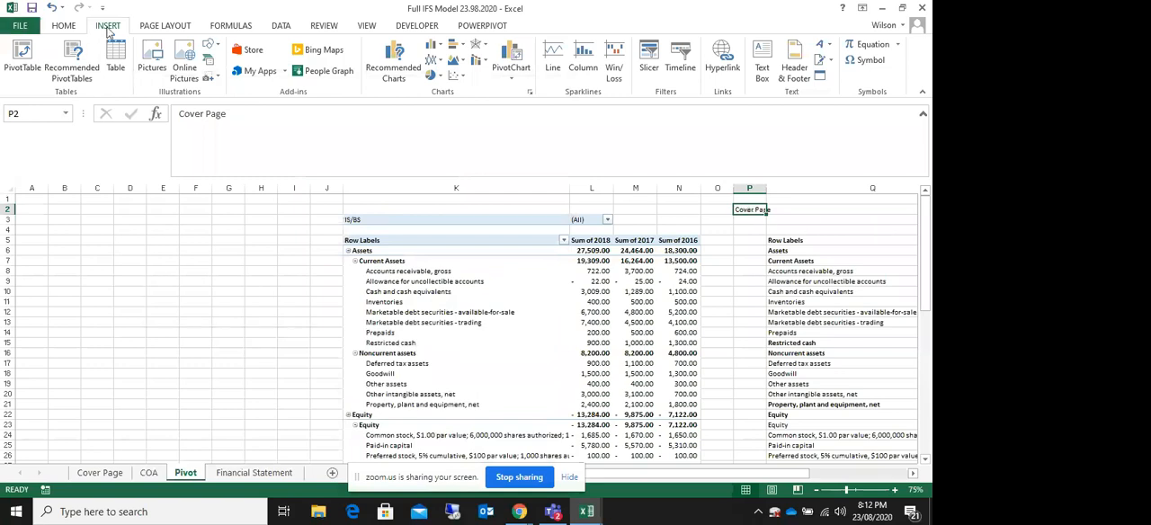
Step: Hyperlink cell P2 to cell A1 of the Cover Page sheet in this document and follow the link
{"action": "left_click", "coordinate": [734, 79]}
{"action": "left_click_drag", "start_coordinate": [316, 273], "coordinate": [279, 133]}
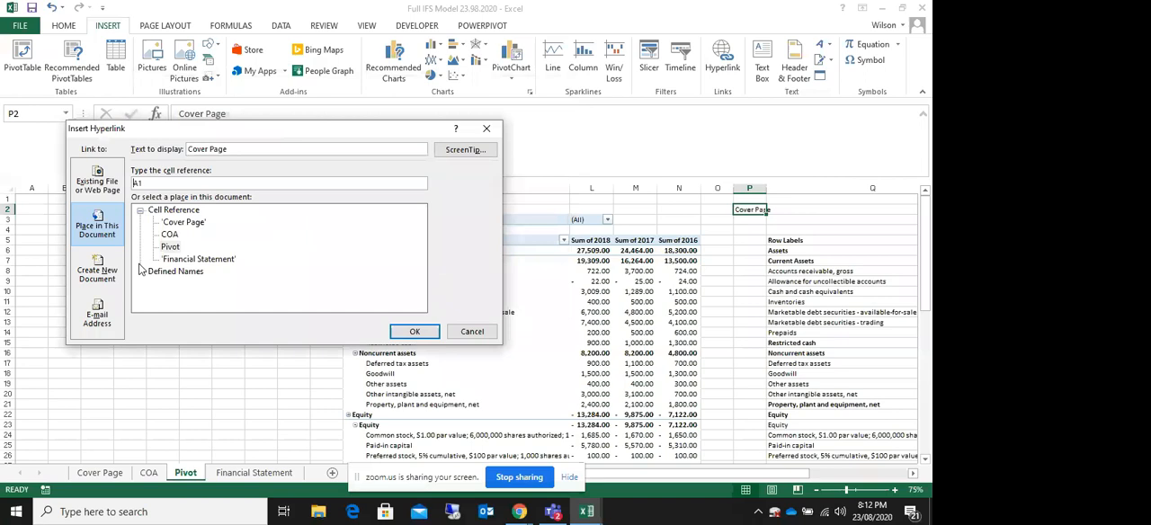
{"action": "left_click", "coordinate": [184, 224]}
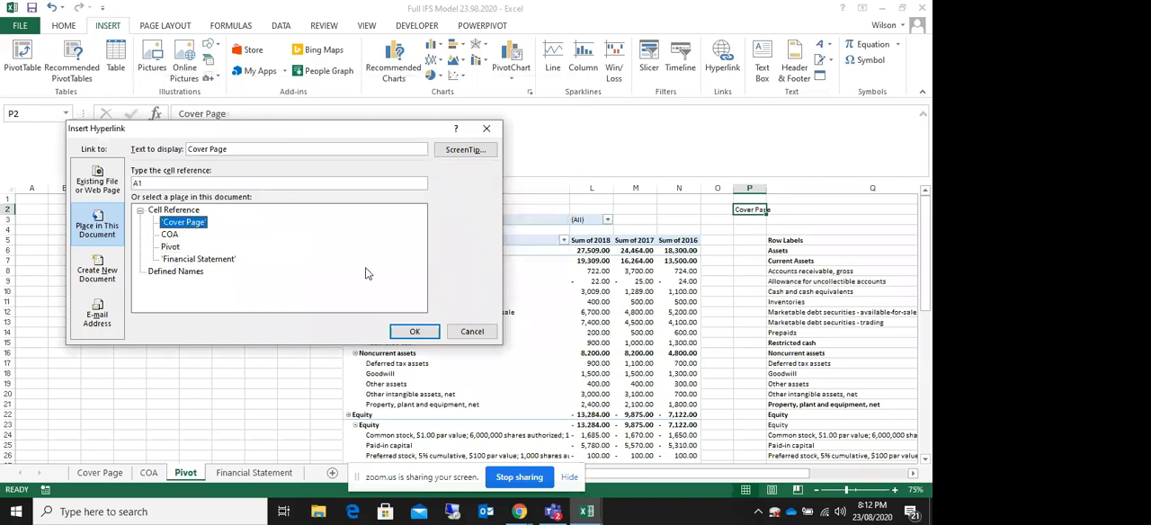
{"action": "left_click", "coordinate": [414, 332]}
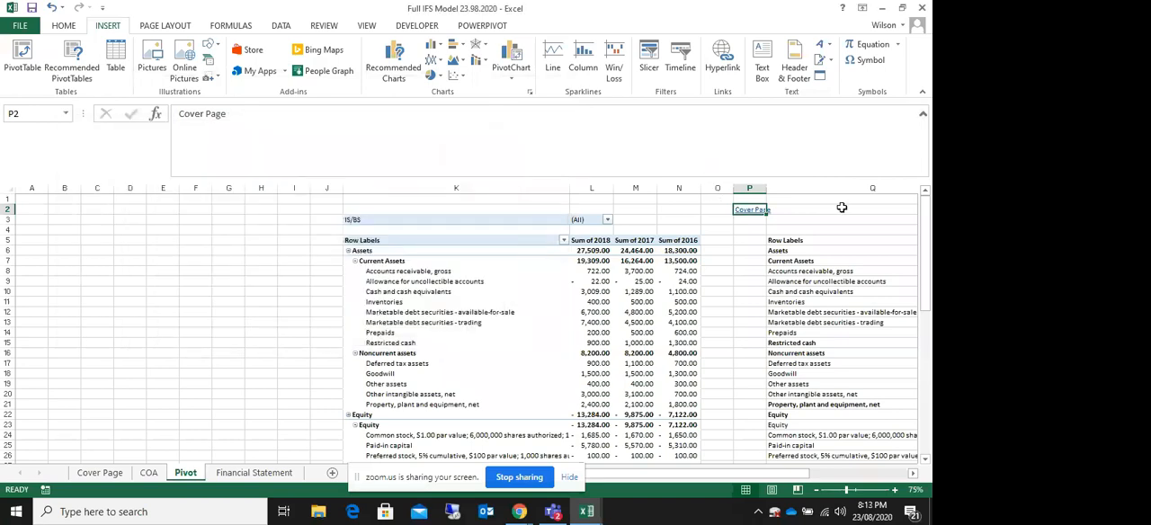
{"action": "left_click", "coordinate": [750, 210]}
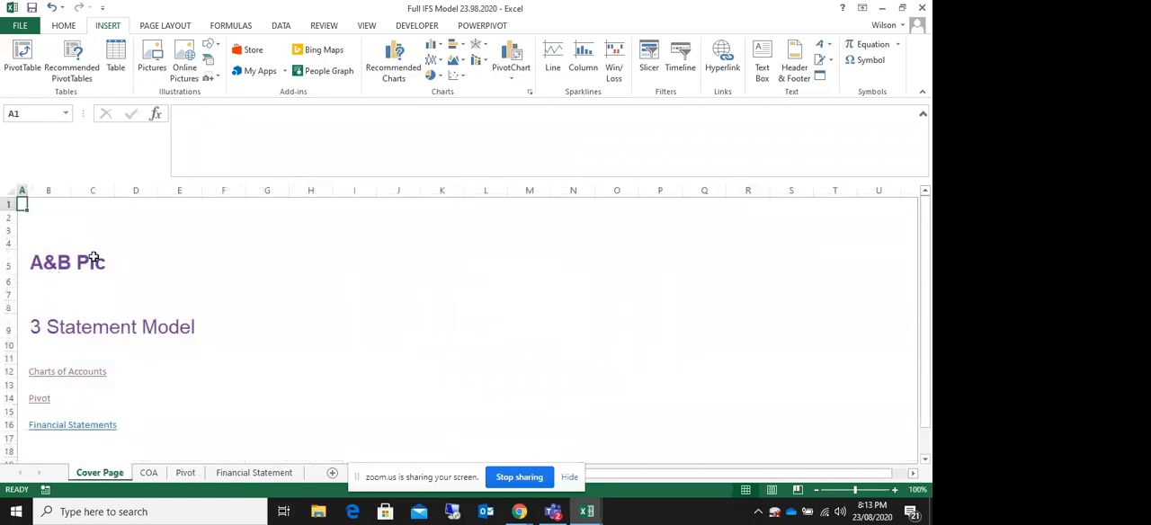
Step: Follow the Financial Statements link and enter "Cover Page" in cell J2 of the Financial Statement sheet
{"action": "left_click", "coordinate": [52, 424]}
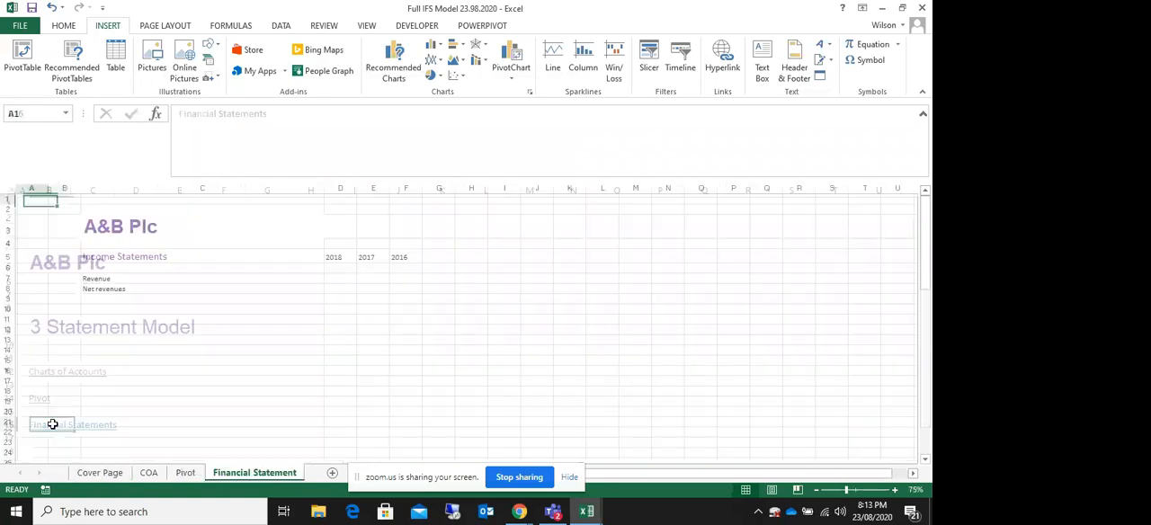
{"action": "left_click", "coordinate": [453, 225]}
{"action": "left_click", "coordinate": [537, 226]}
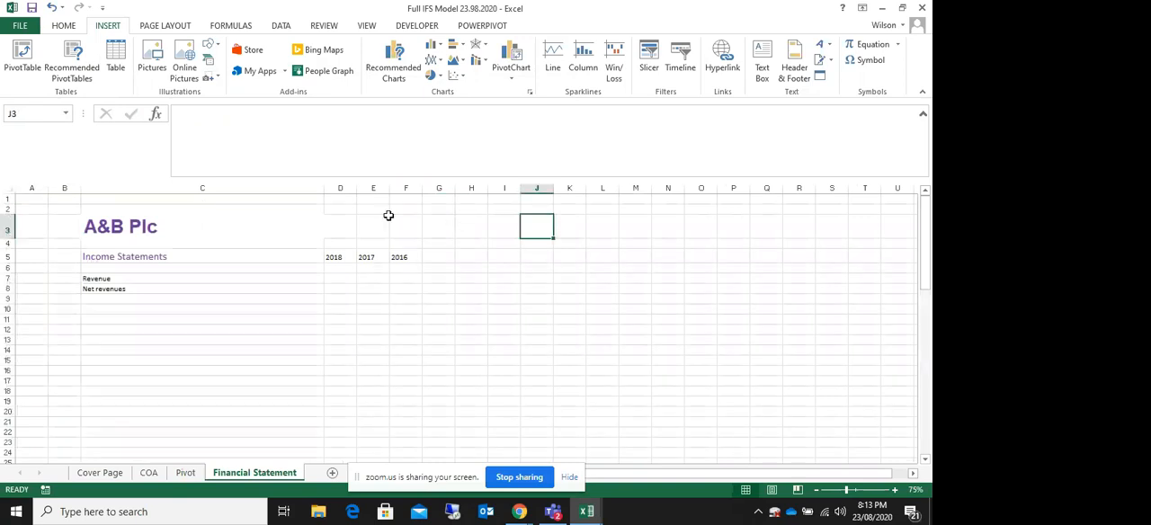
{"action": "left_click", "coordinate": [531, 210]}
{"action": "type", "text": "Cover Page"}
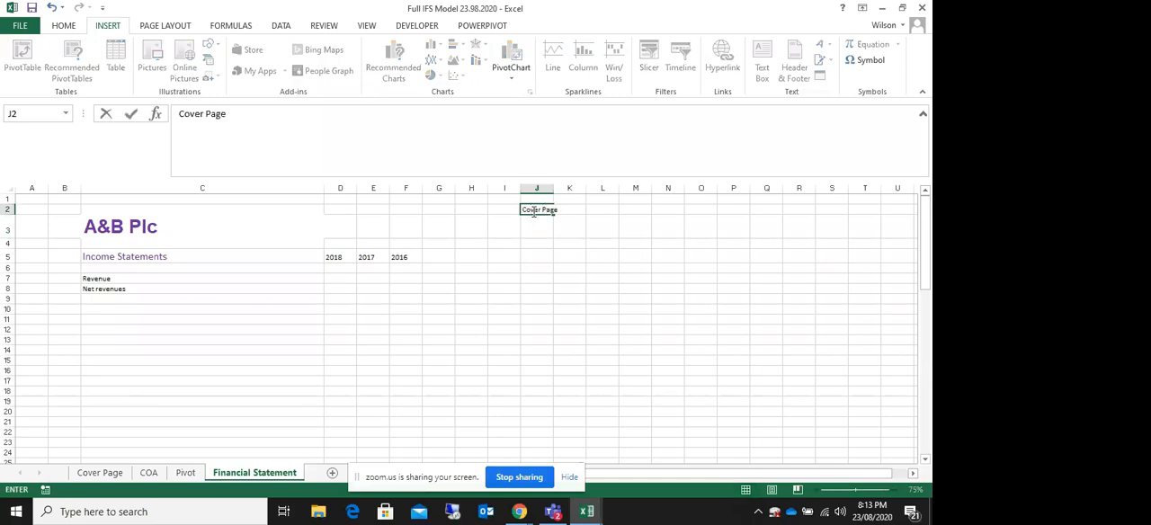
{"action": "key", "text": "Return"}
Step: Hyperlink cell J2 of the Financial Statement sheet to cell A1 of the Cover Page sheet
{"action": "left_click", "coordinate": [535, 210]}
{"action": "left_click", "coordinate": [722, 59]}
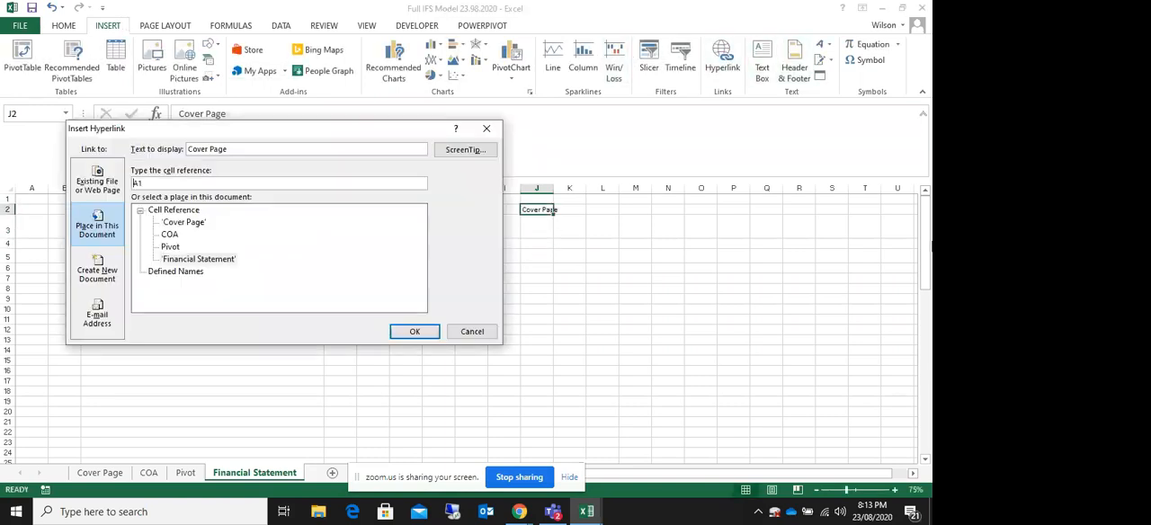
{"action": "left_click", "coordinate": [183, 223]}
{"action": "left_click", "coordinate": [401, 334]}
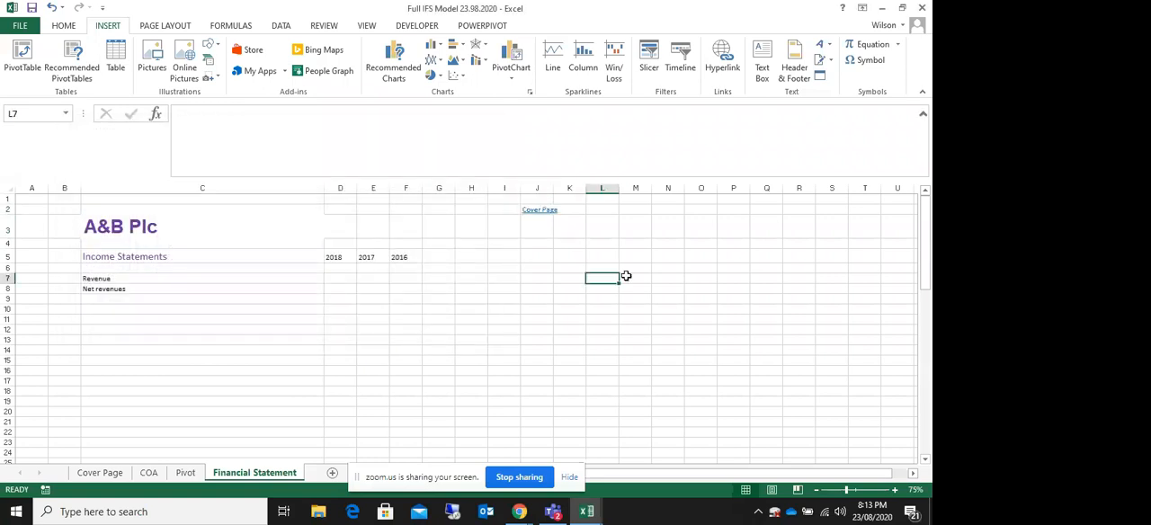
Step: Test the Cover Page link on the Financial Statement sheet and return through the Financial Statements link
{"action": "left_click", "coordinate": [535, 209]}
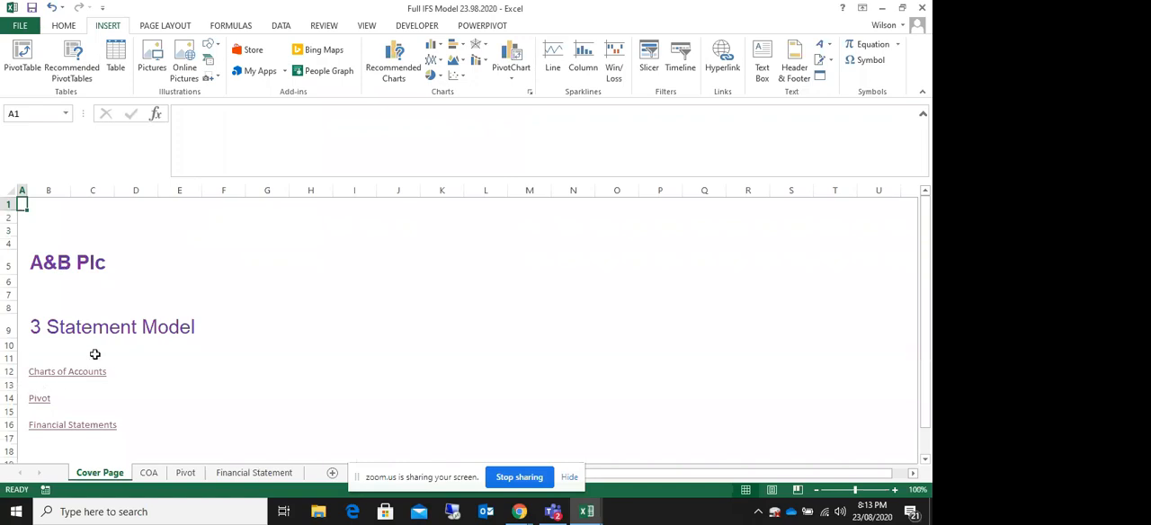
{"action": "left_click", "coordinate": [56, 429]}
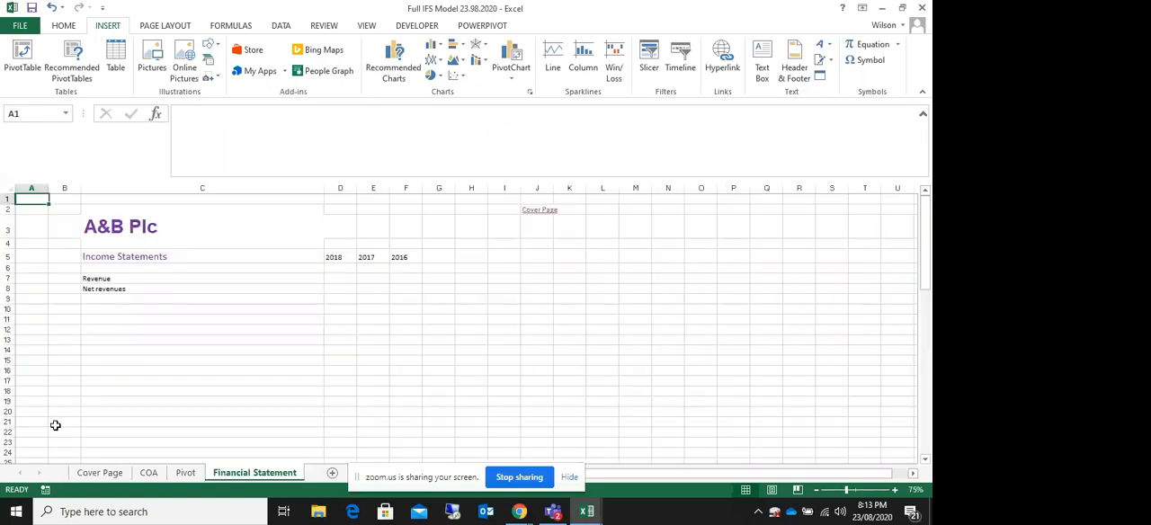
{"action": "left_click", "coordinate": [592, 257]}
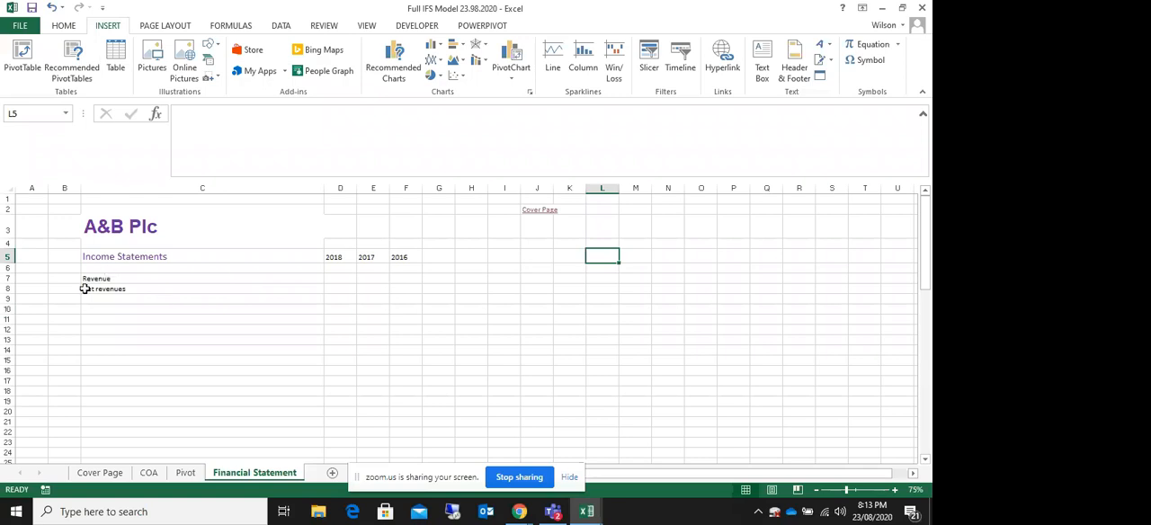
Step: Check the source of the Net revenues label in C8, and review the Mapping 1 account names on the COA sheet
{"action": "left_click", "coordinate": [119, 287]}
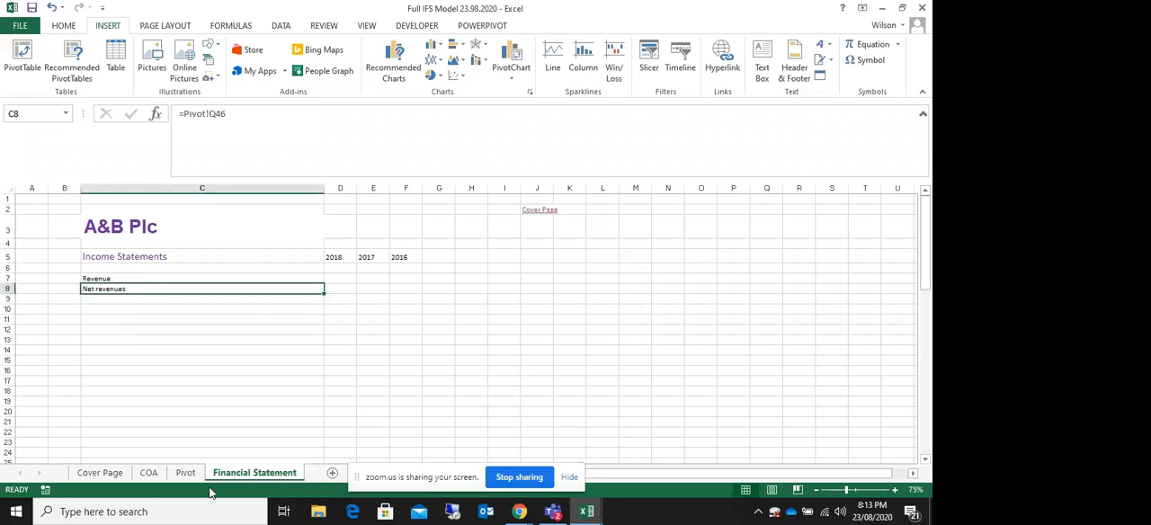
{"action": "left_click", "coordinate": [148, 473]}
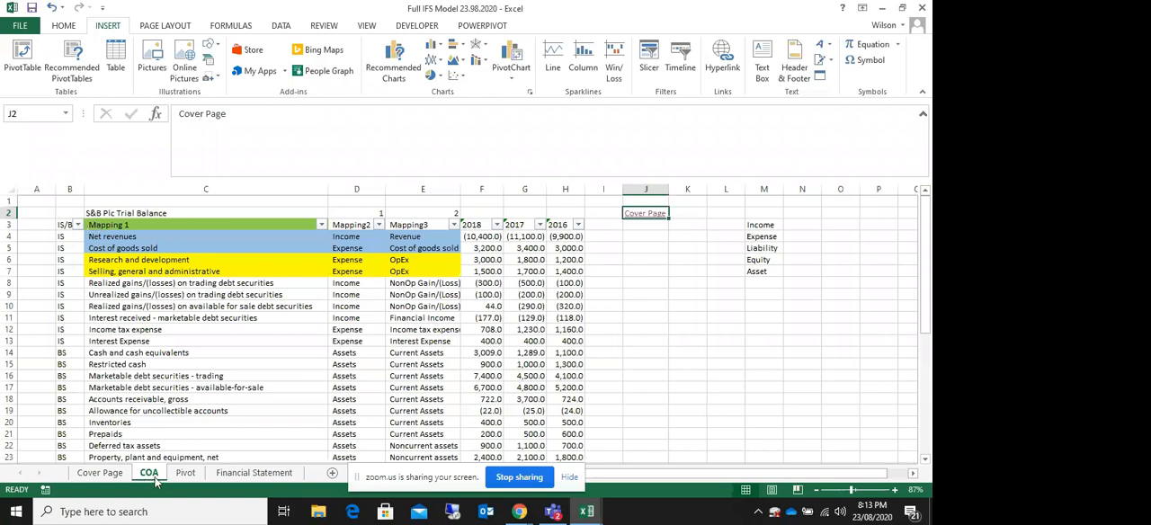
{"action": "left_click", "coordinate": [133, 236]}
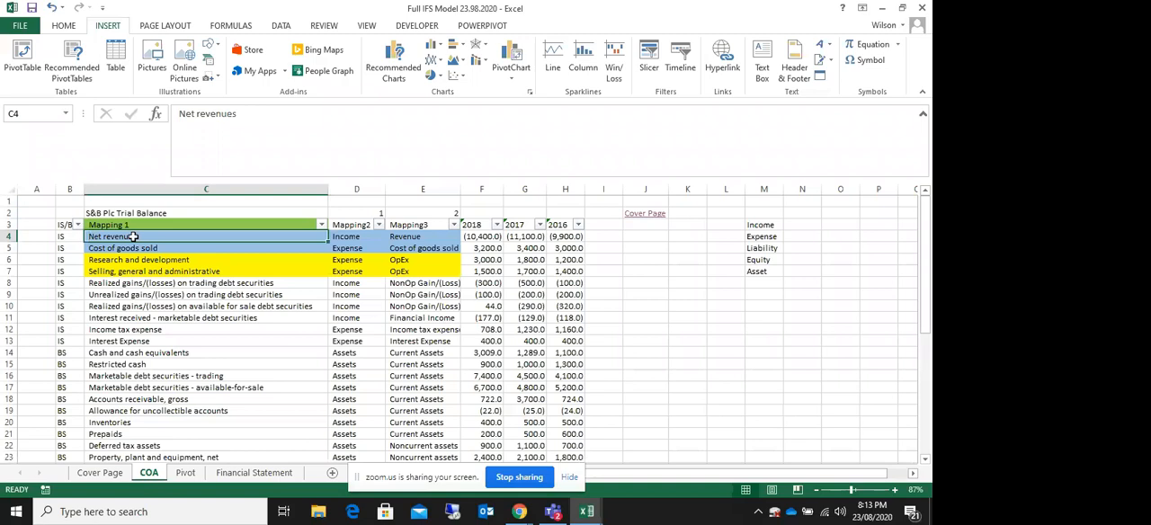
{"action": "left_click_drag", "start_coordinate": [133, 237], "coordinate": [140, 438]}
{"action": "scroll", "coordinate": [140, 432], "scroll_direction": "up", "scroll_amount": 6}
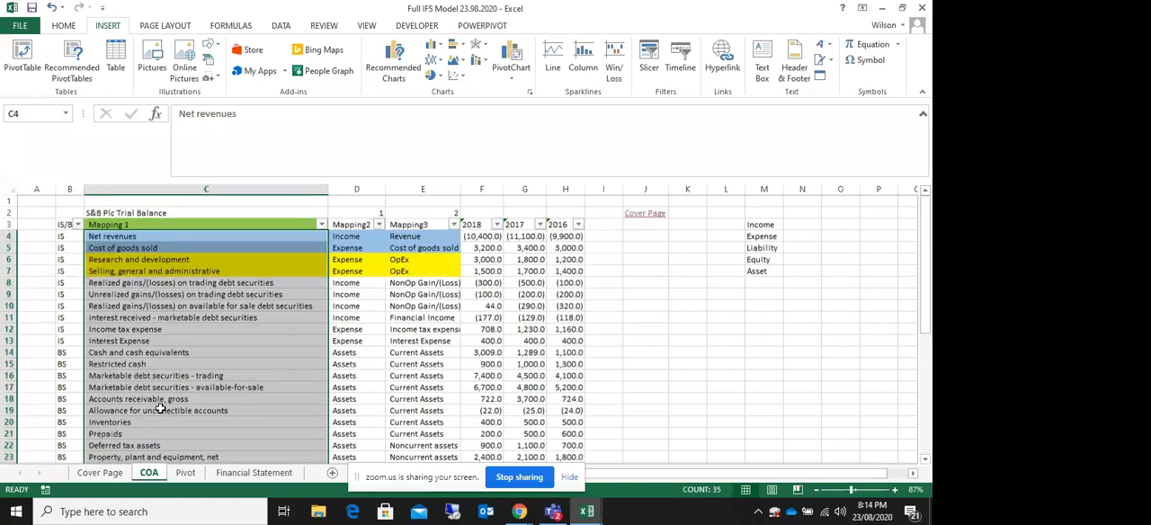
{"action": "left_click", "coordinate": [110, 225]}
{"action": "left_click_drag", "start_coordinate": [126, 238], "coordinate": [134, 434]}
{"action": "left_click_drag", "start_coordinate": [135, 238], "coordinate": [135, 435]}
{"action": "left_click", "coordinate": [149, 353]}
{"action": "left_click", "coordinate": [182, 294]}
{"action": "left_click", "coordinate": [203, 353]}
{"action": "left_click", "coordinate": [214, 410]}
{"action": "left_click", "coordinate": [180, 295]}
{"action": "left_click", "coordinate": [159, 376]}
{"action": "left_click", "coordinate": [153, 271]}
{"action": "left_click", "coordinate": [158, 399]}
{"action": "left_click", "coordinate": [174, 318]}
{"action": "left_click", "coordinate": [130, 269]}
{"action": "left_click", "coordinate": [165, 342]}
{"action": "left_click", "coordinate": [230, 294]}
{"action": "left_click_drag", "start_coordinate": [686, 246], "coordinate": [700, 464]}
{"action": "left_click_drag", "start_coordinate": [764, 271], "coordinate": [759, 420]}
{"action": "left_click", "coordinate": [688, 363]}
{"action": "left_click_drag", "start_coordinate": [927, 408], "coordinate": [927, 212]}
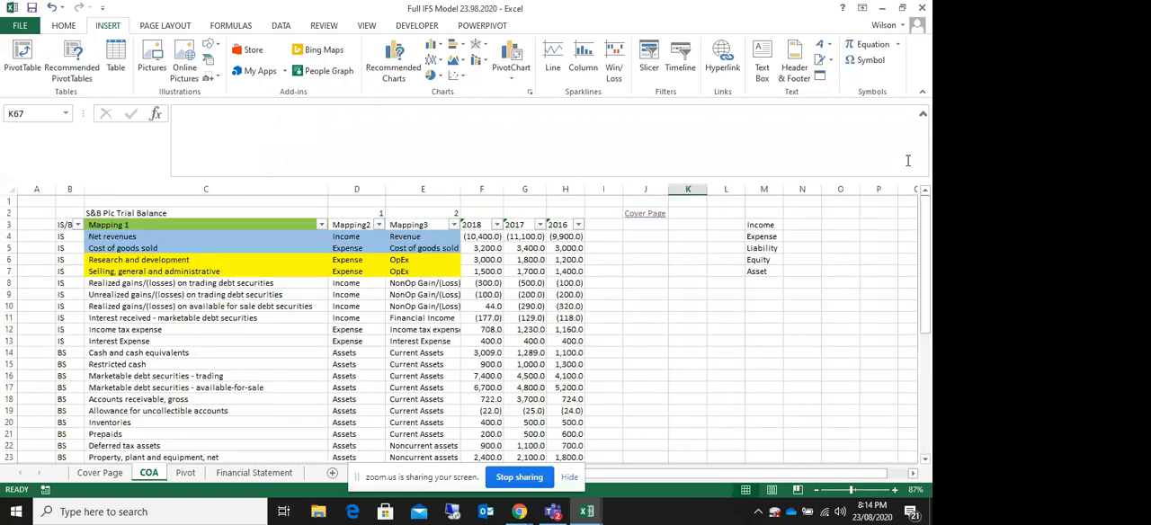
{"action": "left_click_drag", "start_coordinate": [131, 235], "coordinate": [140, 434]}
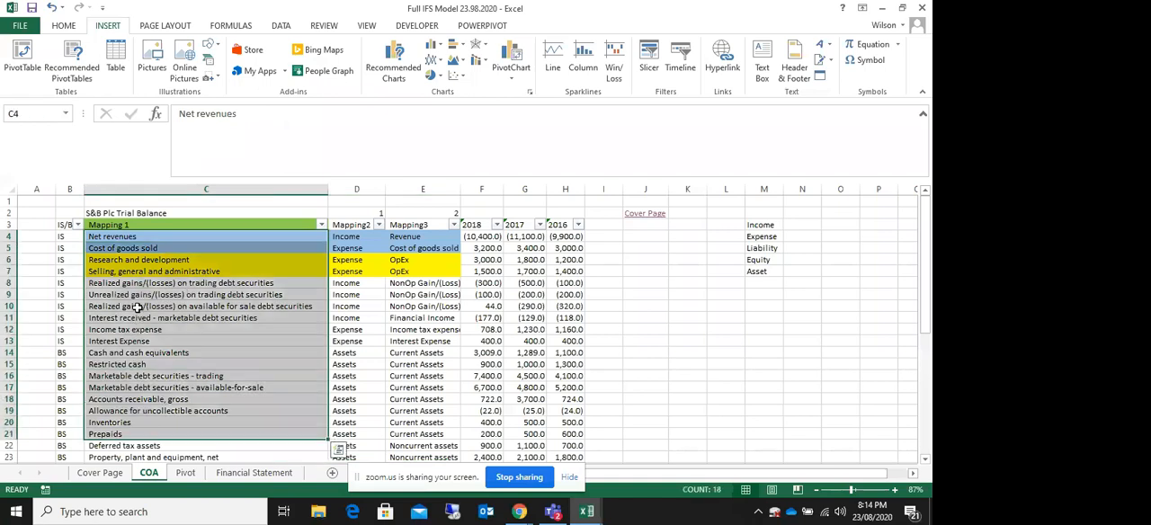
{"action": "left_click", "coordinate": [139, 307]}
{"action": "left_click", "coordinate": [139, 342]}
{"action": "left_click", "coordinate": [159, 422]}
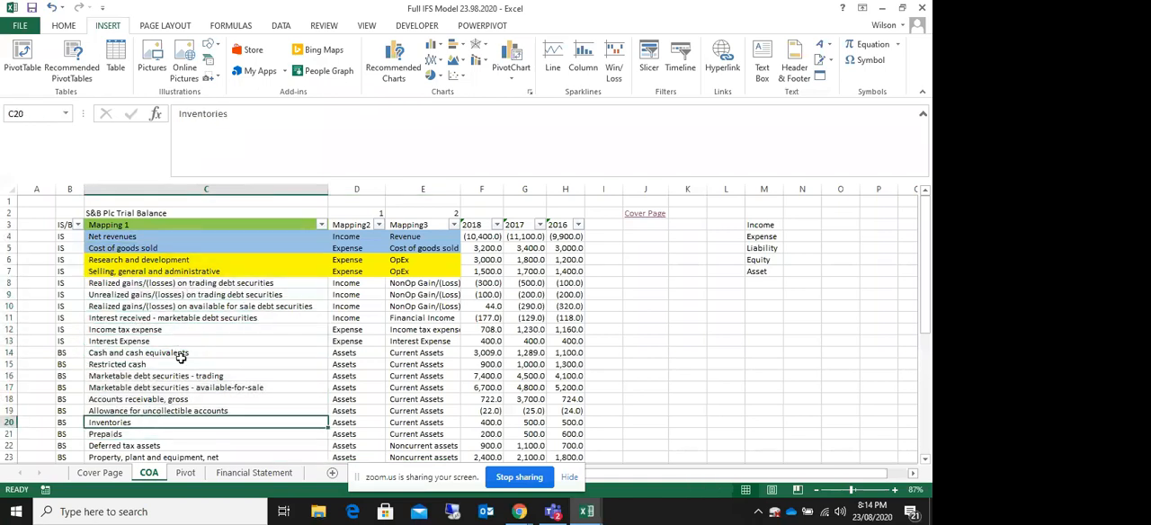
{"action": "left_click", "coordinate": [180, 387]}
{"action": "left_click", "coordinate": [180, 295]}
{"action": "left_click", "coordinate": [185, 238]}
{"action": "left_click", "coordinate": [184, 306]}
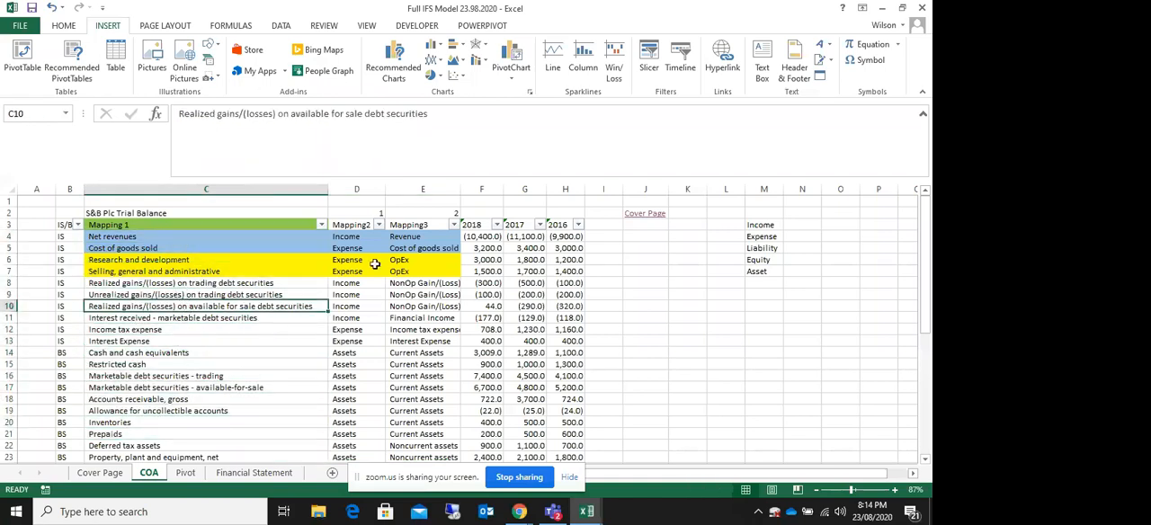
Step: Examine the Mapping2 classifications assigned to the trial balance accounts, from the income statement items through equity
{"action": "left_click_drag", "start_coordinate": [346, 237], "coordinate": [347, 346]}
{"action": "left_click_drag", "start_coordinate": [155, 235], "coordinate": [174, 408]}
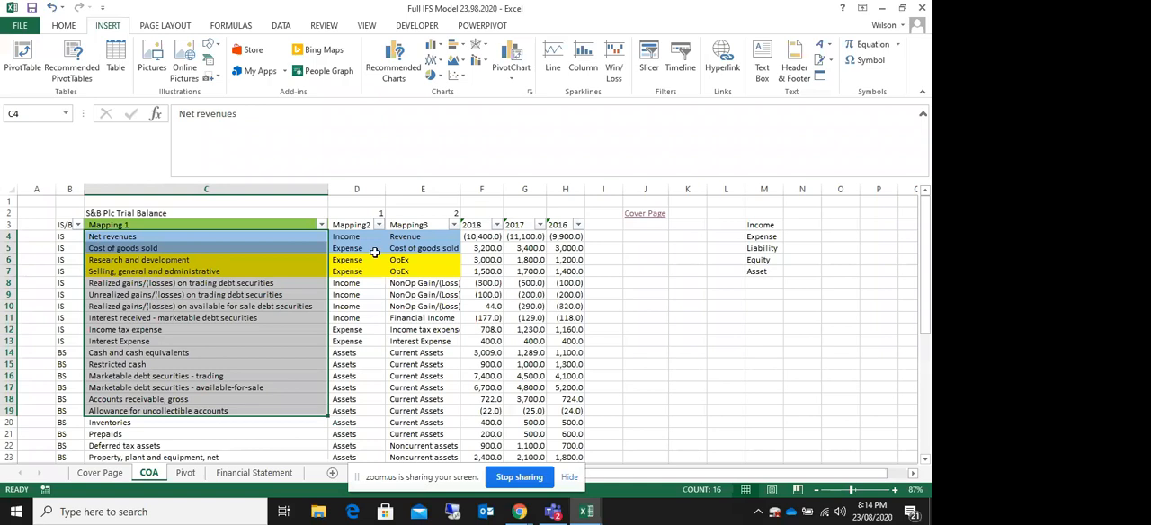
{"action": "left_click_drag", "start_coordinate": [357, 239], "coordinate": [369, 363]}
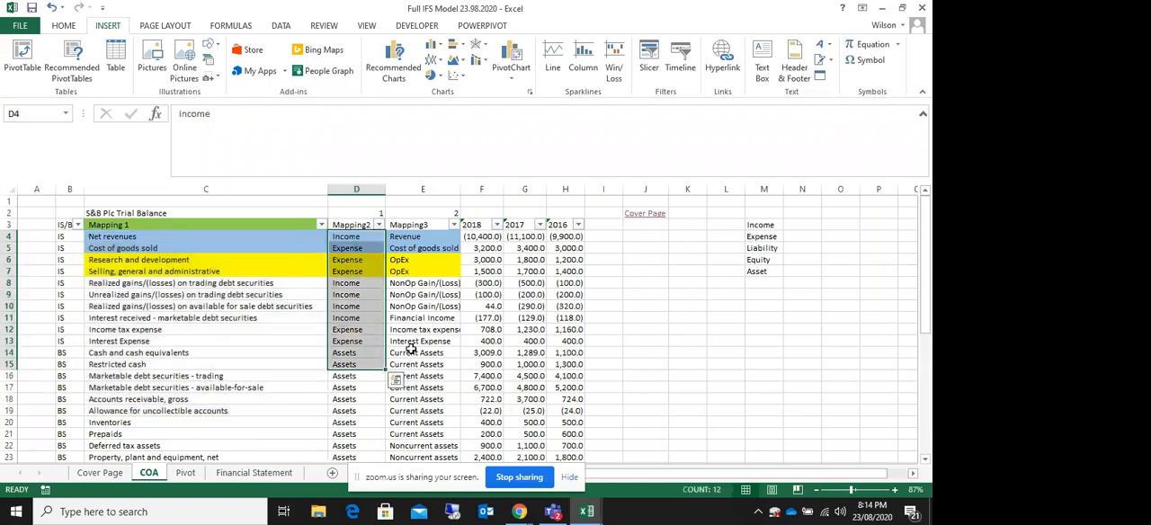
{"action": "left_click", "coordinate": [349, 243]}
{"action": "left_click", "coordinate": [348, 255]}
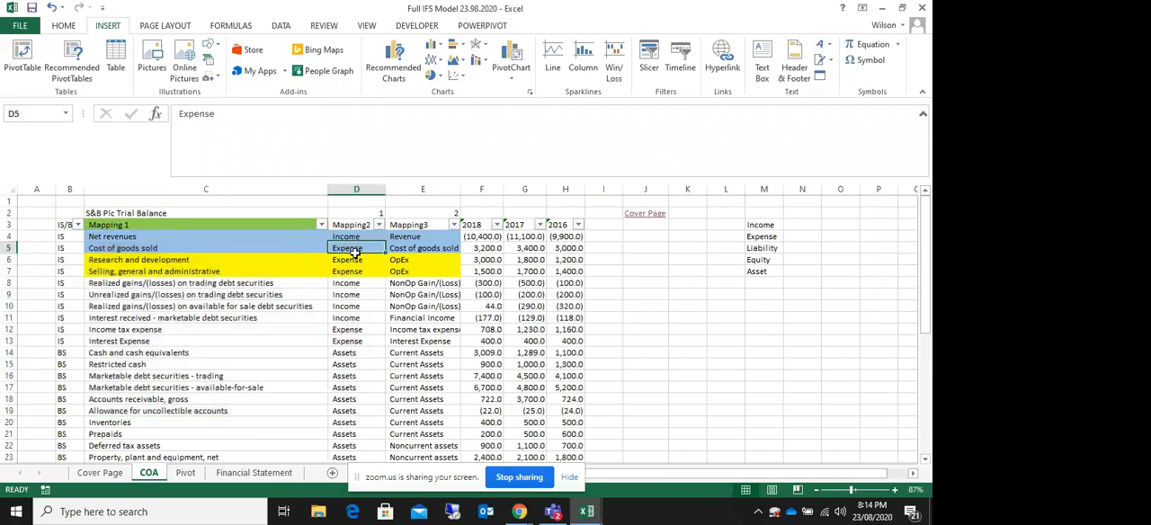
{"action": "scroll", "coordinate": [372, 397], "scroll_direction": "down", "scroll_amount": 6}
{"action": "left_click", "coordinate": [352, 319]}
{"action": "left_click", "coordinate": [358, 389]}
{"action": "left_click", "coordinate": [358, 422]}
{"action": "scroll", "coordinate": [355, 346], "scroll_direction": "up", "scroll_amount": 6}
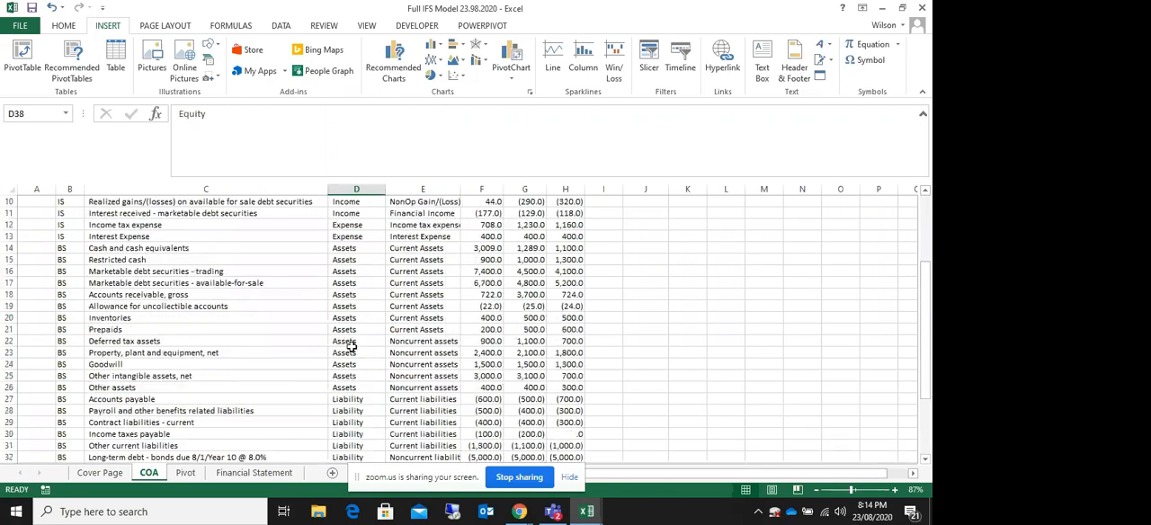
{"action": "left_click_drag", "start_coordinate": [343, 283], "coordinate": [345, 427]}
{"action": "left_click", "coordinate": [232, 365]}
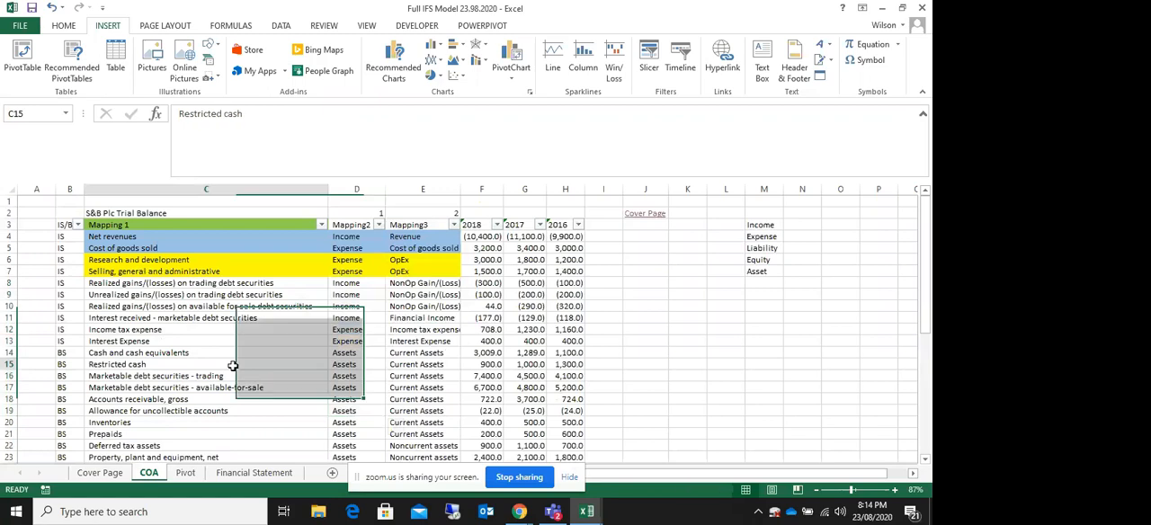
Step: Look over the Mapping3 categories and widen column E to fit its category names
{"action": "left_click", "coordinate": [205, 259]}
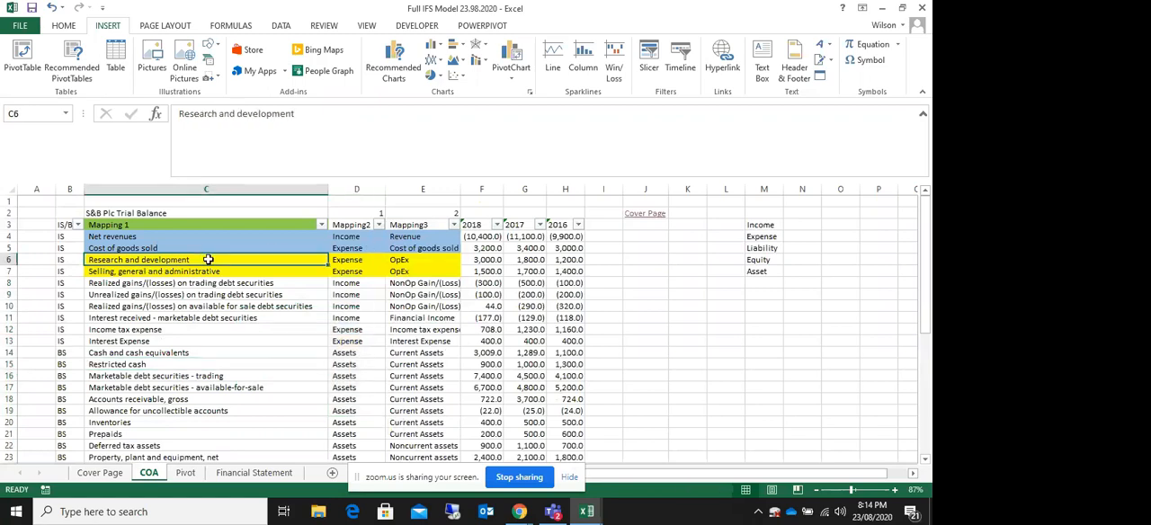
{"action": "left_click", "coordinate": [430, 226]}
{"action": "left_click", "coordinate": [421, 259]}
{"action": "left_click", "coordinate": [416, 338]}
{"action": "left_click", "coordinate": [434, 373]}
{"action": "left_click", "coordinate": [421, 282]}
{"action": "left_click", "coordinate": [423, 352]}
{"action": "left_click", "coordinate": [423, 271]}
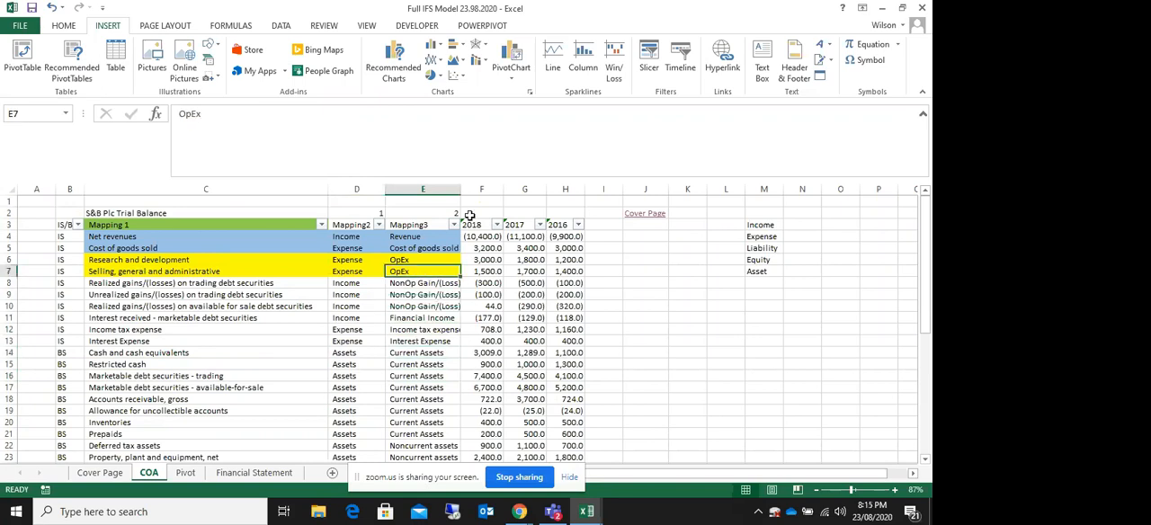
{"action": "left_click_drag", "start_coordinate": [464, 186], "coordinate": [501, 186]}
Step: Compare the net revenues, cost of goods sold, research and administrative accounts with their Mapping3 groups
{"action": "left_click_drag", "start_coordinate": [191, 245], "coordinate": [184, 315]}
{"action": "left_click_drag", "start_coordinate": [184, 259], "coordinate": [195, 328]}
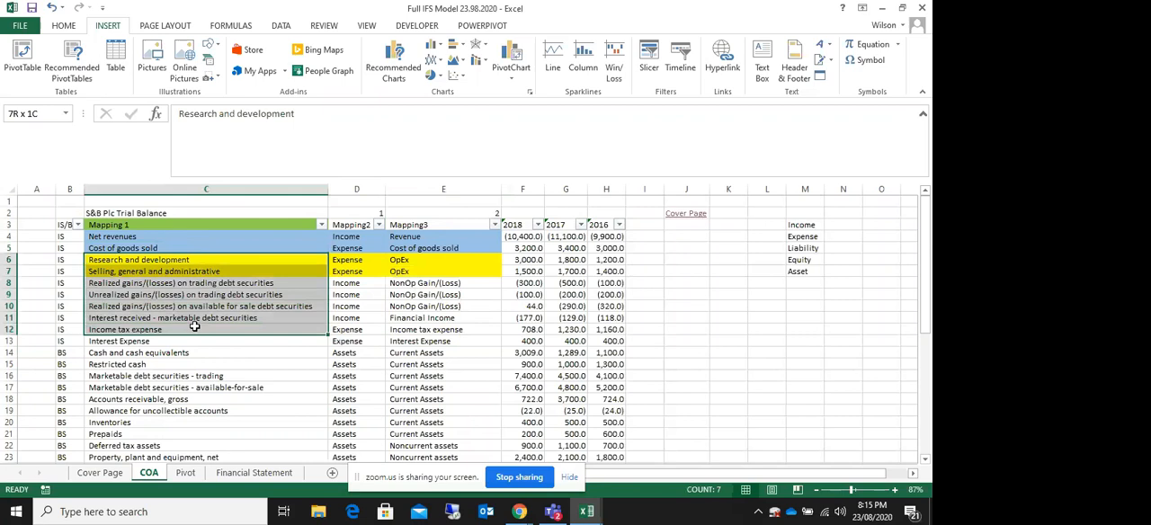
{"action": "left_click", "coordinate": [95, 236]}
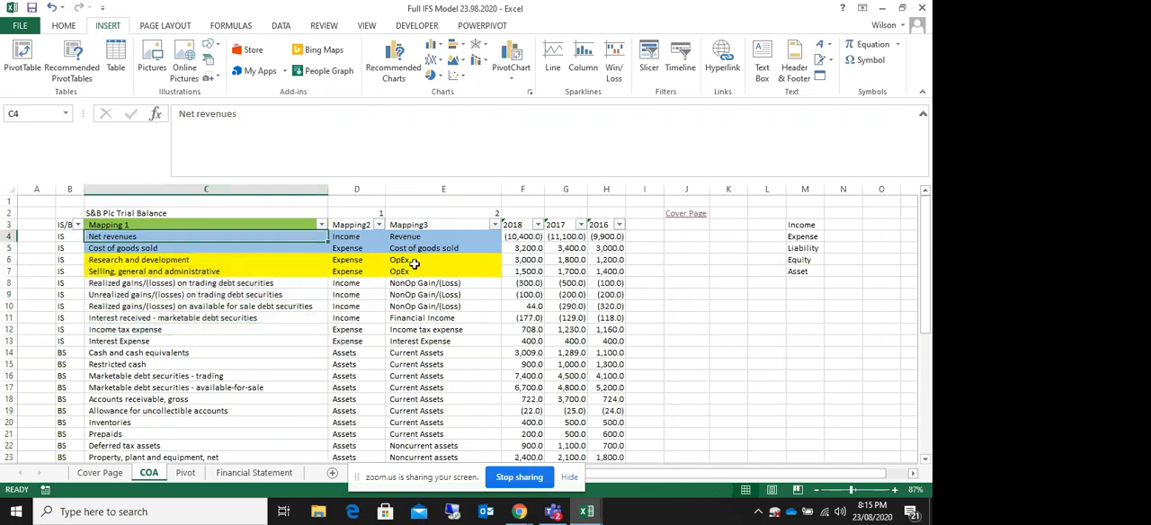
{"action": "left_click", "coordinate": [415, 237]}
{"action": "left_click", "coordinate": [426, 249]}
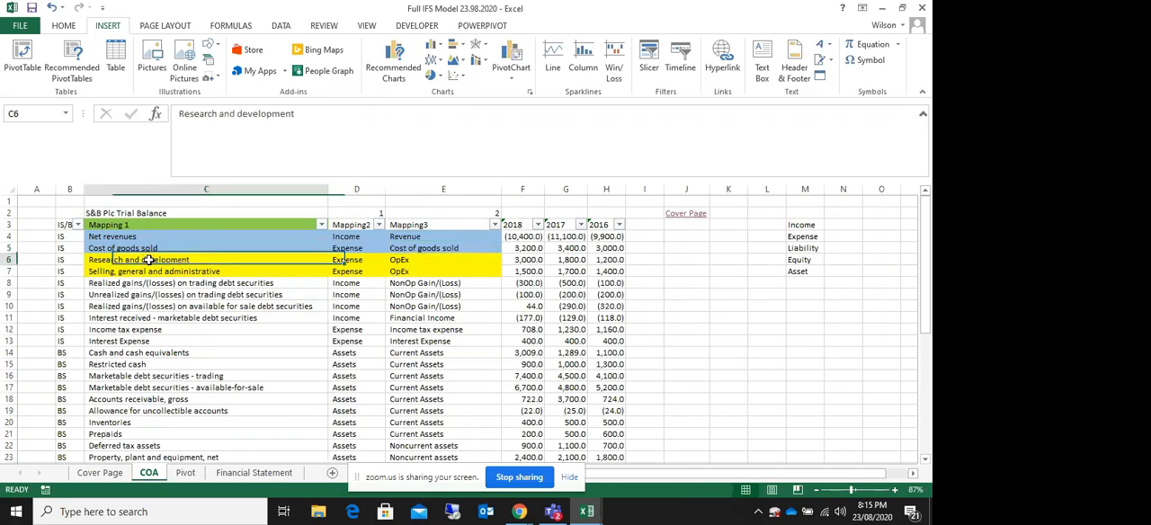
{"action": "left_click_drag", "start_coordinate": [147, 259], "coordinate": [180, 269]}
{"action": "left_click_drag", "start_coordinate": [401, 260], "coordinate": [406, 272]}
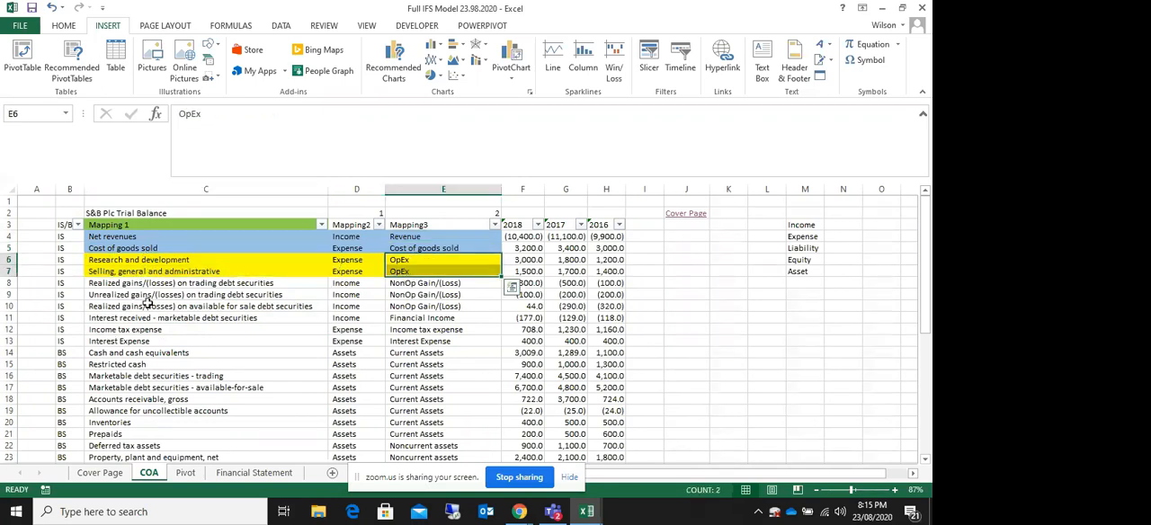
Step: Examine how the realized and unrealized gains/(losses) and the remaining accounts are grouped in Mapping3
{"action": "left_click_drag", "start_coordinate": [137, 287], "coordinate": [159, 305]}
{"action": "left_click_drag", "start_coordinate": [126, 260], "coordinate": [157, 305]}
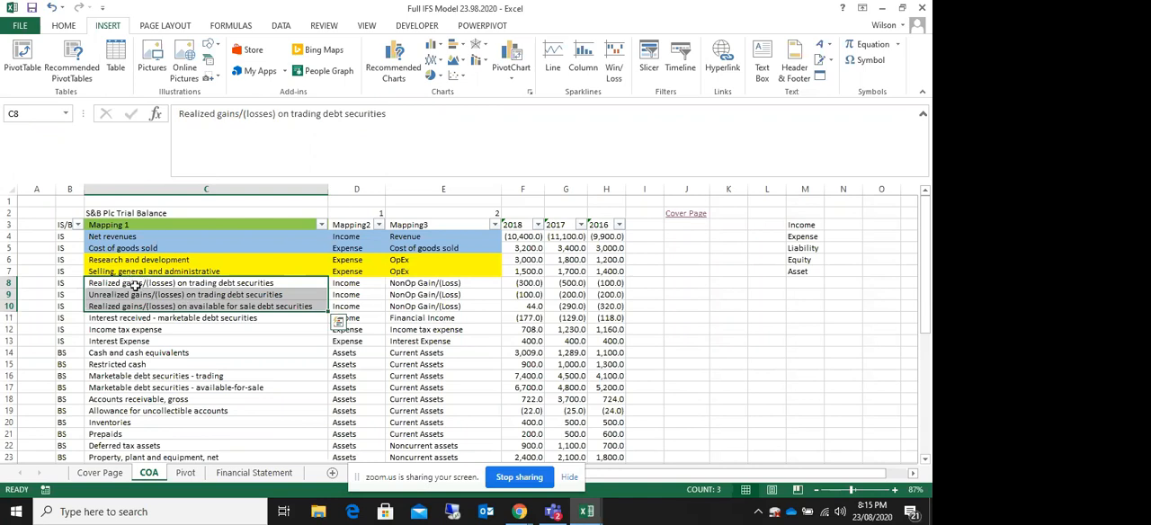
{"action": "left_click", "coordinate": [258, 284]}
{"action": "left_click_drag", "start_coordinate": [320, 289], "coordinate": [146, 303]}
{"action": "left_click", "coordinate": [170, 294]}
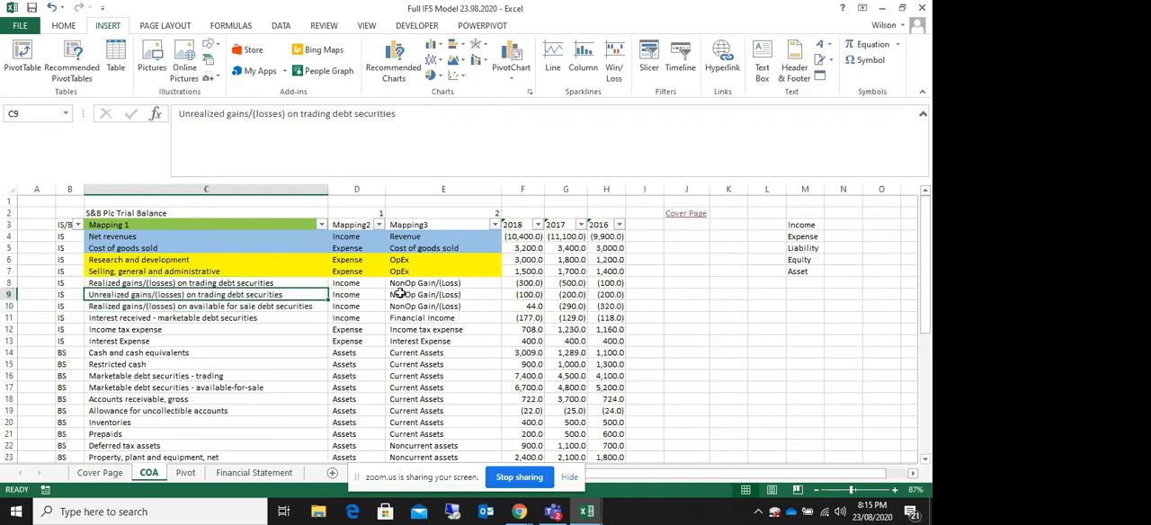
{"action": "left_click_drag", "start_coordinate": [430, 284], "coordinate": [431, 308]}
{"action": "left_click", "coordinate": [334, 317]}
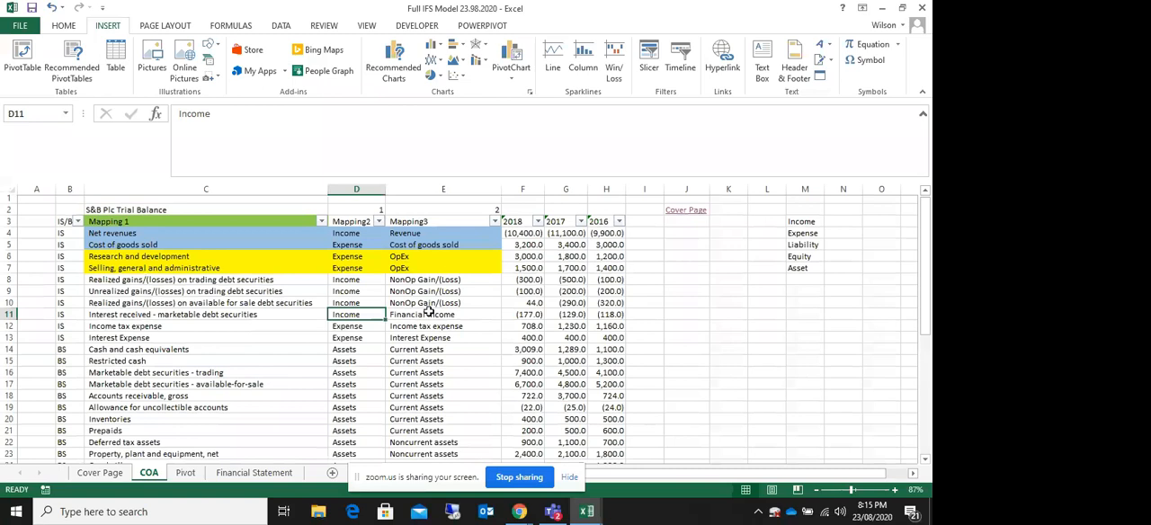
{"action": "scroll", "coordinate": [429, 311], "scroll_direction": "down", "scroll_amount": 7}
{"action": "scroll", "coordinate": [429, 311], "scroll_direction": "up", "scroll_amount": 7}
{"action": "left_click_drag", "start_coordinate": [415, 284], "coordinate": [427, 411]}
{"action": "left_click", "coordinate": [189, 298]}
{"action": "left_click", "coordinate": [419, 240]}
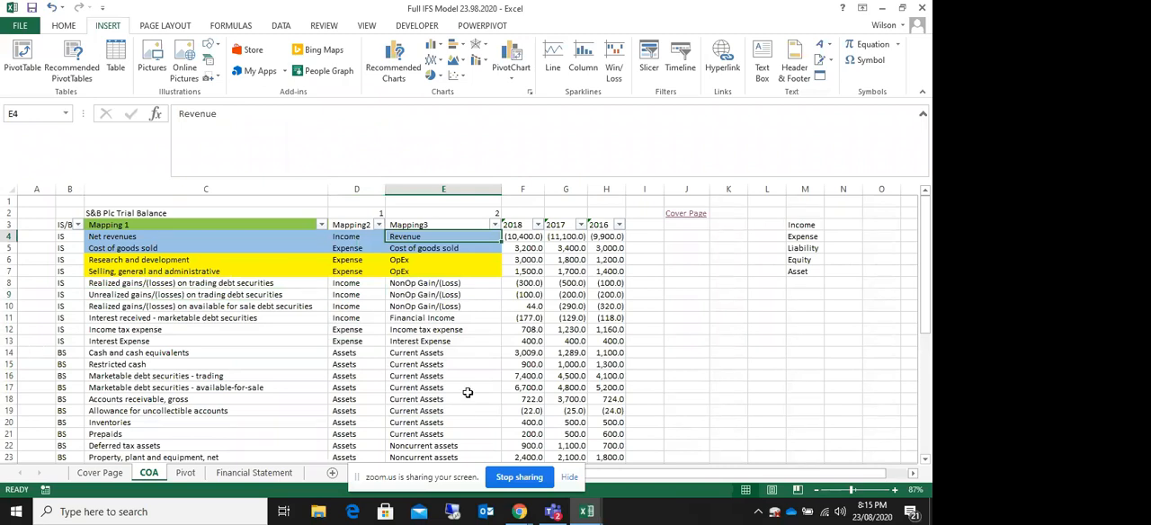
Step: Review the 2018, 2017 and 2016 trial balance amounts from the headers down to the totals row
{"action": "left_click_drag", "start_coordinate": [523, 236], "coordinate": [606, 248]}
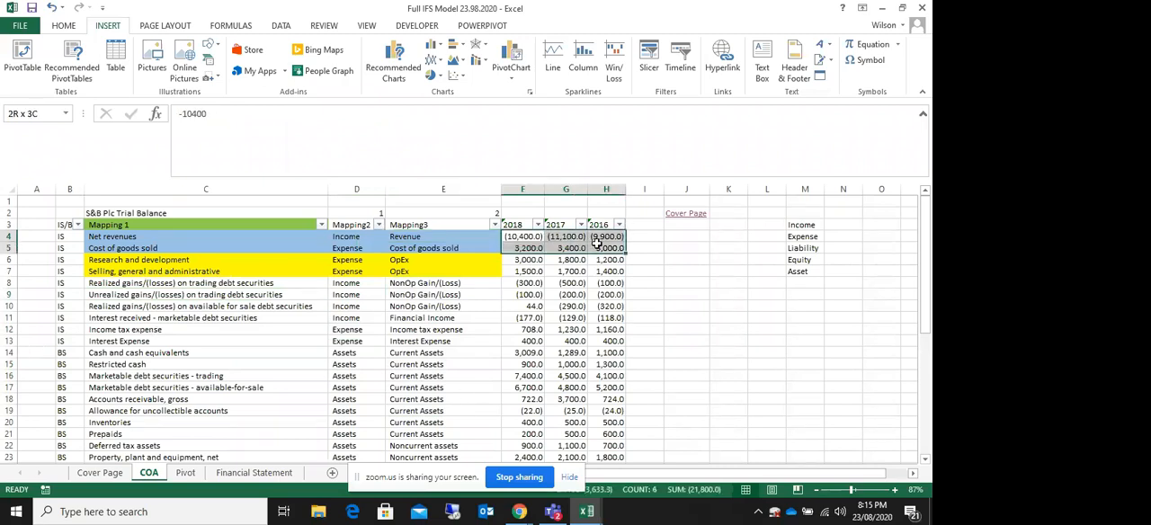
{"action": "left_click", "coordinate": [519, 225]}
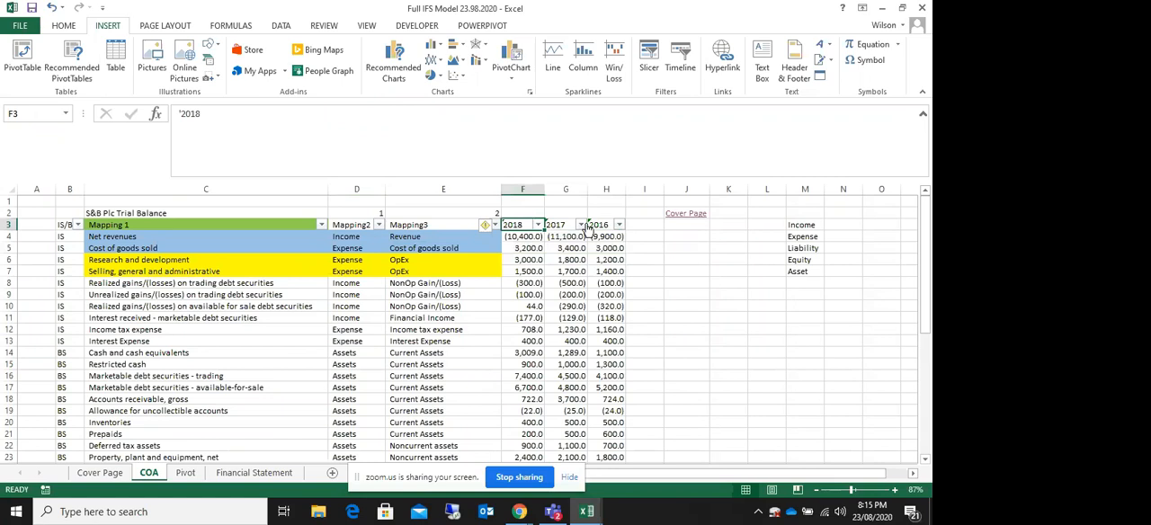
{"action": "left_click", "coordinate": [599, 225]}
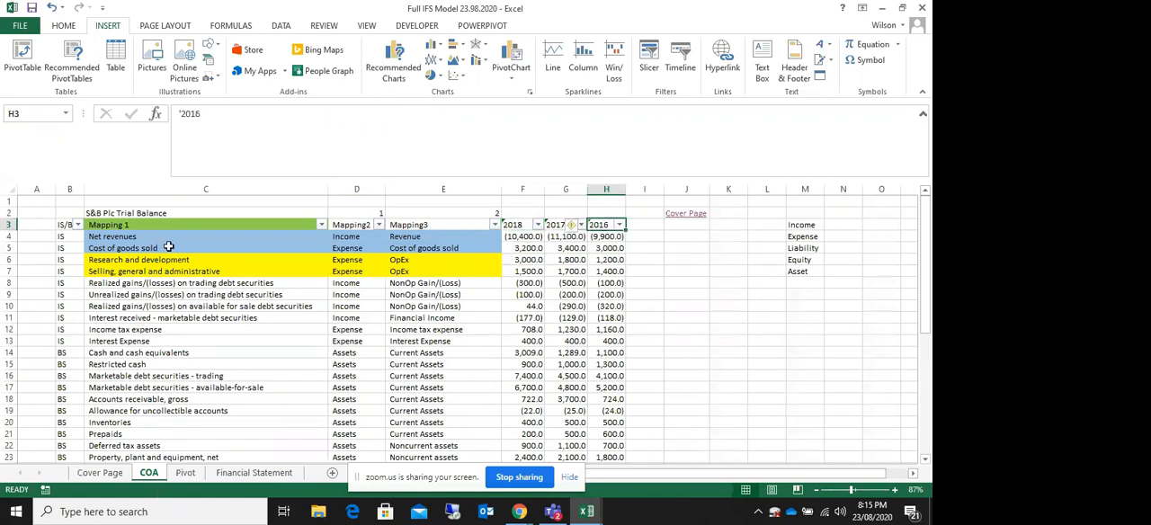
{"action": "left_click_drag", "start_coordinate": [126, 225], "coordinate": [609, 457]}
{"action": "left_click", "coordinate": [414, 379]}
{"action": "scroll", "coordinate": [414, 378], "scroll_direction": "up", "scroll_amount": 5}
{"action": "scroll", "coordinate": [414, 380], "scroll_direction": "down", "scroll_amount": 11}
{"action": "scroll", "coordinate": [414, 380], "scroll_direction": "up", "scroll_amount": 11}
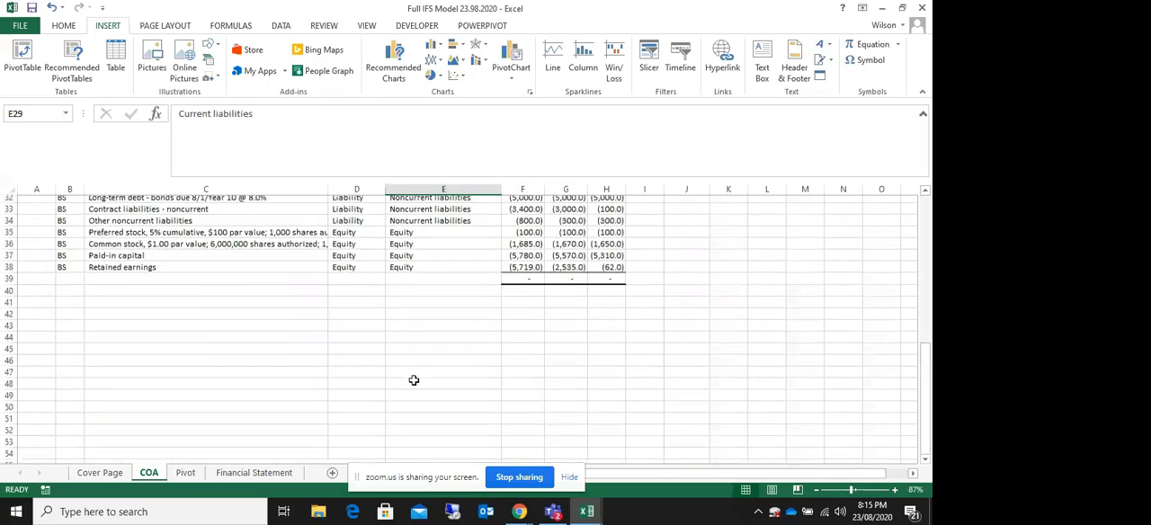
{"action": "scroll", "coordinate": [414, 378], "scroll_direction": "down", "scroll_amount": 10}
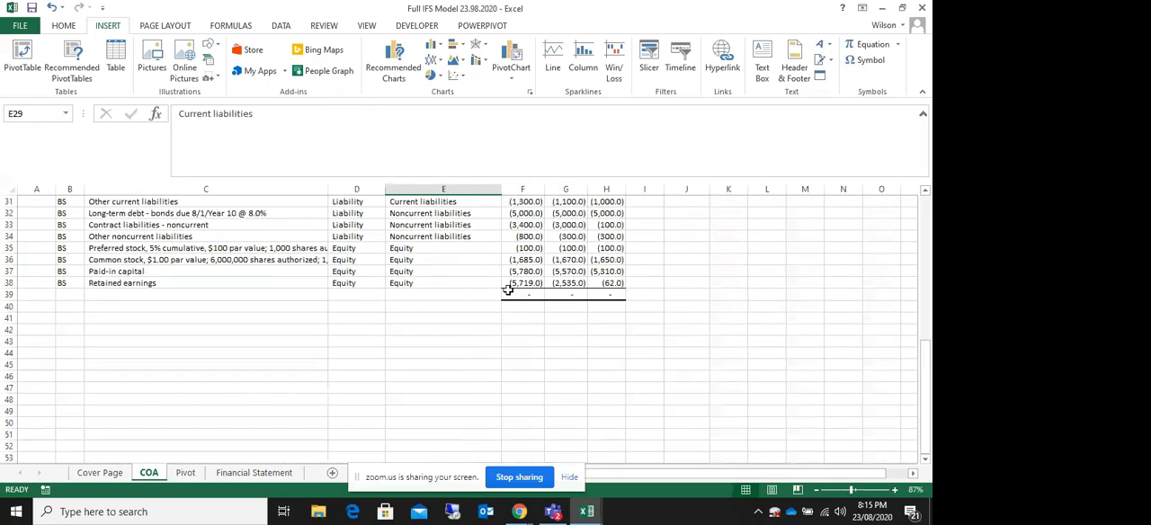
Step: Inspect the formula in F39 and the range it sums for the 2018 trial balance total
{"action": "double_click", "coordinate": [521, 294]}
{"action": "scroll", "coordinate": [522, 294], "scroll_direction": "up", "scroll_amount": 10}
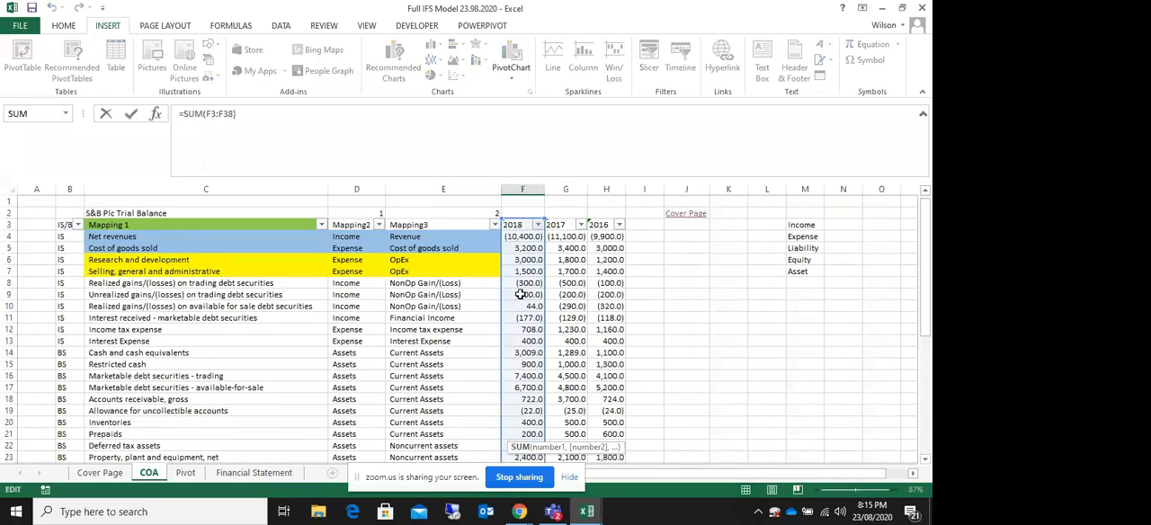
{"action": "scroll", "coordinate": [523, 295], "scroll_direction": "down", "scroll_amount": 10}
{"action": "key", "text": "Return"}
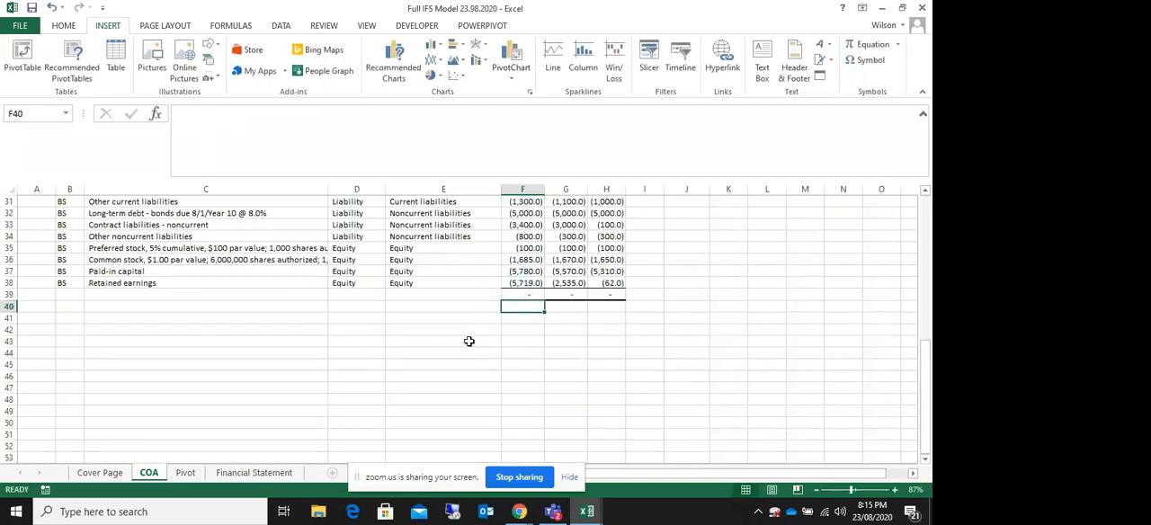
{"action": "left_click", "coordinate": [134, 283]}
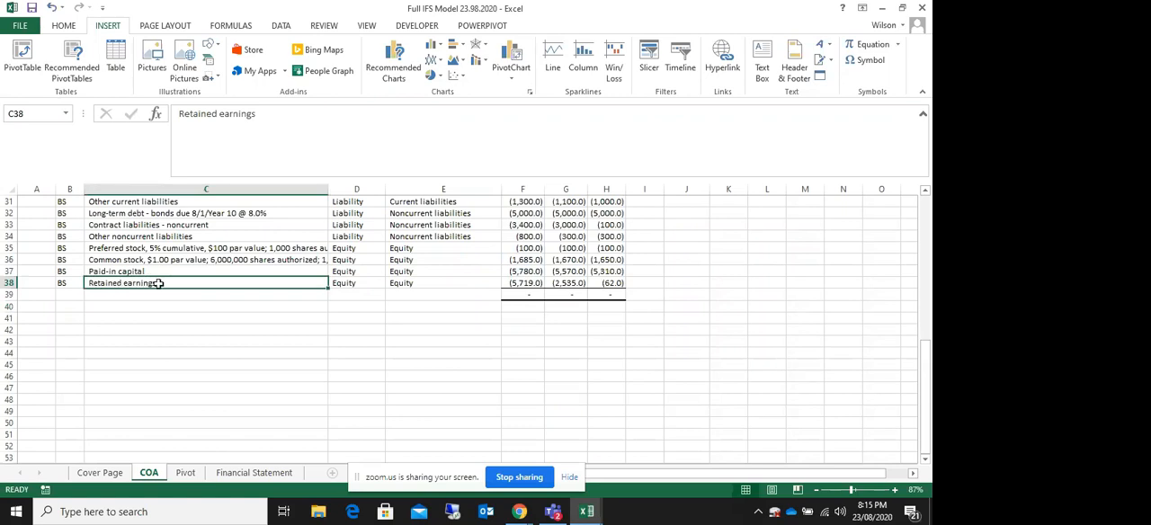
{"action": "left_click", "coordinate": [538, 294]}
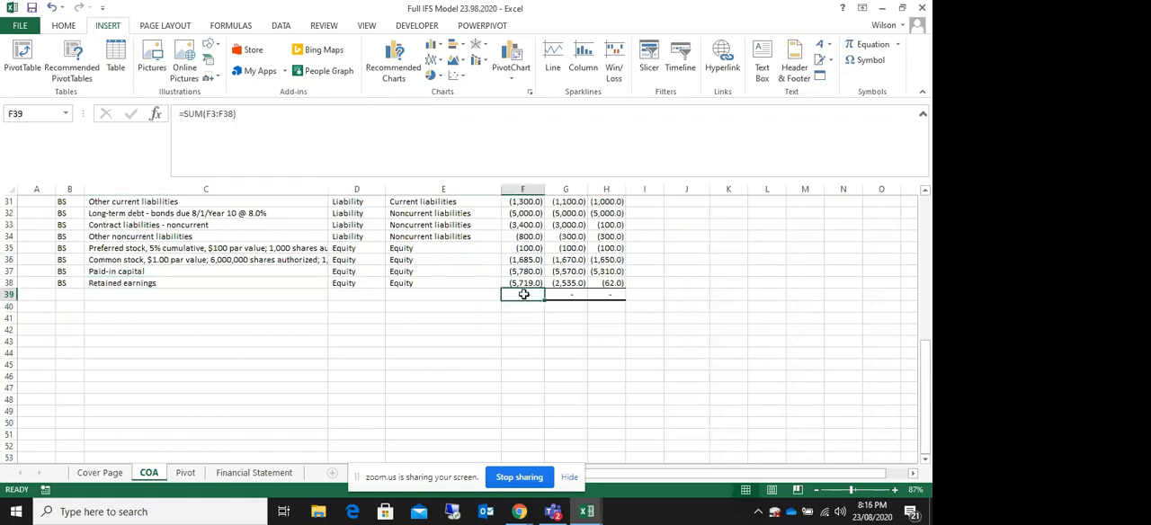
Step: Examine the retained earnings row and the totals row that close the trial balance
{"action": "left_click_drag", "start_coordinate": [523, 284], "coordinate": [537, 471]}
{"action": "left_click", "coordinate": [524, 447]}
{"action": "left_click_drag", "start_coordinate": [147, 445], "coordinate": [495, 440]}
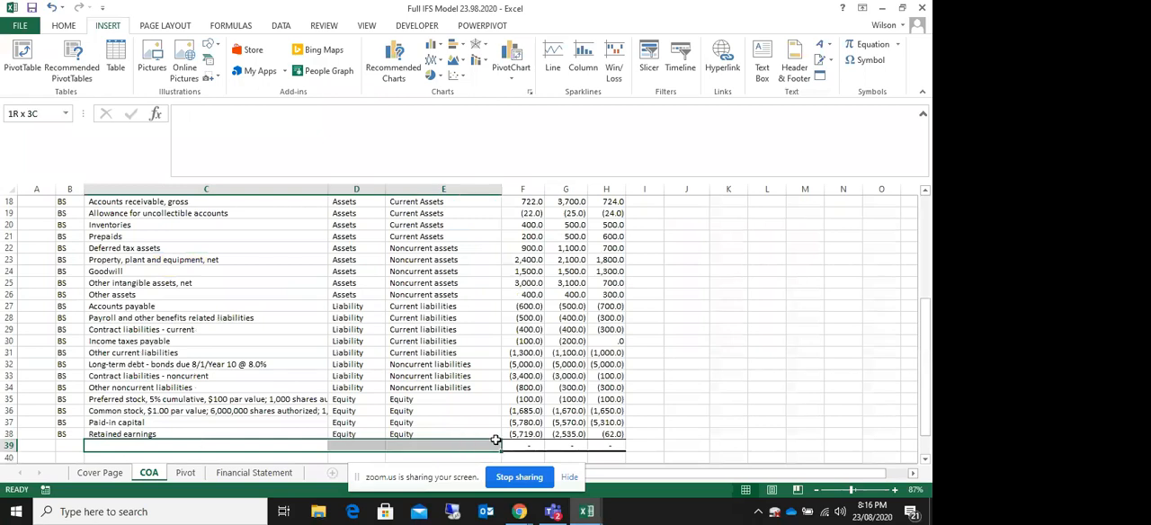
{"action": "left_click", "coordinate": [485, 419]}
{"action": "left_click", "coordinate": [526, 434]}
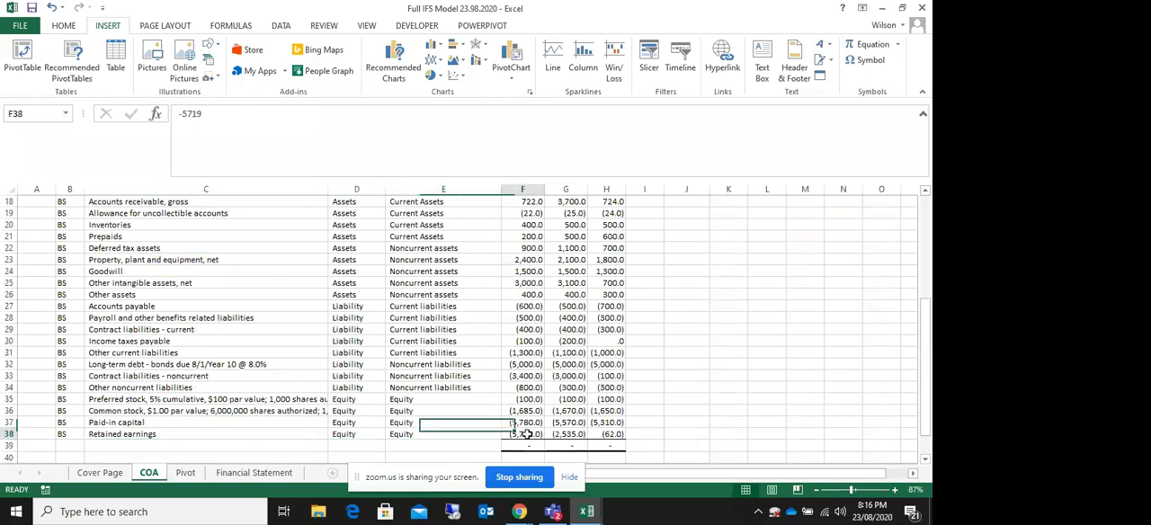
{"action": "left_click", "coordinate": [524, 447]}
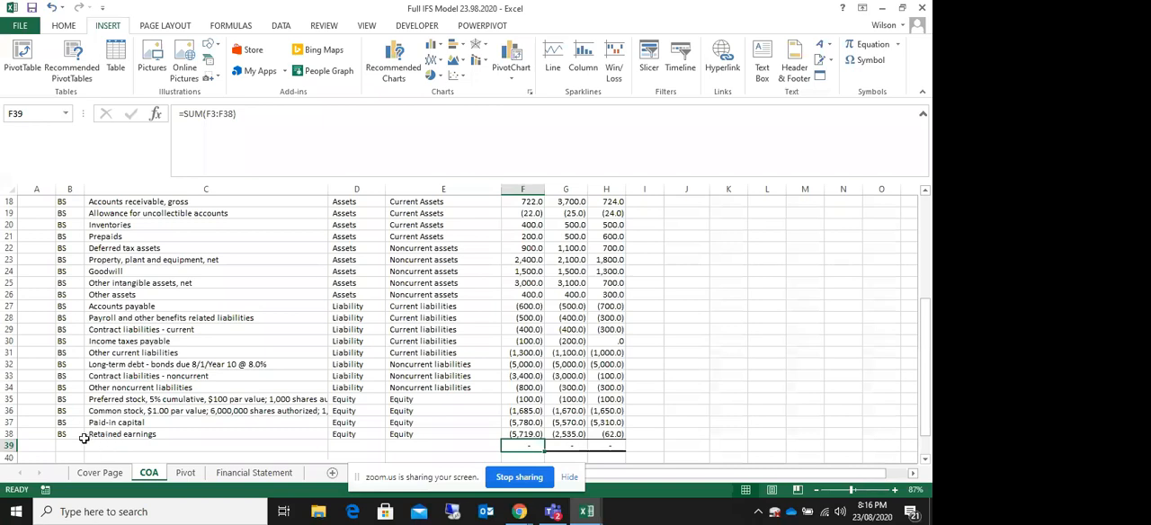
{"action": "left_click_drag", "start_coordinate": [112, 435], "coordinate": [490, 435]}
{"action": "left_click_drag", "start_coordinate": [90, 436], "coordinate": [495, 425]}
{"action": "left_click", "coordinate": [532, 447]}
{"action": "left_click", "coordinate": [152, 447]}
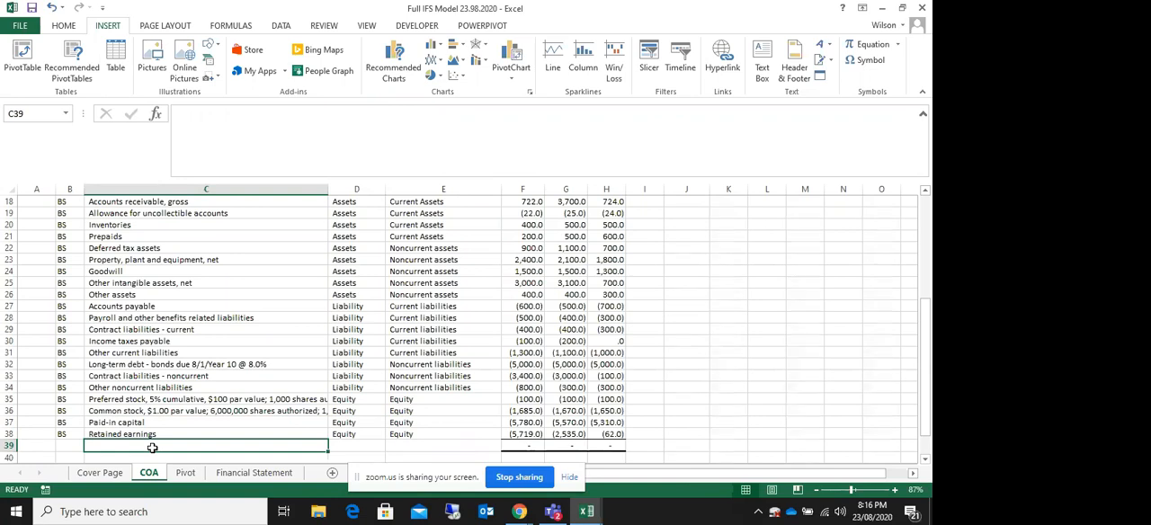
{"action": "left_click", "coordinate": [223, 306]}
{"action": "scroll", "coordinate": [232, 347], "scroll_direction": "up", "scroll_amount": 6}
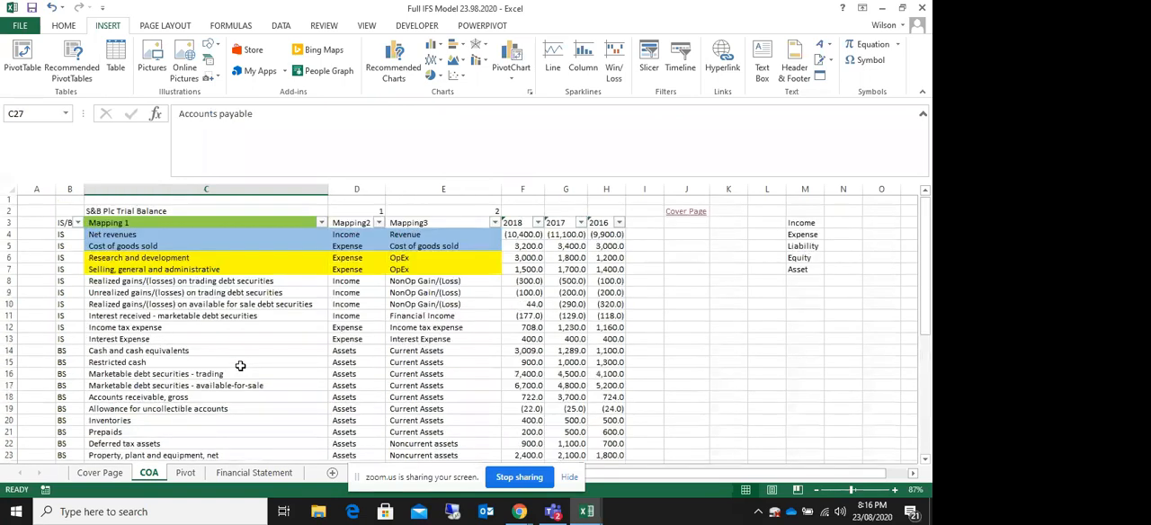
Step: Review the existing pivot table on the Pivot sheet, including its row labels and its yearly sum columns
{"action": "left_click", "coordinate": [185, 473]}
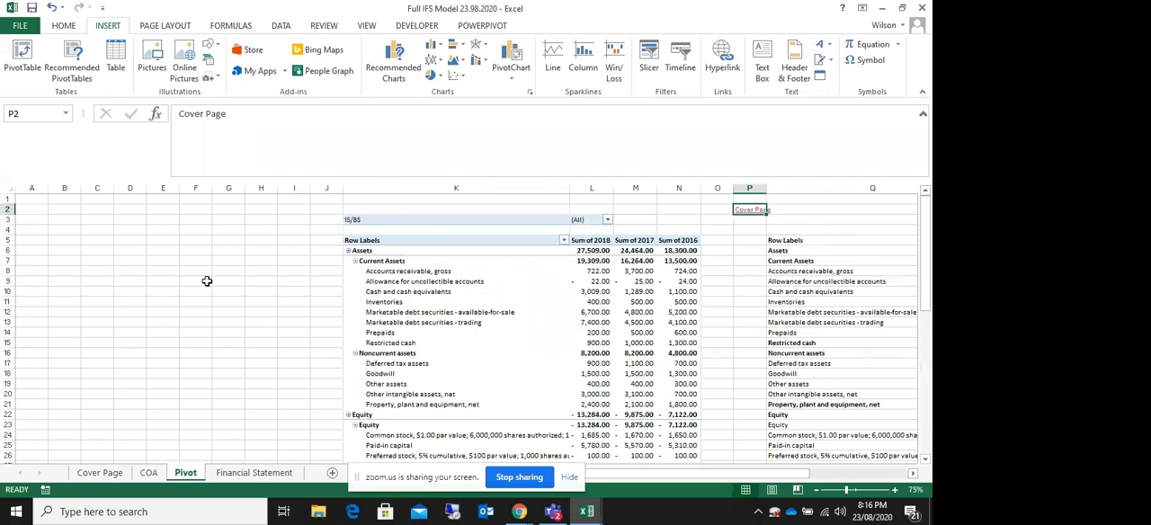
{"action": "scroll", "coordinate": [207, 282], "scroll_direction": "down", "scroll_amount": 9}
{"action": "scroll", "coordinate": [211, 283], "scroll_direction": "up", "scroll_amount": 9}
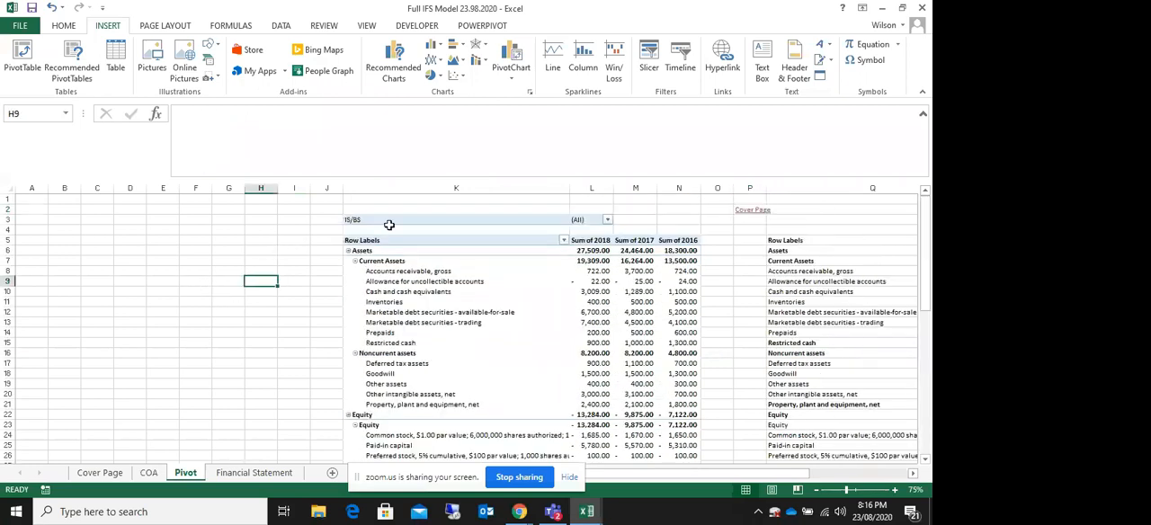
{"action": "left_click_drag", "start_coordinate": [373, 240], "coordinate": [684, 364]}
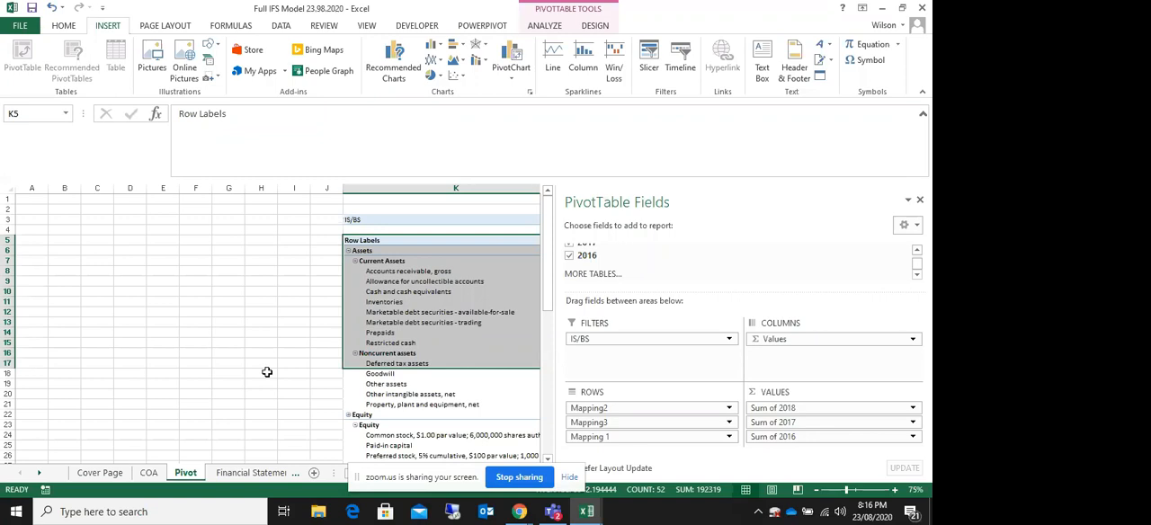
{"action": "left_click", "coordinate": [199, 300]}
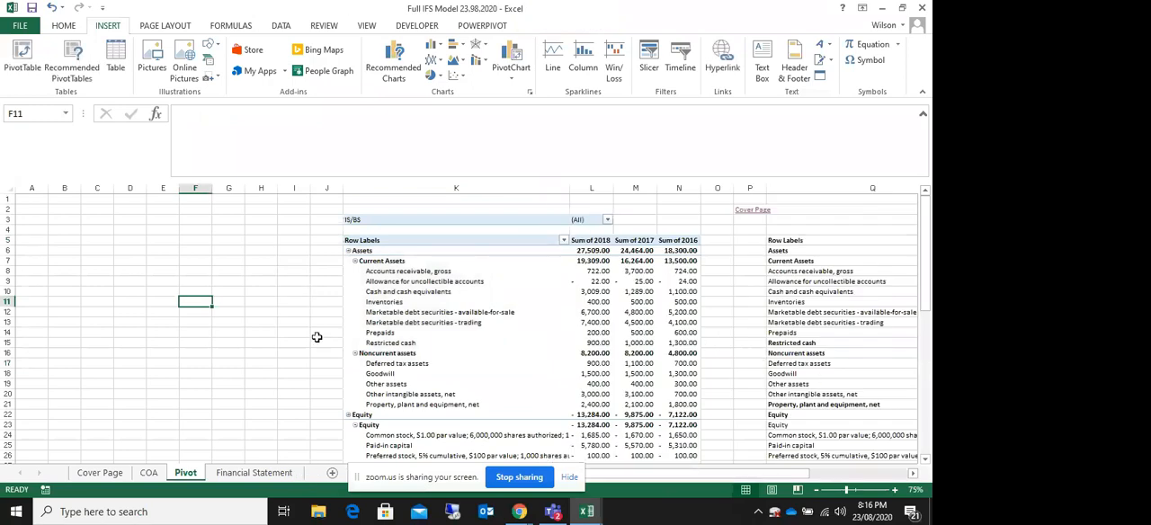
{"action": "left_click", "coordinate": [241, 281]}
{"action": "left_click", "coordinate": [305, 240]}
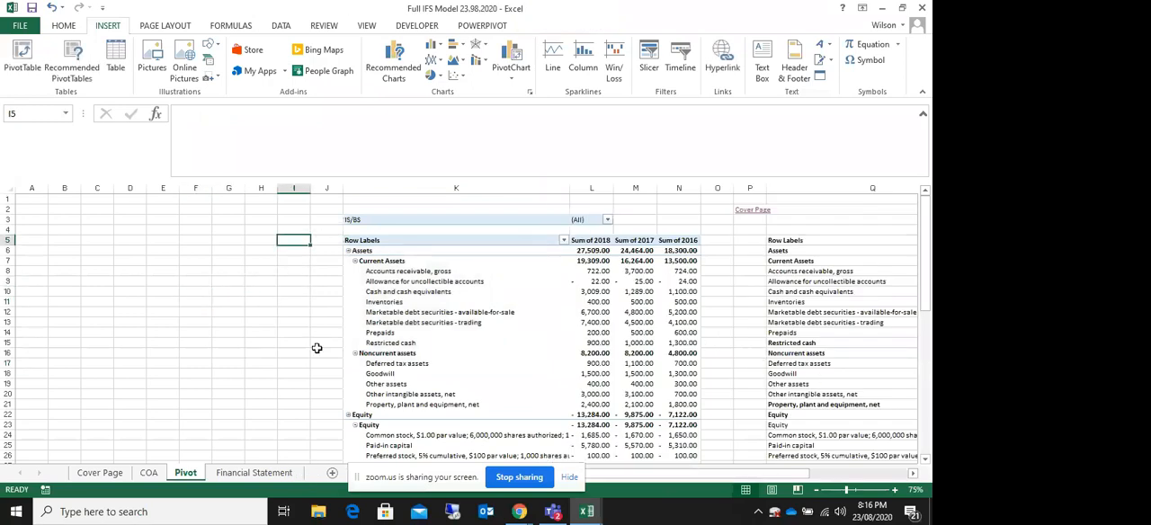
{"action": "mouse_move", "coordinate": [725, 472]}
{"action": "left_mouse_down"}
{"action": "mouse_move", "coordinate": [800, 483]}
{"action": "mouse_move", "coordinate": [723, 478]}
{"action": "left_mouse_up"}
{"action": "left_click", "coordinate": [284, 283]}
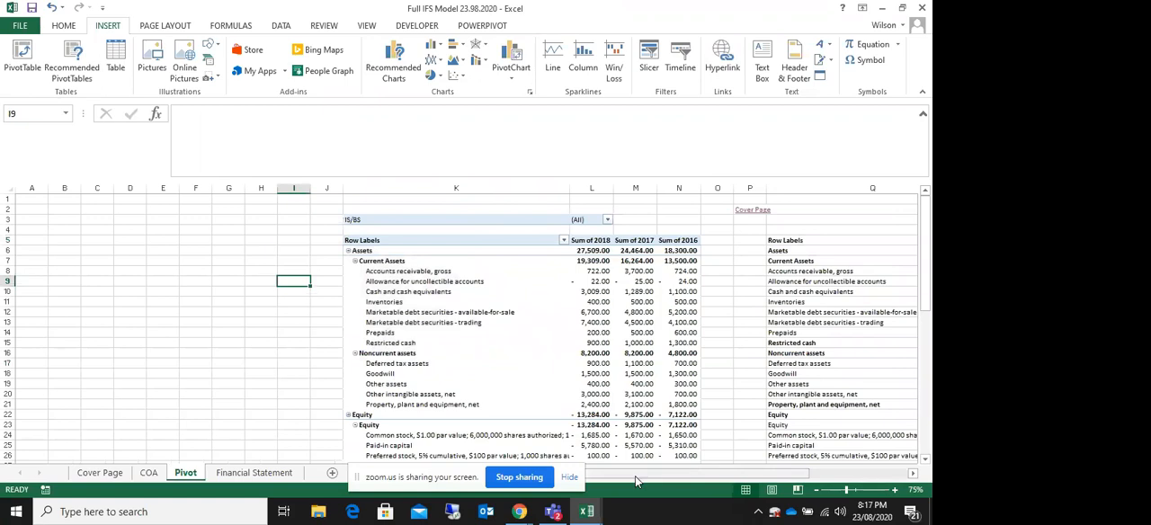
{"action": "mouse_move", "coordinate": [619, 481]}
{"action": "left_mouse_down"}
{"action": "mouse_move", "coordinate": [688, 486]}
{"action": "mouse_move", "coordinate": [638, 486]}
{"action": "left_mouse_up"}
{"action": "left_click", "coordinate": [195, 250]}
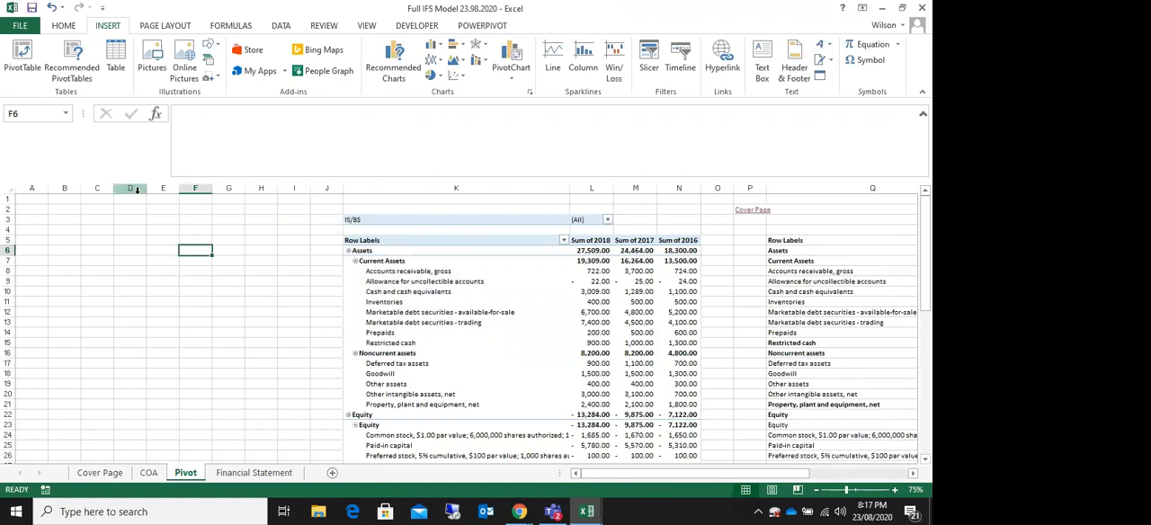
Step: Insert six blank columns at D:I on the Pivot sheet, ahead of the existing pivot table
{"action": "left_click_drag", "start_coordinate": [136, 189], "coordinate": [296, 198]}
{"action": "right_click", "coordinate": [296, 189]}
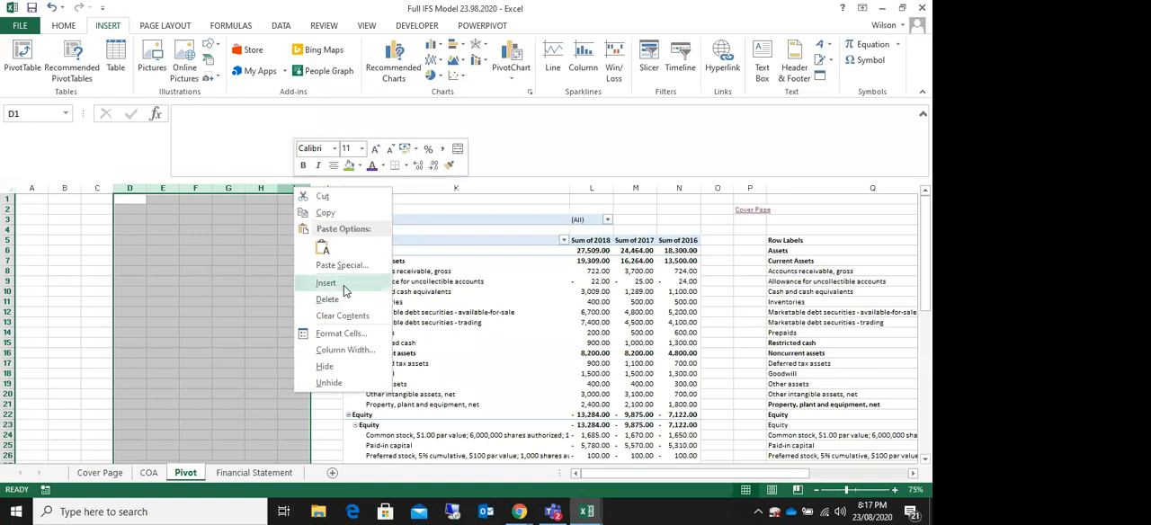
{"action": "left_click", "coordinate": [343, 287]}
{"action": "left_click", "coordinate": [229, 301]}
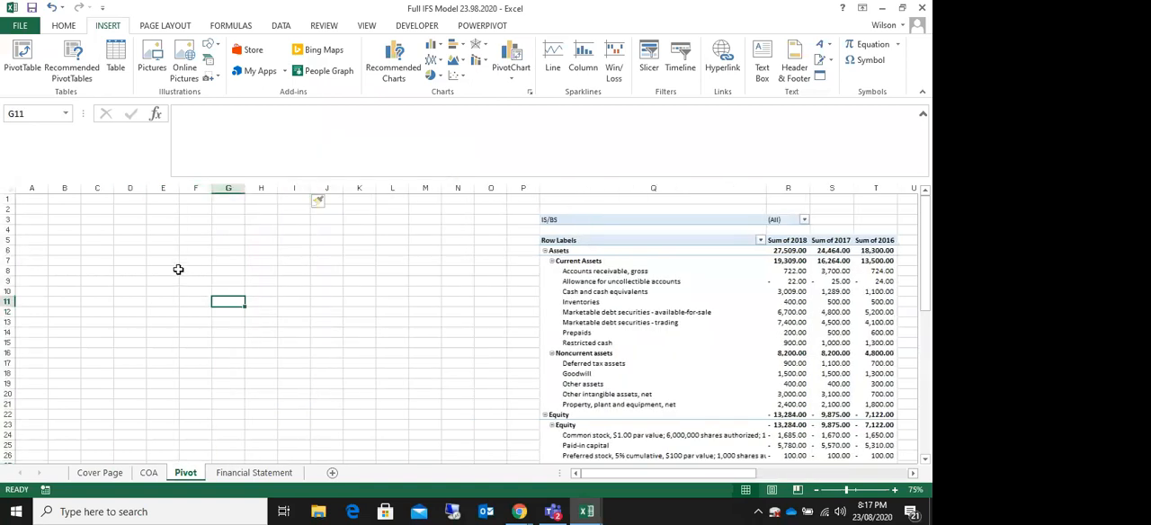
Step: Outline the blank range F5:G13 on the Pivot sheet with outside borders
{"action": "left_click", "coordinate": [194, 251]}
{"action": "left_click", "coordinate": [194, 241]}
{"action": "left_click", "coordinate": [199, 231]}
{"action": "left_click", "coordinate": [203, 243]}
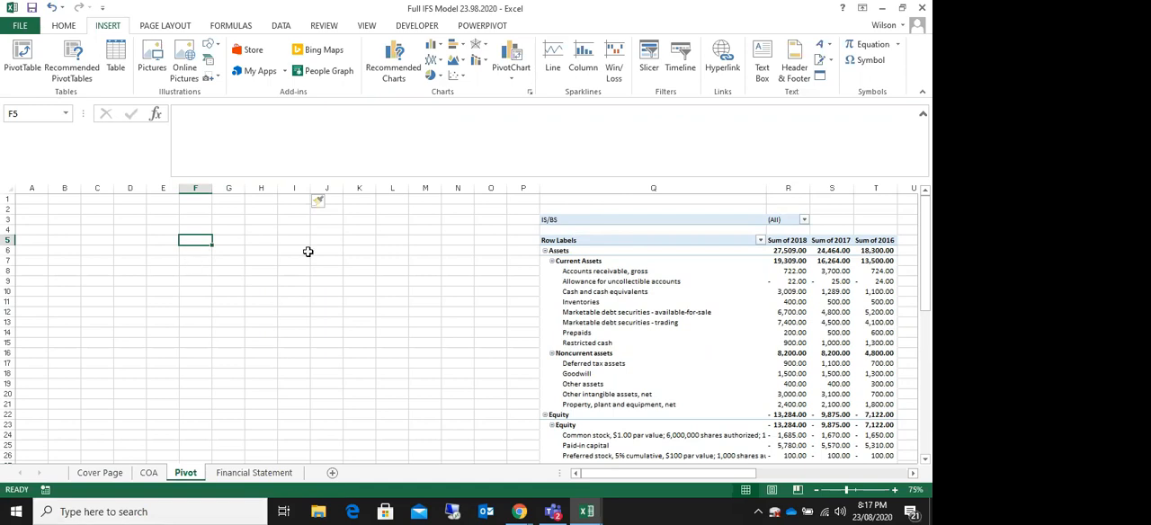
{"action": "left_click_drag", "start_coordinate": [192, 241], "coordinate": [233, 322]}
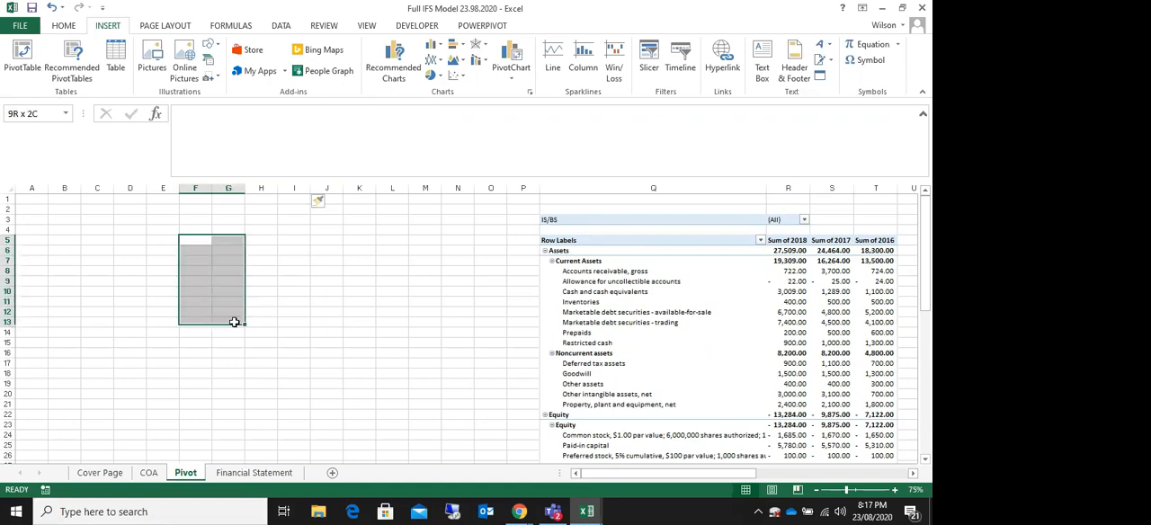
{"action": "left_click", "coordinate": [65, 27]}
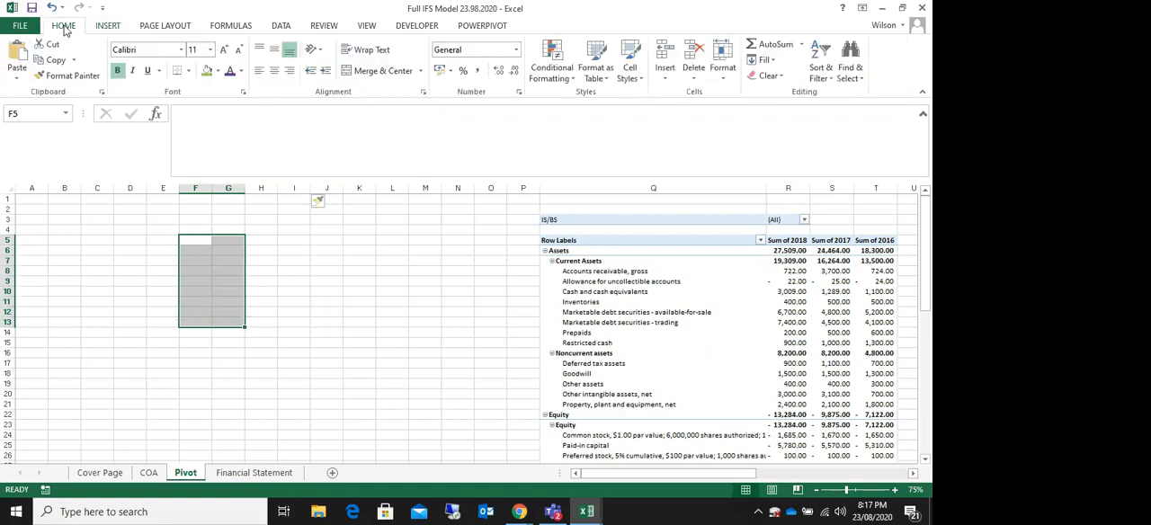
{"action": "left_click", "coordinate": [188, 70]}
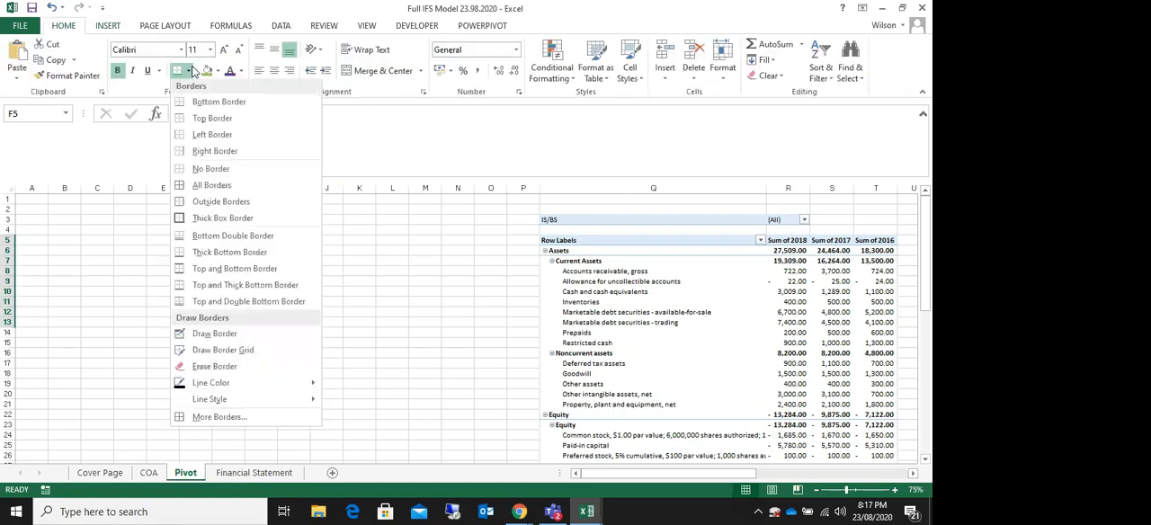
{"action": "left_click", "coordinate": [207, 208]}
{"action": "left_click", "coordinate": [332, 258]}
Step: Fill cell F5 with green to mark the corner cell of the outlined range
{"action": "left_click", "coordinate": [196, 240]}
{"action": "left_click", "coordinate": [207, 71]}
{"action": "left_click", "coordinate": [295, 301]}
{"action": "left_click", "coordinate": [205, 240]}
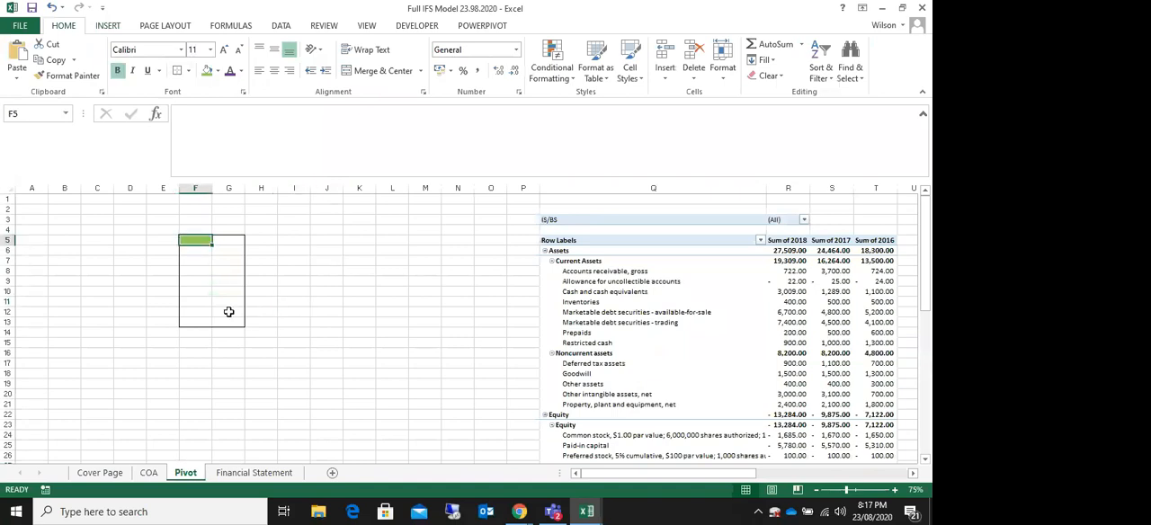
{"action": "left_click", "coordinate": [492, 317]}
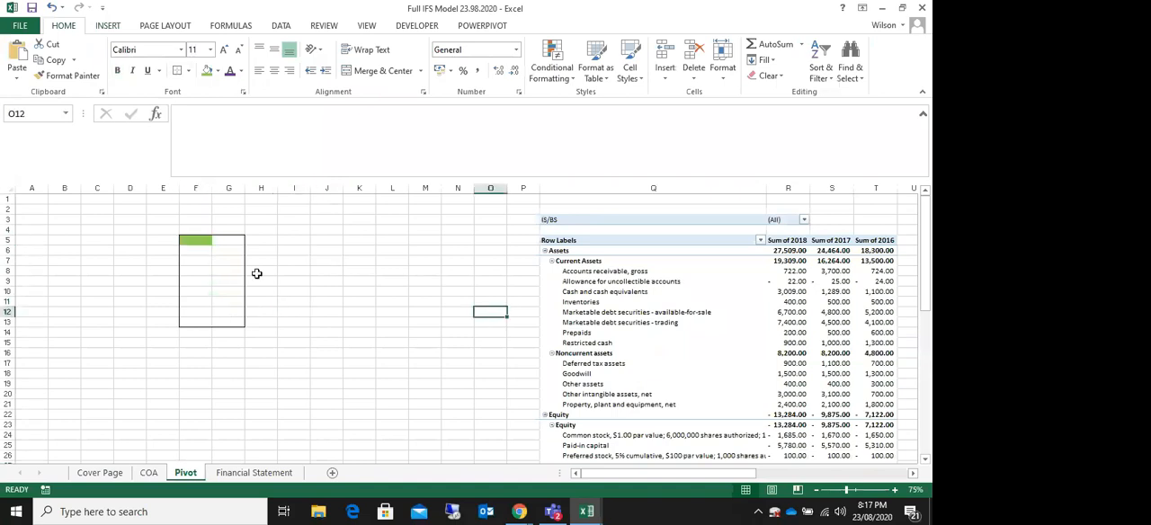
Step: Create a PivotTable in cell F5 of the Pivot sheet from the trial balance range COA!$B$3:$H$38
{"action": "left_click", "coordinate": [196, 241]}
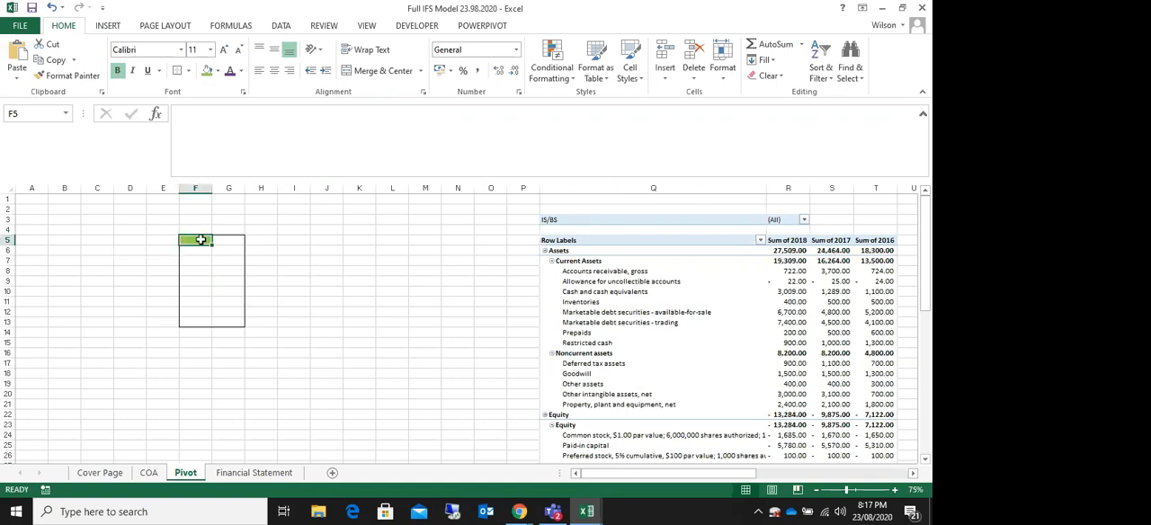
{"action": "left_click", "coordinate": [107, 27]}
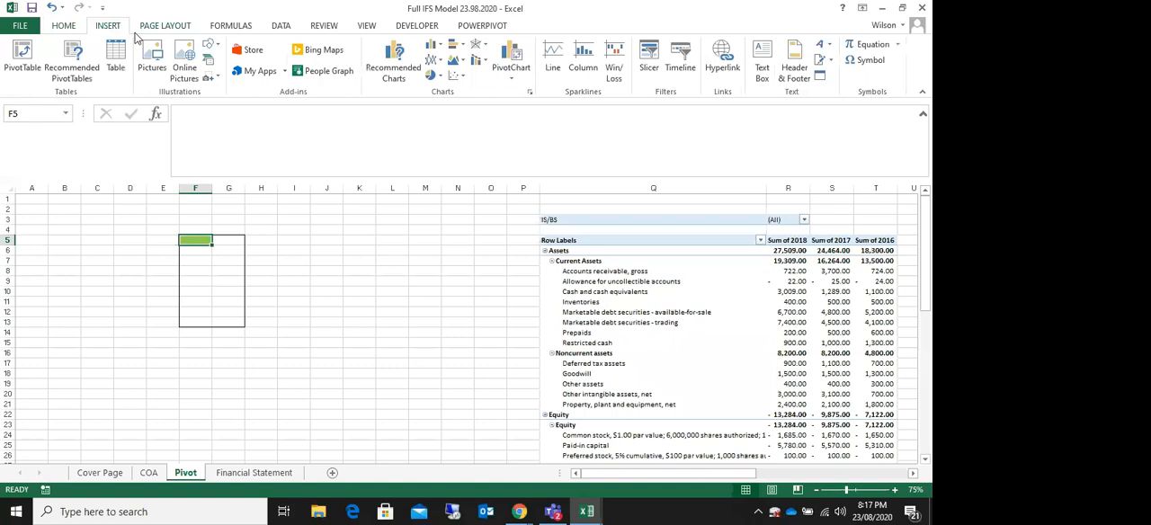
{"action": "left_click", "coordinate": [22, 55]}
{"action": "left_click_drag", "start_coordinate": [296, 136], "coordinate": [619, 165]}
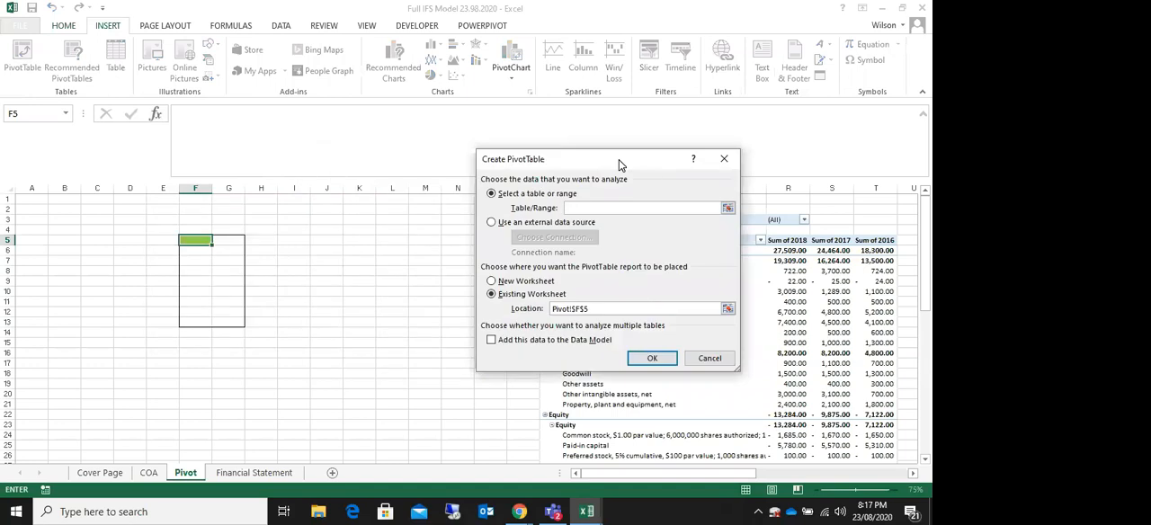
{"action": "left_click", "coordinate": [150, 474]}
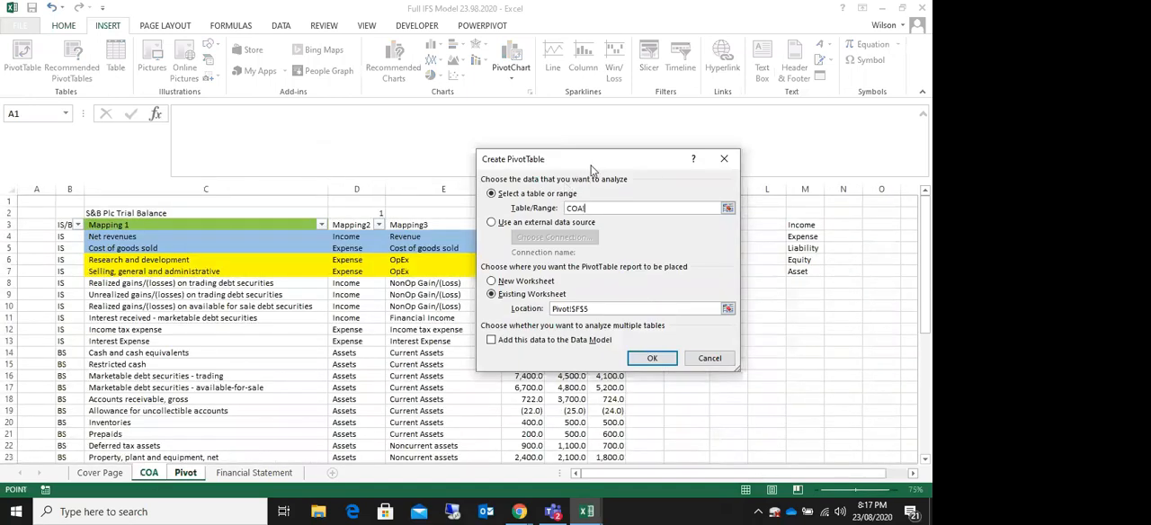
{"action": "left_click_drag", "start_coordinate": [596, 170], "coordinate": [774, 120]}
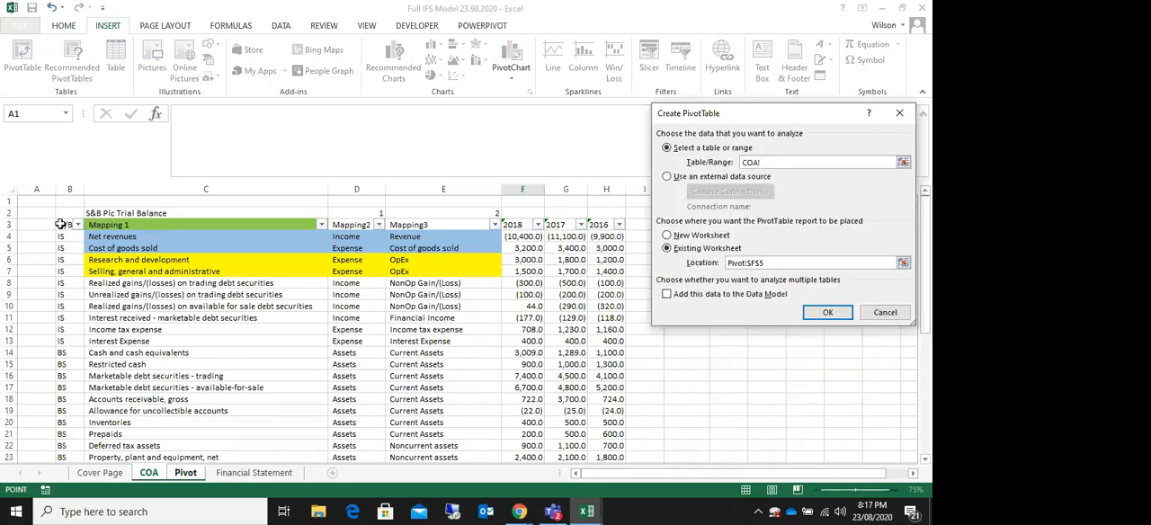
{"action": "left_click_drag", "start_coordinate": [59, 224], "coordinate": [620, 438]}
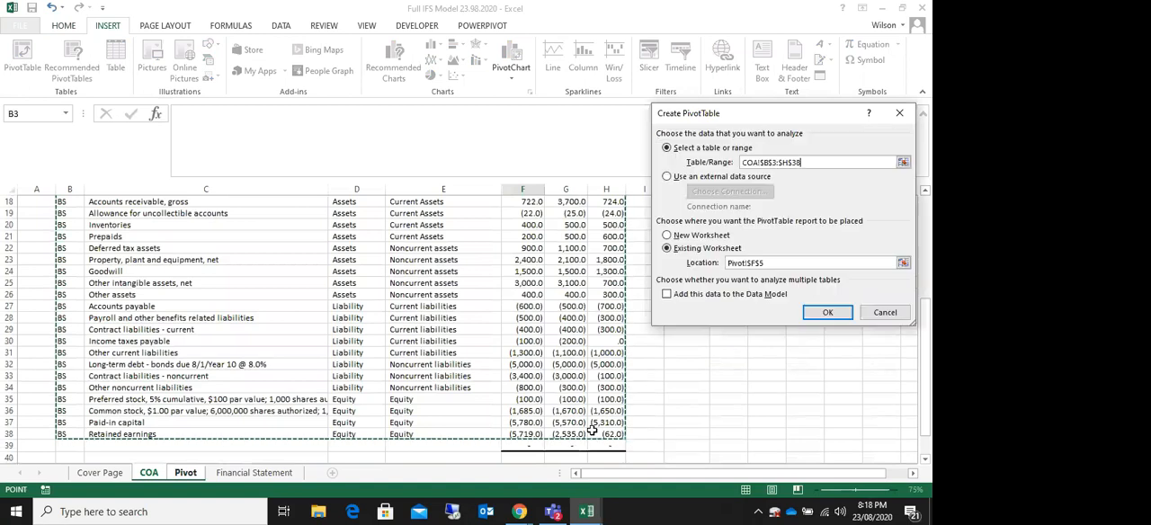
{"action": "left_click_drag", "start_coordinate": [783, 115], "coordinate": [246, 129]}
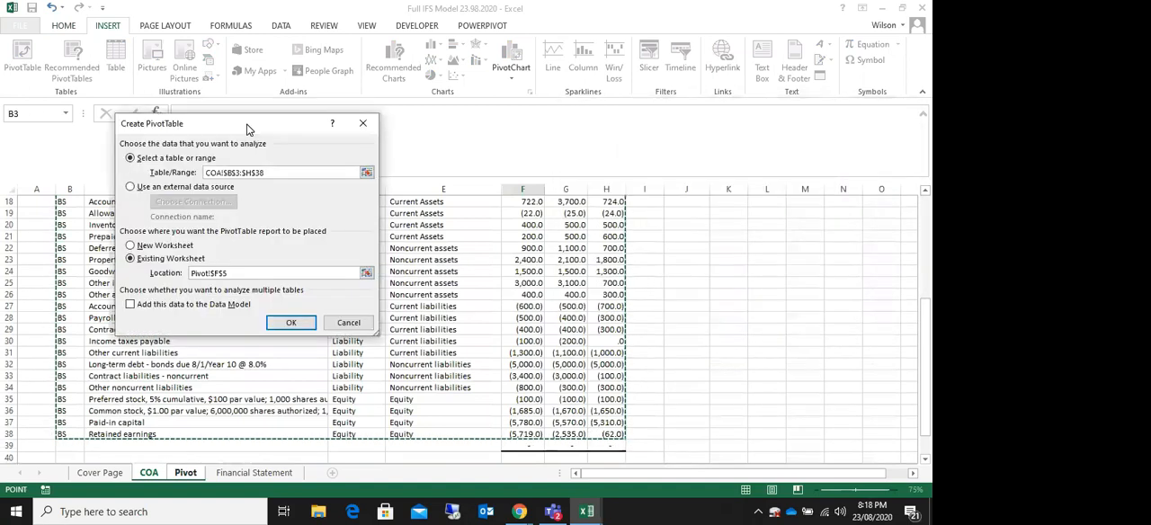
{"action": "left_click", "coordinate": [291, 325]}
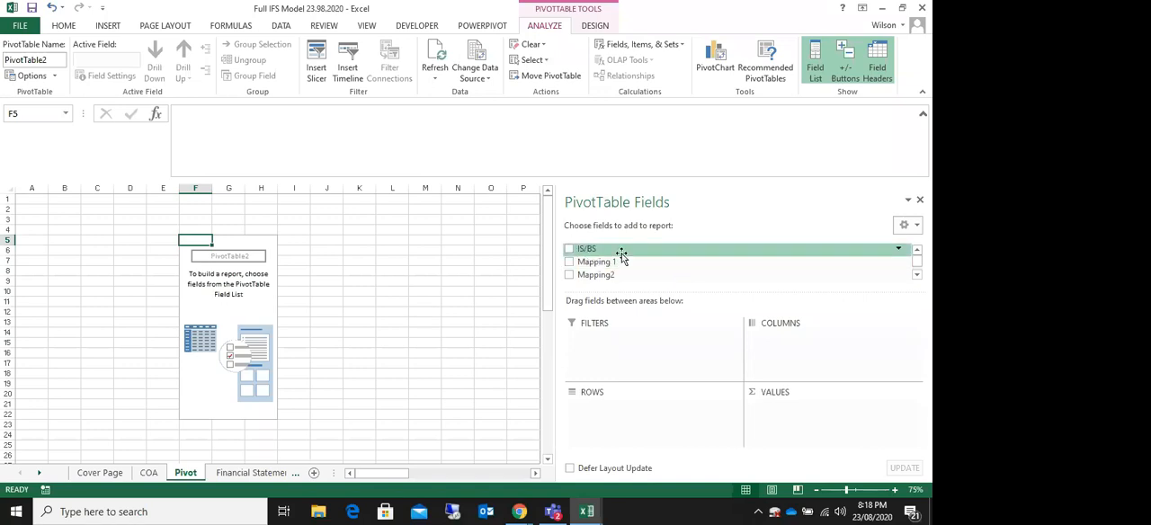
Step: Add the IS/BS field to the rows of the new pivot table
{"action": "mouse_move", "coordinate": [606, 252]}
{"action": "left_mouse_down"}
{"action": "mouse_move", "coordinate": [633, 328]}
{"action": "mouse_move", "coordinate": [592, 352]}
{"action": "mouse_move", "coordinate": [600, 253]}
{"action": "left_mouse_up"}
{"action": "left_click_drag", "start_coordinate": [586, 250], "coordinate": [586, 408]}
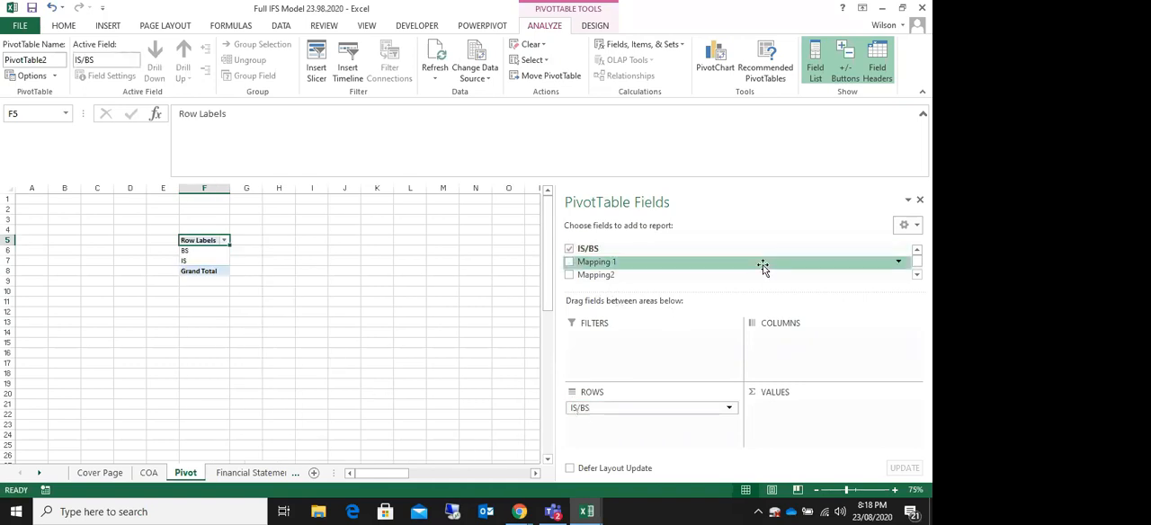
{"action": "left_click", "coordinate": [337, 383]}
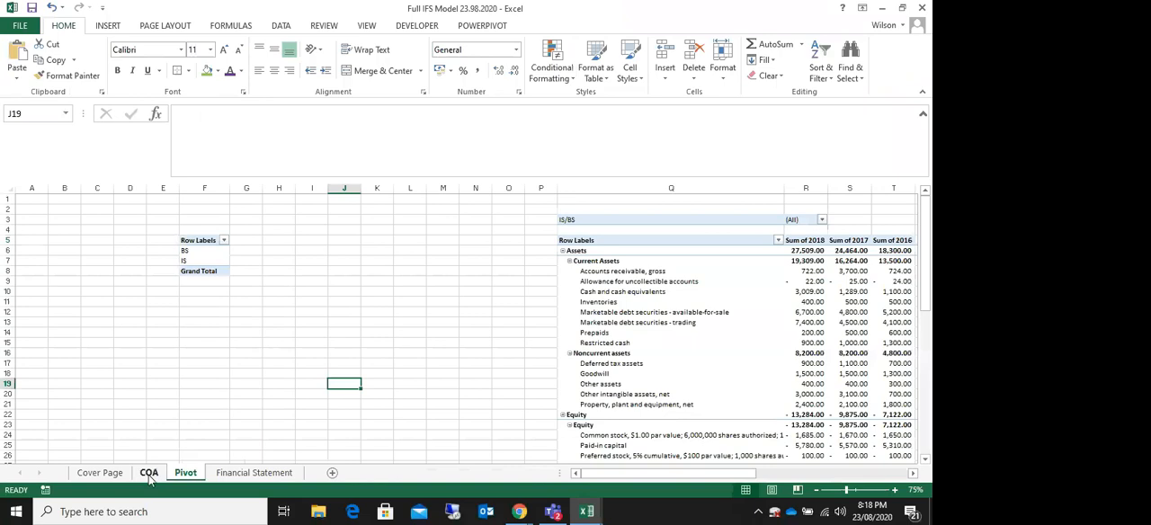
{"action": "left_click_drag", "start_coordinate": [620, 473], "coordinate": [459, 490]}
Step: Review the Mapping 1, Mapping2 and Mapping3 headers on the COA sheet and the number above Mapping2
{"action": "left_click", "coordinate": [149, 473]}
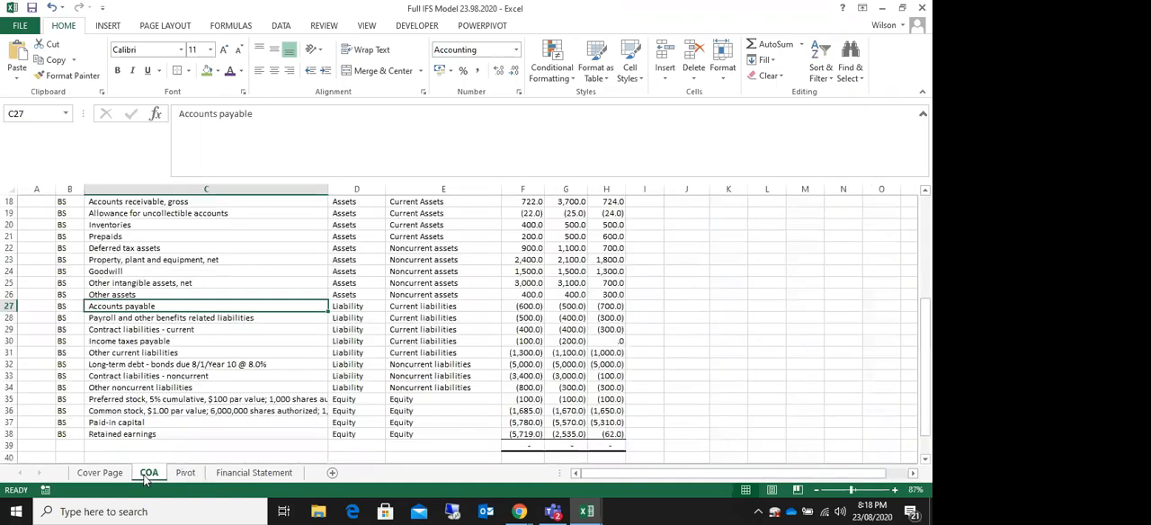
{"action": "scroll", "coordinate": [623, 359], "scroll_direction": "up", "scroll_amount": 6}
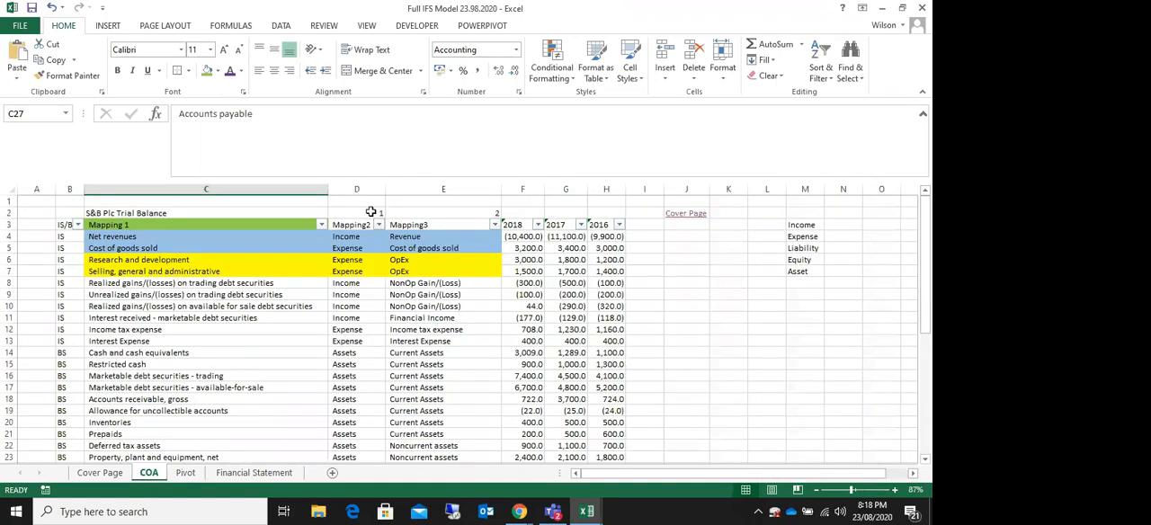
{"action": "left_click", "coordinate": [121, 226]}
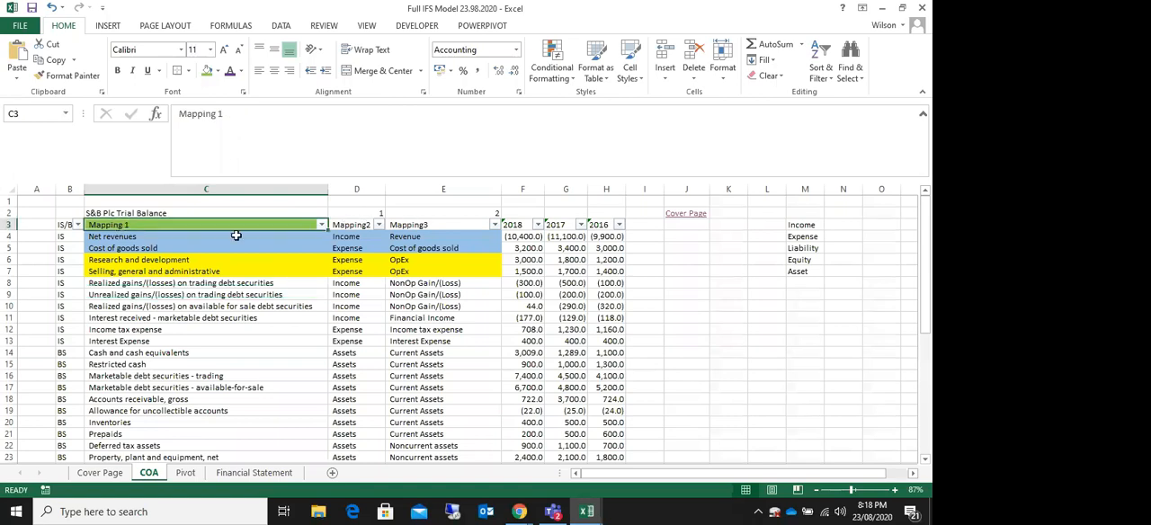
{"action": "left_click", "coordinate": [352, 229]}
{"action": "left_click", "coordinate": [486, 226]}
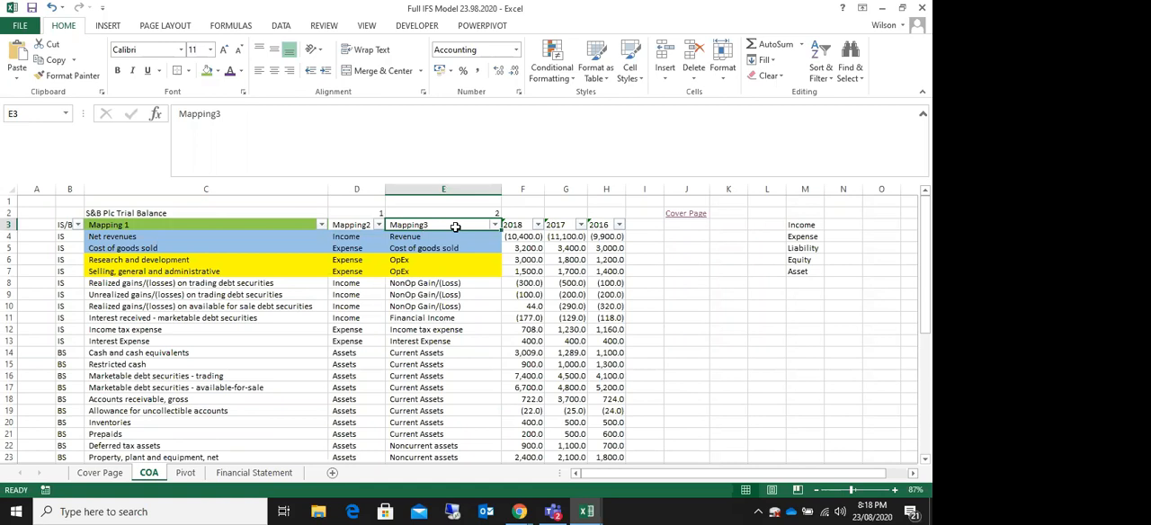
{"action": "left_click", "coordinate": [367, 217]}
{"action": "left_click", "coordinate": [359, 226]}
{"action": "left_click", "coordinate": [367, 214]}
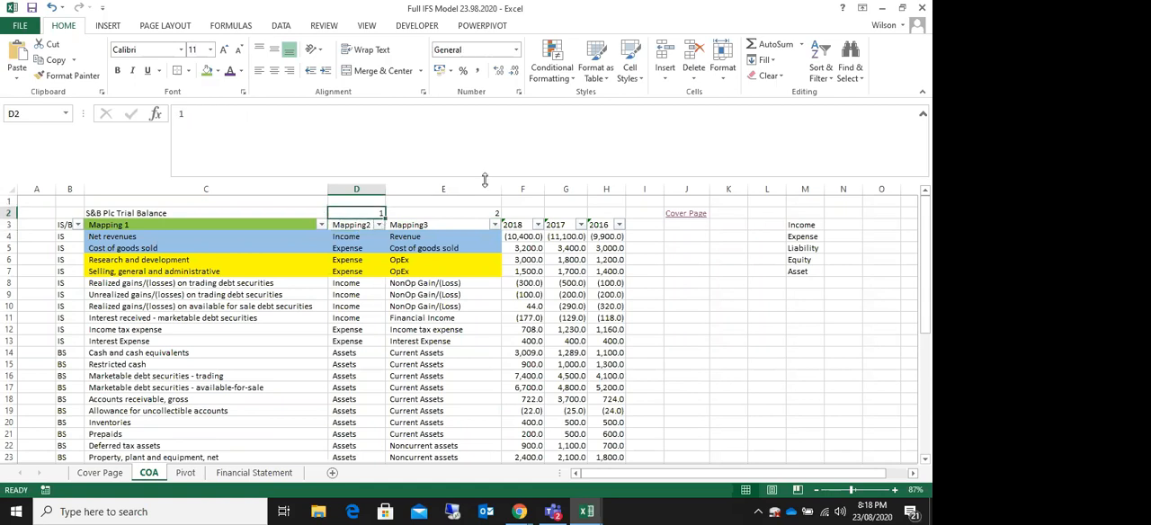
Step: Check the Mapping 1 and Mapping3 headers, the sheet title and the numbers above Mapping2 and Mapping3 on the COA sheet
{"action": "left_click", "coordinate": [449, 225]}
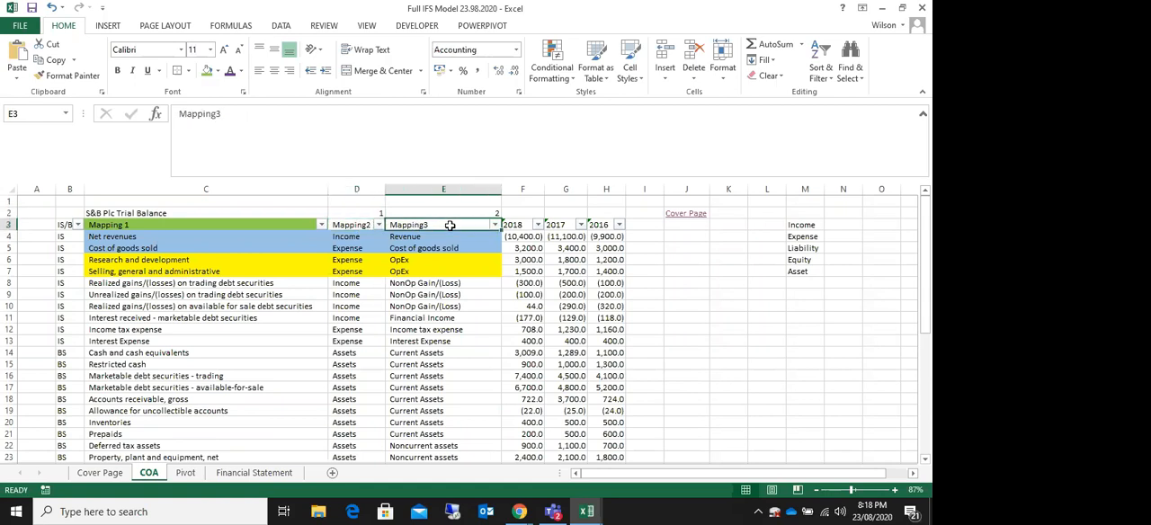
{"action": "left_click", "coordinate": [128, 228]}
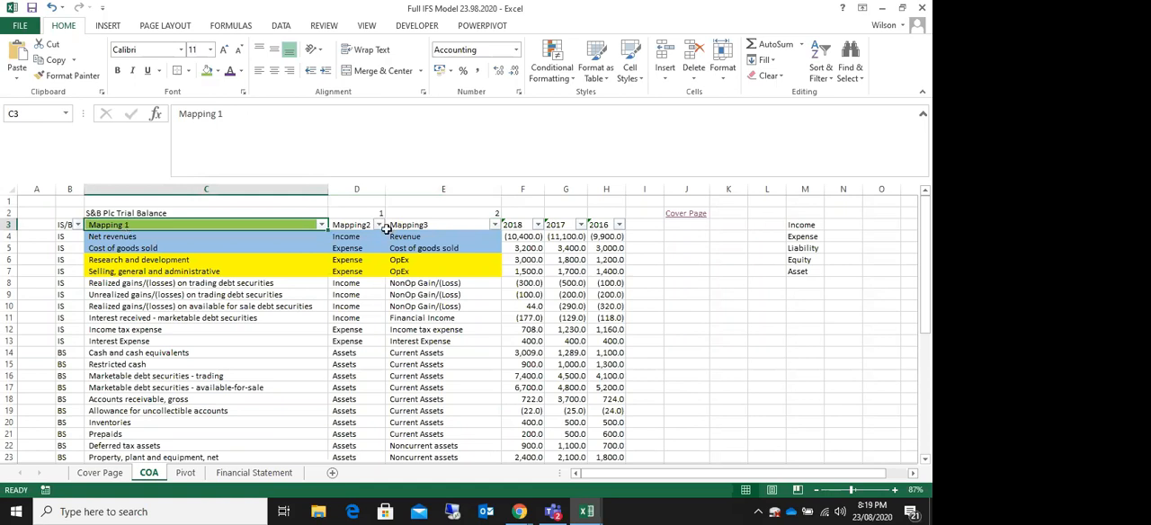
{"action": "left_click", "coordinate": [372, 216]}
{"action": "left_click", "coordinate": [450, 216]}
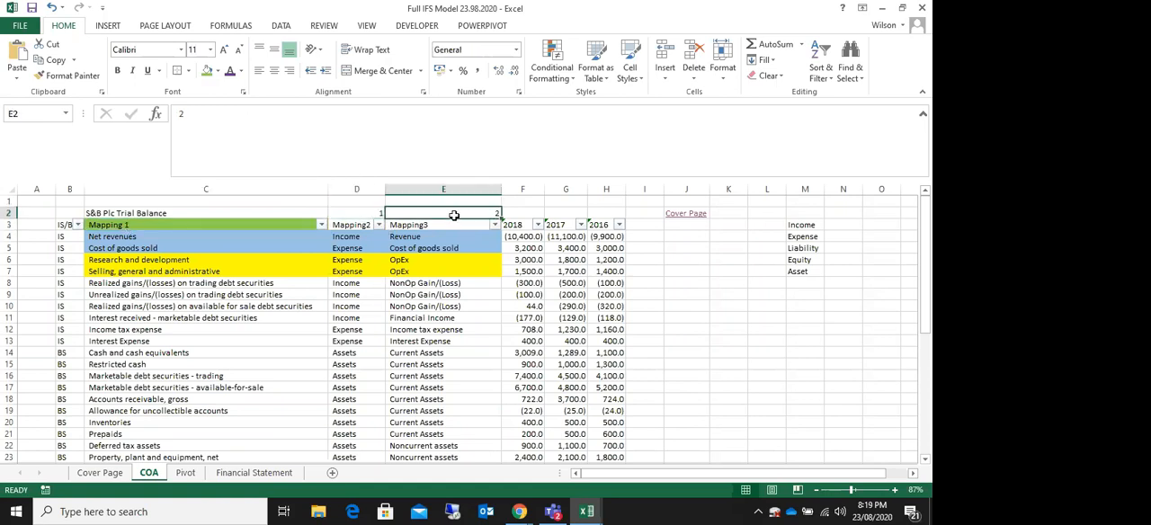
{"action": "left_click", "coordinate": [137, 214]}
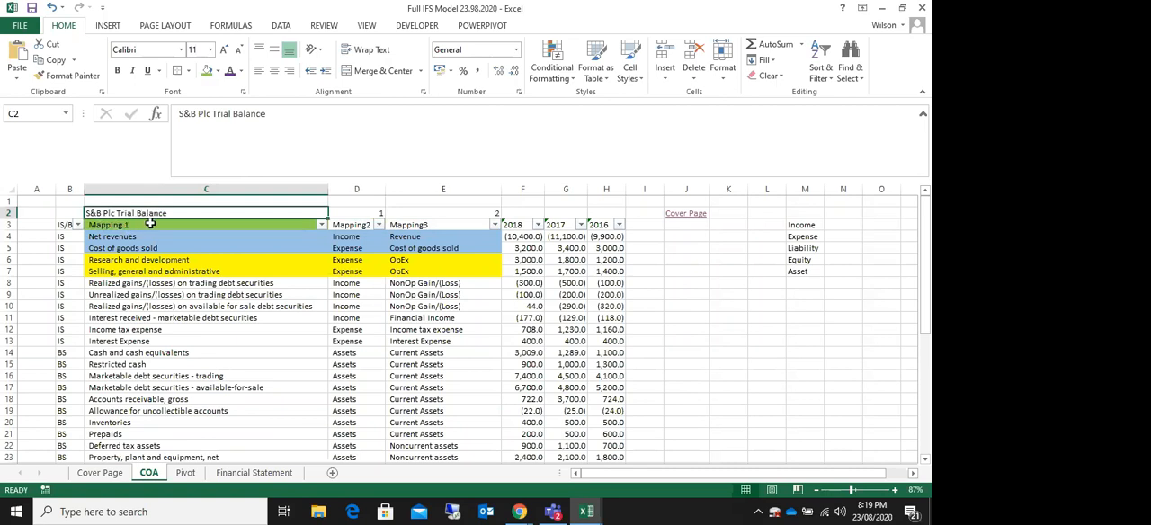
Step: Move IS/BS from the rows to the filters of the new pivot table and add Mapping2 to its rows
{"action": "left_click", "coordinate": [186, 473]}
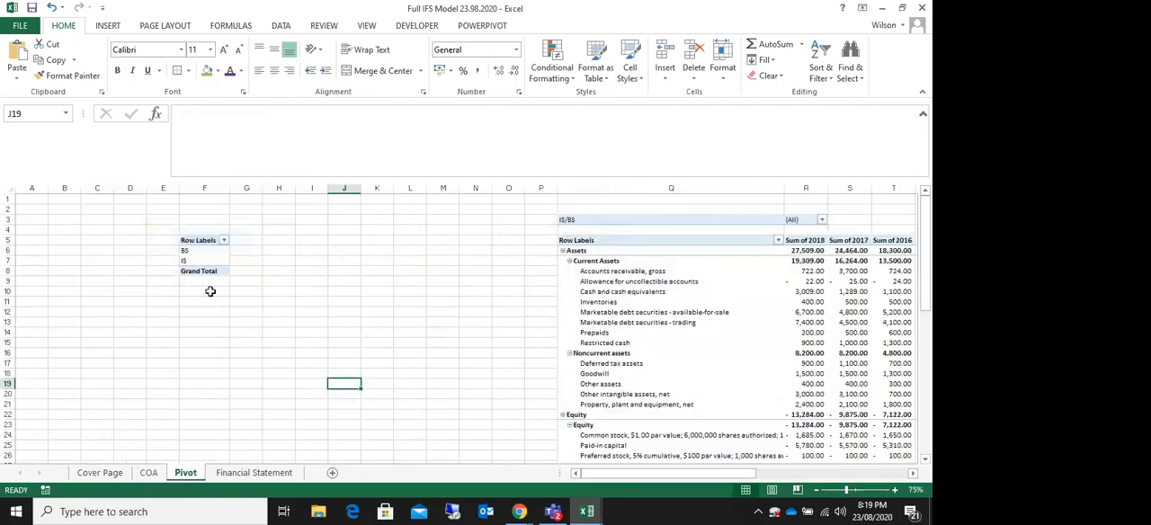
{"action": "left_click", "coordinate": [204, 250]}
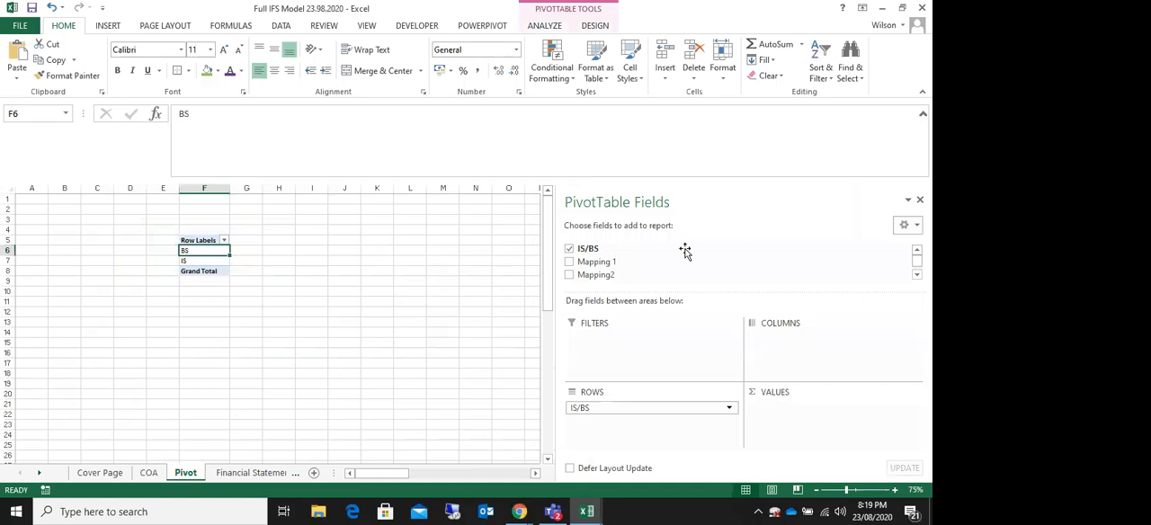
{"action": "left_click", "coordinate": [159, 476]}
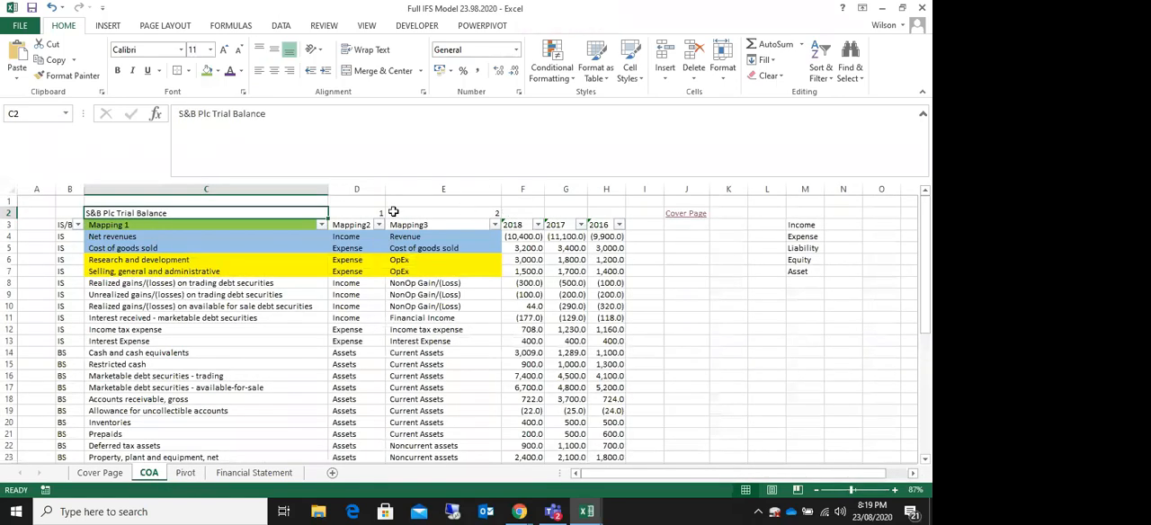
{"action": "left_click", "coordinate": [185, 475]}
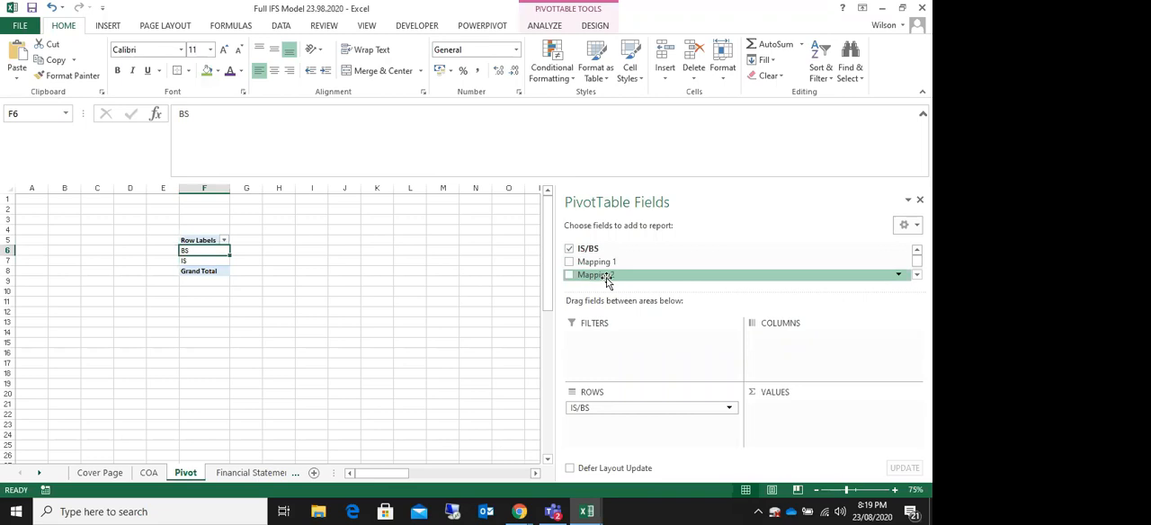
{"action": "left_click_drag", "start_coordinate": [599, 407], "coordinate": [602, 341]}
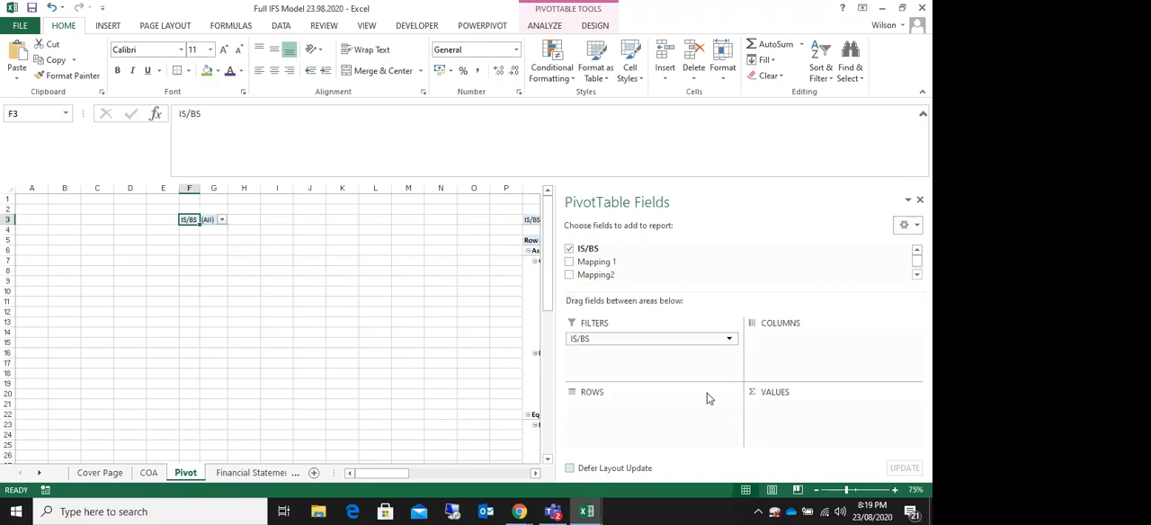
{"action": "left_click_drag", "start_coordinate": [611, 277], "coordinate": [619, 410]}
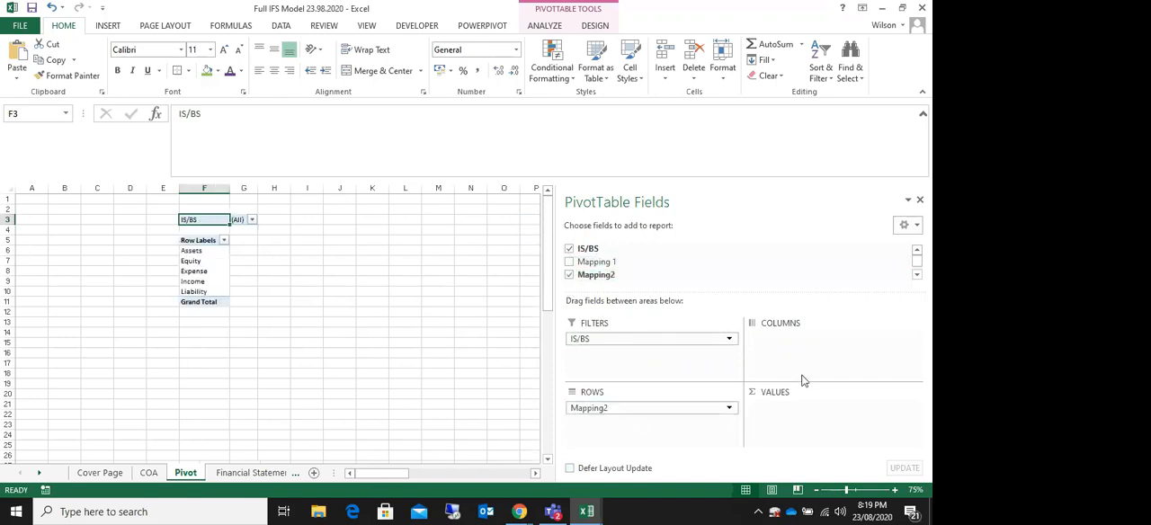
{"action": "left_click_drag", "start_coordinate": [783, 291], "coordinate": [789, 301]}
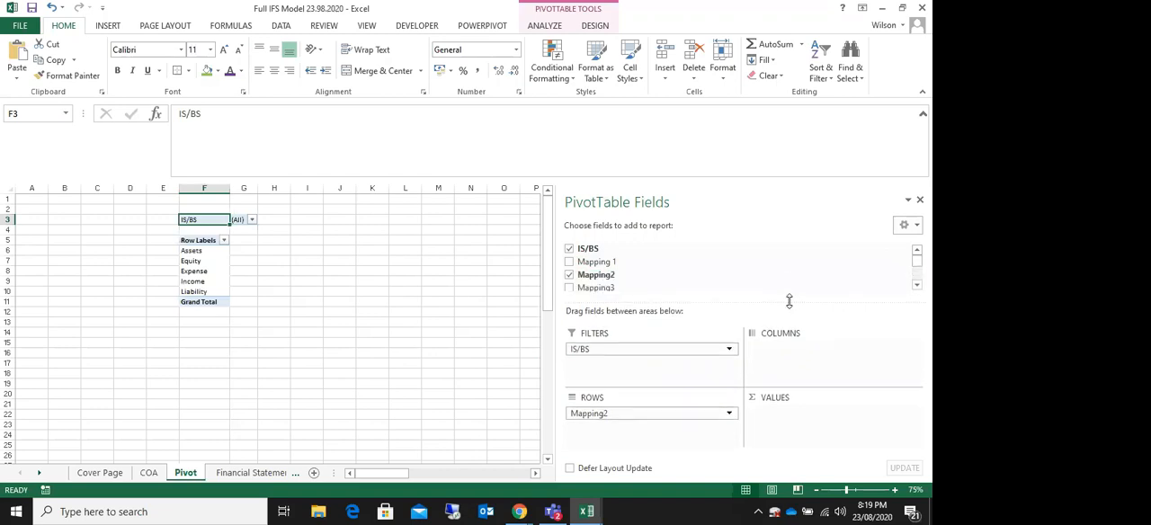
Step: Try Mapping 1 below Mapping2 in the new pivot table's rows and take it out again
{"action": "left_click", "coordinate": [149, 473]}
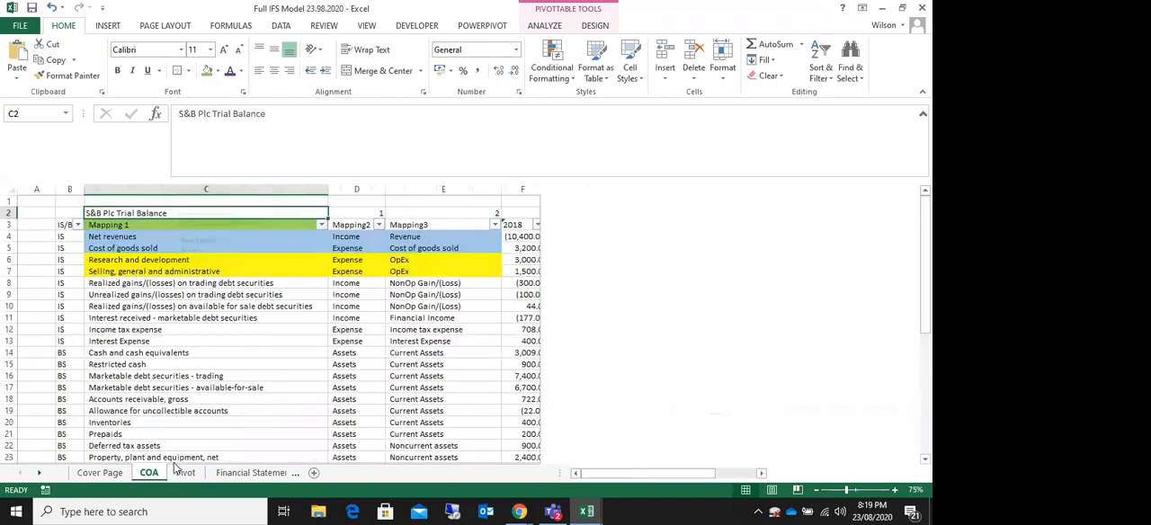
{"action": "left_click", "coordinate": [367, 210]}
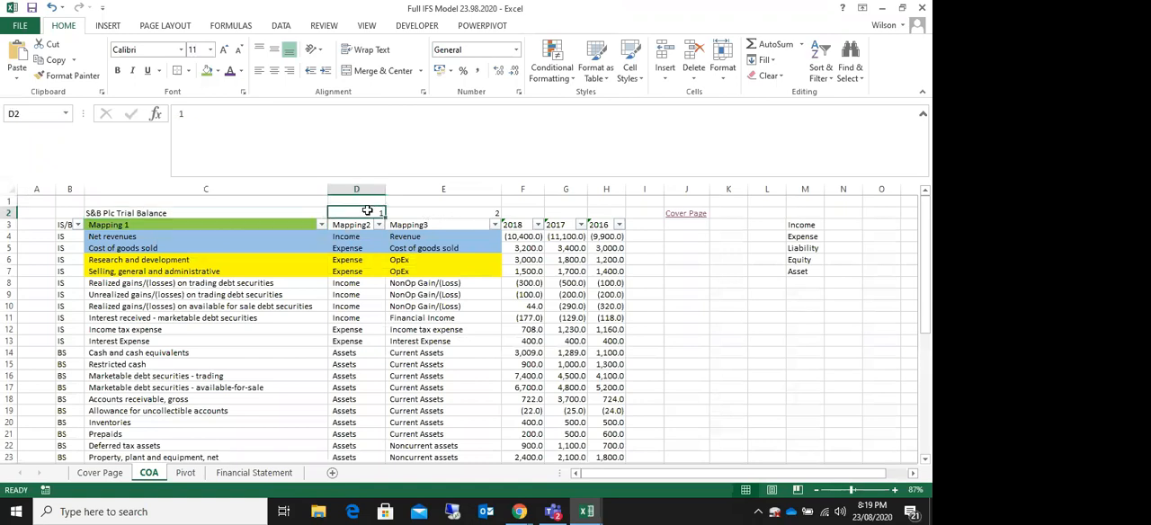
{"action": "left_click", "coordinate": [184, 474]}
{"action": "left_click_drag", "start_coordinate": [597, 261], "coordinate": [597, 434]}
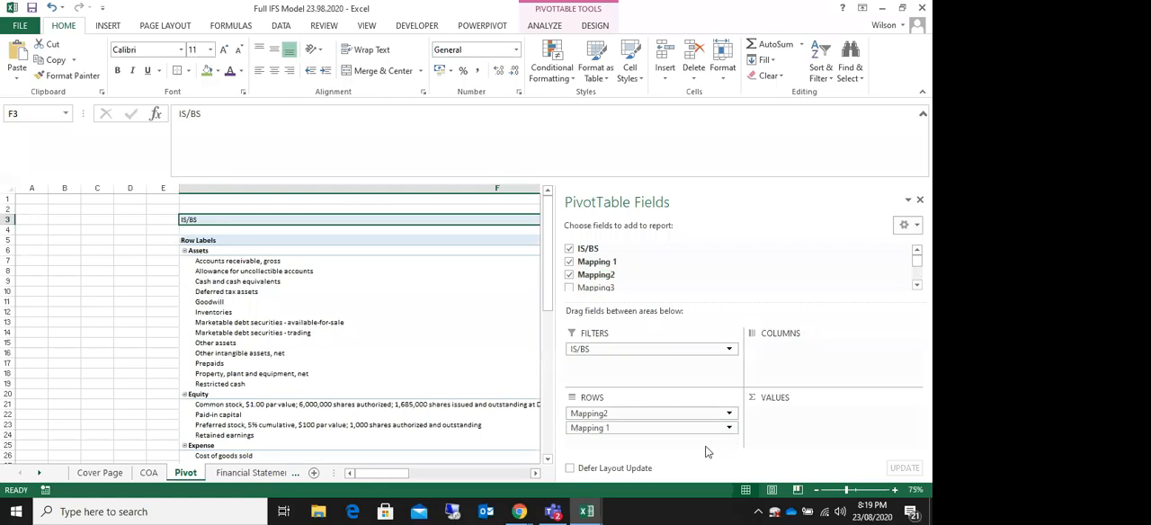
{"action": "left_click_drag", "start_coordinate": [603, 432], "coordinate": [619, 281]}
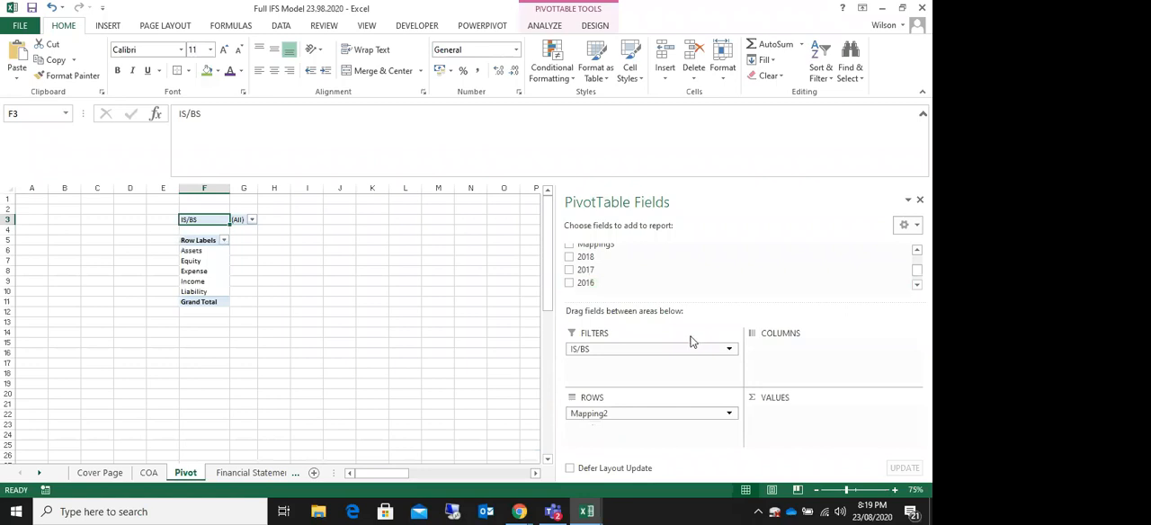
{"action": "left_click", "coordinate": [916, 250]}
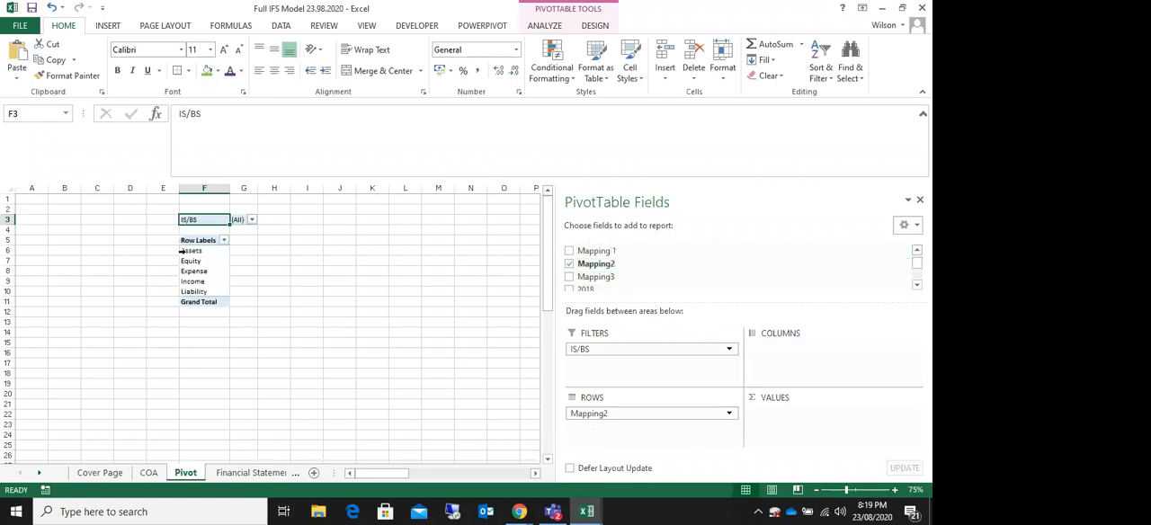
Step: Examine the Mapping2 row labels in the new pivot table, from Assets to Liability, and the cells around them
{"action": "left_click_drag", "start_coordinate": [234, 250], "coordinate": [236, 299]}
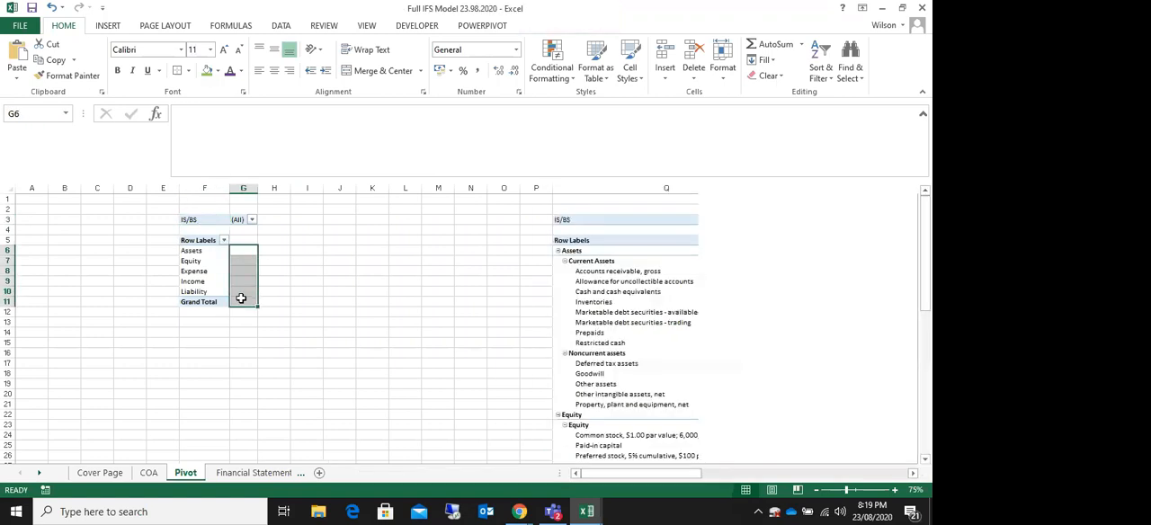
{"action": "left_click", "coordinate": [172, 252]}
{"action": "left_click", "coordinate": [175, 261]}
{"action": "left_click", "coordinate": [166, 280]}
{"action": "left_click", "coordinate": [156, 291]}
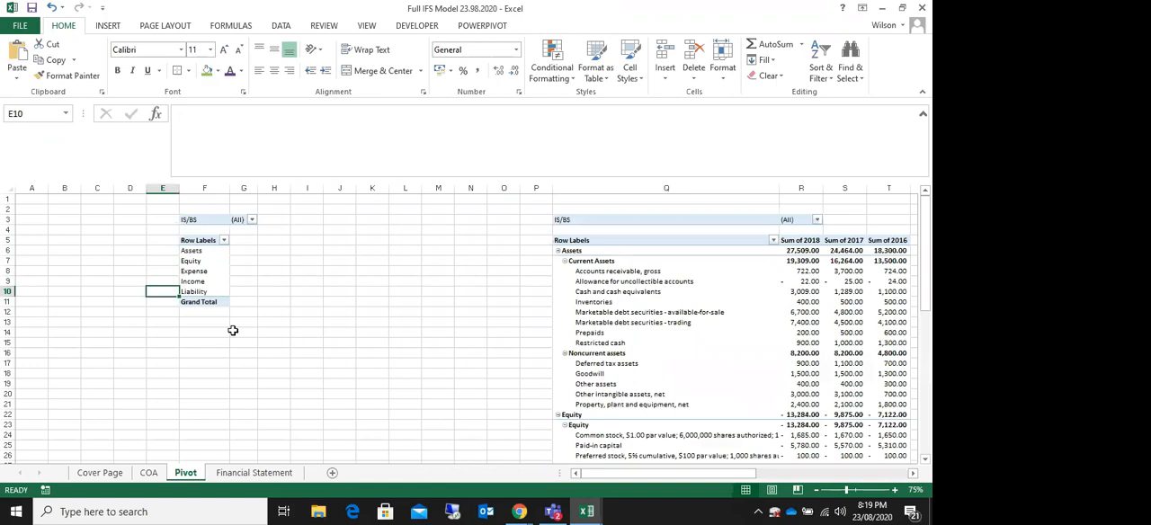
{"action": "left_click", "coordinate": [484, 298]}
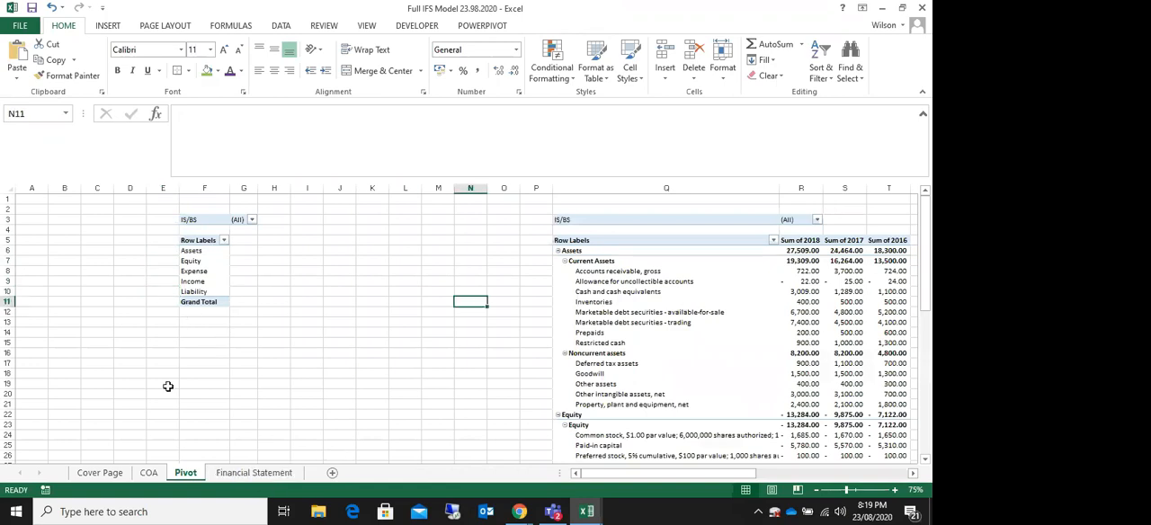
{"action": "left_click", "coordinate": [206, 243]}
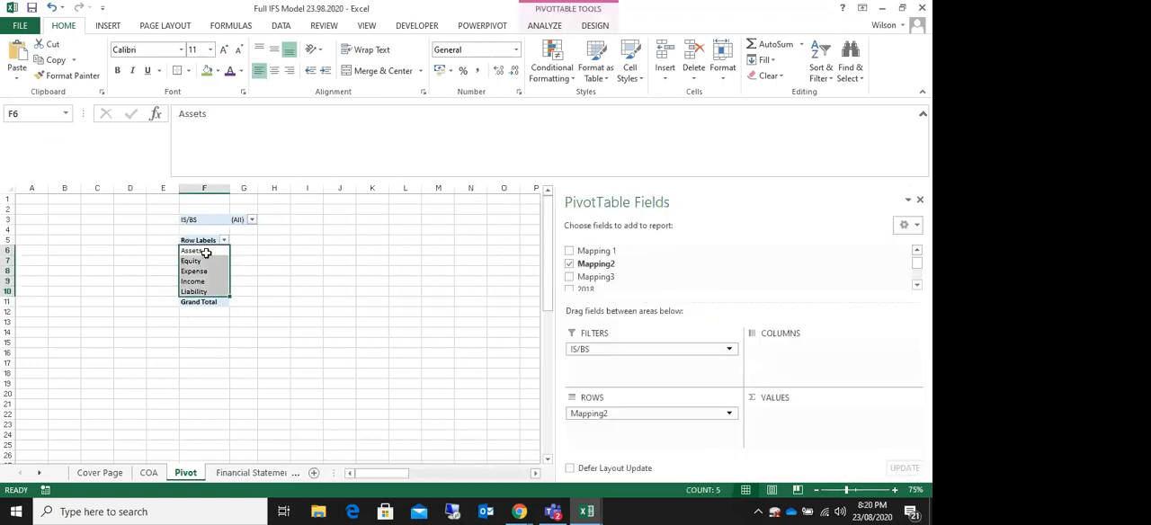
{"action": "left_click", "coordinate": [206, 253]}
Step: Add Mapping3 below Mapping2 in the rows of the new pivot table and check the resulting subgroups
{"action": "left_click_drag", "start_coordinate": [601, 279], "coordinate": [600, 430]}
{"action": "left_click", "coordinate": [371, 356]}
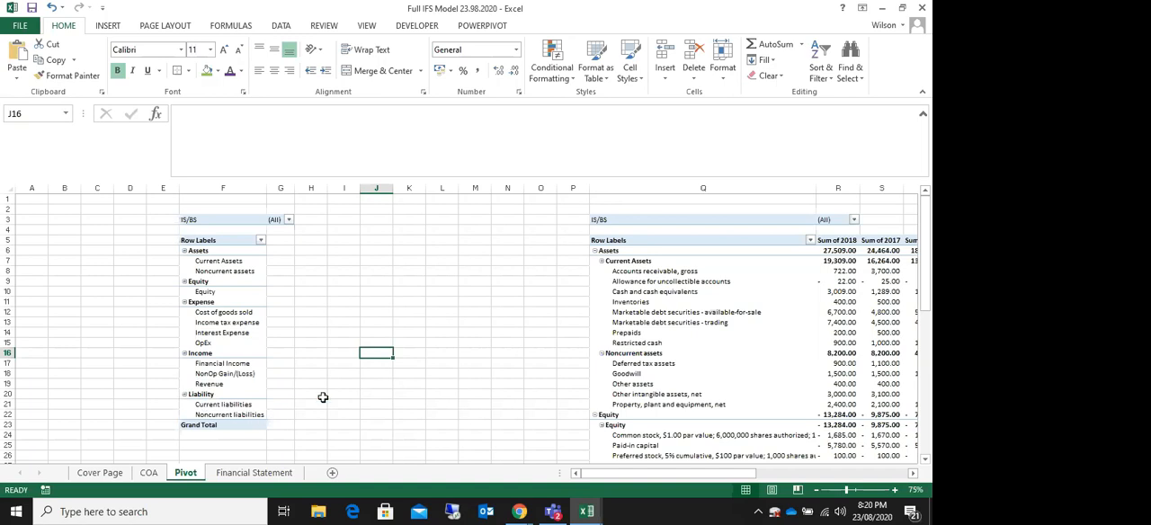
{"action": "left_click", "coordinate": [299, 321]}
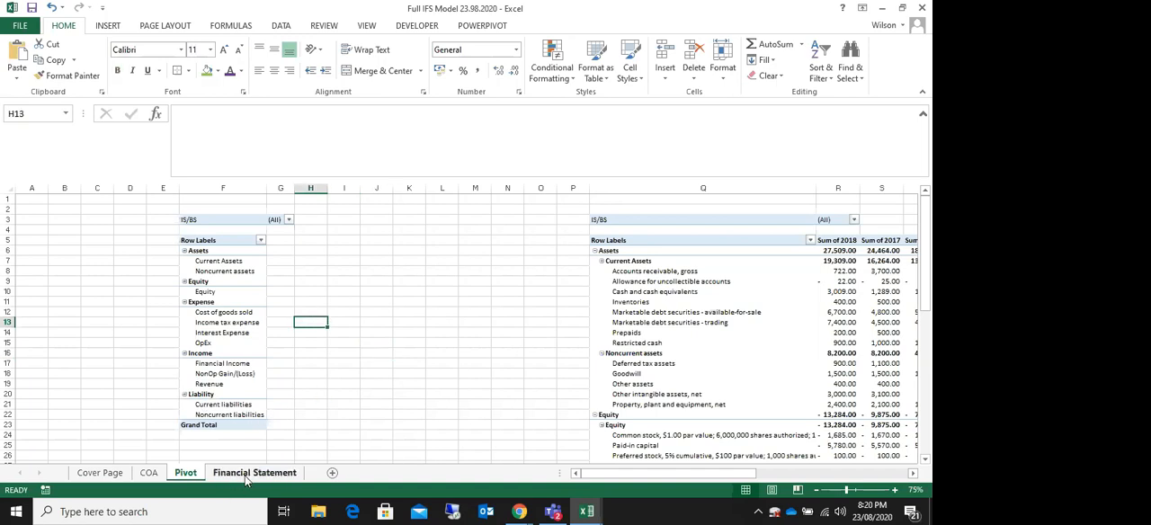
{"action": "left_click", "coordinate": [246, 255]}
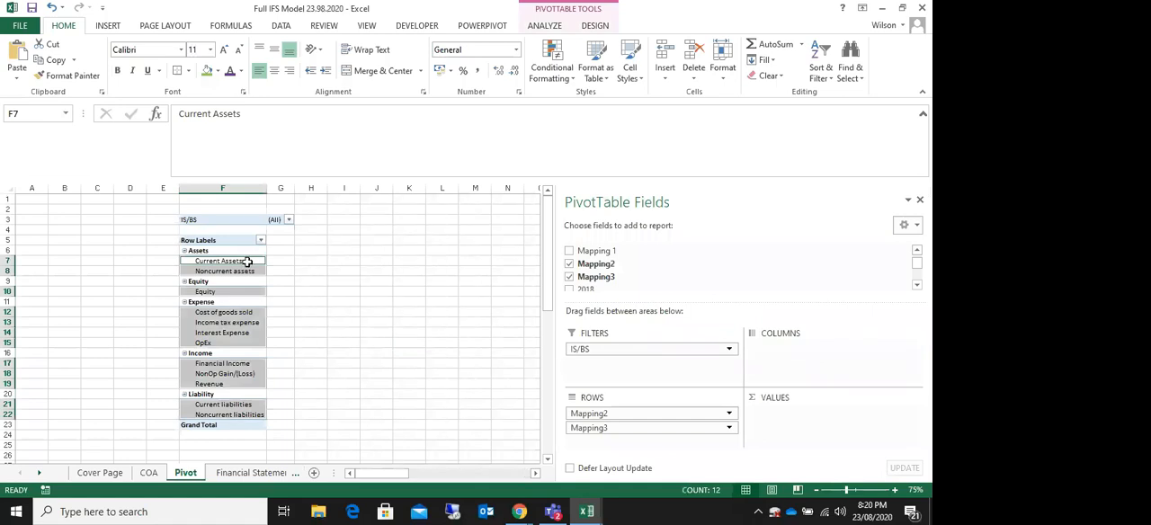
{"action": "left_click", "coordinate": [247, 262]}
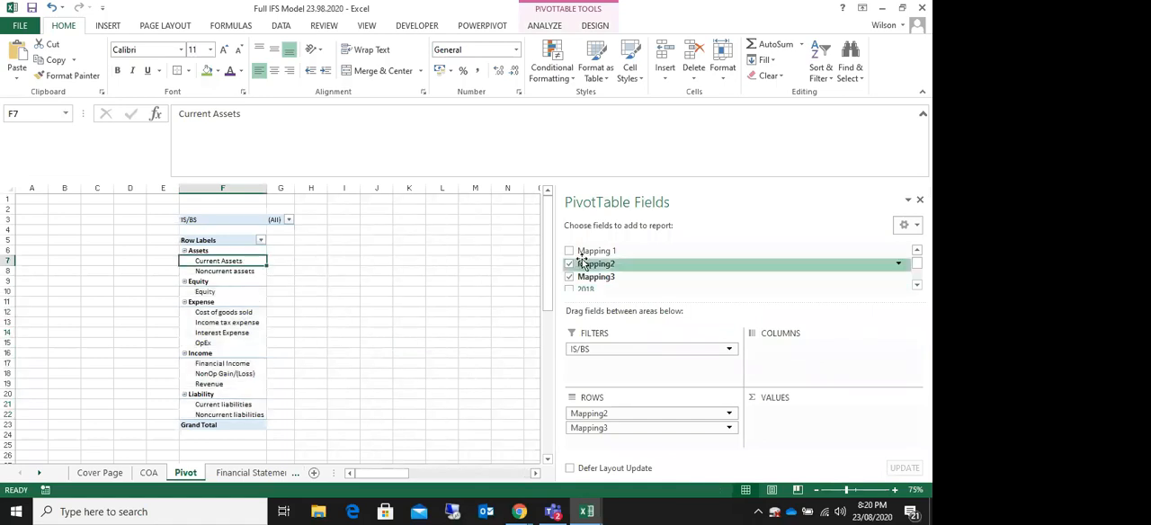
Step: Add Mapping 1 below Mapping3 in the pivot rows and check the accounts listed under current and noncurrent assets
{"action": "left_click_drag", "start_coordinate": [608, 256], "coordinate": [617, 442]}
{"action": "left_click", "coordinate": [60, 341]}
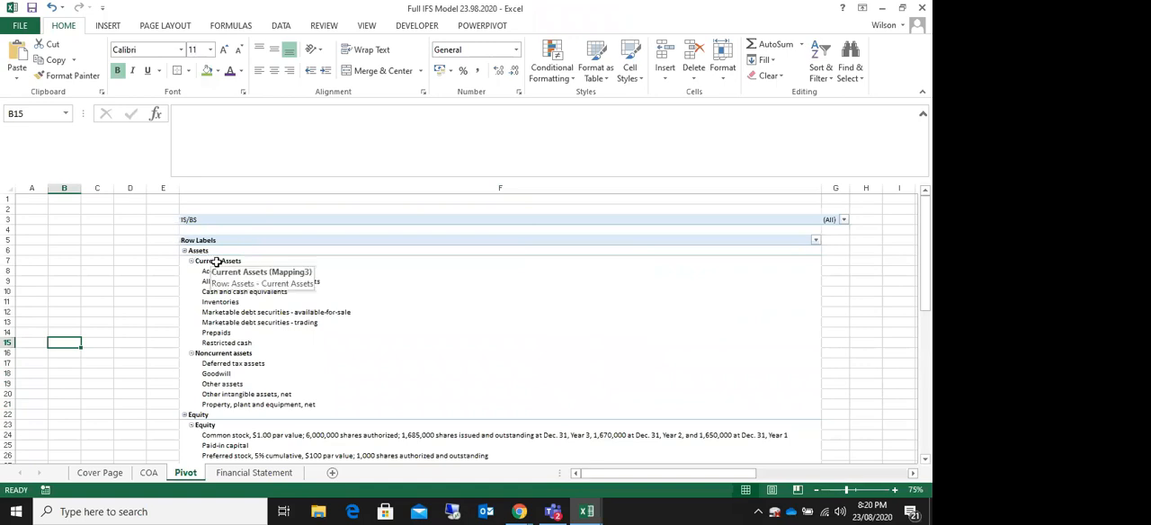
{"action": "left_click_drag", "start_coordinate": [230, 274], "coordinate": [232, 404]}
{"action": "left_click_drag", "start_coordinate": [229, 364], "coordinate": [226, 404]}
{"action": "scroll", "coordinate": [228, 406], "scroll_direction": "down", "scroll_amount": 1}
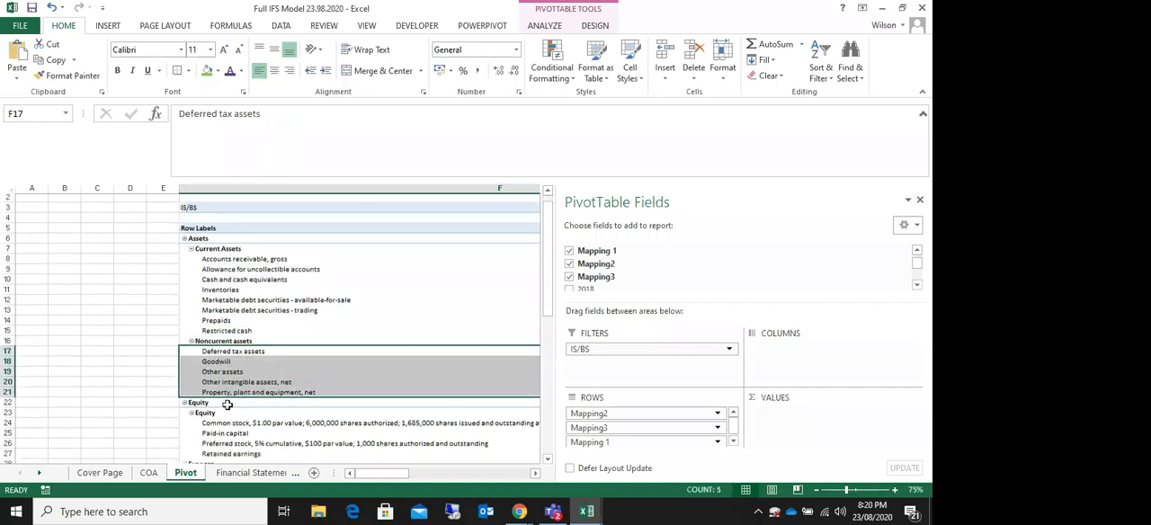
{"action": "left_click", "coordinate": [108, 404]}
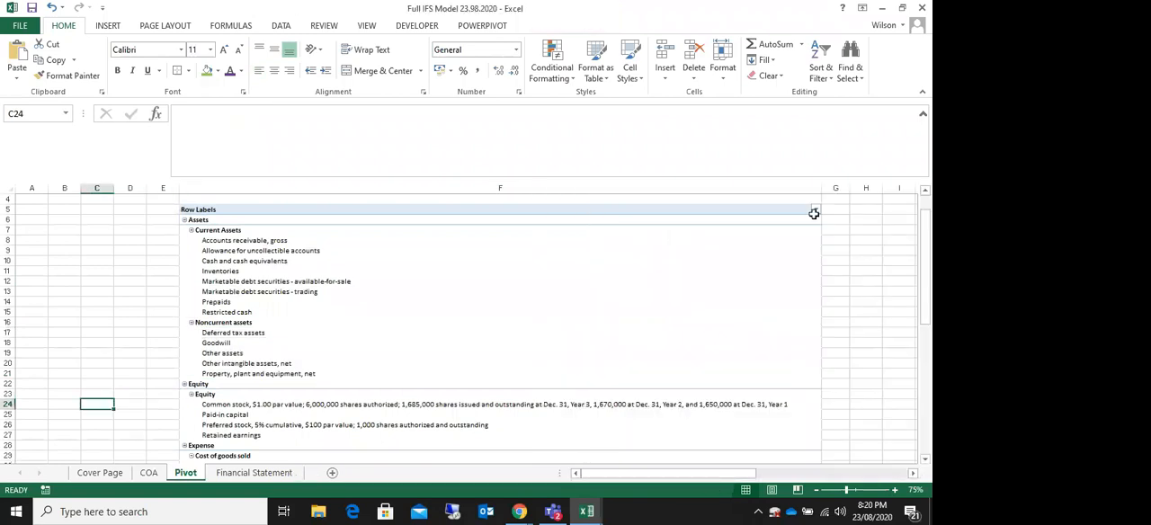
Step: Narrow column F of the Pivot sheet to bring the neighbouring columns closer
{"action": "left_click_drag", "start_coordinate": [819, 189], "coordinate": [382, 265]}
{"action": "left_click_drag", "start_coordinate": [384, 194], "coordinate": [377, 193]}
{"action": "left_click", "coordinate": [520, 301]}
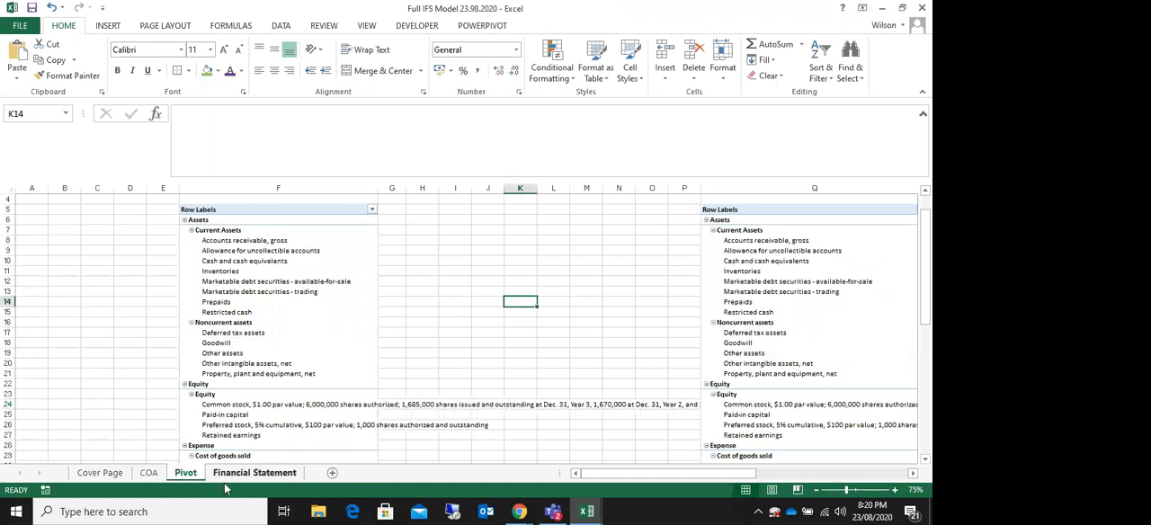
Step: Add the 2018, 2017 and 2016 fields as summed values in the new pivot table
{"action": "left_click", "coordinate": [289, 245]}
{"action": "left_click", "coordinate": [292, 251]}
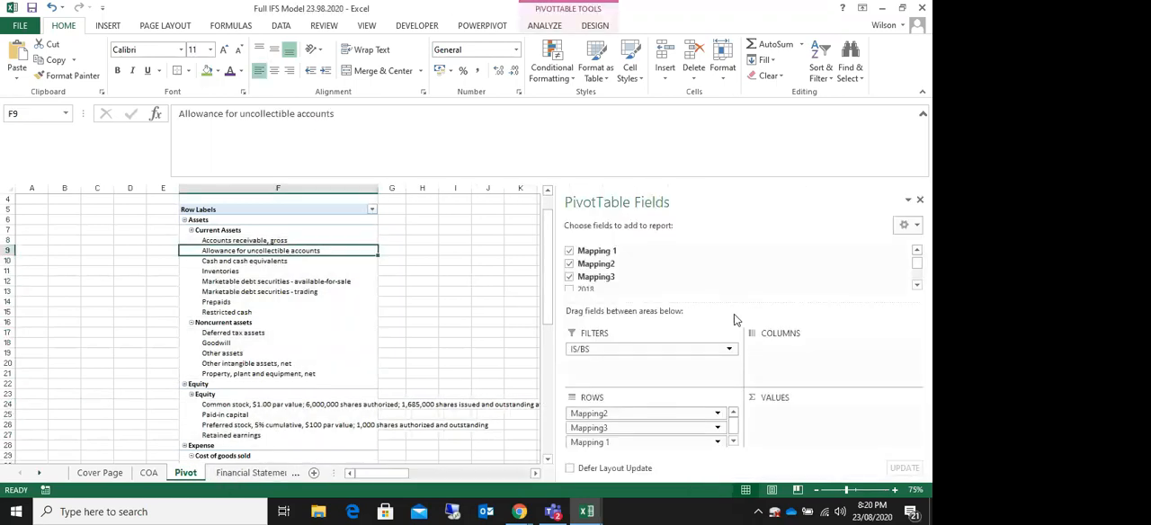
{"action": "left_click", "coordinate": [918, 287]}
{"action": "left_click", "coordinate": [919, 287]}
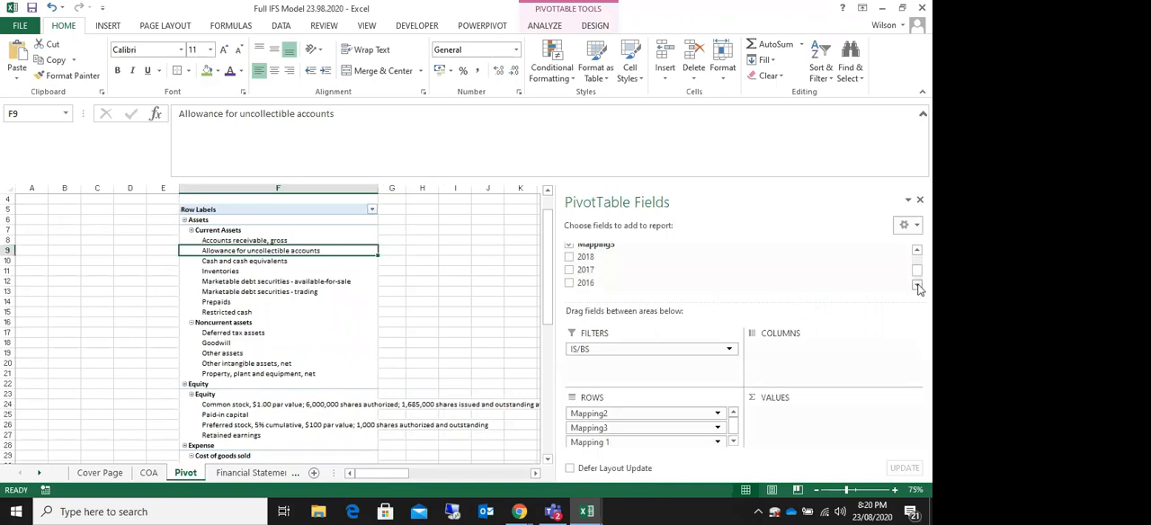
{"action": "left_click_drag", "start_coordinate": [595, 259], "coordinate": [779, 417]}
{"action": "left_click_drag", "start_coordinate": [583, 280], "coordinate": [768, 432]}
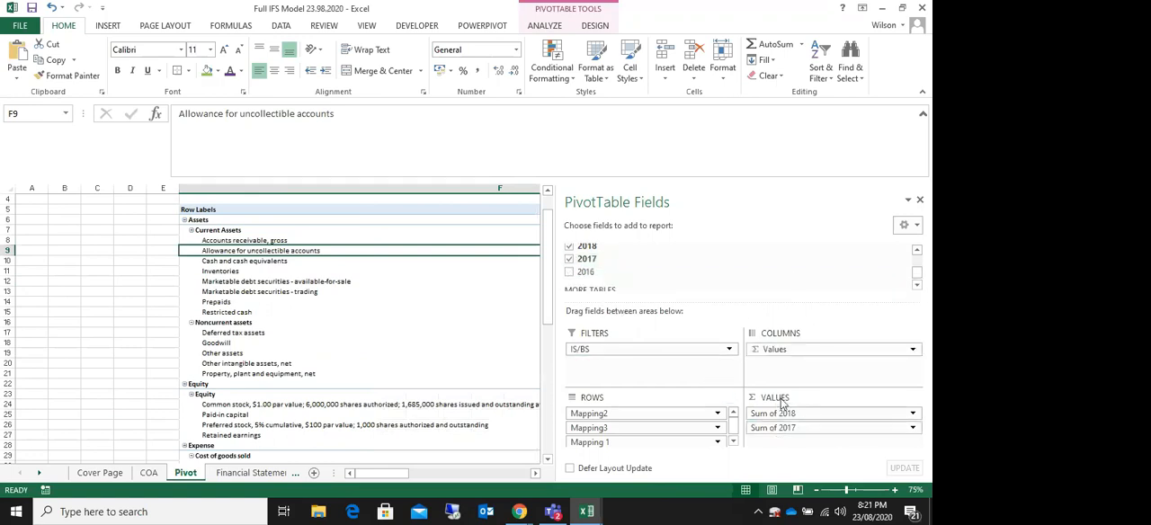
{"action": "left_click_drag", "start_coordinate": [586, 271], "coordinate": [772, 438]}
{"action": "left_click", "coordinate": [122, 325]}
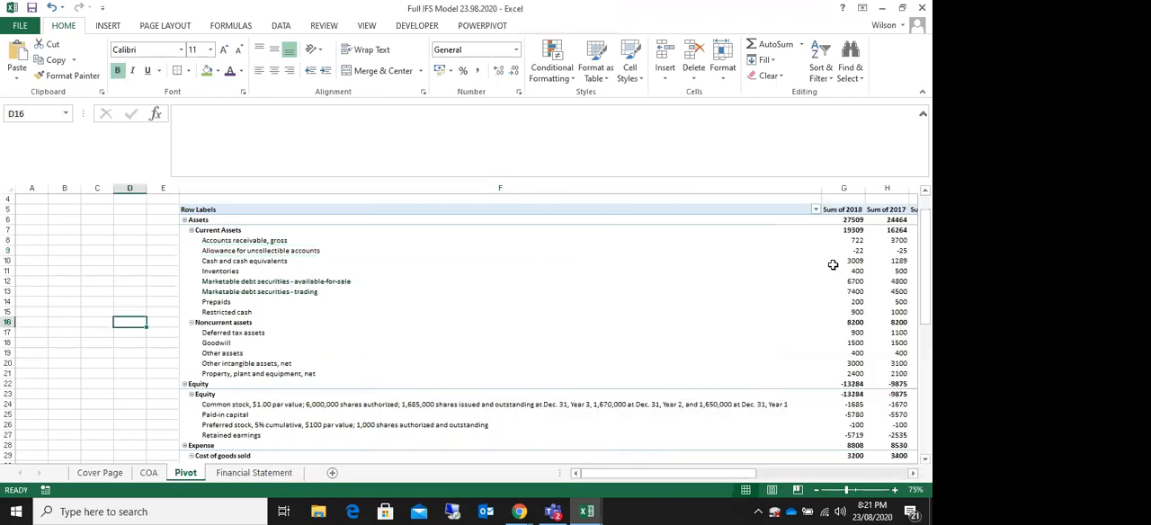
Step: Narrow column F and apply the comma number style to the new pivot table's 2018, 2017 and 2016 values
{"action": "left_click_drag", "start_coordinate": [824, 193], "coordinate": [504, 436]}
{"action": "left_click", "coordinate": [480, 74]}
{"action": "scroll", "coordinate": [144, 318], "scroll_direction": "up", "scroll_amount": 11}
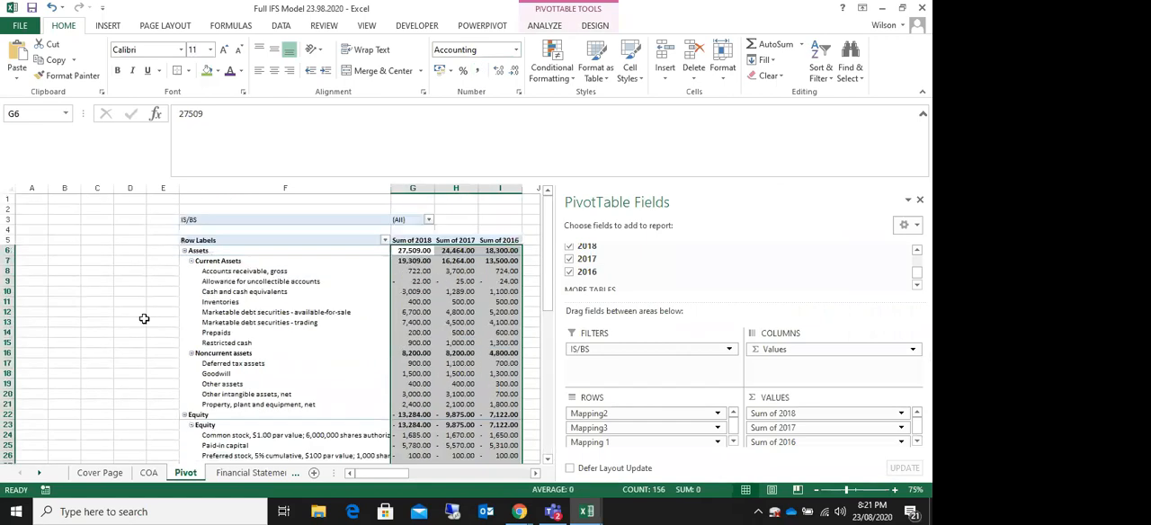
{"action": "left_click", "coordinate": [138, 290]}
Step: Examine the existing pivot table in columns Q to T and the copy beside it, down to the Grand Total row
{"action": "left_click", "coordinate": [550, 270]}
{"action": "left_click_drag", "start_coordinate": [746, 474], "coordinate": [868, 464]}
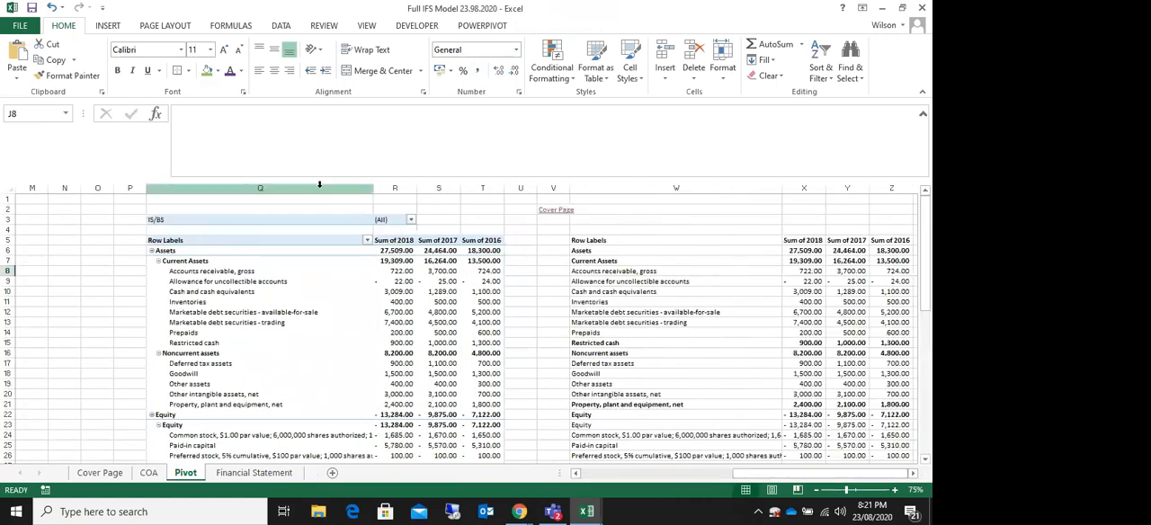
{"action": "scroll", "coordinate": [524, 269], "scroll_direction": "down", "scroll_amount": 14}
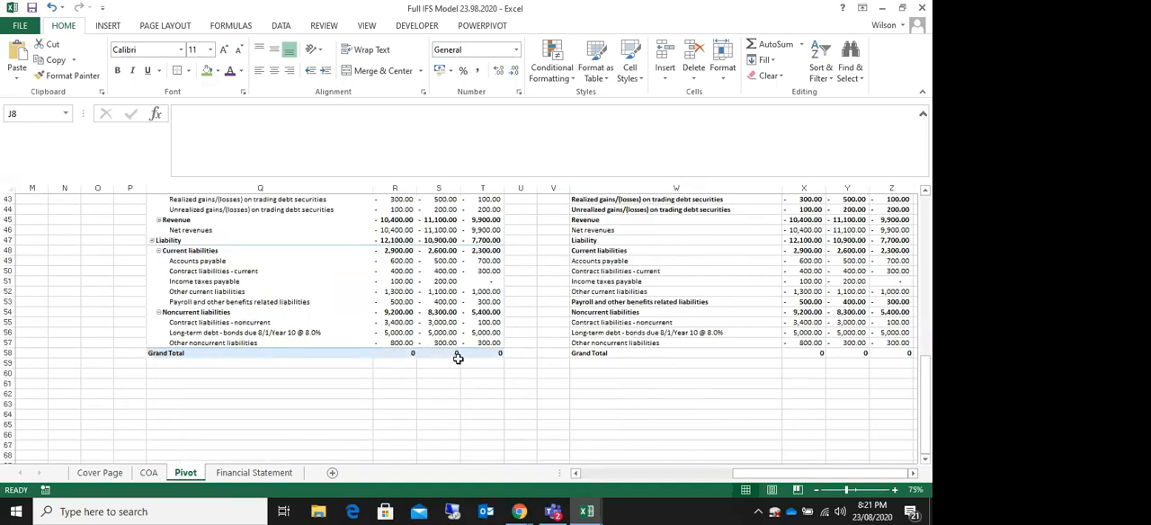
Step: Delete the four columns holding the newly created pivot table from the Pivot sheet
{"action": "scroll", "coordinate": [458, 358], "scroll_direction": "up", "scroll_amount": 14}
{"action": "left_click_drag", "start_coordinate": [756, 474], "coordinate": [607, 482]}
{"action": "left_click", "coordinate": [608, 291]}
{"action": "left_click_drag", "start_coordinate": [222, 188], "coordinate": [508, 188]}
{"action": "right_click", "coordinate": [504, 189]}
{"action": "left_click", "coordinate": [529, 281]}
{"action": "left_click", "coordinate": [391, 282]}
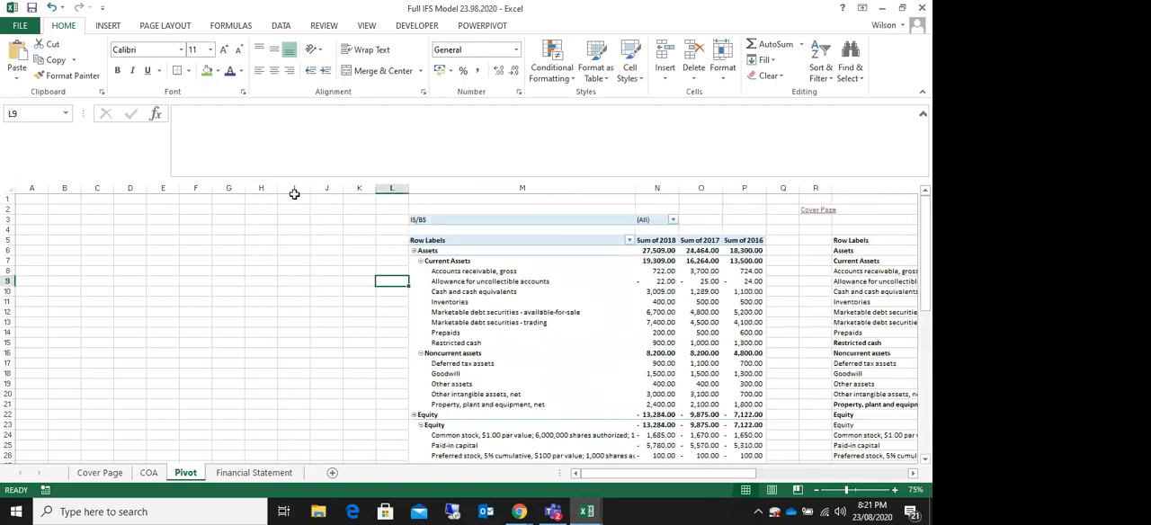
Step: Delete the empty columns before the remaining pivot table so that it starts in column B
{"action": "left_click_drag", "start_coordinate": [360, 188], "coordinate": [69, 196]}
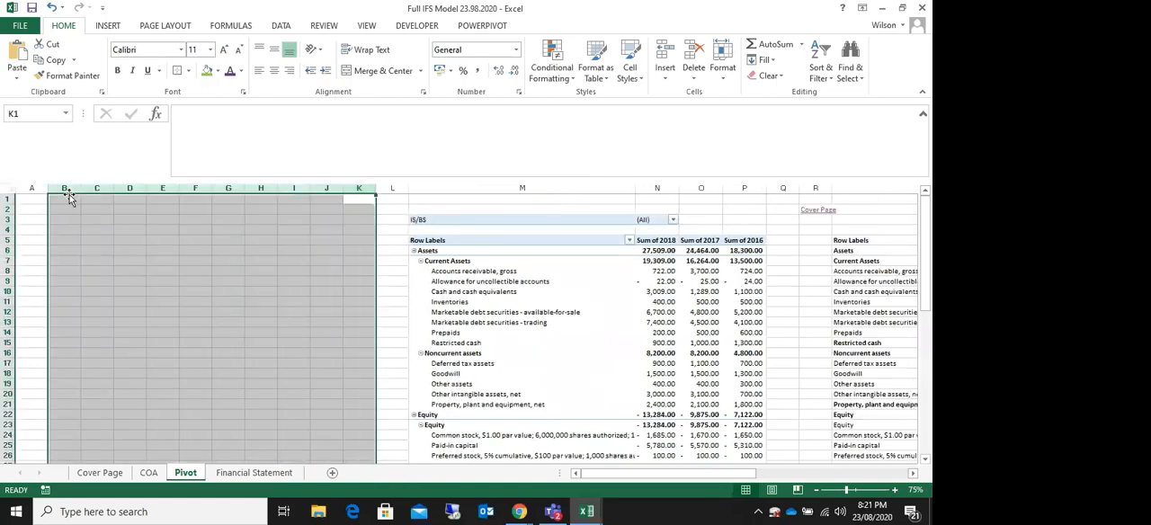
{"action": "right_click", "coordinate": [69, 196]}
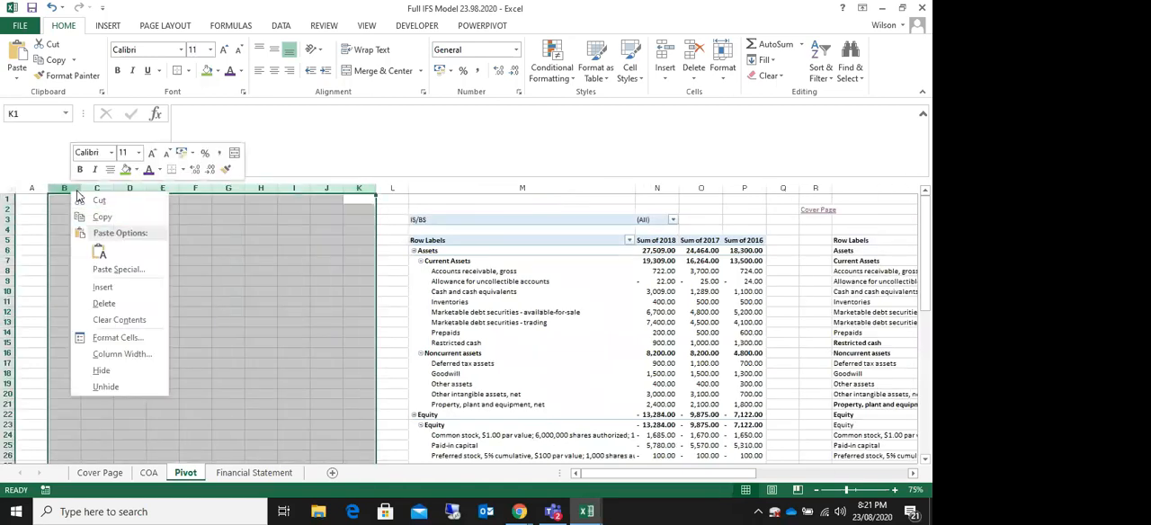
{"action": "left_click", "coordinate": [117, 308]}
{"action": "left_click", "coordinate": [61, 188]}
{"action": "right_click", "coordinate": [61, 190]}
{"action": "left_click", "coordinate": [86, 298]}
{"action": "left_click", "coordinate": [419, 210]}
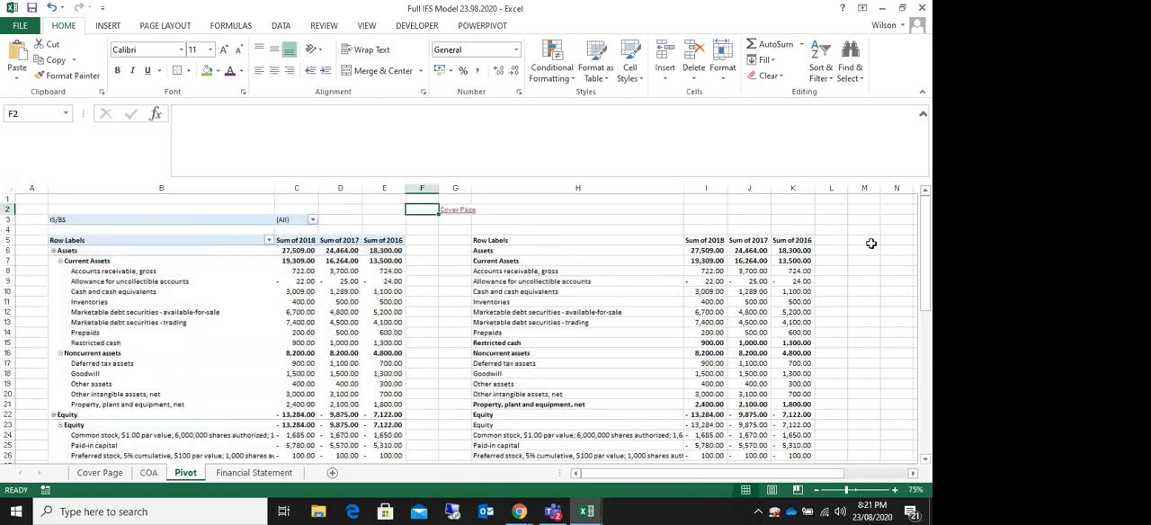
Step: Hide the gridlines on the Pivot sheet
{"action": "left_click", "coordinate": [870, 243]}
{"action": "left_click", "coordinate": [366, 27]}
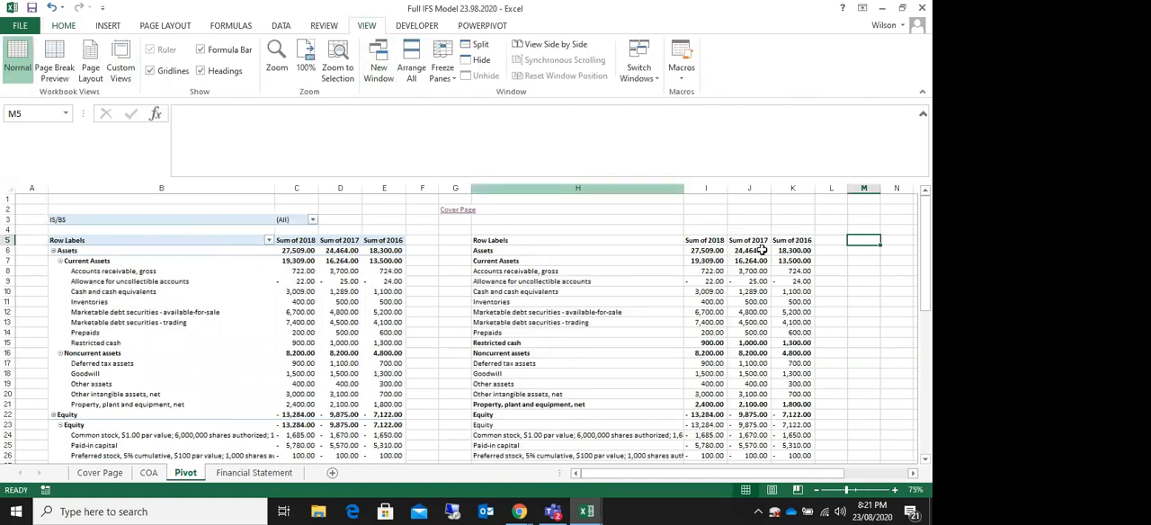
{"action": "left_click_drag", "start_coordinate": [886, 319], "coordinate": [866, 322]}
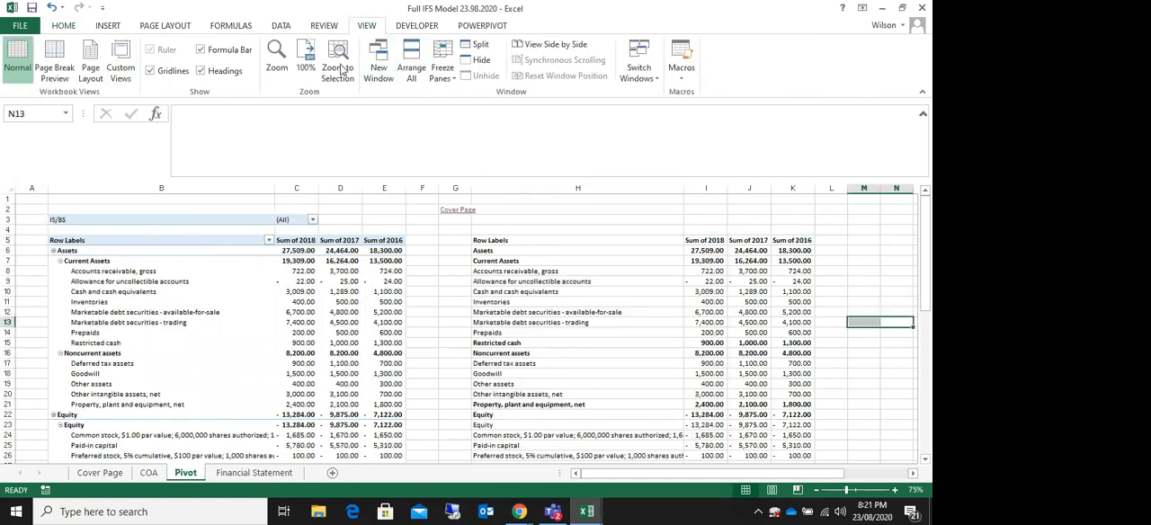
{"action": "left_click", "coordinate": [150, 72]}
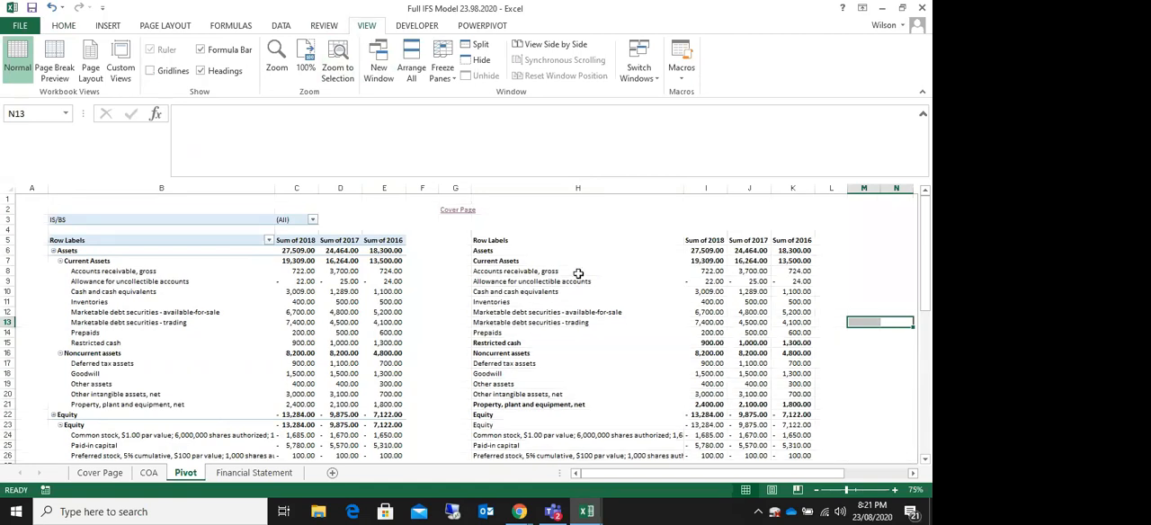
{"action": "left_click", "coordinate": [830, 229]}
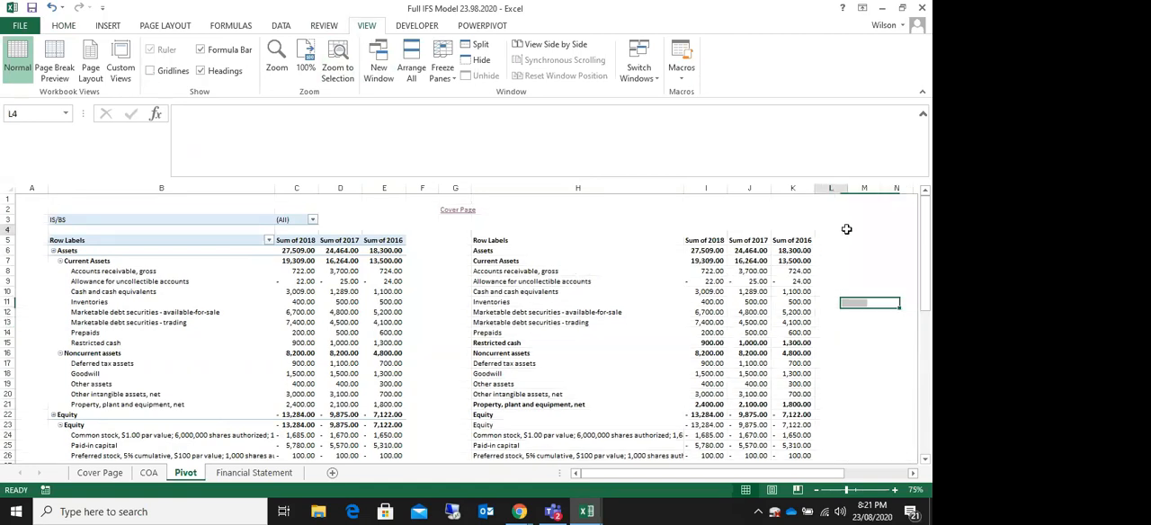
Step: Set the width of column A on the Pivot sheet to 1.25
{"action": "left_click", "coordinate": [34, 188]}
{"action": "right_click", "coordinate": [36, 189]}
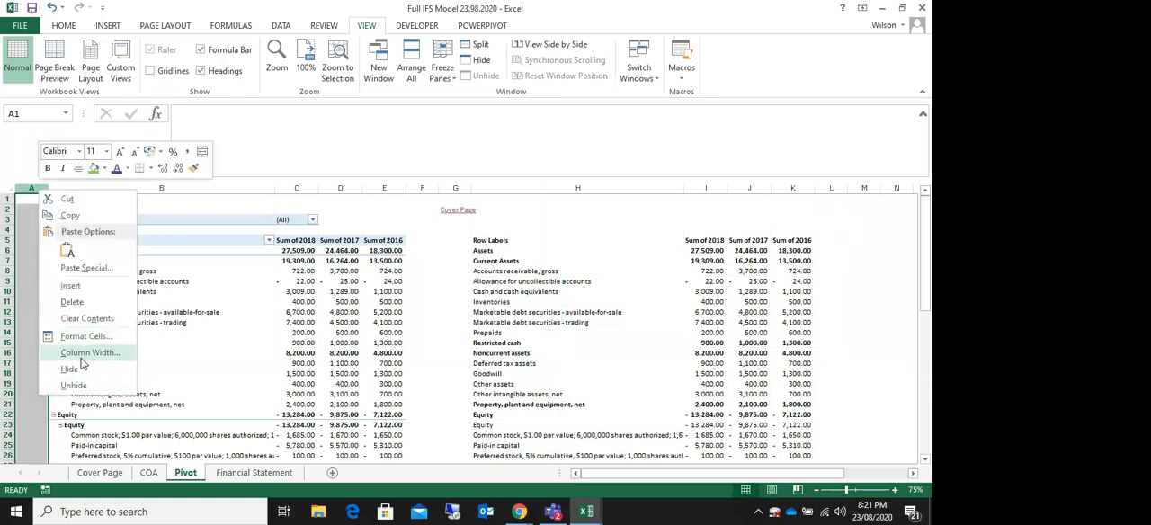
{"action": "left_click", "coordinate": [90, 353]}
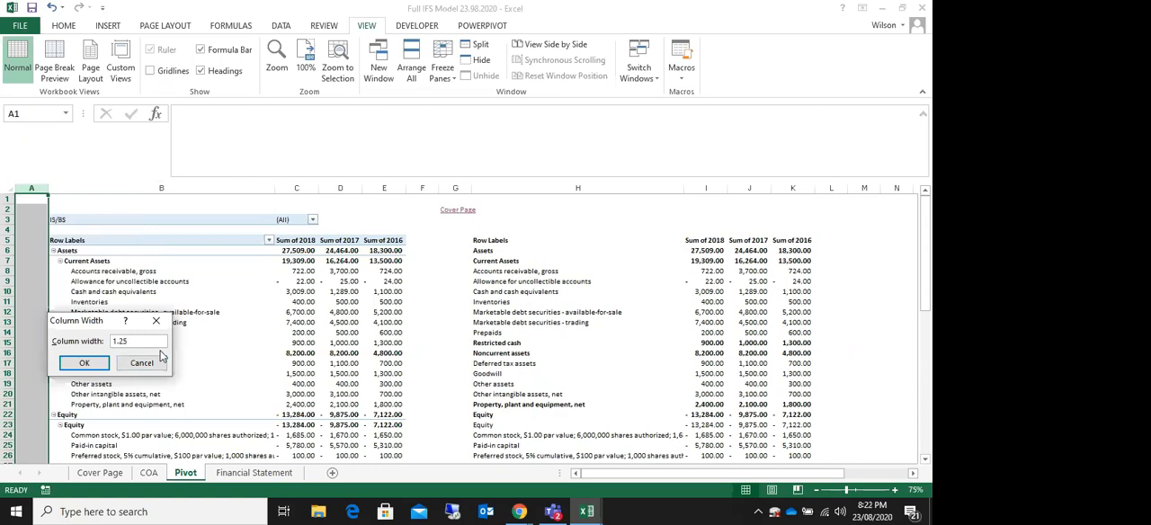
{"action": "key", "text": "Return"}
{"action": "left_click", "coordinate": [817, 293]}
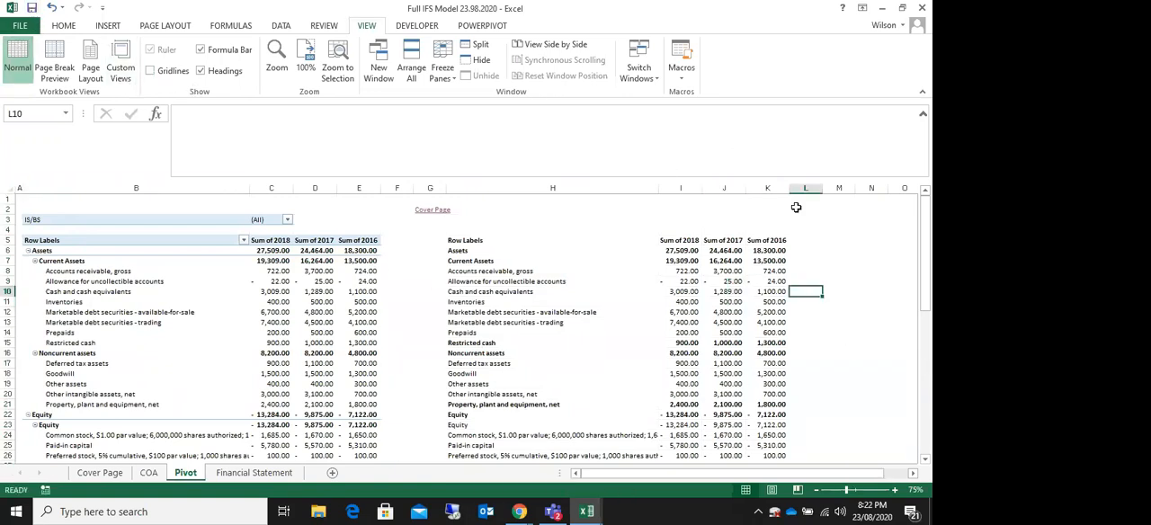
{"action": "left_click", "coordinate": [870, 252]}
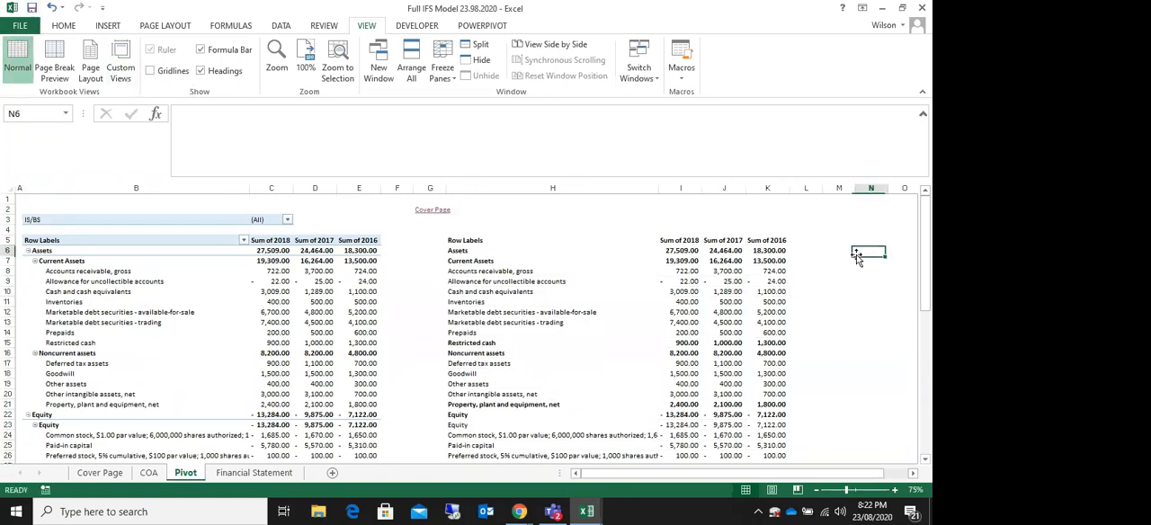
Step: Clear the helper list of account categories, Income to Asset, in column M of the COA sheet
{"action": "left_click", "coordinate": [100, 474]}
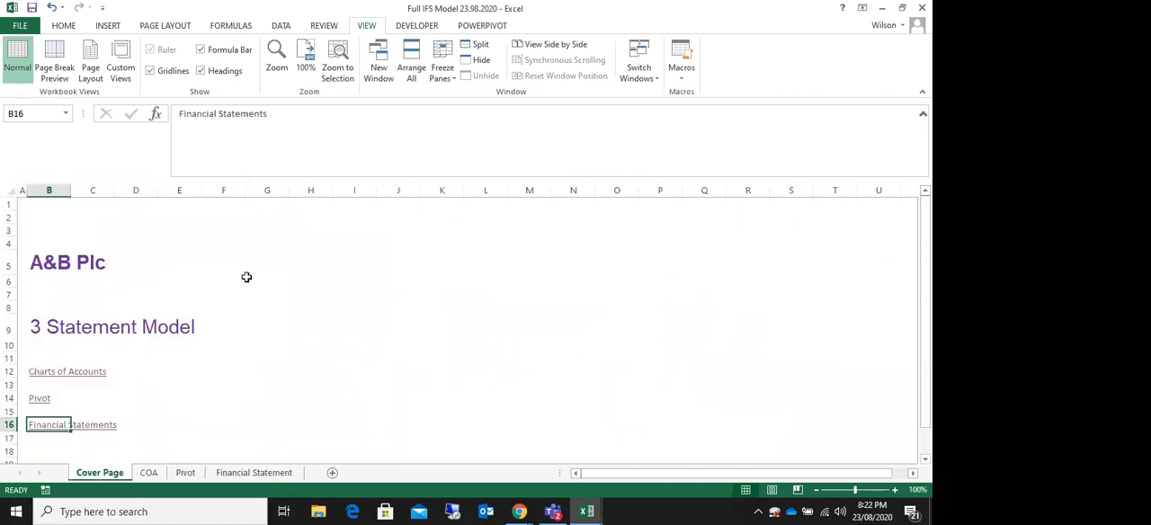
{"action": "left_click", "coordinate": [148, 473]}
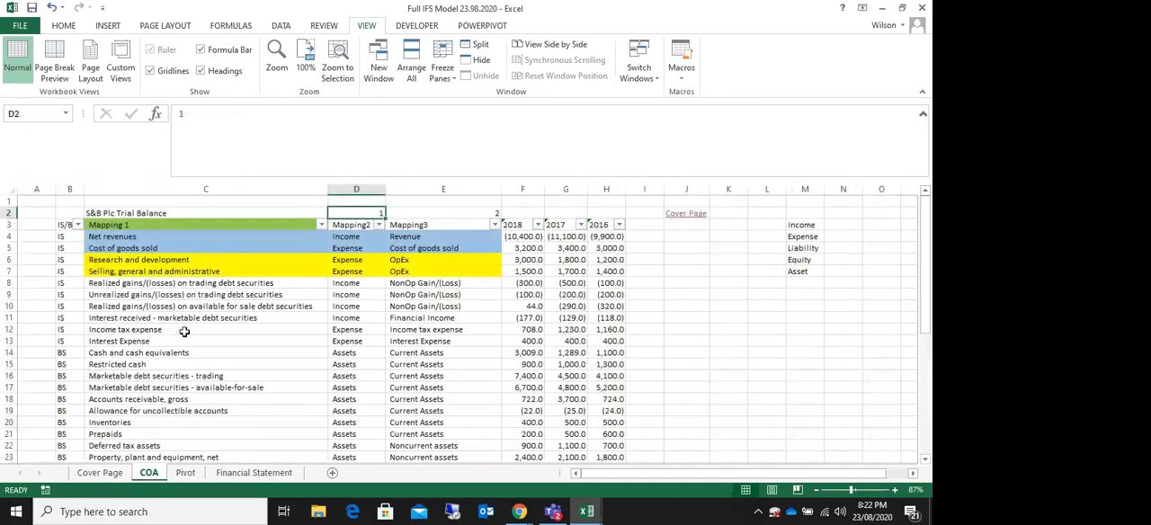
{"action": "left_click", "coordinate": [122, 213]}
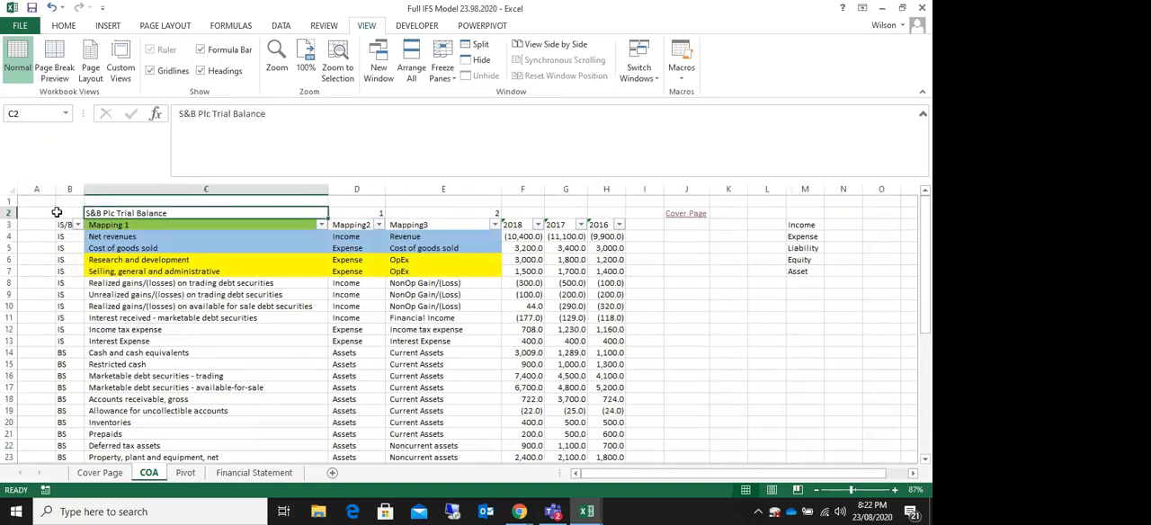
{"action": "left_click", "coordinate": [696, 318]}
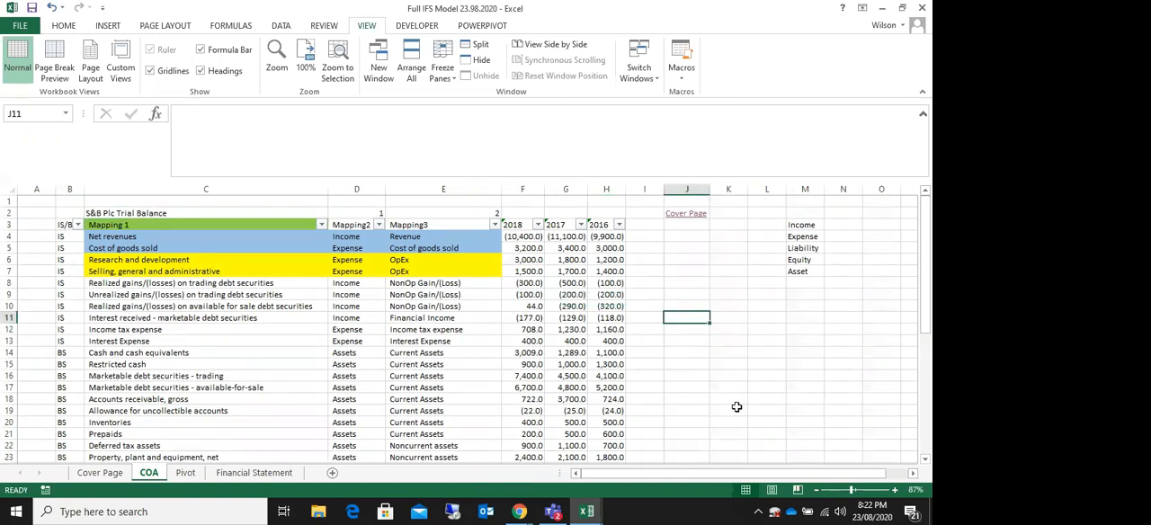
{"action": "left_click_drag", "start_coordinate": [801, 225], "coordinate": [801, 292]}
{"action": "key", "text": "Delete"}
{"action": "left_click", "coordinate": [735, 327]}
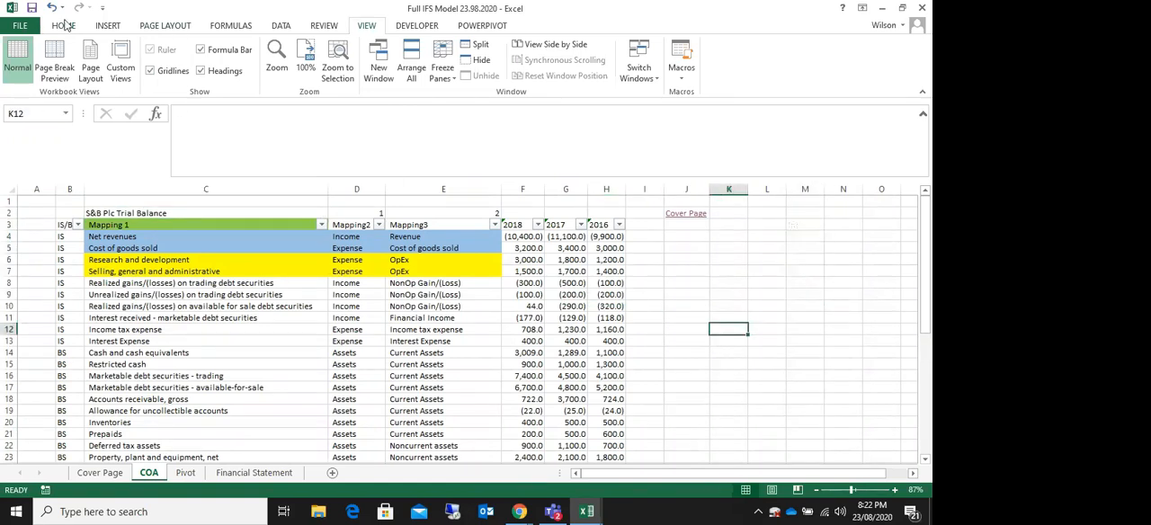
Step: Hide the gridlines on the COA sheet
{"action": "double_click", "coordinate": [367, 27]}
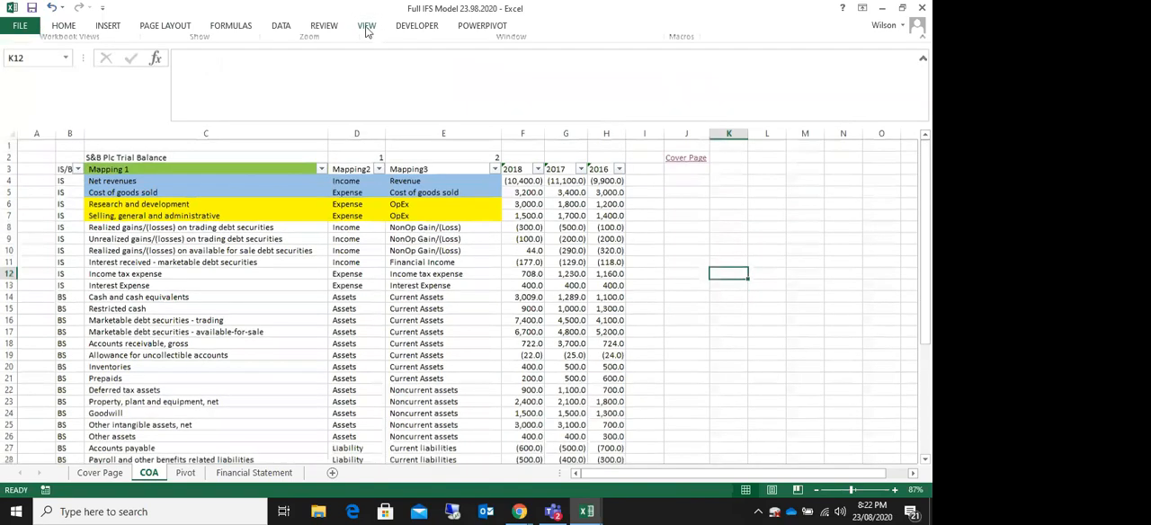
{"action": "double_click", "coordinate": [367, 27]}
{"action": "left_click", "coordinate": [151, 71]}
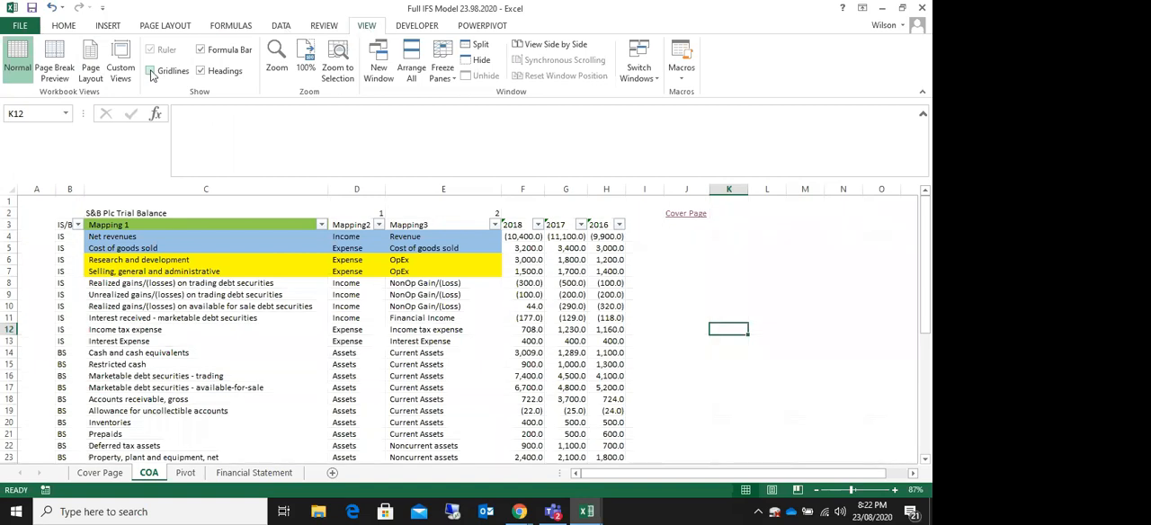
{"action": "left_click", "coordinate": [724, 398]}
Step: Set the width of column A on the COA sheet to 1.25
{"action": "right_click", "coordinate": [33, 192]}
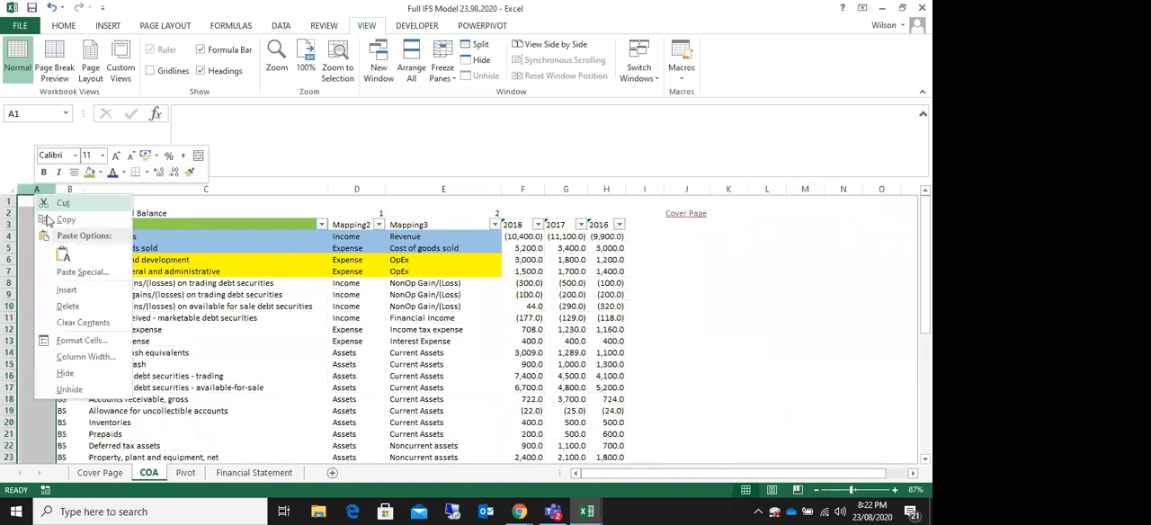
{"action": "left_click", "coordinate": [88, 357]}
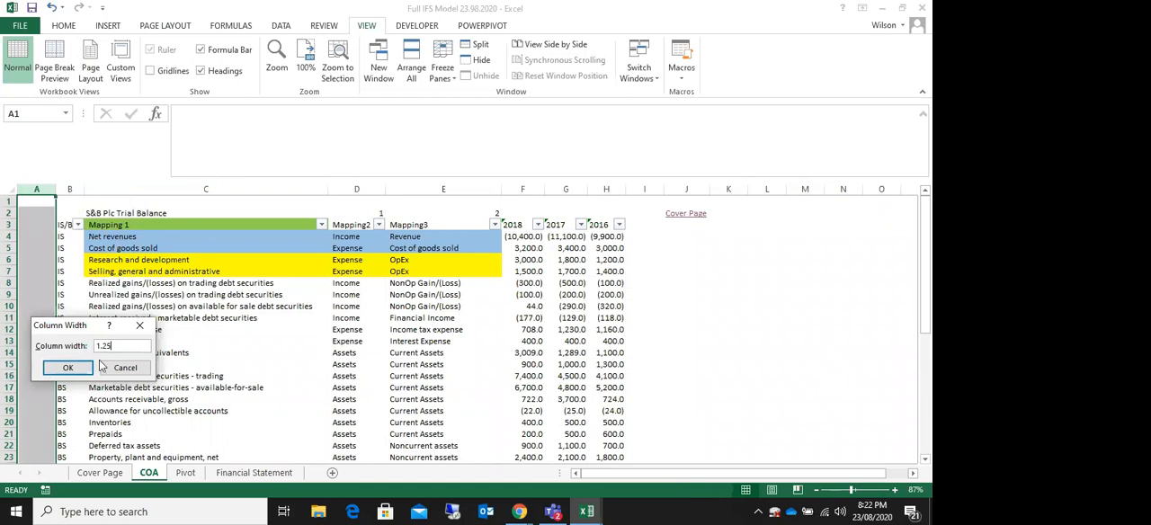
{"action": "left_click", "coordinate": [83, 367]}
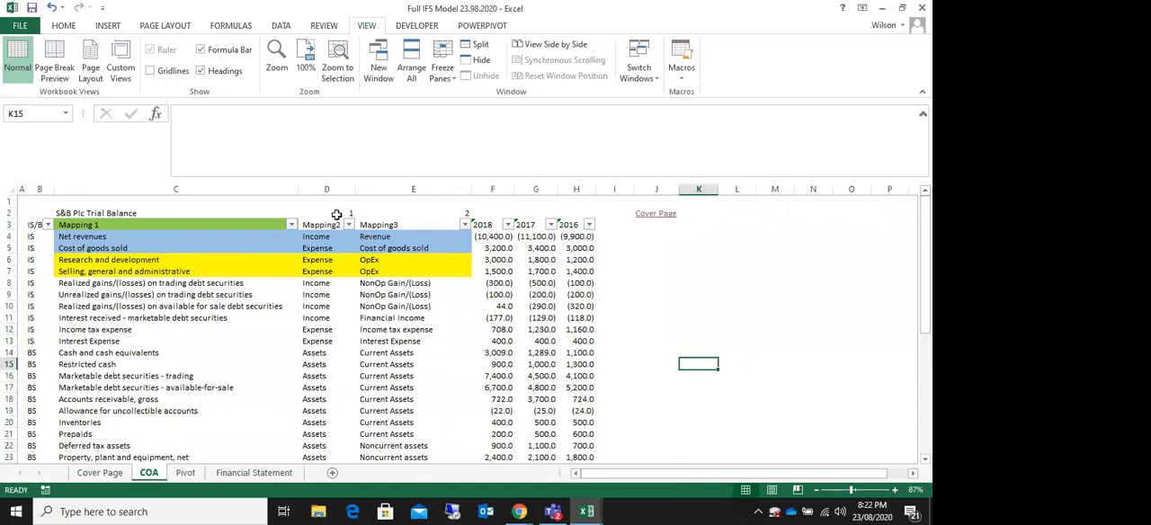
Step: Clear the numbers 1 and 2 in row 2 above the Mapping2 and Mapping3 headers
{"action": "left_click_drag", "start_coordinate": [335, 214], "coordinate": [489, 214]}
{"action": "key", "text": "Delete"}
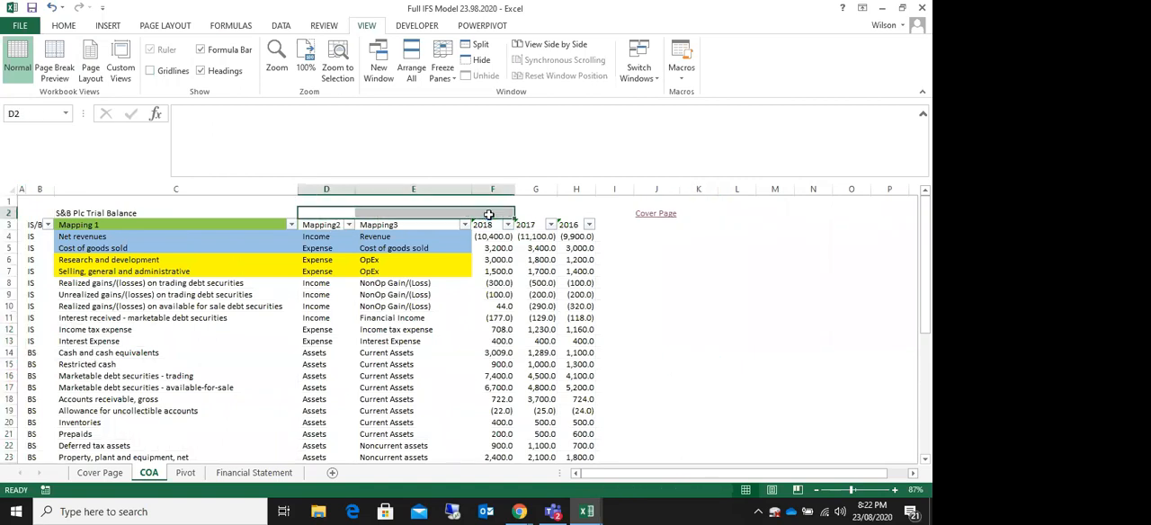
{"action": "left_click", "coordinate": [775, 329]}
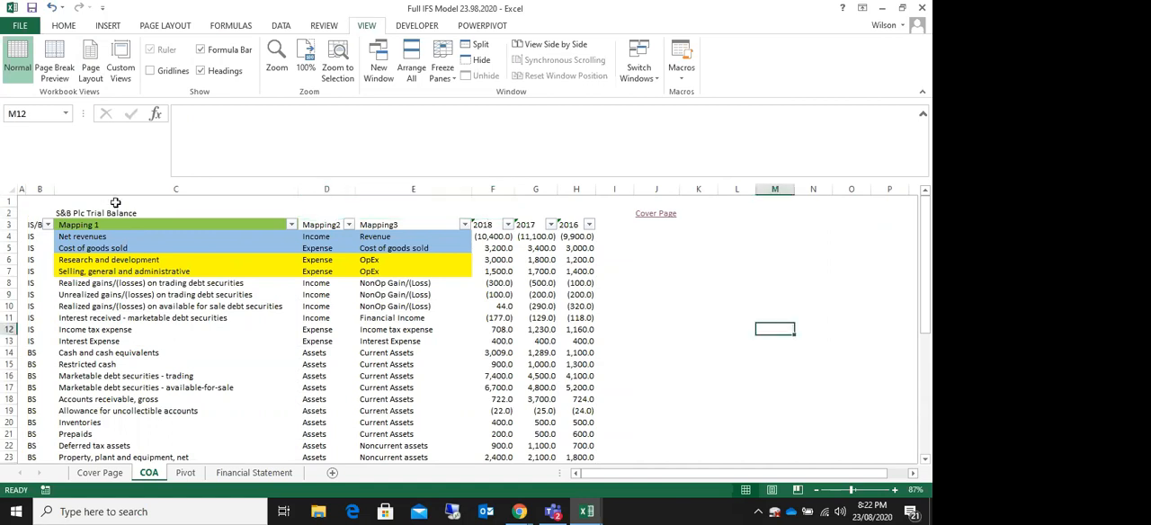
Step: Replace the trial balance title in COA cell C2 with the formula ='Cover Page'!B5 to link the company name
{"action": "left_click", "coordinate": [8, 225]}
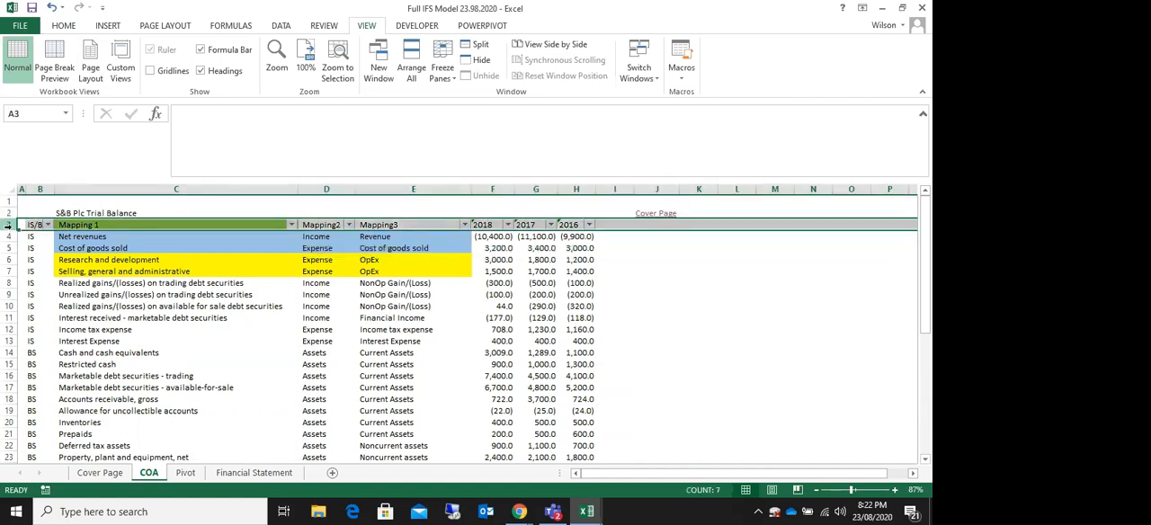
{"action": "left_click", "coordinate": [91, 212]}
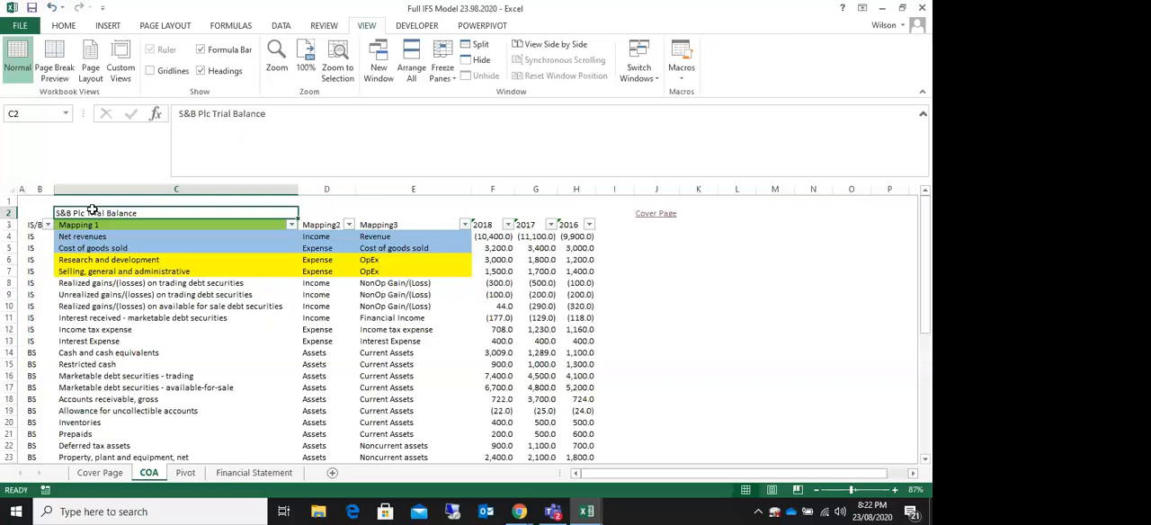
{"action": "type", "text": "="}
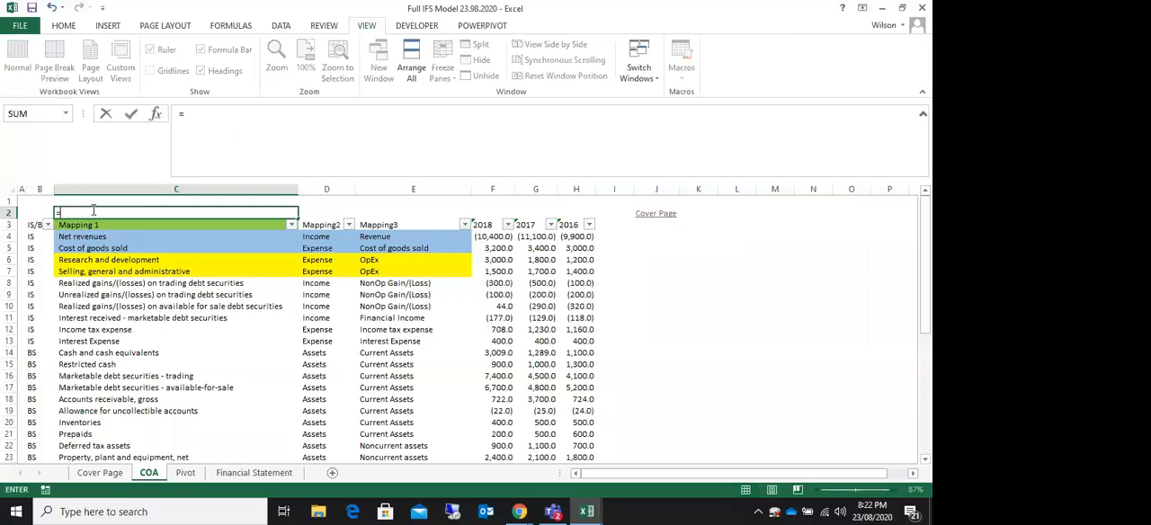
{"action": "left_click", "coordinate": [99, 473]}
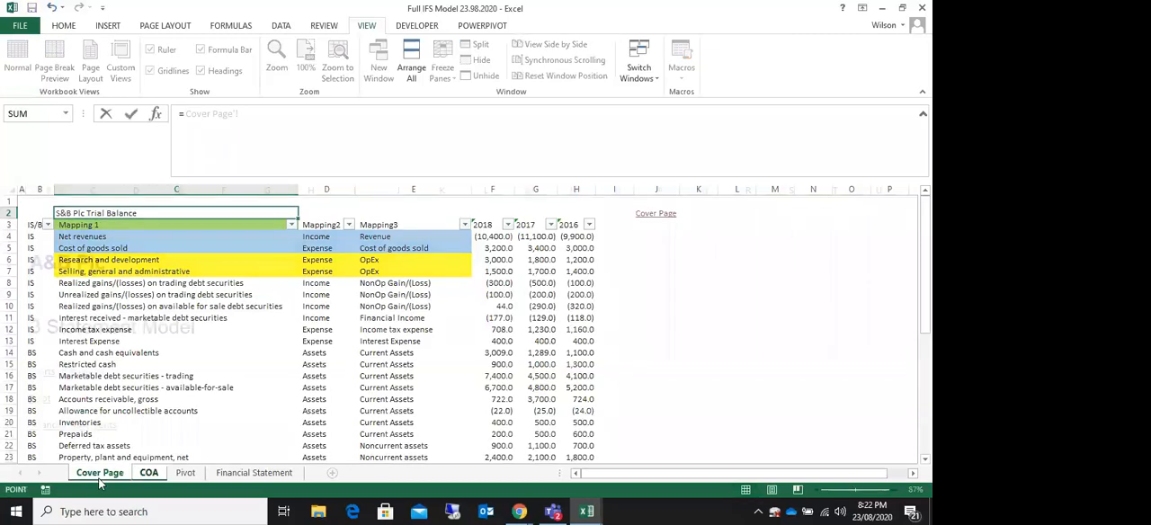
{"action": "left_click", "coordinate": [51, 260]}
{"action": "key", "text": "Return"}
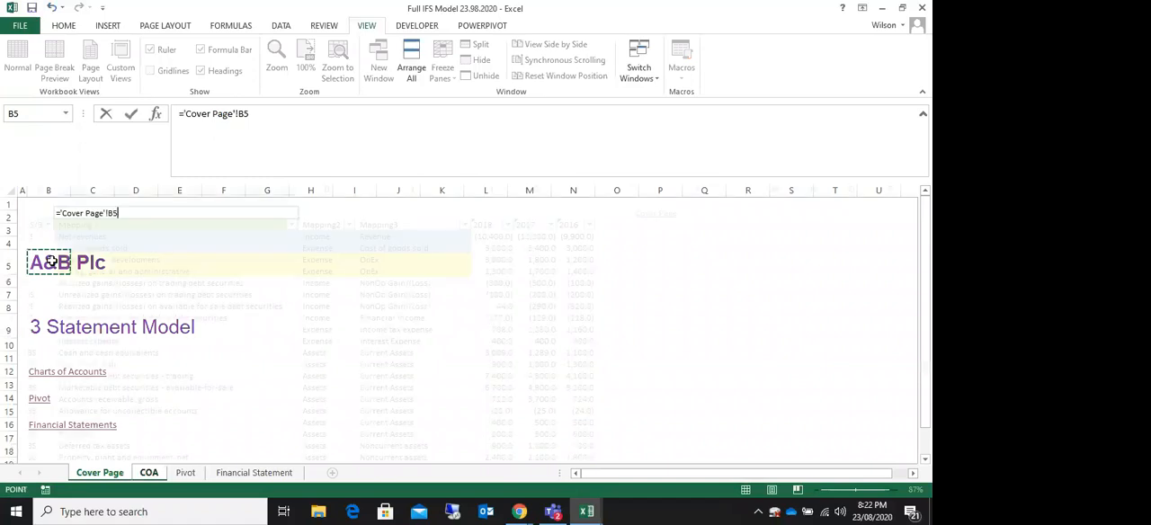
Step: Copy the formatting of the company name in Cover Page cell B5 to the title in COA cell C2
{"action": "left_click", "coordinate": [100, 472]}
{"action": "left_click", "coordinate": [75, 261]}
{"action": "left_click", "coordinate": [39, 277]}
{"action": "left_click", "coordinate": [39, 265]}
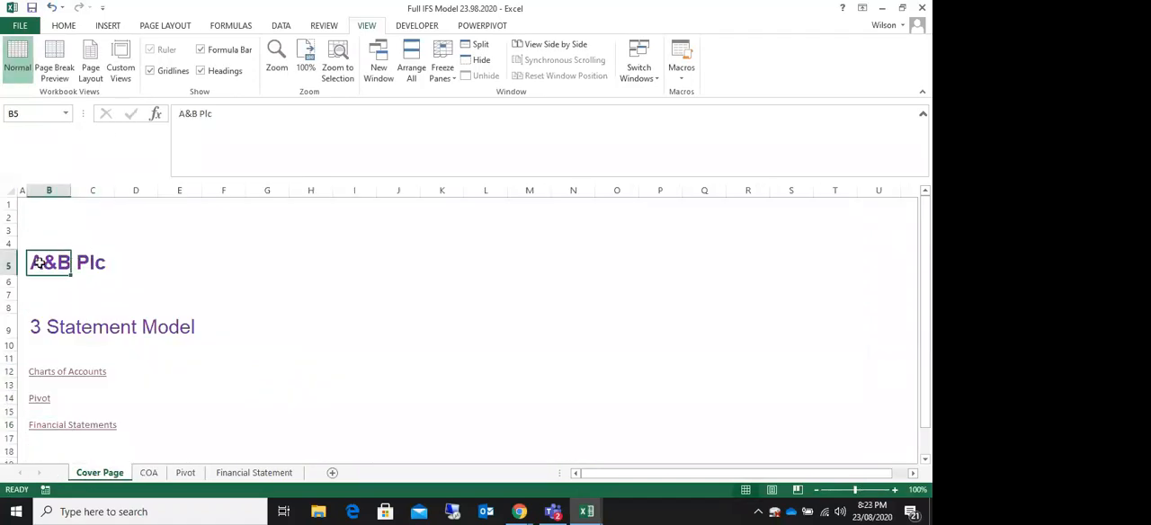
{"action": "left_click", "coordinate": [62, 27]}
{"action": "left_click", "coordinate": [72, 76]}
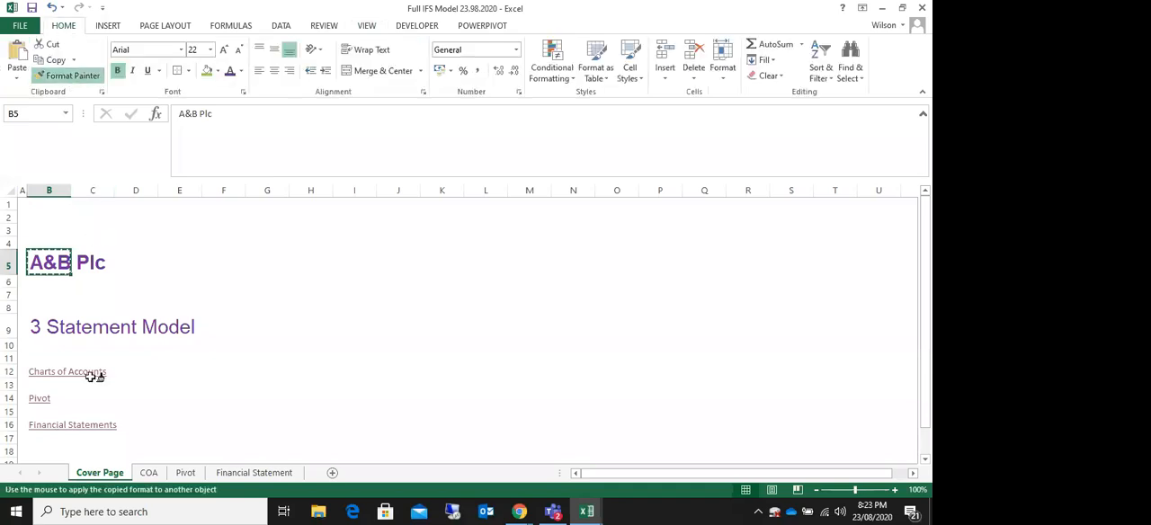
{"action": "left_click", "coordinate": [149, 472]}
{"action": "left_click", "coordinate": [67, 212]}
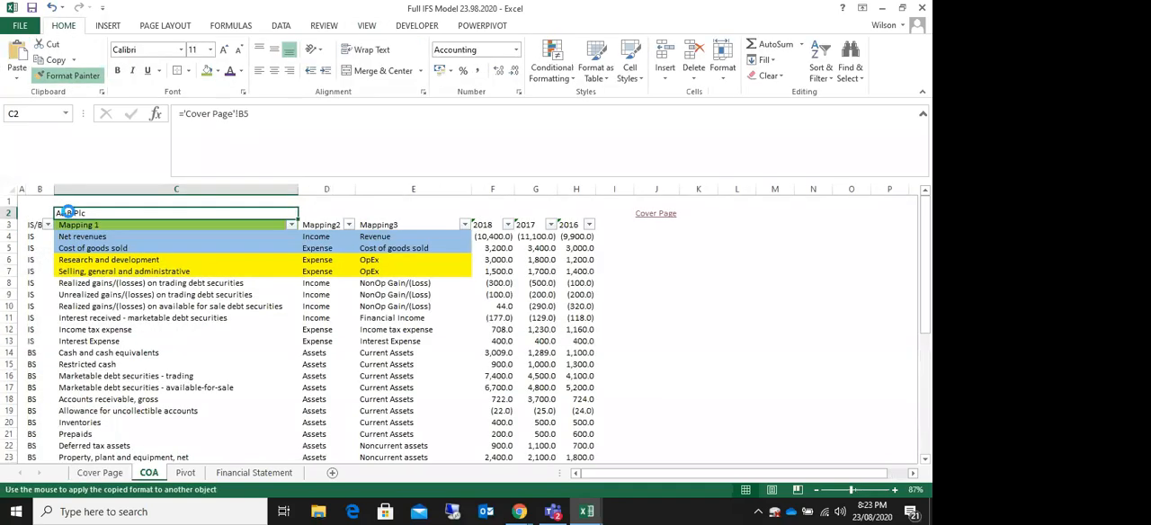
{"action": "left_click", "coordinate": [395, 218]}
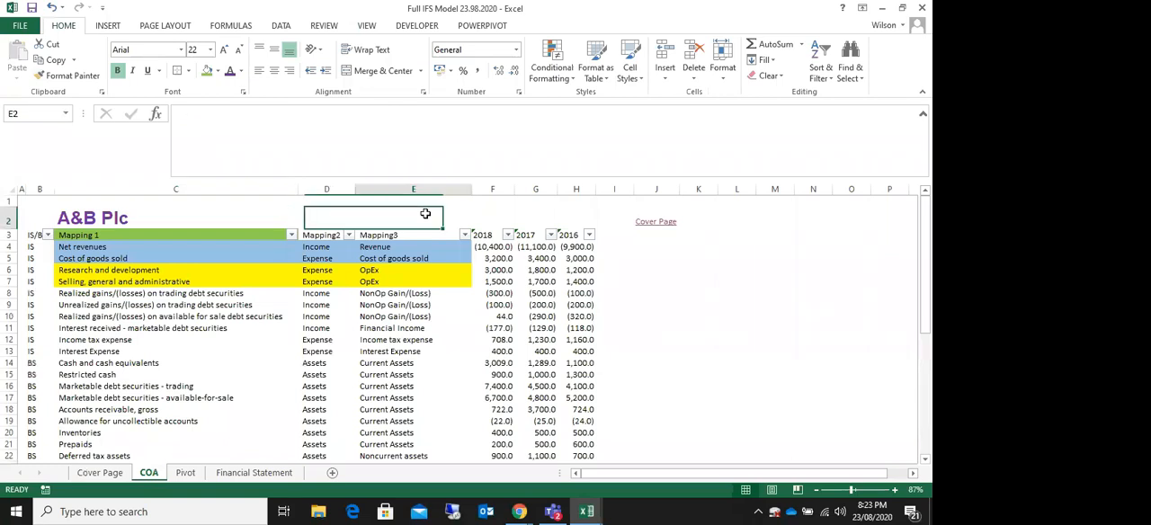
{"action": "left_click", "coordinate": [811, 317]}
{"action": "left_click", "coordinate": [677, 268]}
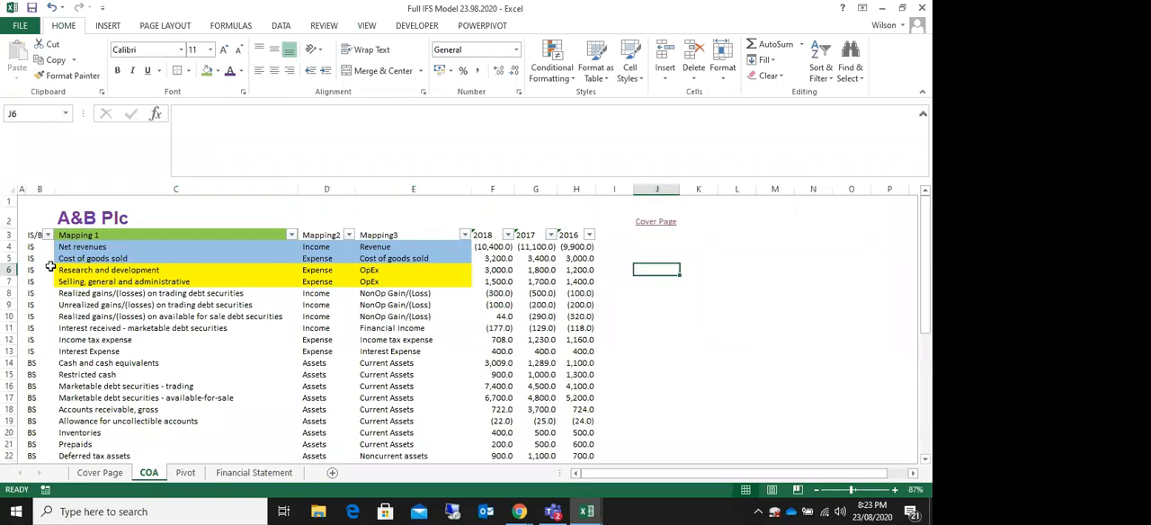
Step: Insert a blank row at row 2 of the Pivot sheet, above the pivot table's filter
{"action": "left_click", "coordinate": [185, 474]}
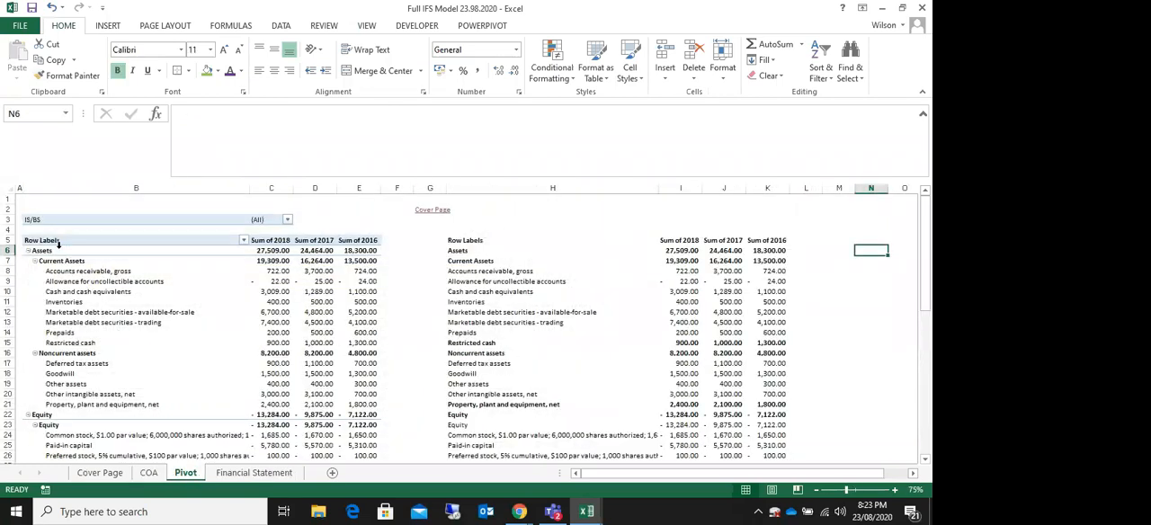
{"action": "left_click", "coordinate": [88, 207]}
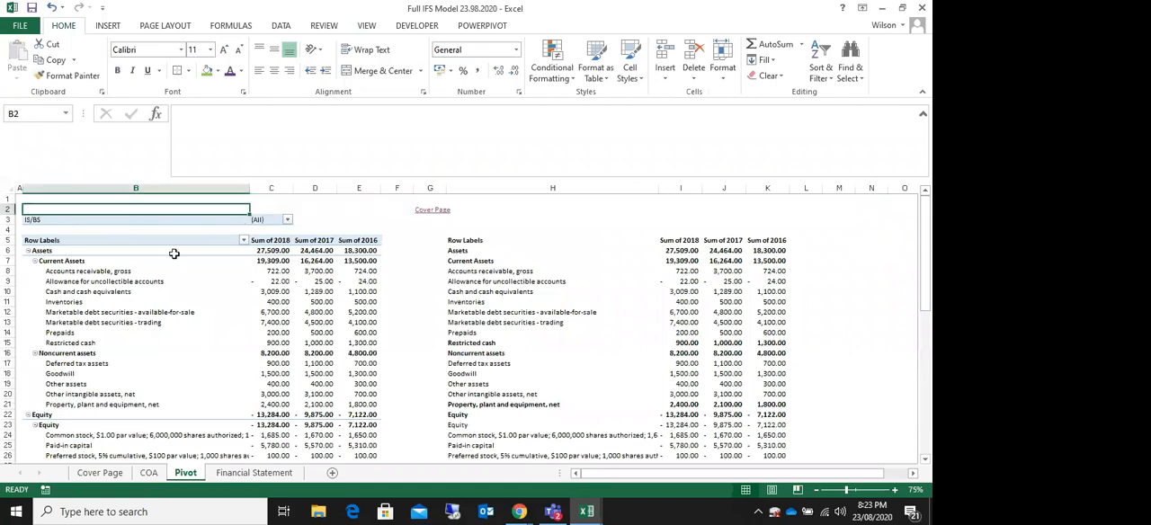
{"action": "right_click", "coordinate": [6, 208]}
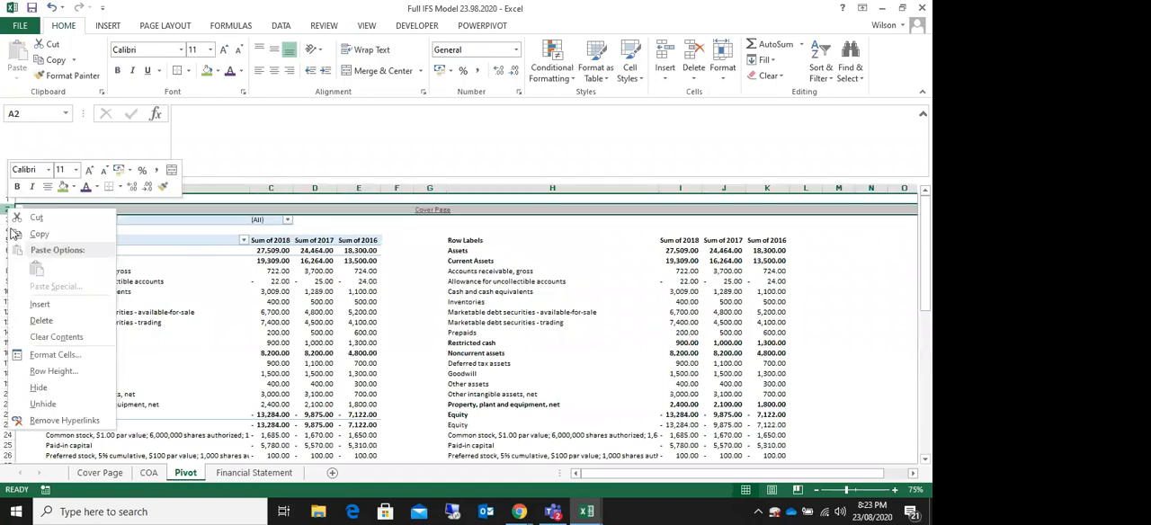
{"action": "left_click", "coordinate": [42, 304]}
{"action": "left_click", "coordinate": [868, 269]}
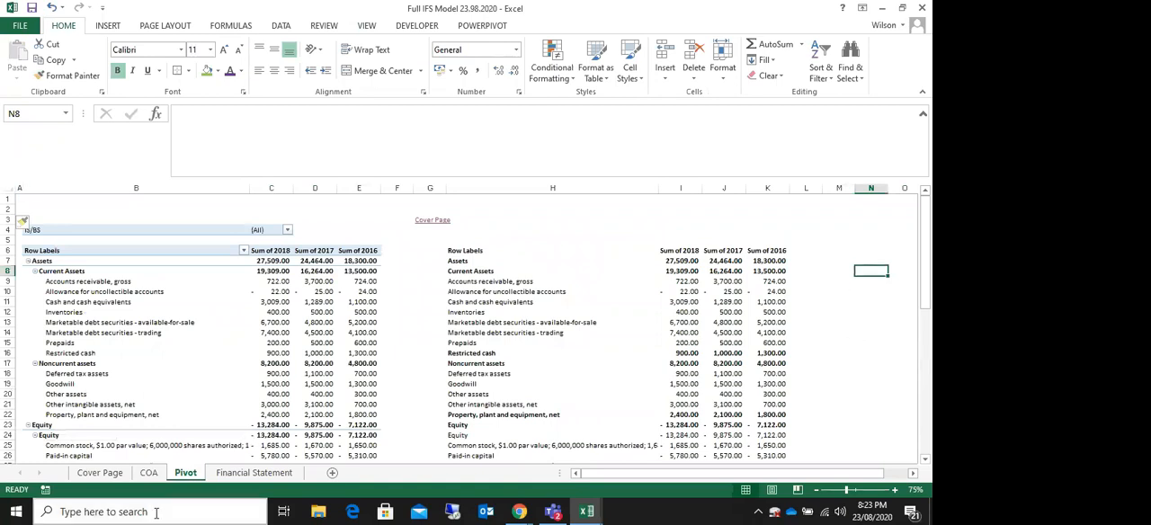
Step: Delete the linked company title from cell C2 of the COA sheet
{"action": "left_click", "coordinate": [256, 474]}
{"action": "left_click", "coordinate": [145, 227]}
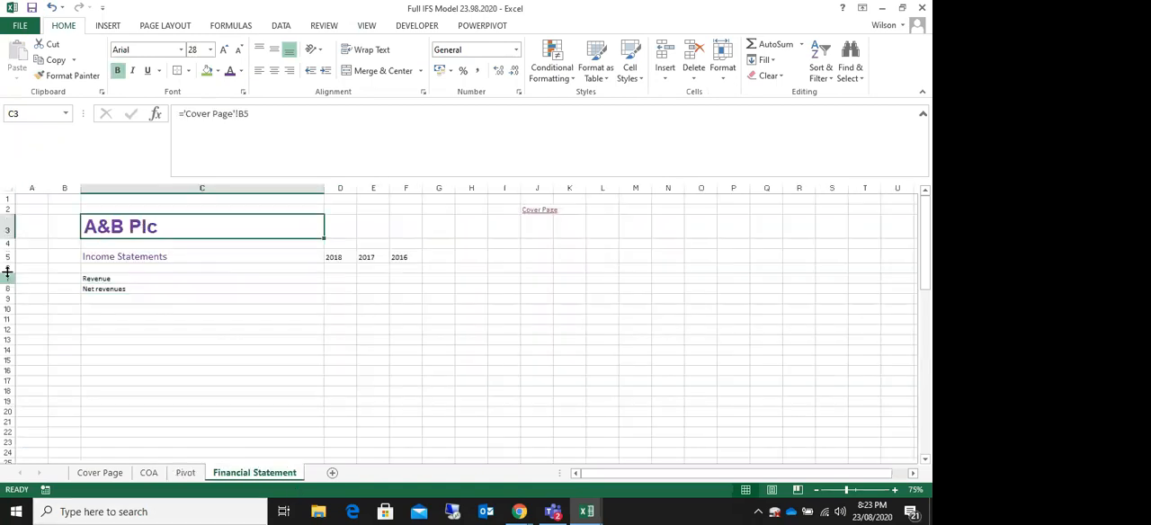
{"action": "left_click", "coordinate": [185, 473]}
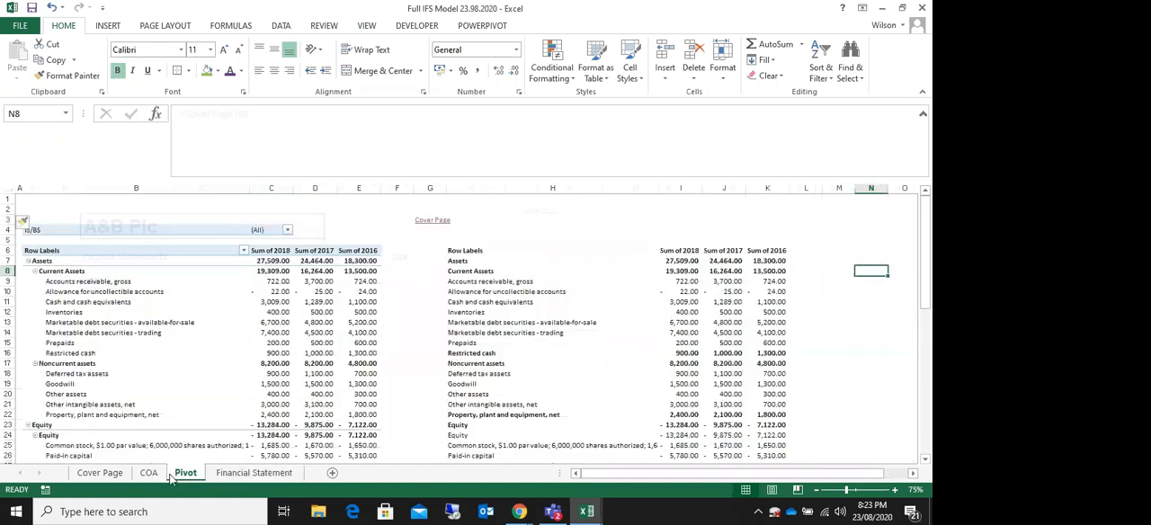
{"action": "left_click", "coordinate": [149, 473]}
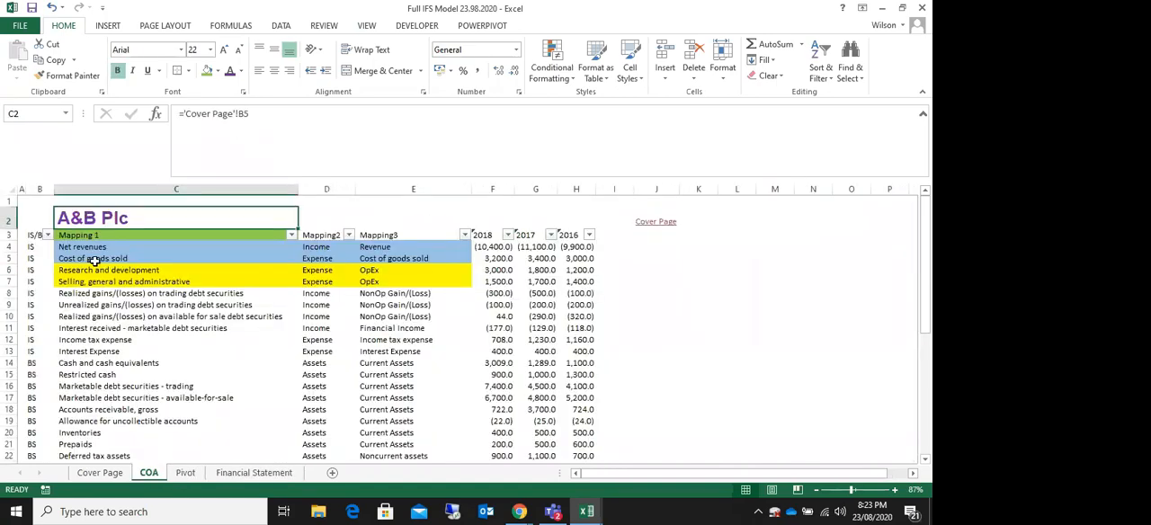
{"action": "key", "text": "Delete"}
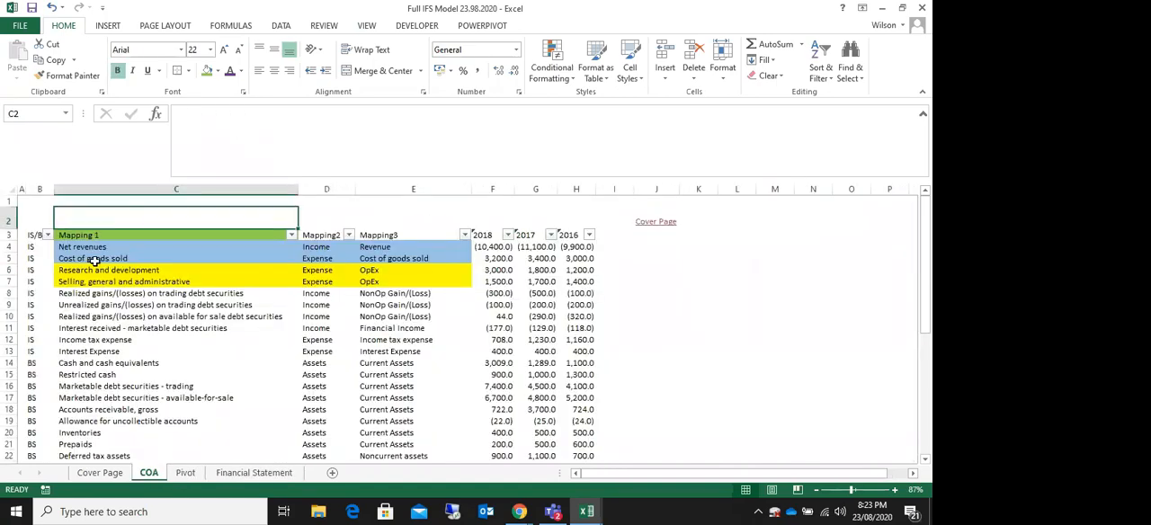
Step: Clear the Revenue and Net revenues labels in C7:C8 and the year headers in row 5 of the Financial Statement sheet
{"action": "left_click", "coordinate": [253, 473]}
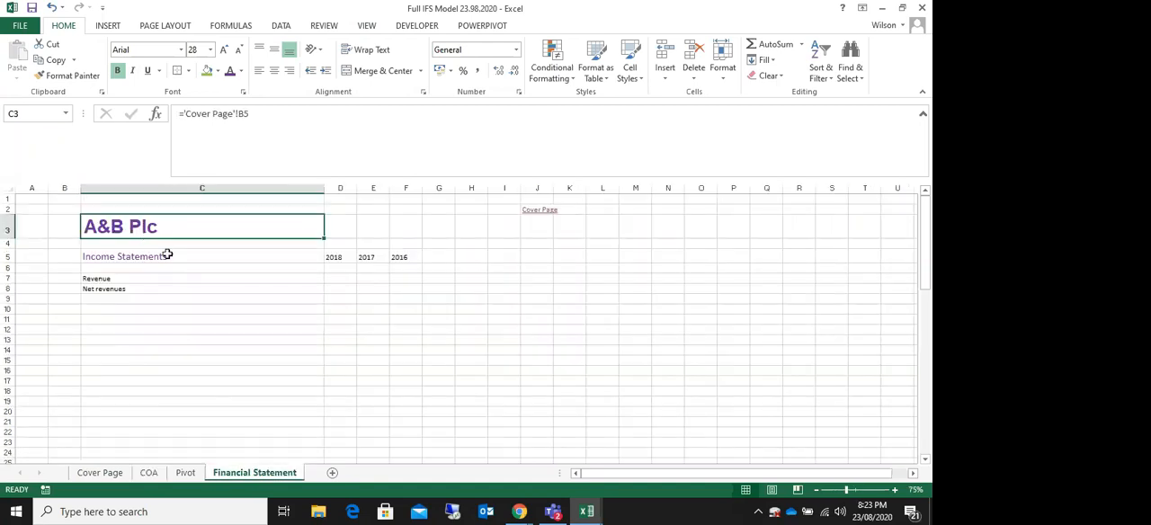
{"action": "left_click", "coordinate": [126, 288]}
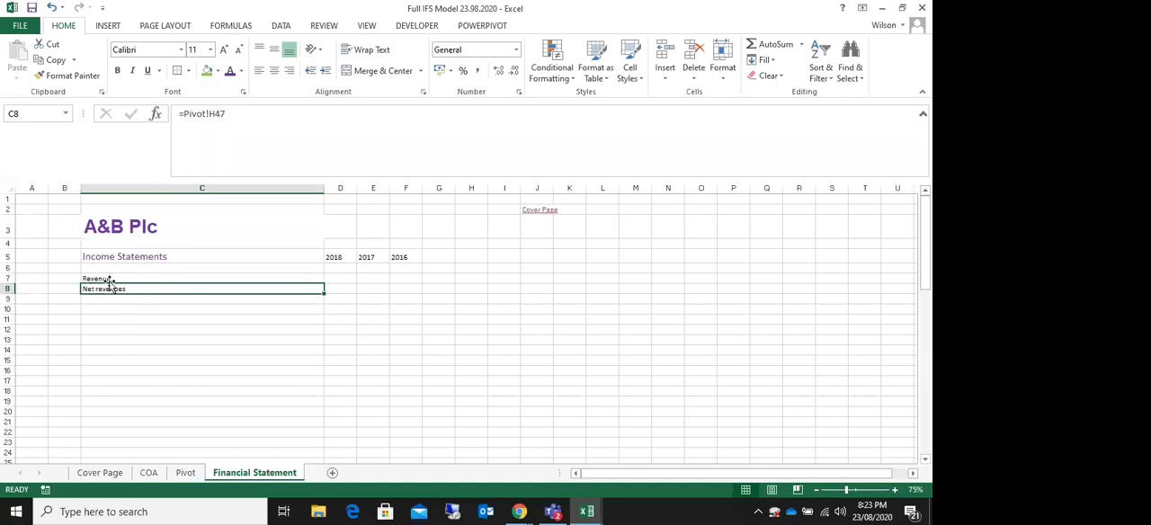
{"action": "left_click_drag", "start_coordinate": [106, 278], "coordinate": [112, 296]}
{"action": "key", "text": "Delete"}
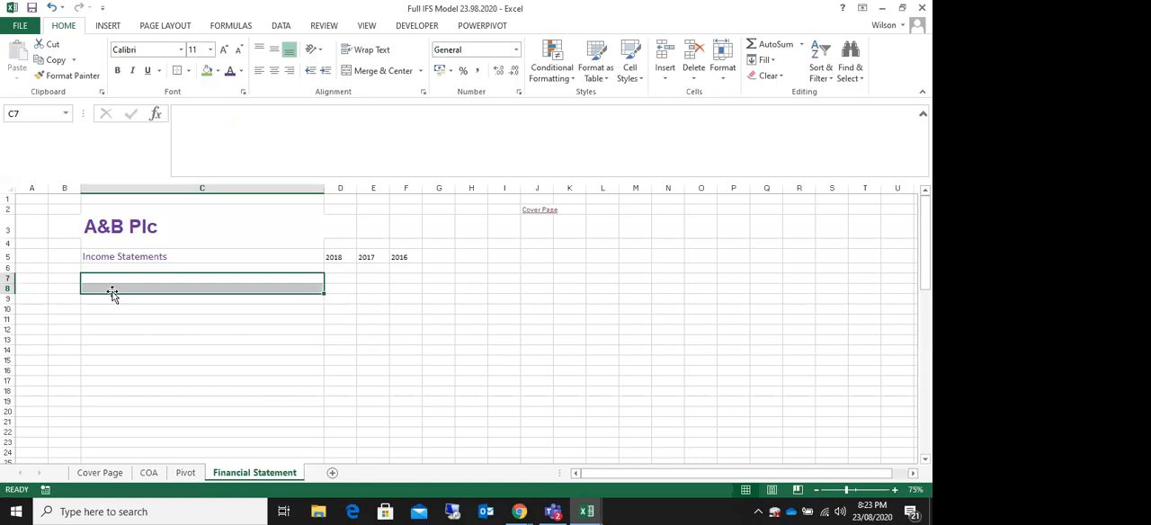
{"action": "left_click_drag", "start_coordinate": [336, 260], "coordinate": [422, 256]}
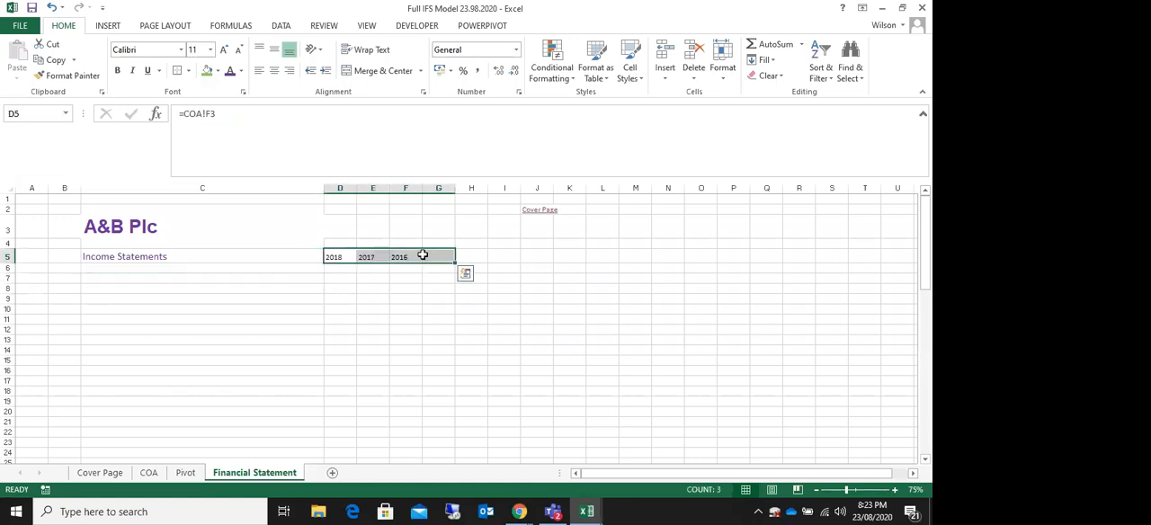
{"action": "key", "text": "Delete"}
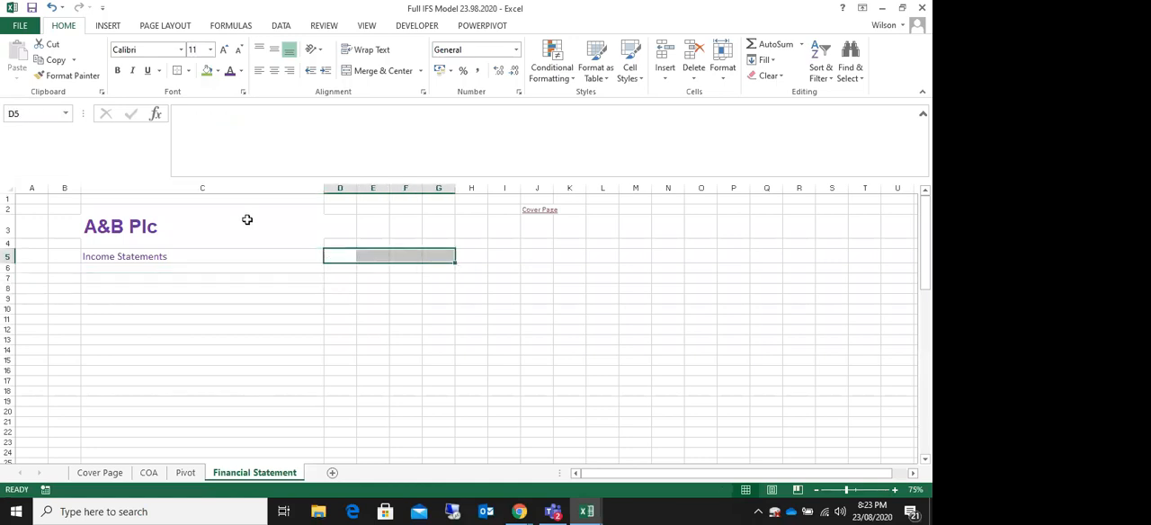
Step: Change the company name in Cover Page cell B5 to S&B Plc and check the linked title on the Financial Statement sheet
{"action": "left_click", "coordinate": [111, 234]}
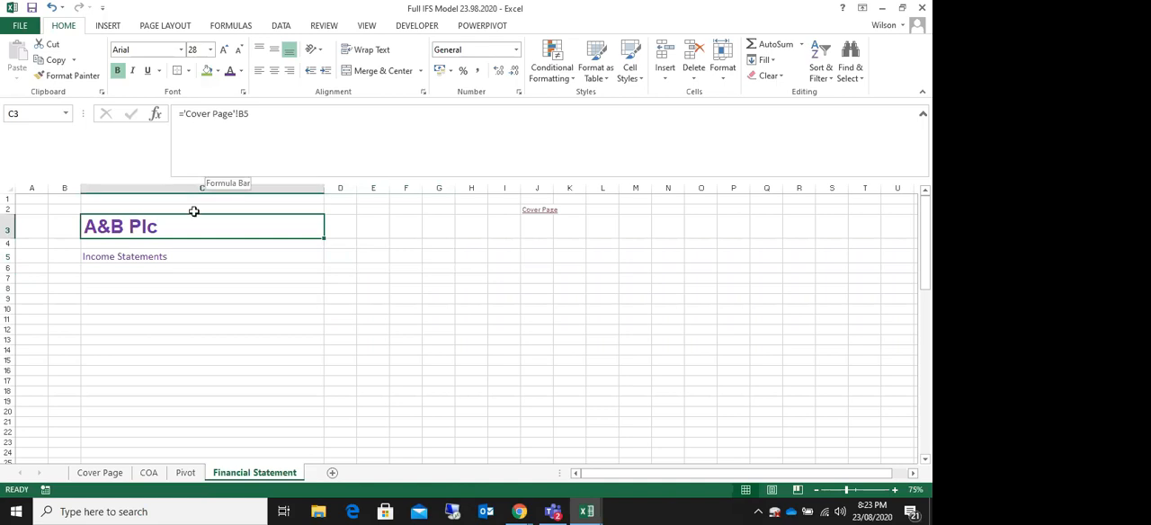
{"action": "left_click", "coordinate": [92, 478]}
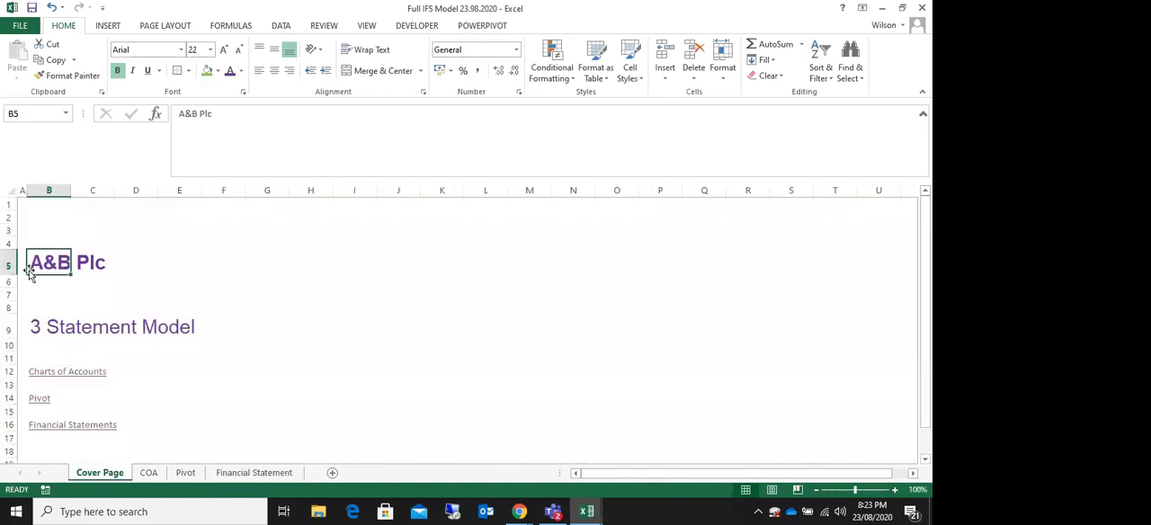
{"action": "left_click", "coordinate": [186, 113]}
{"action": "key", "text": "BackSpace"}
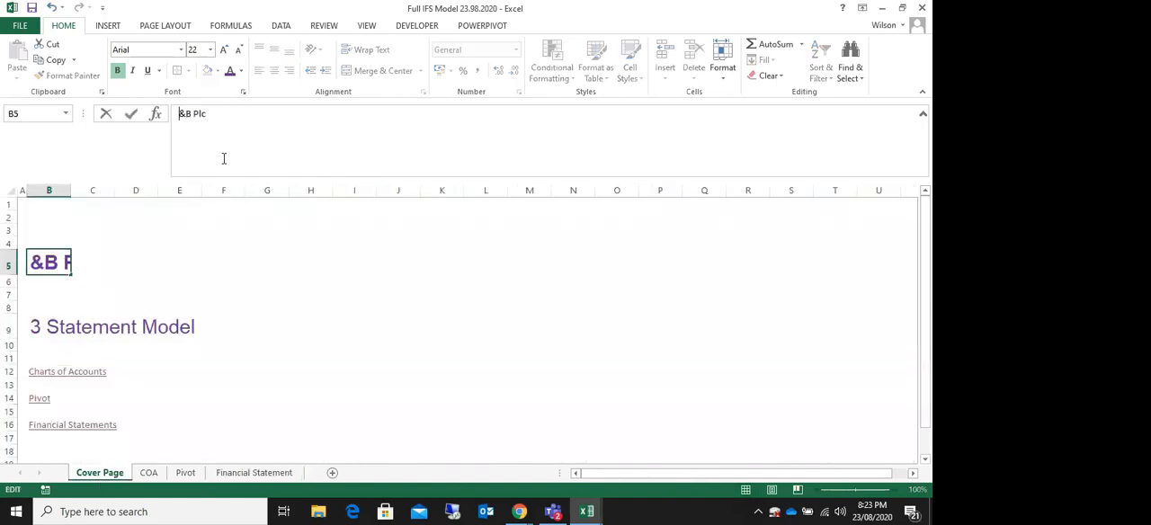
{"action": "type", "text": "S"}
{"action": "key", "text": "Return"}
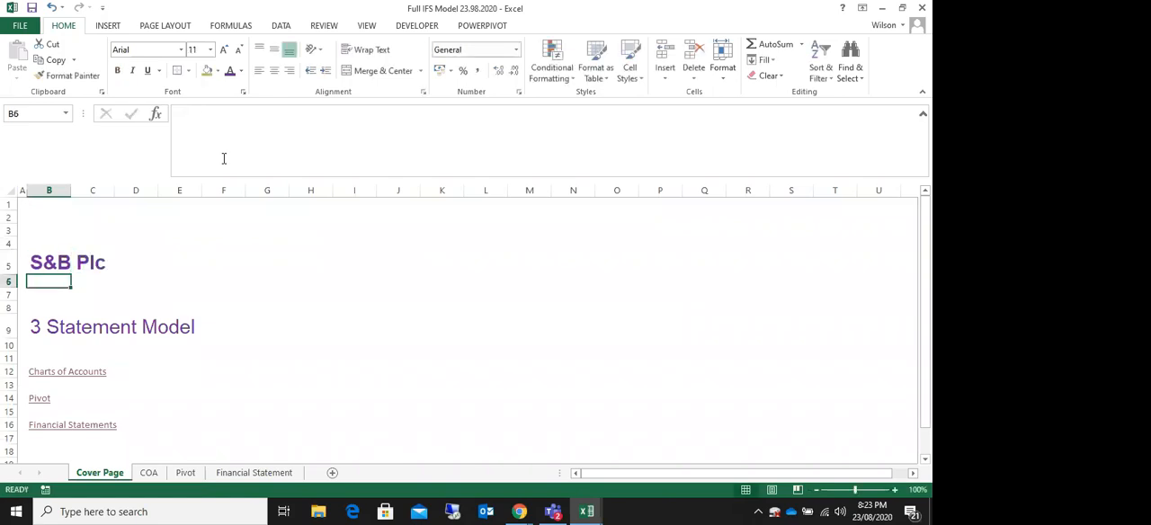
{"action": "left_click", "coordinate": [243, 474]}
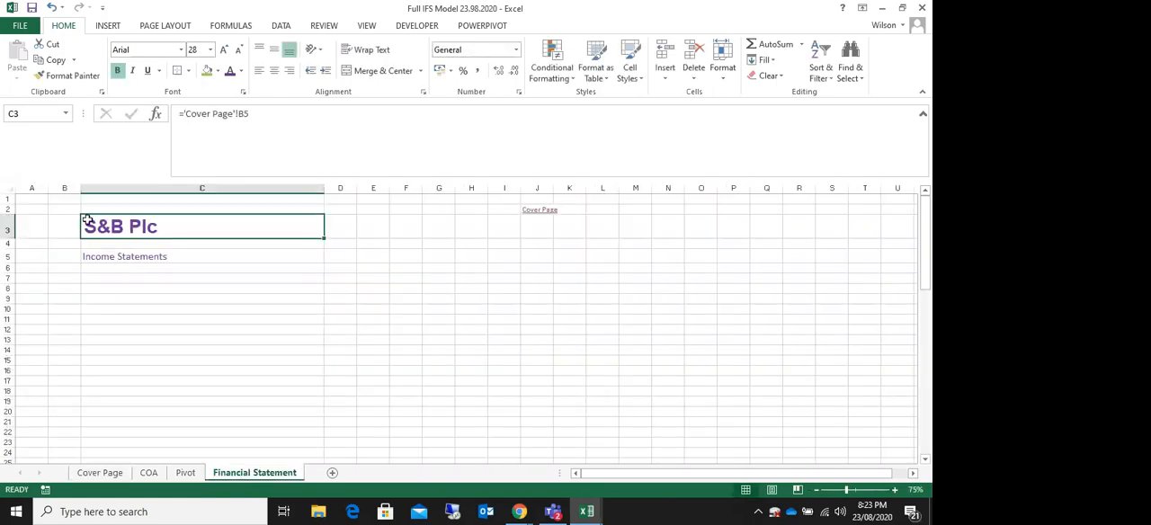
Step: Link Financial Statement cell C6 to the Revenue label on the Pivot sheet with the formula =Pivot!H46
{"action": "left_click", "coordinate": [102, 273]}
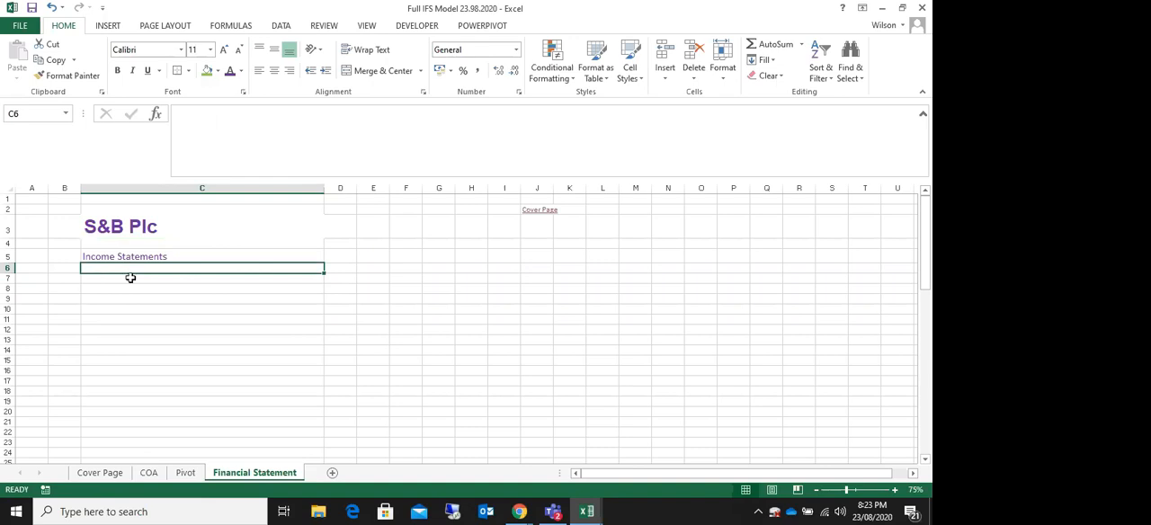
{"action": "type", "text": "="}
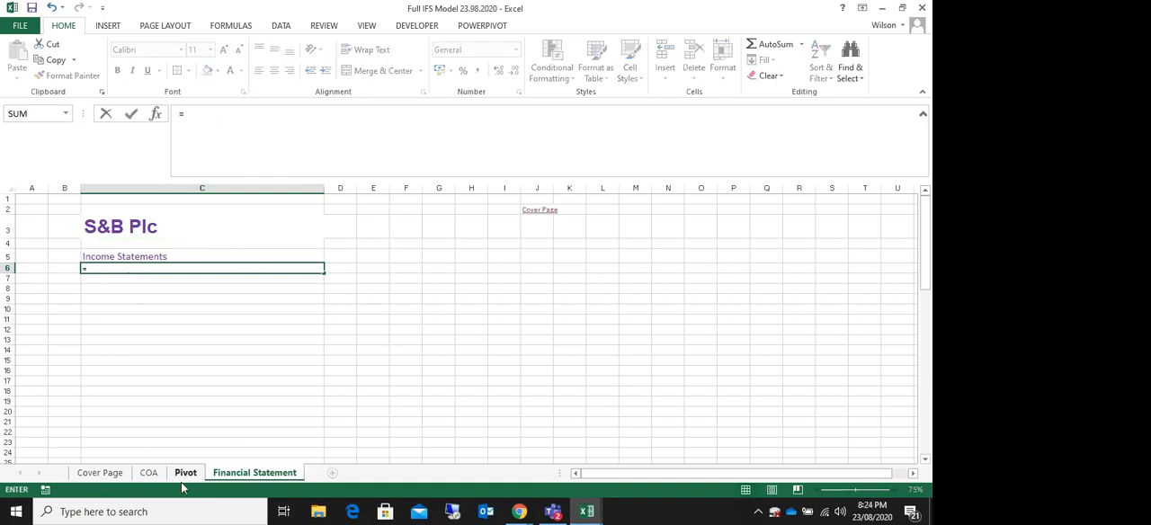
{"action": "left_click", "coordinate": [185, 473]}
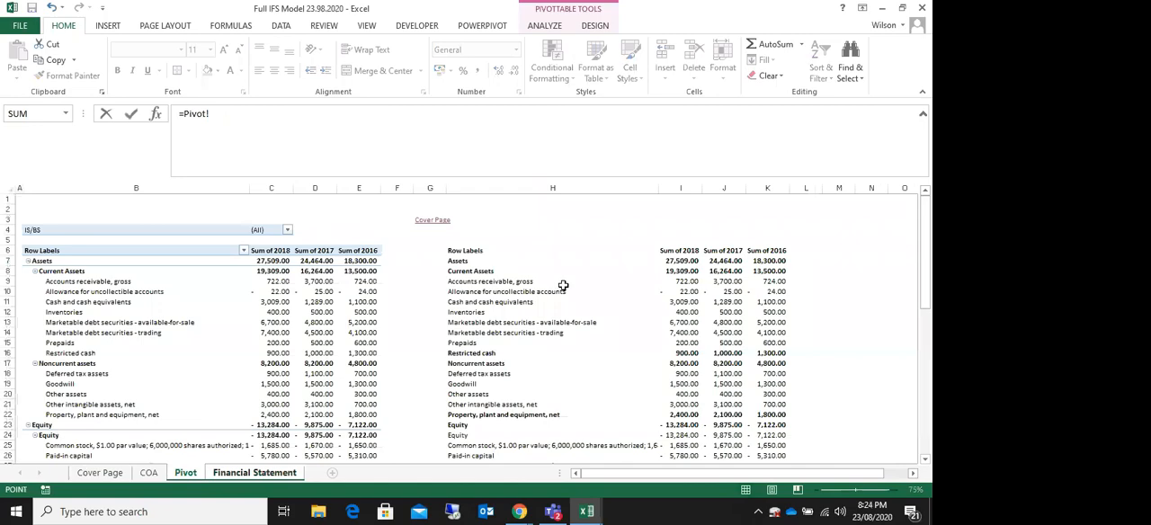
{"action": "scroll", "coordinate": [563, 286], "scroll_direction": "down", "scroll_amount": 12}
{"action": "scroll", "coordinate": [567, 288], "scroll_direction": "down", "scroll_amount": 1}
{"action": "scroll", "coordinate": [567, 288], "scroll_direction": "up", "scroll_amount": 1}
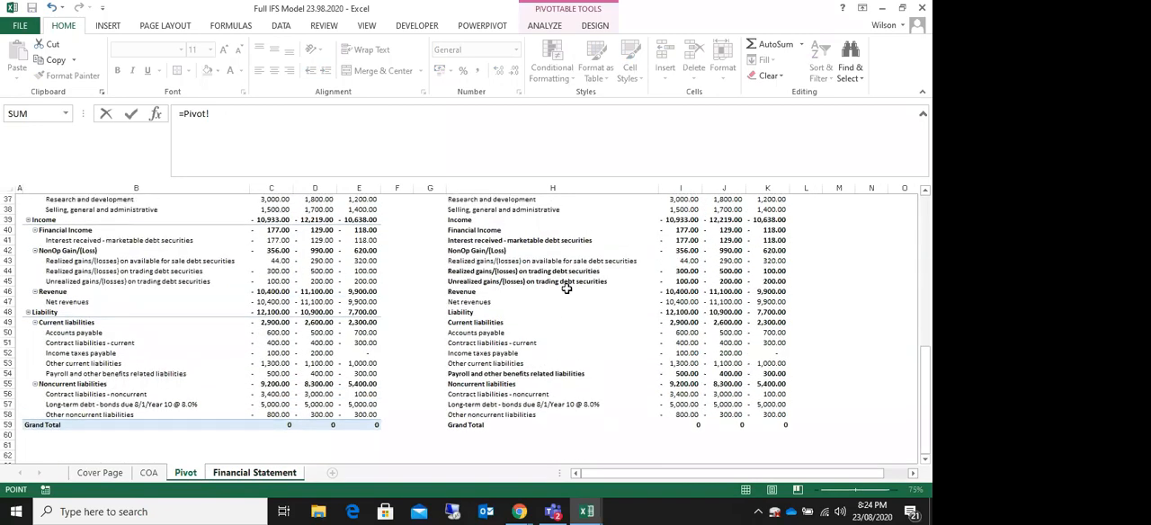
{"action": "scroll", "coordinate": [567, 288], "scroll_direction": "up", "scroll_amount": 1}
{"action": "left_click", "coordinate": [464, 324]}
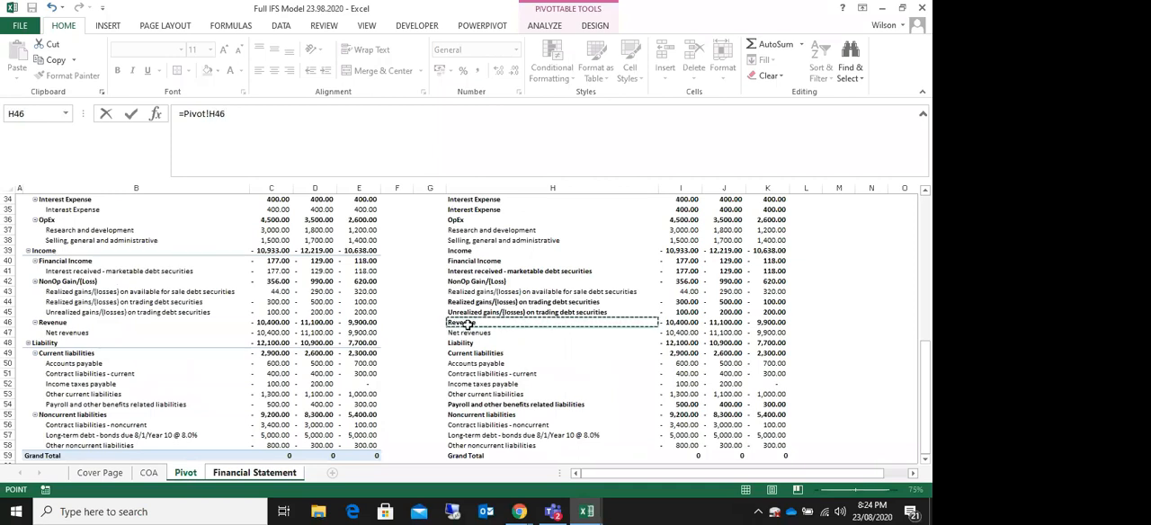
{"action": "key", "text": "Return"}
Step: Link Financial Statement cell C7 to the Net revenues label with the formula =Pivot!H47
{"action": "type", "text": "="}
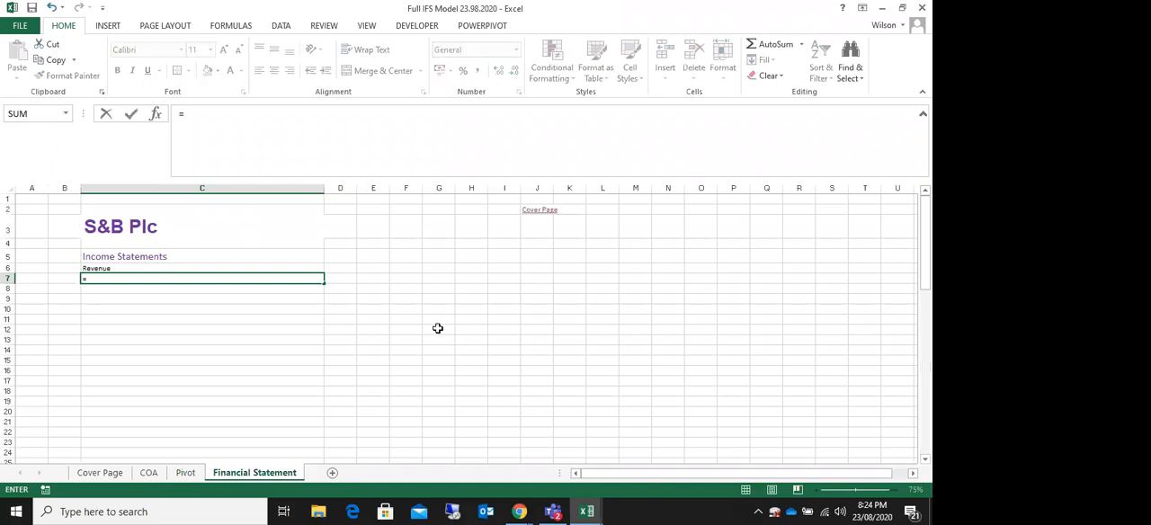
{"action": "left_click", "coordinate": [185, 475]}
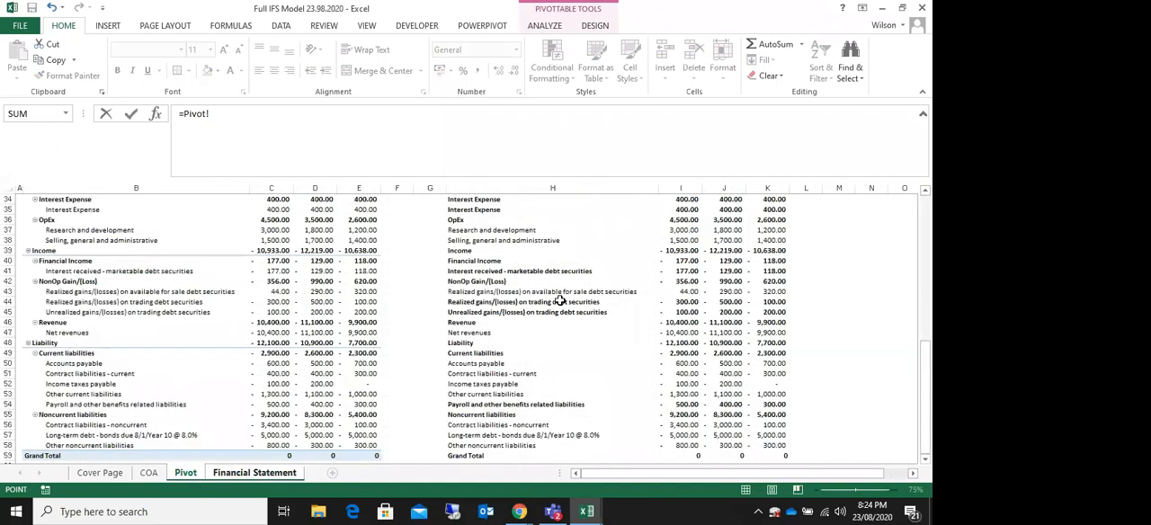
{"action": "left_click", "coordinate": [483, 335]}
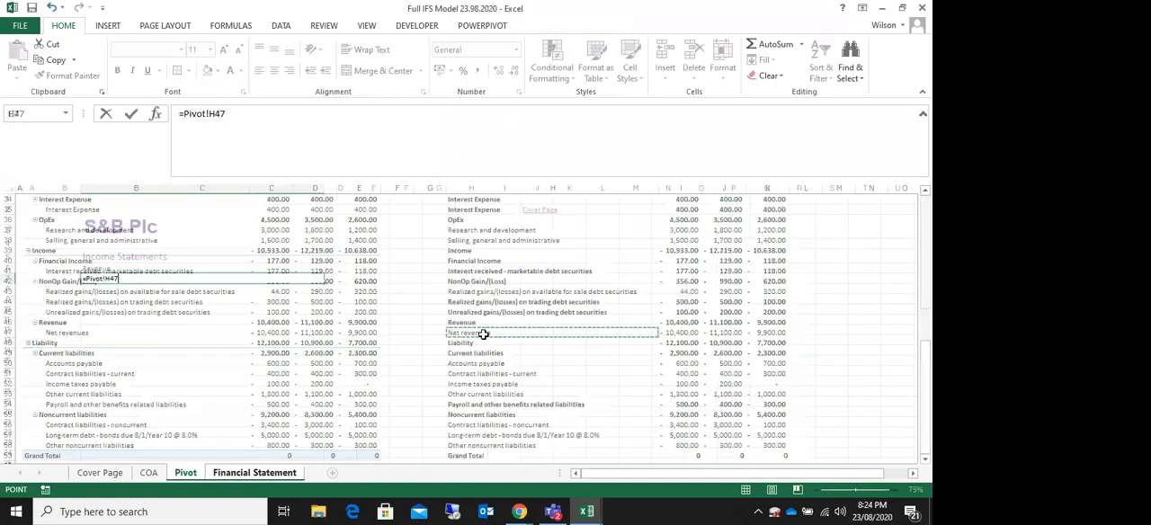
{"action": "key", "text": "Return"}
Step: Enter =COA!F3 in Financial Statement cell D5 and fill it across to F5 for the 2018, 2017 and 2016 headers
{"action": "left_click", "coordinate": [346, 256]}
{"action": "type", "text": "="}
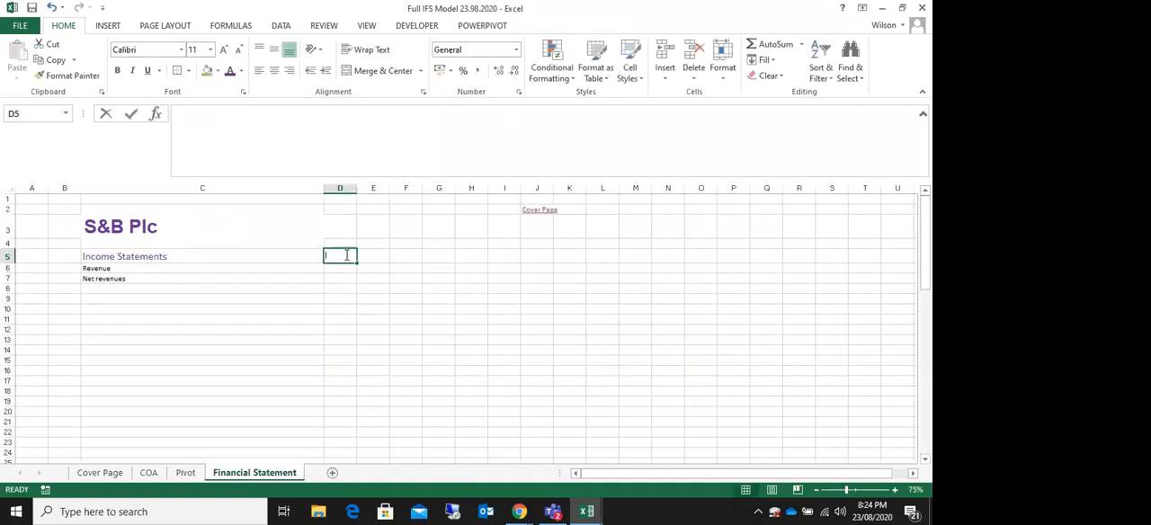
{"action": "left_click", "coordinate": [181, 476]}
{"action": "scroll", "coordinate": [599, 335], "scroll_direction": "up", "scroll_amount": 10}
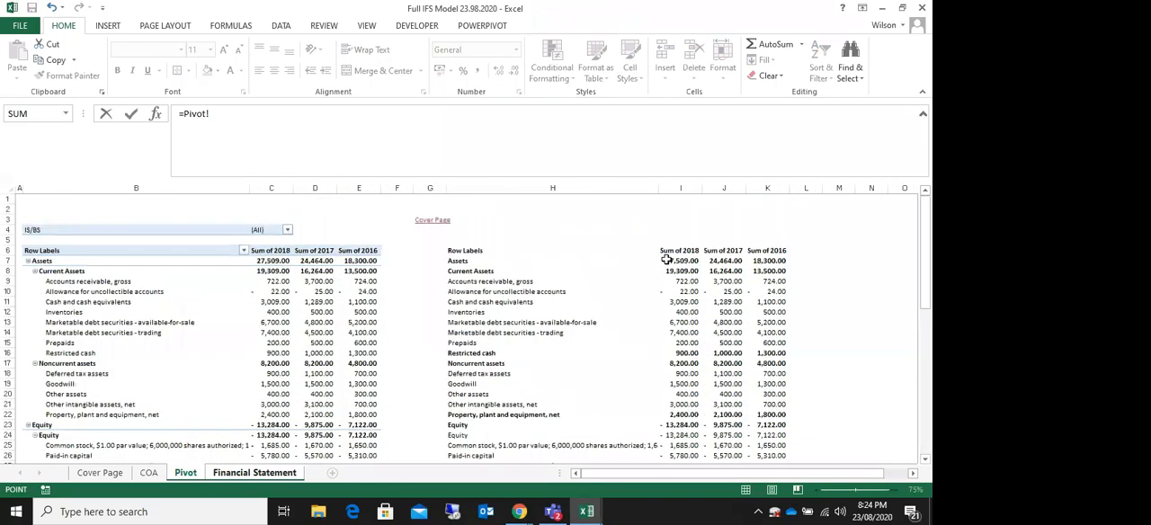
{"action": "left_click", "coordinate": [149, 475]}
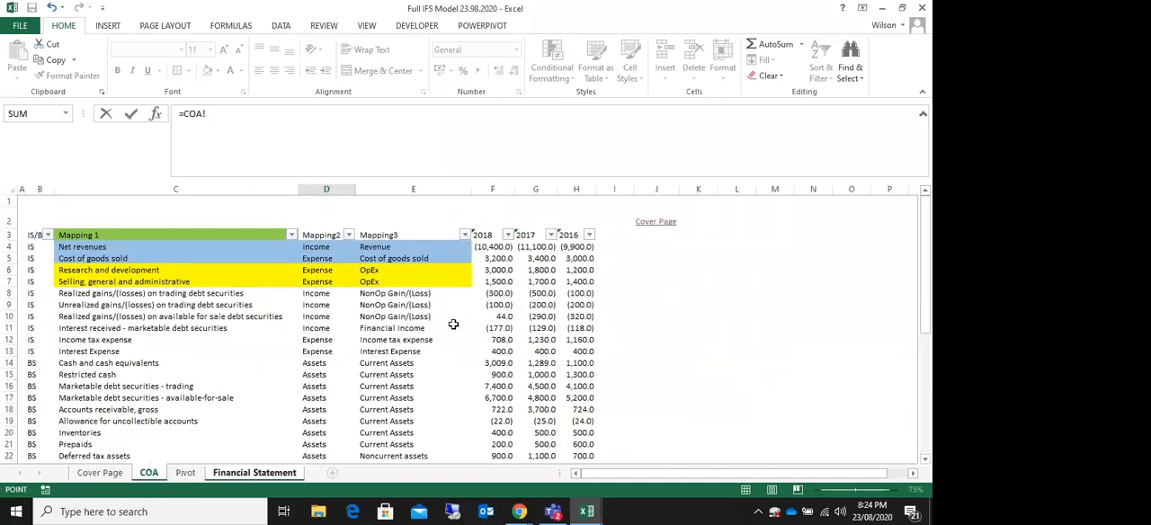
{"action": "left_click", "coordinate": [485, 235]}
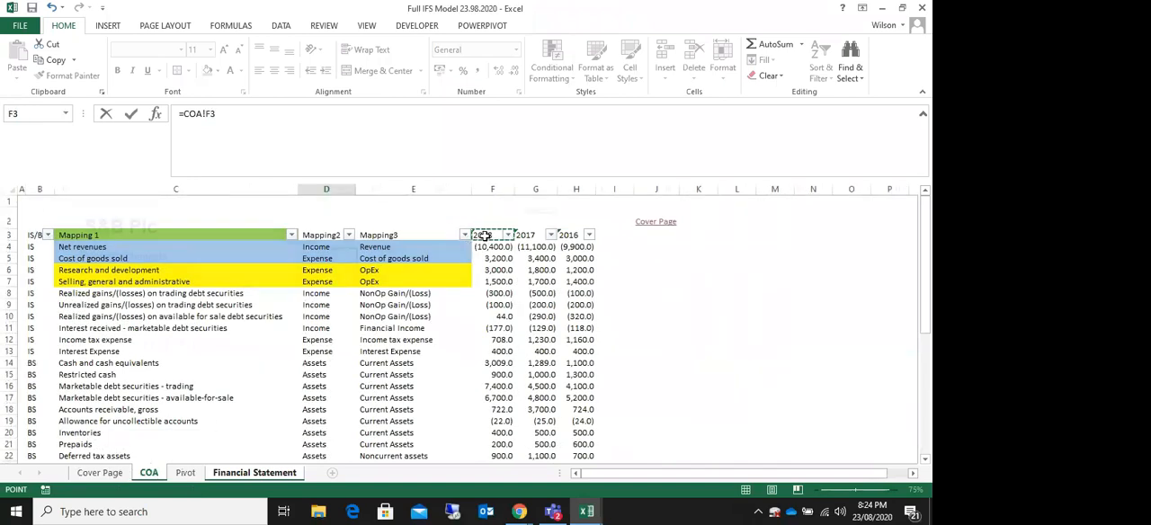
{"action": "key", "text": "Return"}
{"action": "left_click", "coordinate": [350, 257]}
{"action": "left_click_drag", "start_coordinate": [357, 261], "coordinate": [425, 261]}
{"action": "left_click", "coordinate": [526, 268]}
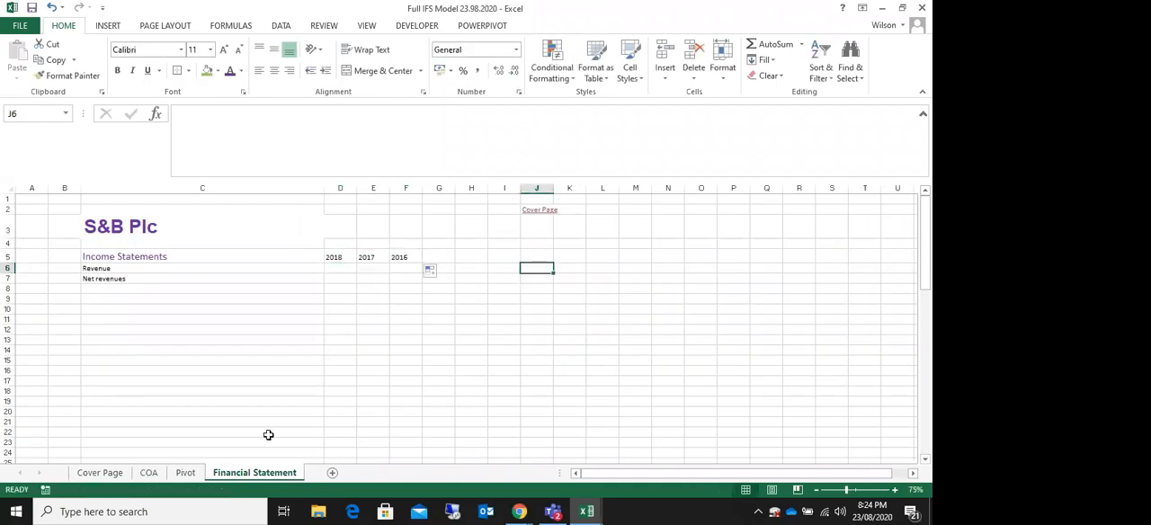
Step: Check the year header's source on the COA sheet and widen columns D to G of the Financial Statement sheet equally
{"action": "left_click", "coordinate": [149, 473]}
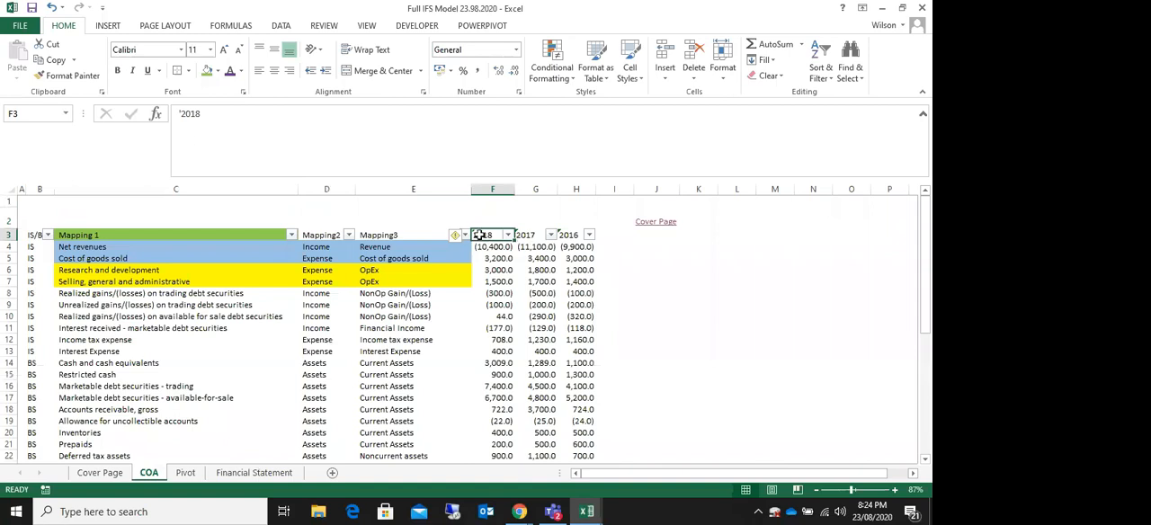
{"action": "left_click", "coordinate": [255, 473]}
{"action": "left_click_drag", "start_coordinate": [329, 257], "coordinate": [409, 258]}
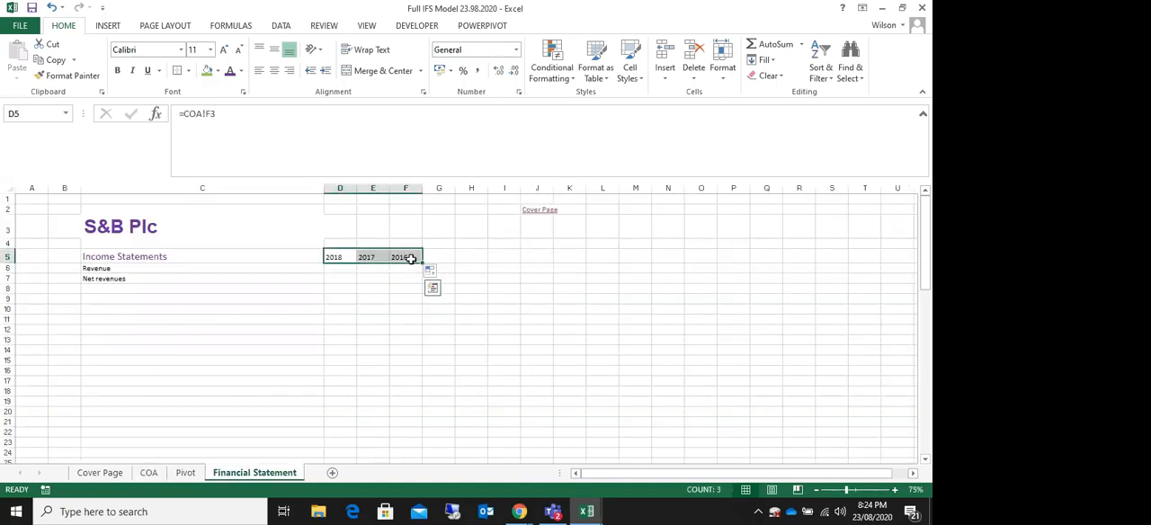
{"action": "left_click_drag", "start_coordinate": [341, 190], "coordinate": [435, 191]}
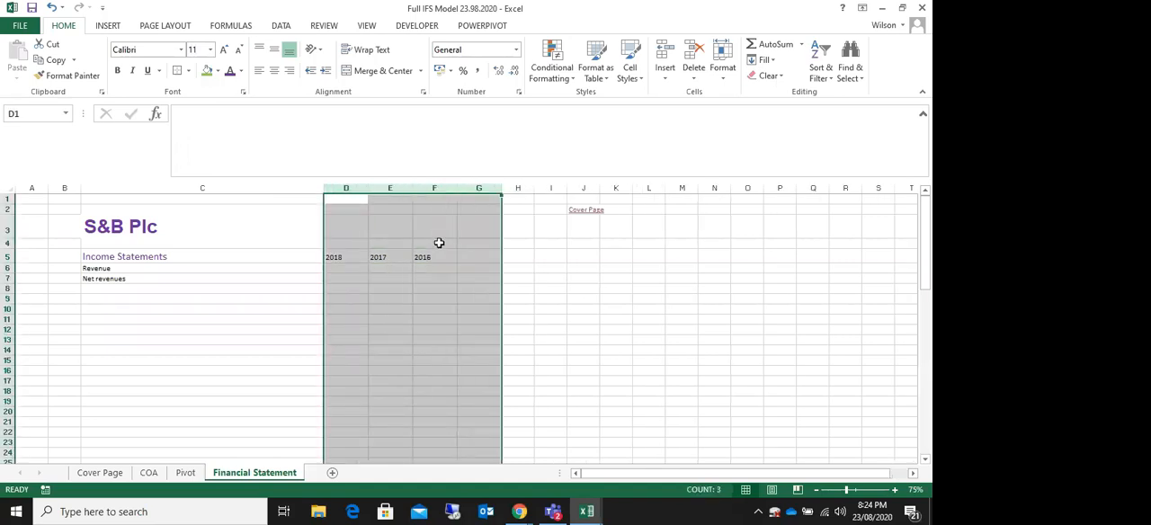
{"action": "left_click", "coordinate": [436, 243]}
{"action": "left_click", "coordinate": [137, 281]}
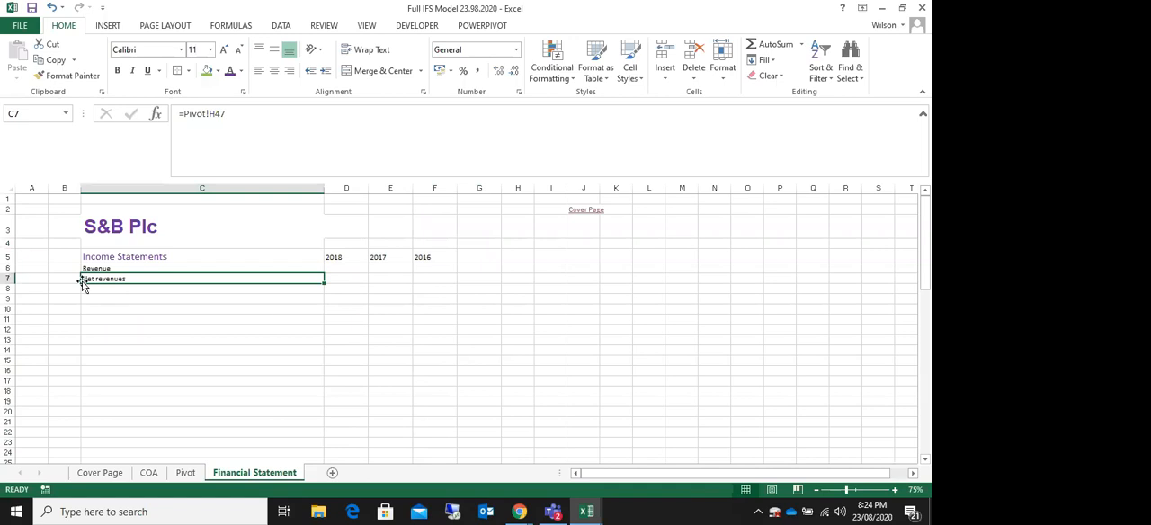
{"action": "left_click", "coordinate": [185, 473]}
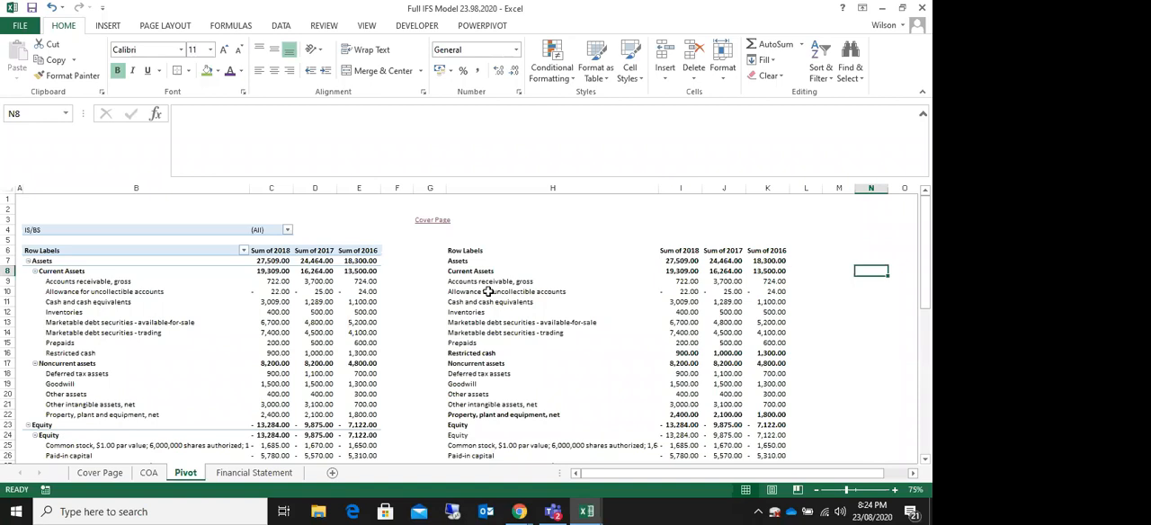
{"action": "left_click", "coordinate": [258, 473]}
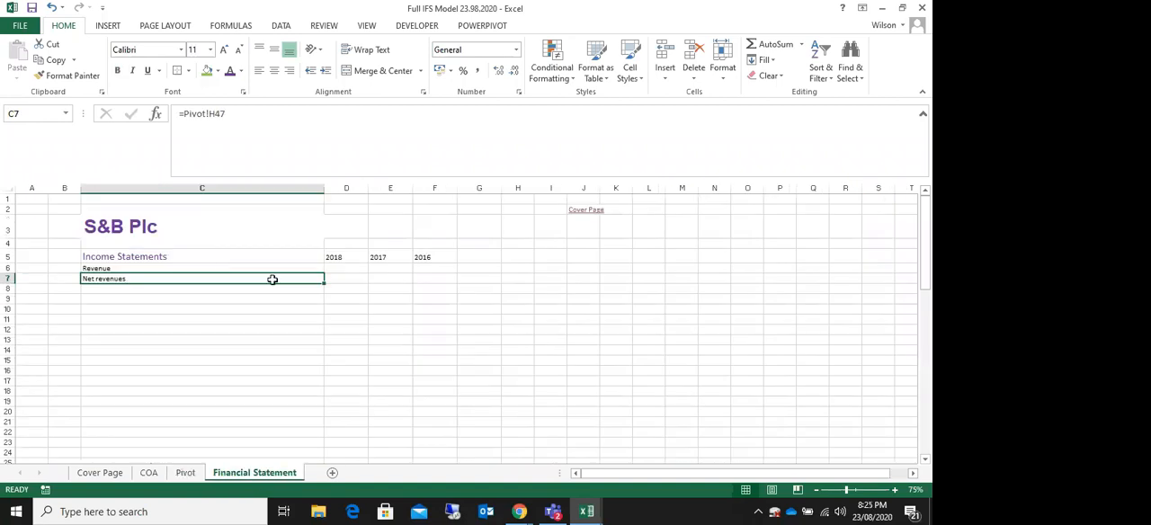
{"action": "left_click", "coordinate": [350, 278]}
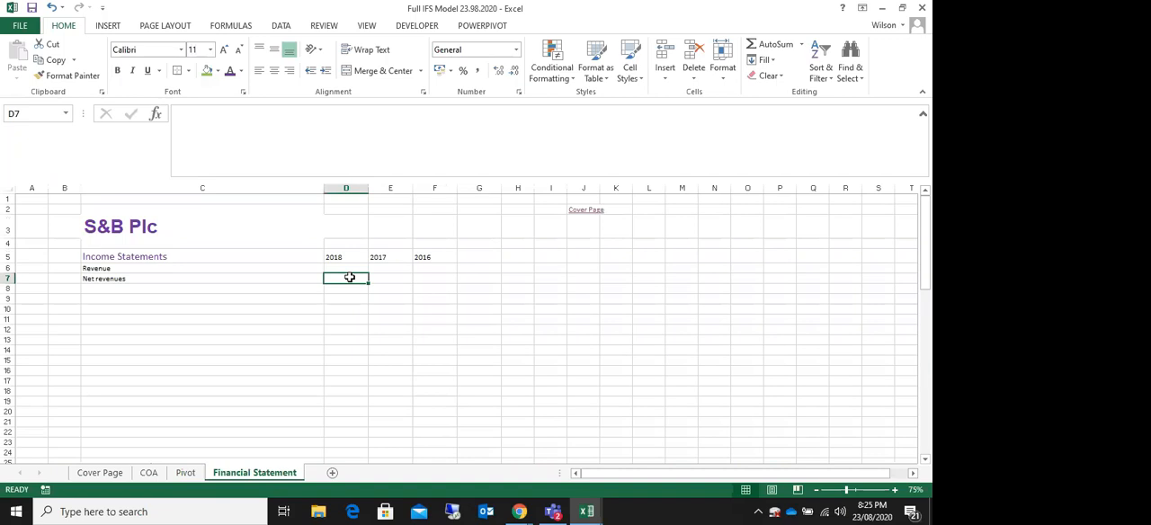
{"action": "left_click", "coordinate": [356, 227]}
{"action": "left_click", "coordinate": [435, 252]}
{"action": "left_click", "coordinate": [529, 267]}
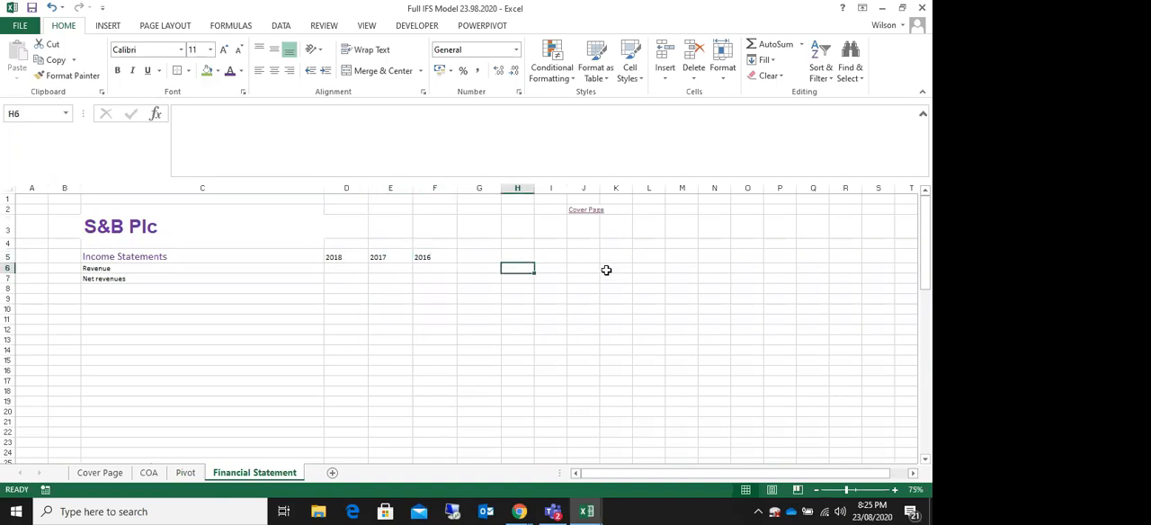
Step: Enter the labels Income, Expense, Liability, Asset and Equity in cells K6 to K10 of the Financial Statement sheet
{"action": "left_click", "coordinate": [607, 270]}
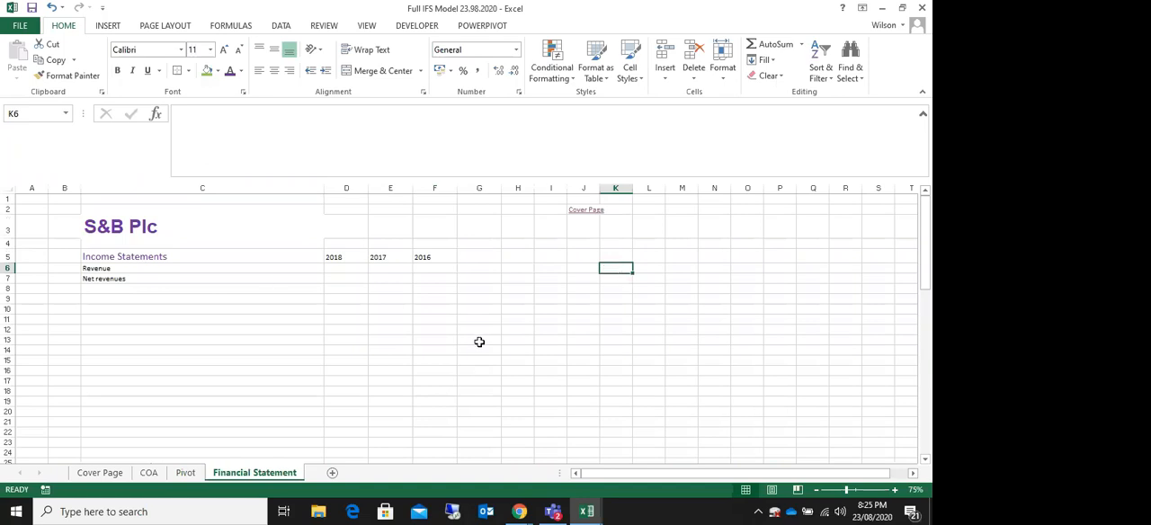
{"action": "type", "text": "Incme"}
{"action": "key", "text": "BackSpace"}
{"action": "key", "text": "BackSpace"}
{"action": "key", "text": "BackSpace"}
{"action": "type", "text": "com"}
{"action": "key", "text": "Return"}
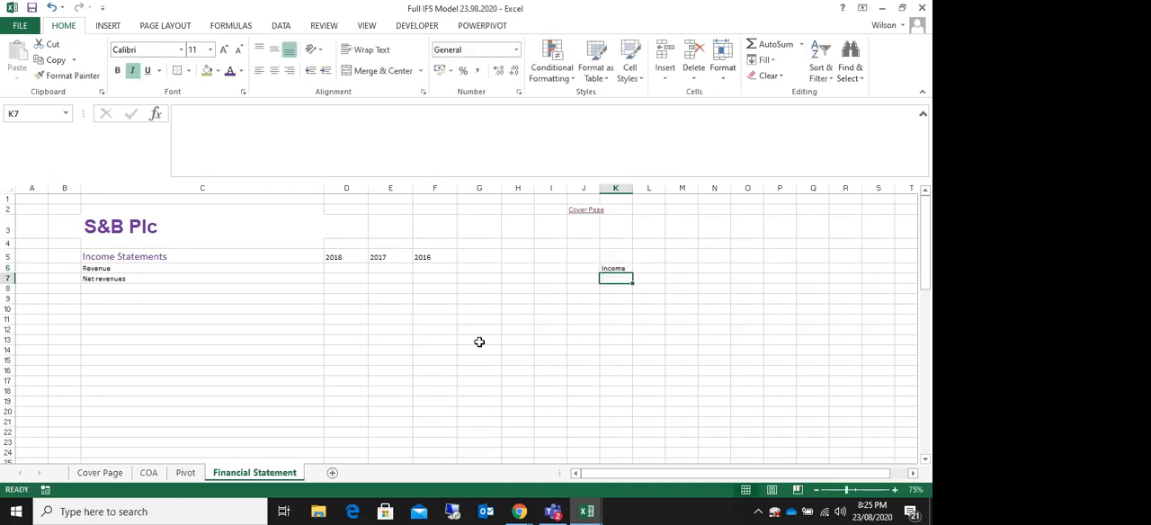
{"action": "type", "text": "Expen"}
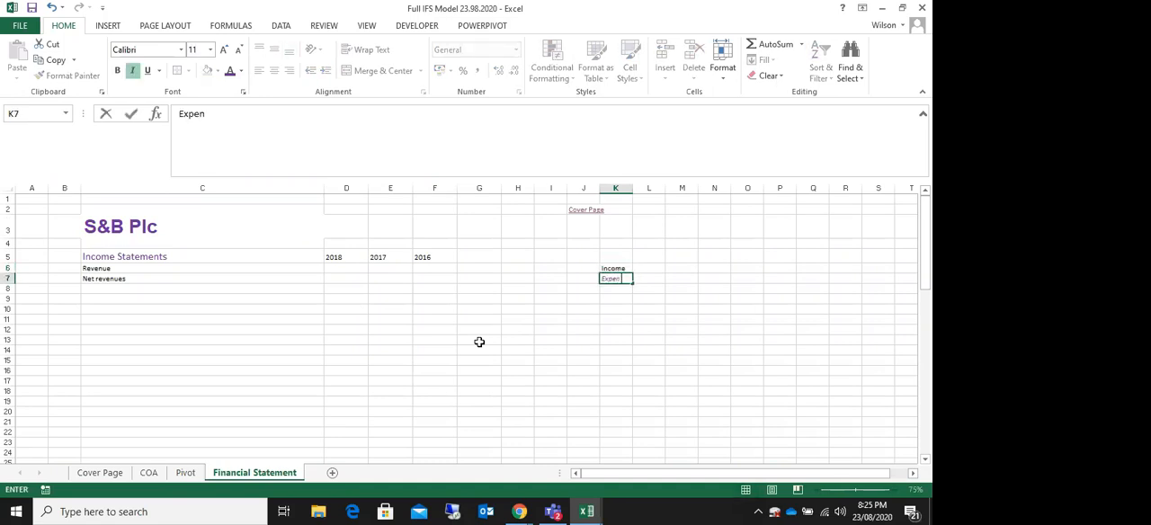
{"action": "key", "text": "Return"}
{"action": "type", "text": "Liability"}
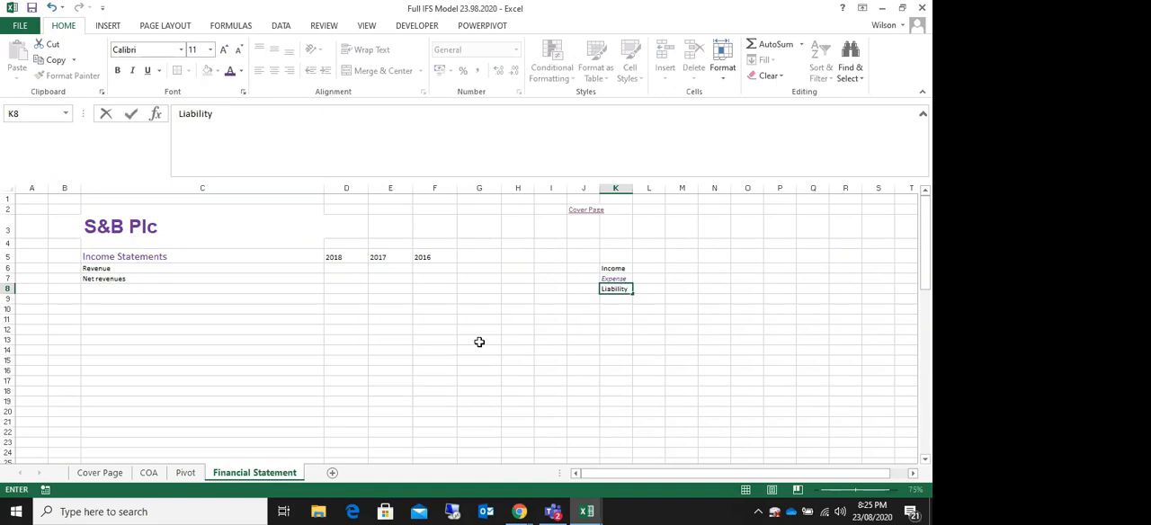
{"action": "key", "text": "Return"}
{"action": "type", "text": "Asset"}
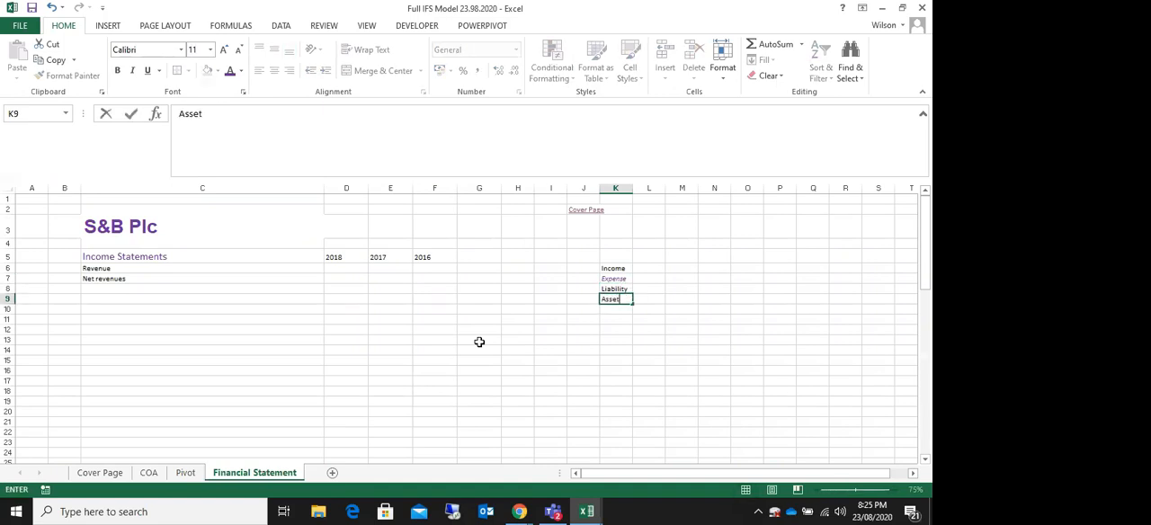
{"action": "key", "text": "Return"}
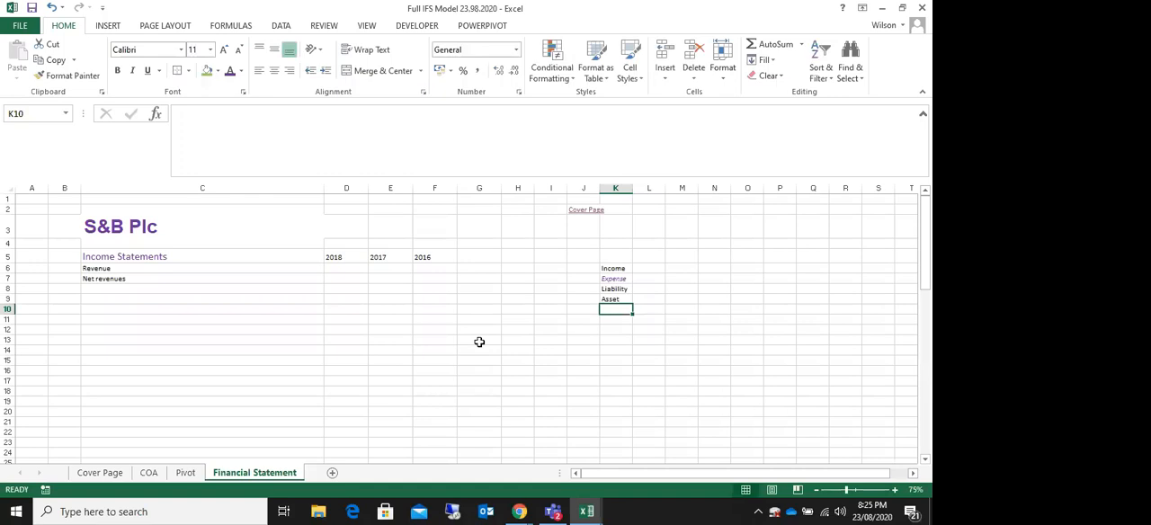
{"action": "type", "text": "Equity"}
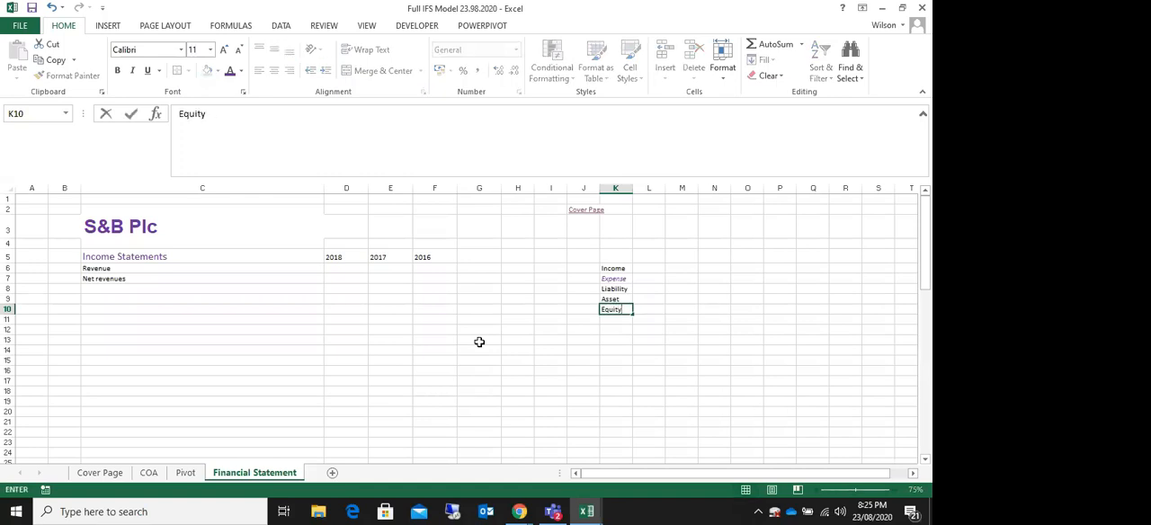
{"action": "key", "text": "Return"}
{"action": "left_click_drag", "start_coordinate": [615, 268], "coordinate": [617, 303]}
{"action": "left_click", "coordinate": [656, 275]}
{"action": "left_click", "coordinate": [614, 269]}
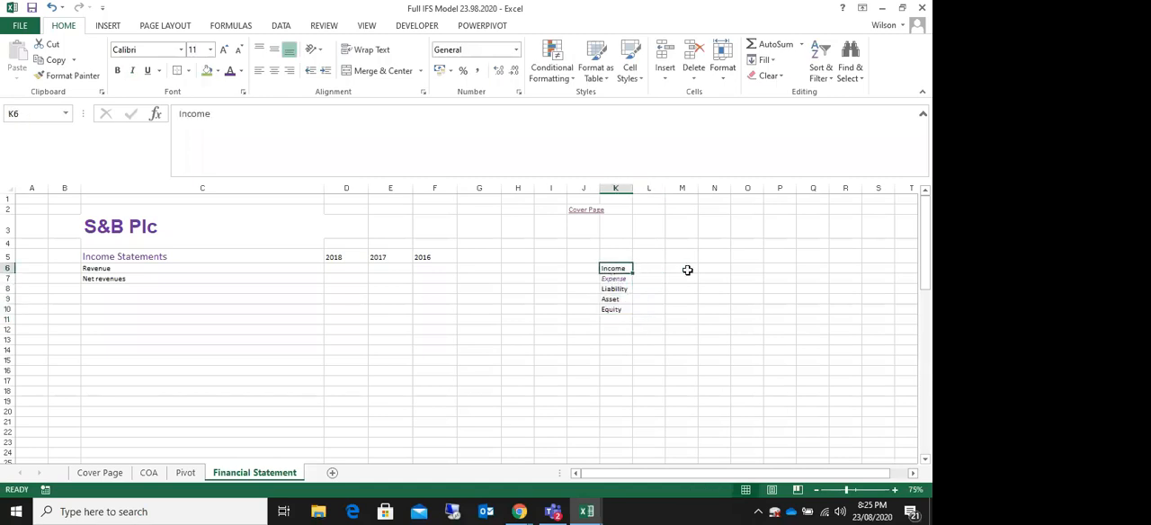
{"action": "left_click", "coordinate": [135, 271]}
{"action": "left_click", "coordinate": [141, 278]}
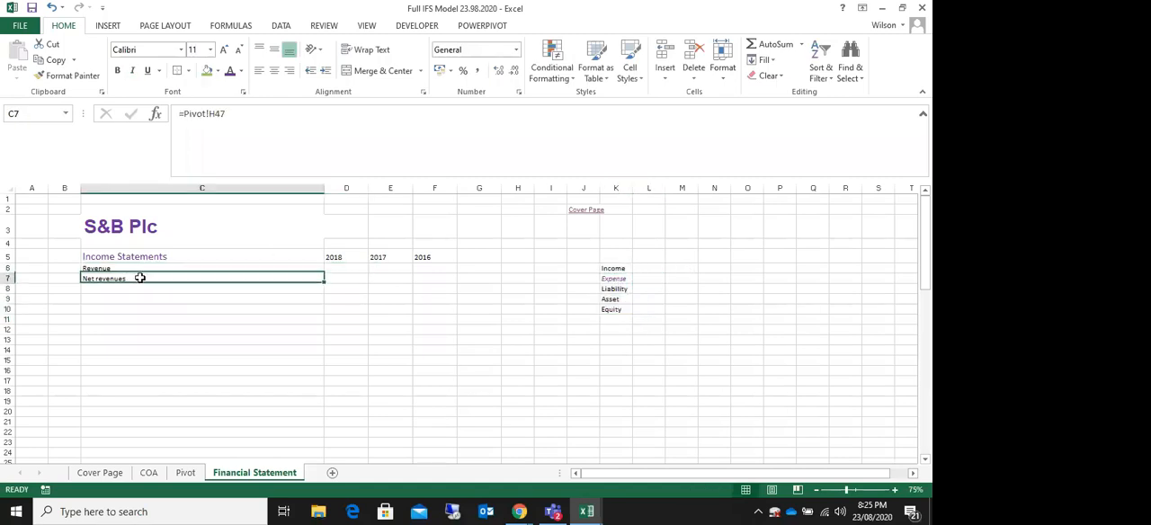
{"action": "left_click", "coordinate": [344, 268]}
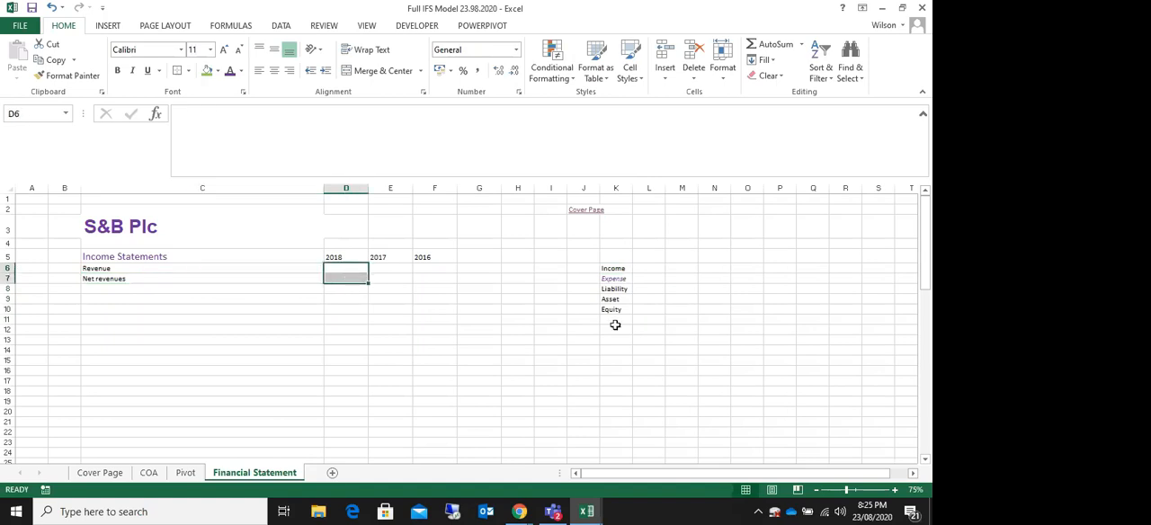
{"action": "left_click_drag", "start_coordinate": [619, 268], "coordinate": [615, 301]}
{"action": "left_click_drag", "start_coordinate": [620, 267], "coordinate": [613, 320]}
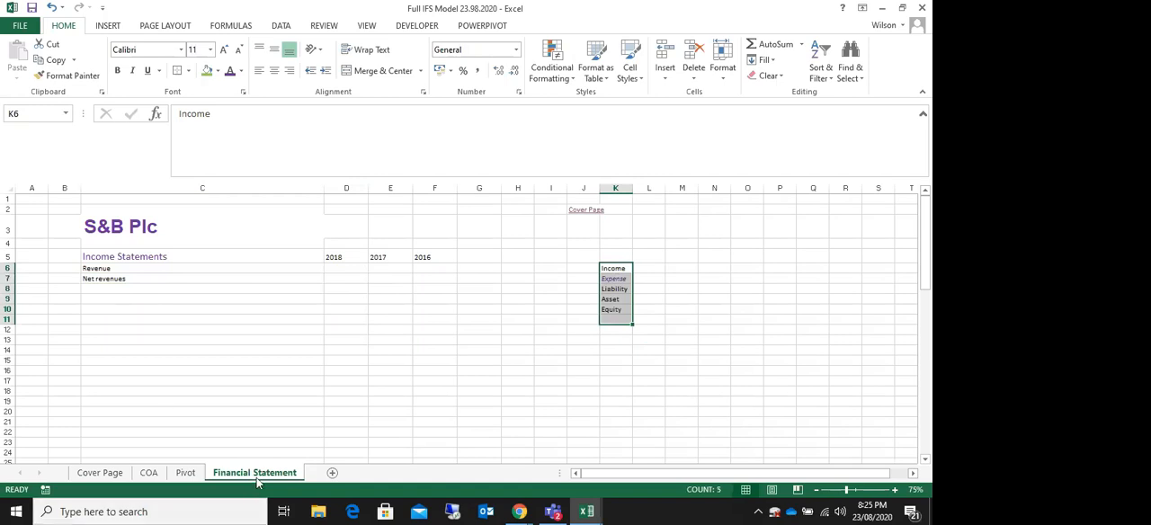
{"action": "left_click", "coordinate": [152, 258]}
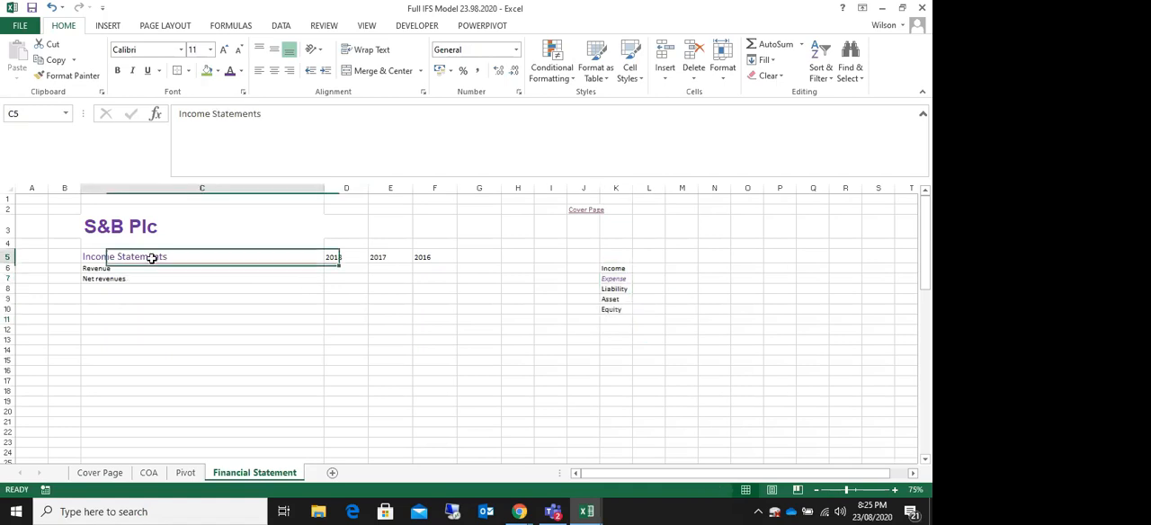
{"action": "left_click_drag", "start_coordinate": [334, 268], "coordinate": [347, 321]}
{"action": "left_click_drag", "start_coordinate": [329, 269], "coordinate": [437, 342]}
{"action": "left_click", "coordinate": [374, 269]}
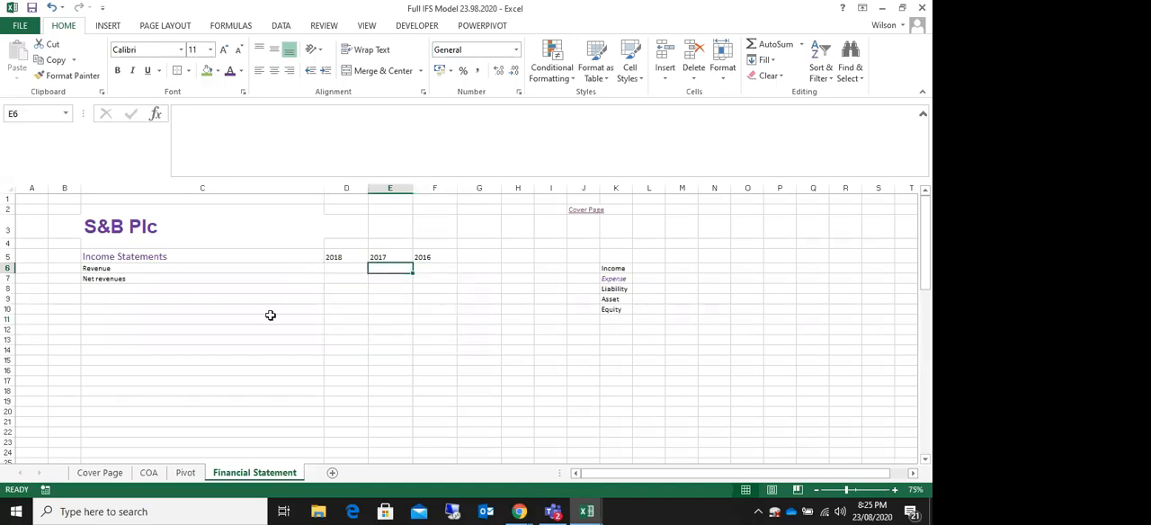
{"action": "left_click", "coordinate": [608, 268]}
{"action": "key", "text": "ctrl+shift+Down"}
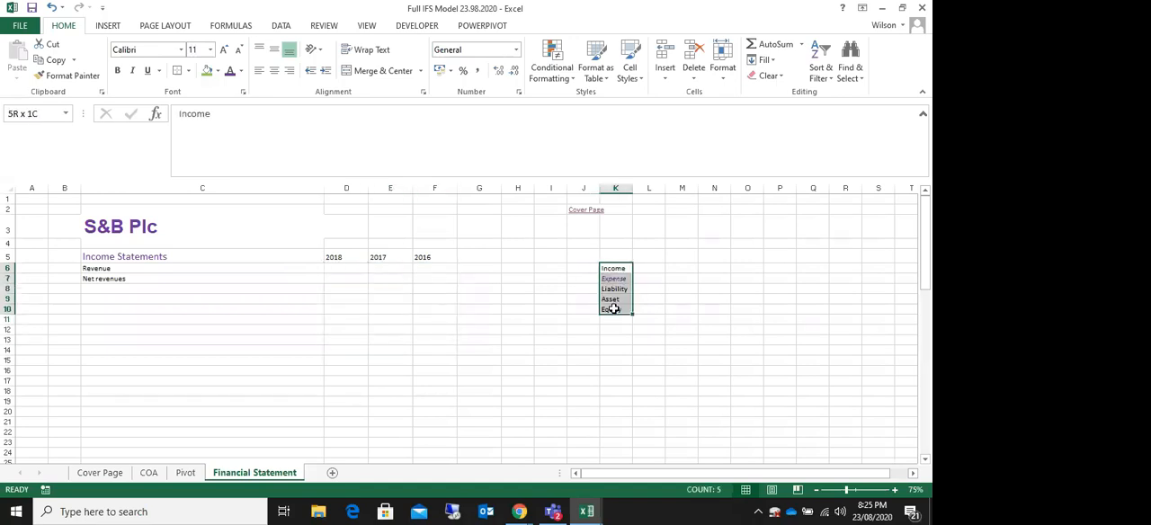
{"action": "left_click_drag", "start_coordinate": [613, 268], "coordinate": [611, 310]}
{"action": "left_click", "coordinate": [615, 268]}
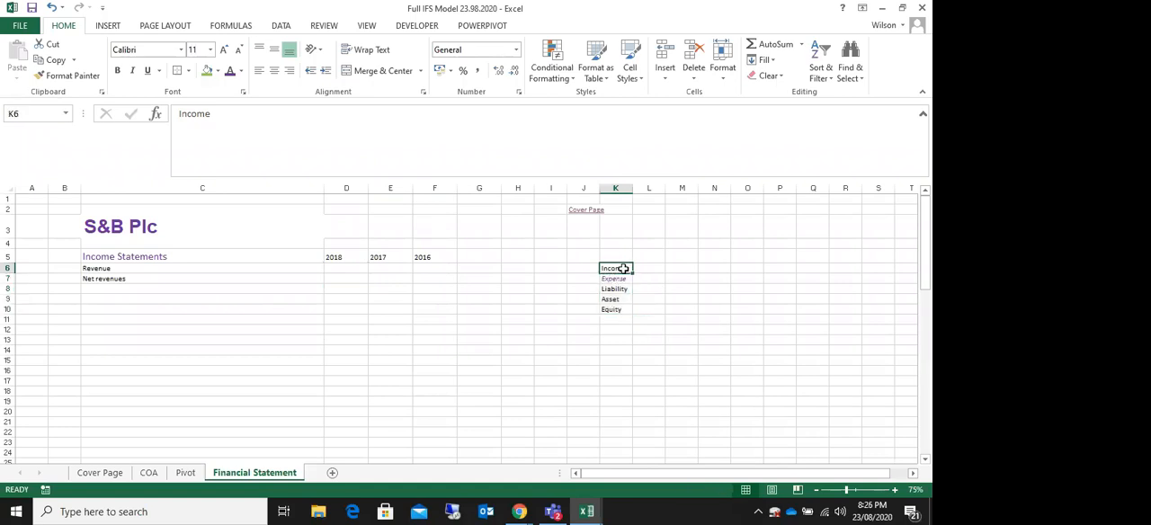
Step: Enter a minus sign in cell L6 as the sign for Income
{"action": "left_click", "coordinate": [640, 269]}
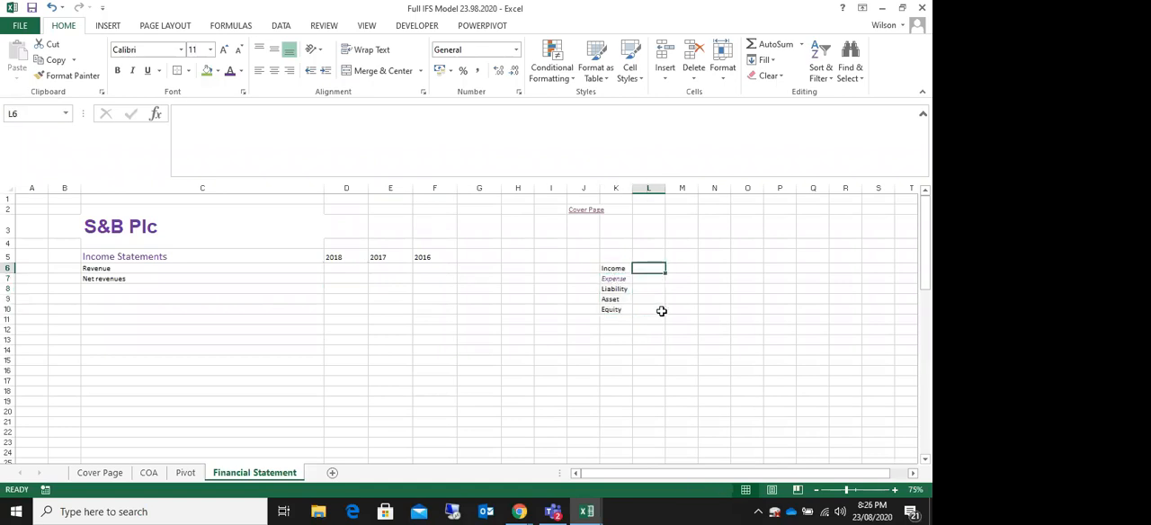
{"action": "type", "text": "-"}
{"action": "key", "text": "Return"}
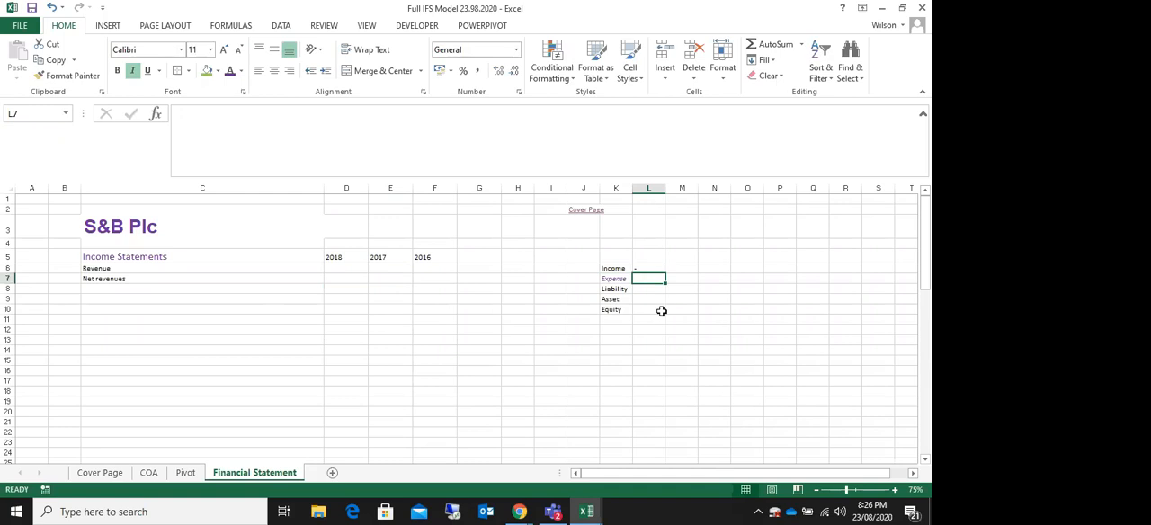
{"action": "type", "text": "+"}
{"action": "left_click", "coordinate": [647, 286]}
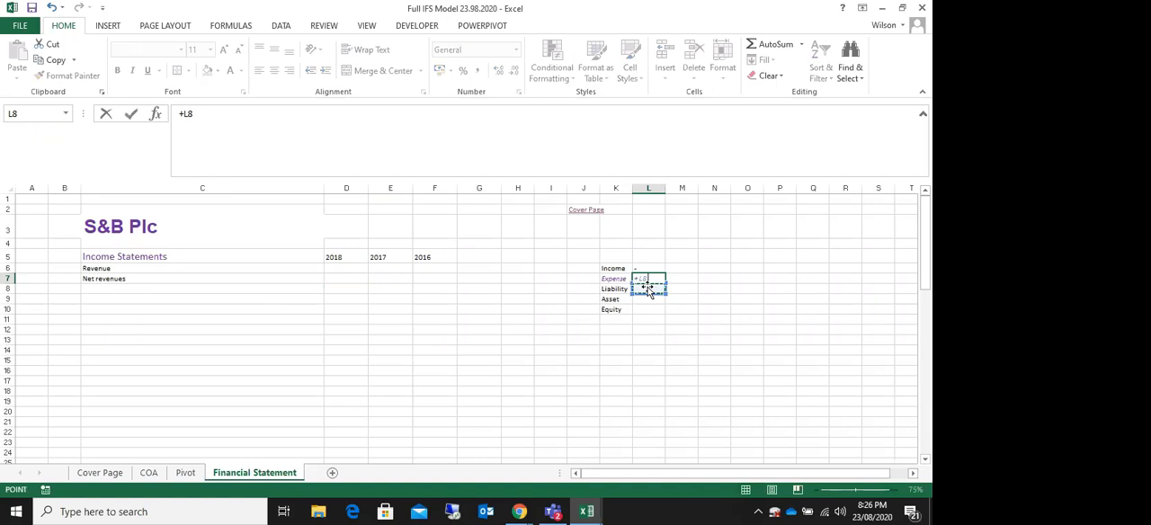
{"action": "key", "text": "Escape"}
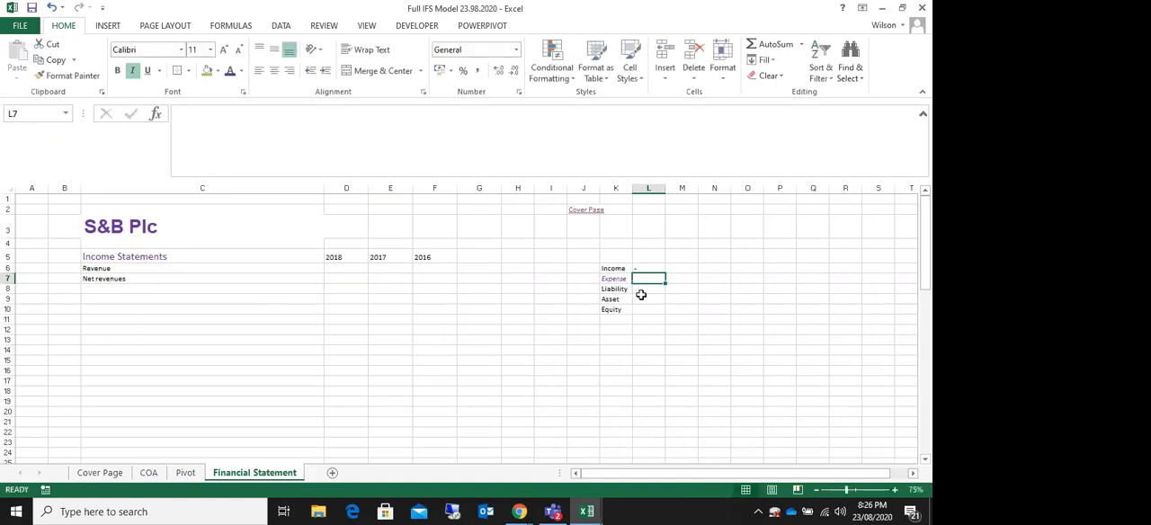
{"action": "left_click", "coordinate": [638, 289]}
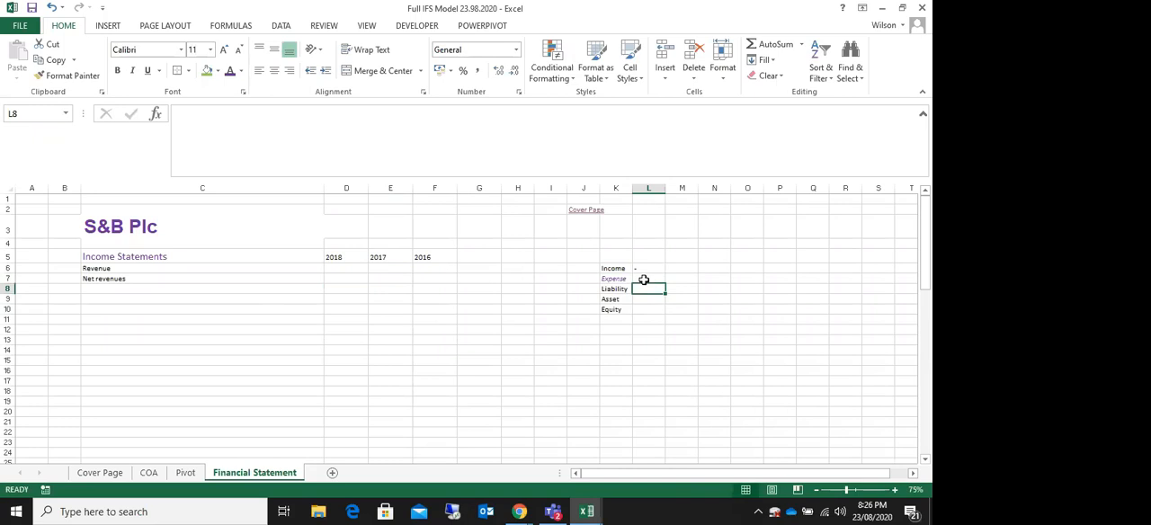
{"action": "left_click", "coordinate": [645, 282]}
{"action": "left_click", "coordinate": [643, 289]}
{"action": "left_click", "coordinate": [640, 301]}
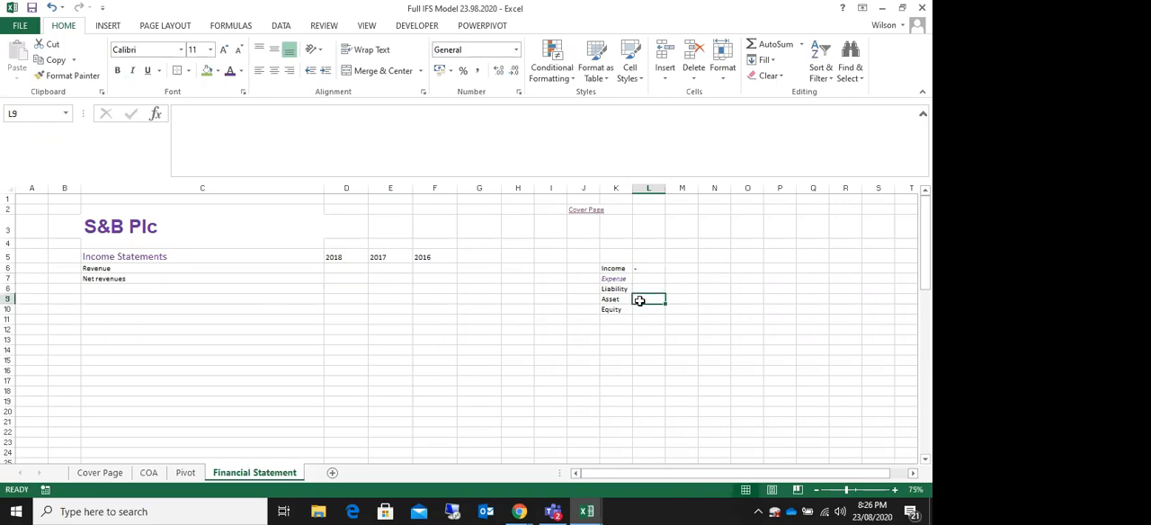
{"action": "left_click", "coordinate": [640, 310]}
{"action": "left_click", "coordinate": [602, 268]}
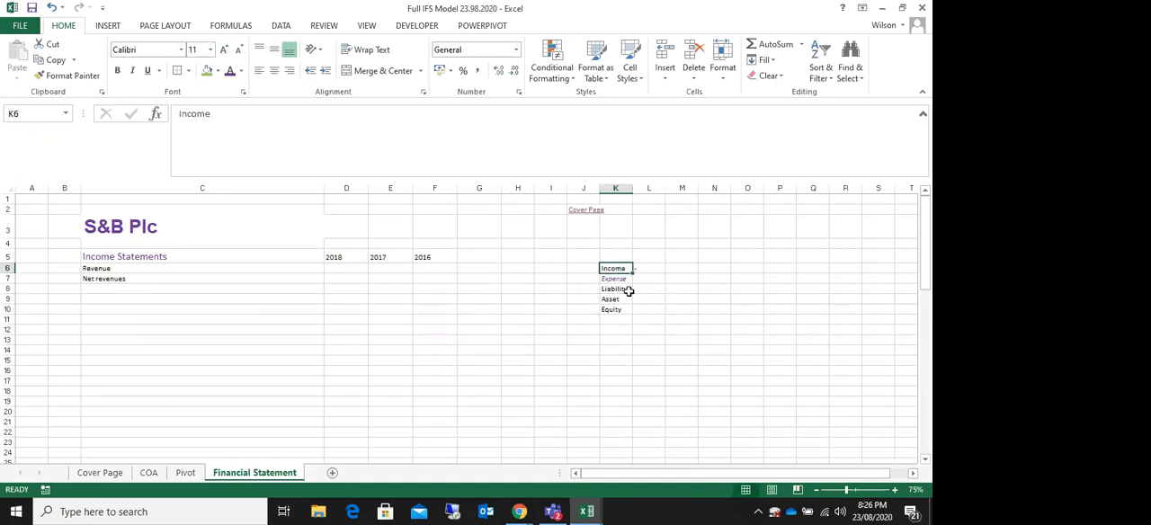
Step: Examine the signs of the income, asset and equity amounts on the Pivot sheet, returning to the Financial Statement sheet's Net revenues row
{"action": "left_click", "coordinate": [151, 473]}
{"action": "left_click", "coordinate": [185, 473]}
{"action": "scroll", "coordinate": [724, 291], "scroll_direction": "down", "scroll_amount": 3}
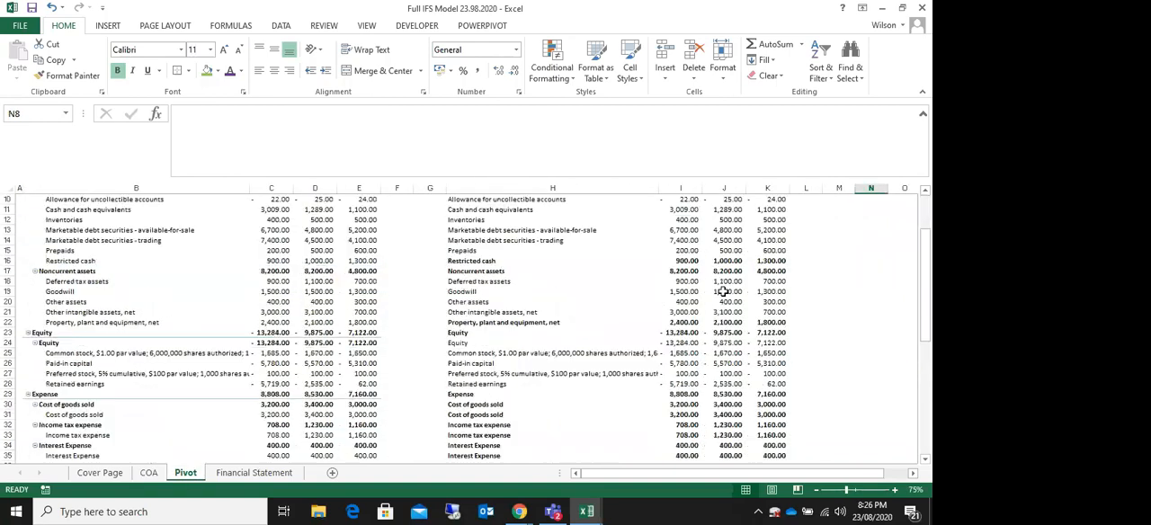
{"action": "scroll", "coordinate": [724, 292], "scroll_direction": "down", "scroll_amount": 2}
{"action": "scroll", "coordinate": [724, 292], "scroll_direction": "down", "scroll_amount": 5}
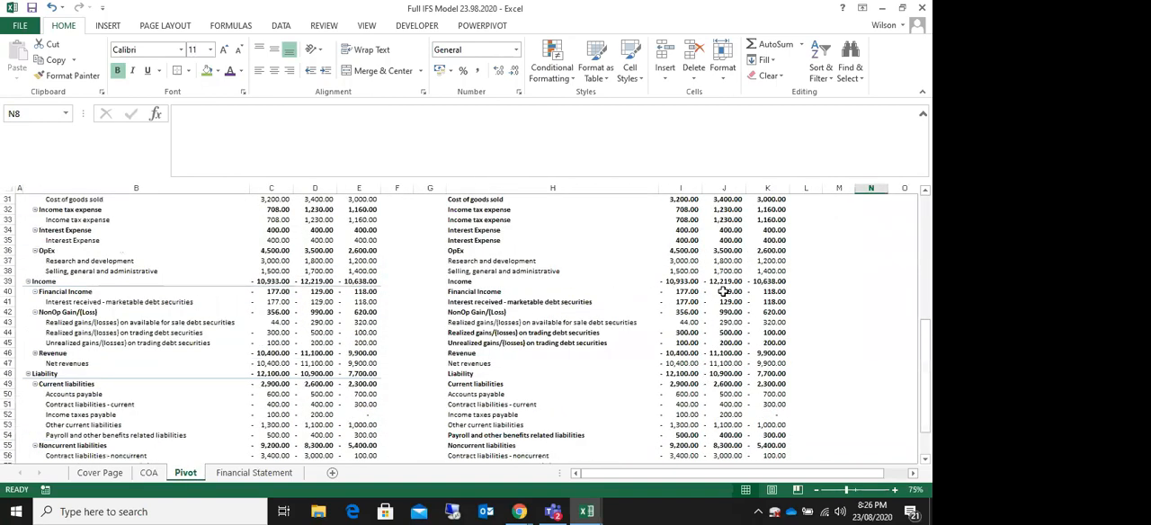
{"action": "left_click_drag", "start_coordinate": [670, 293], "coordinate": [672, 311]}
{"action": "scroll", "coordinate": [672, 310], "scroll_direction": "up", "scroll_amount": 10}
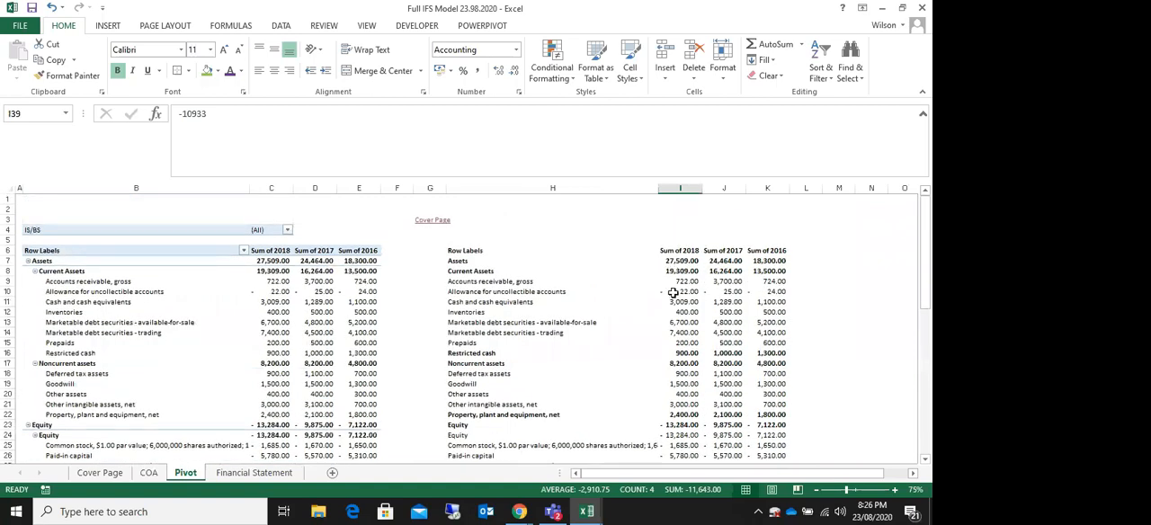
{"action": "left_click", "coordinate": [672, 292]}
{"action": "left_click", "coordinate": [733, 293]}
{"action": "scroll", "coordinate": [779, 309], "scroll_direction": "down", "scroll_amount": 4}
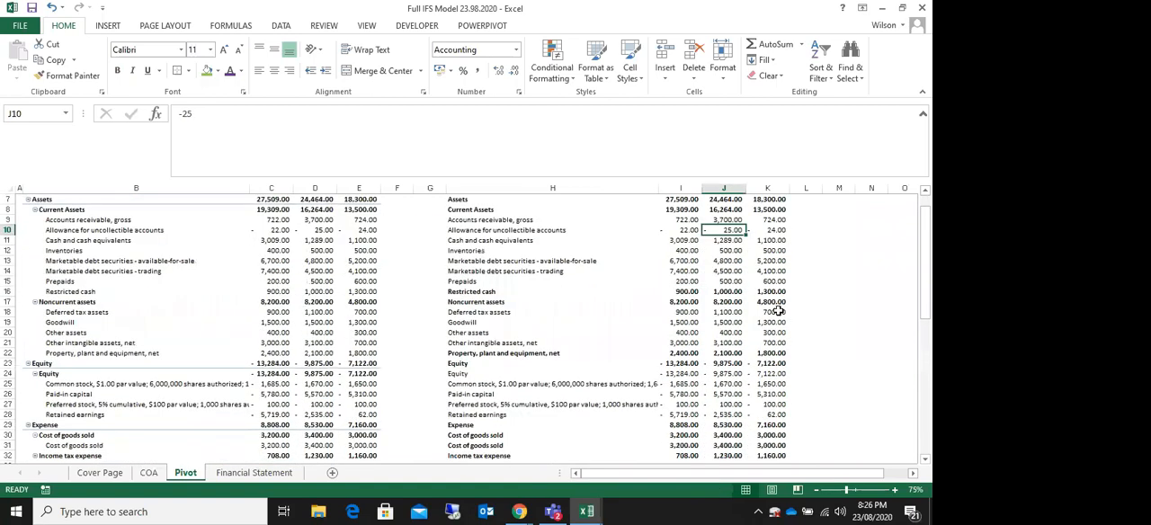
{"action": "left_click", "coordinate": [673, 312]}
{"action": "left_click", "coordinate": [673, 350]}
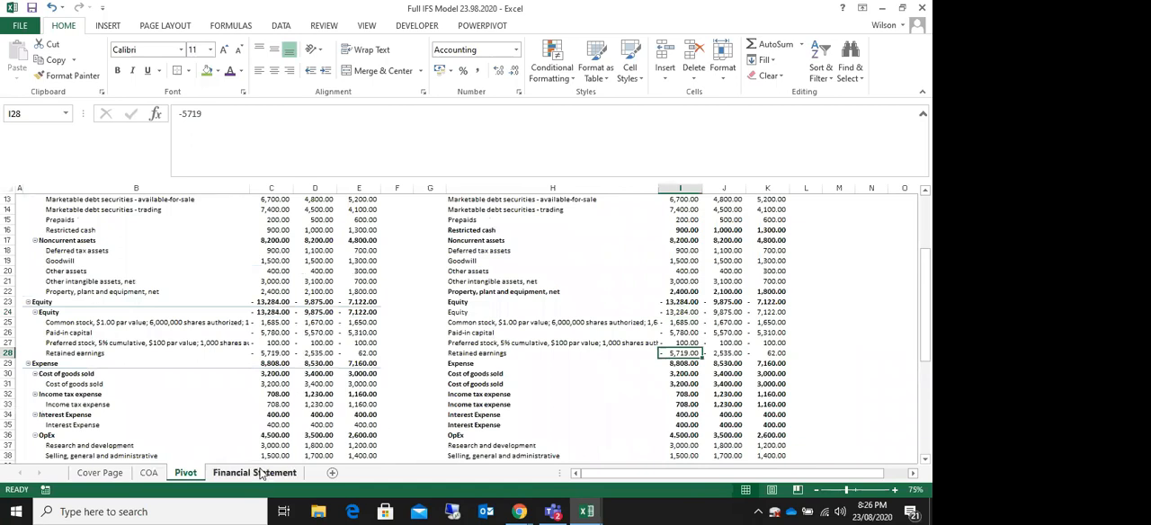
{"action": "left_click", "coordinate": [262, 472]}
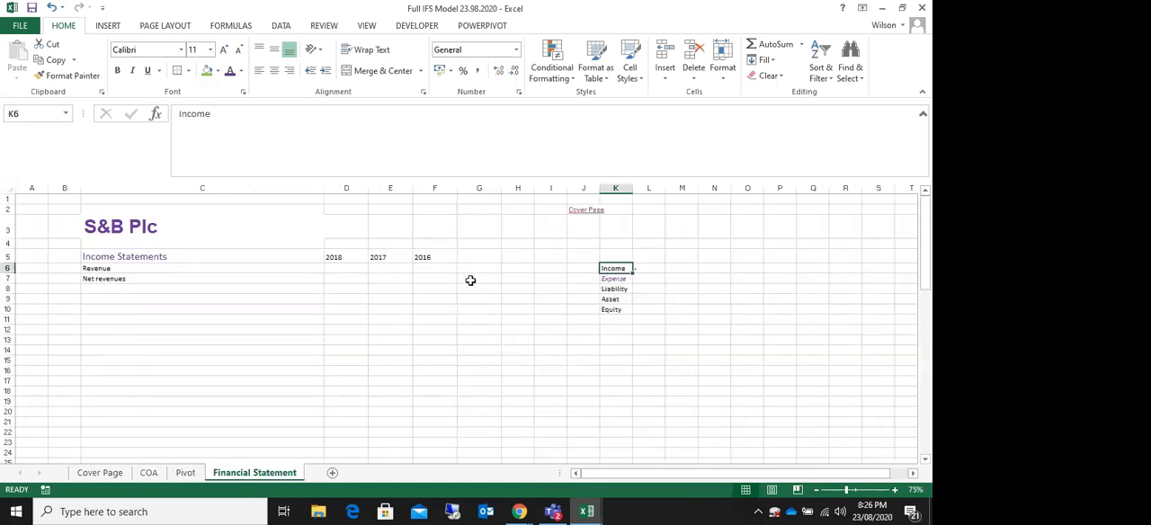
{"action": "left_click", "coordinate": [339, 279]}
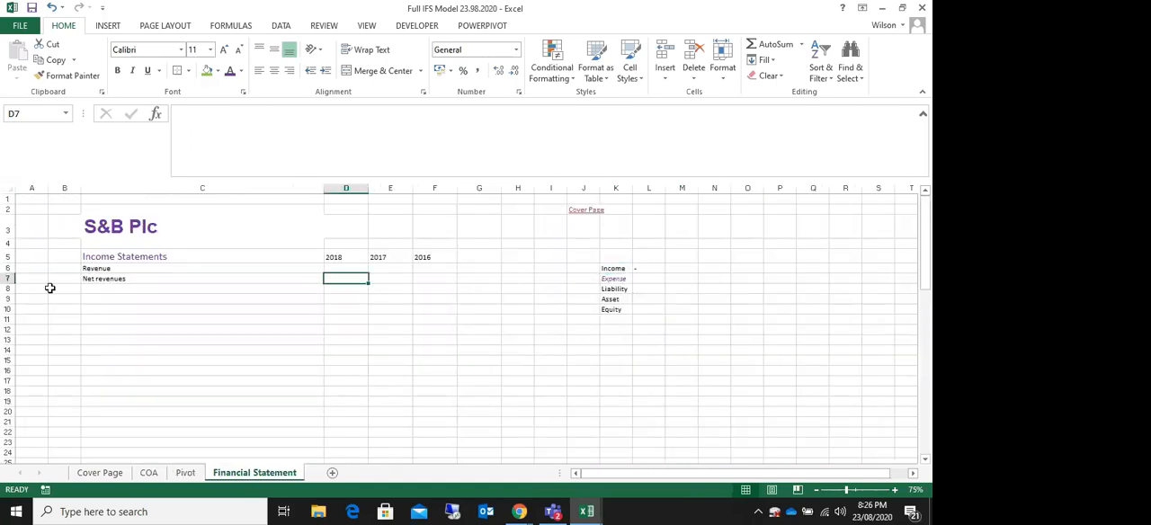
{"action": "left_click", "coordinate": [100, 280]}
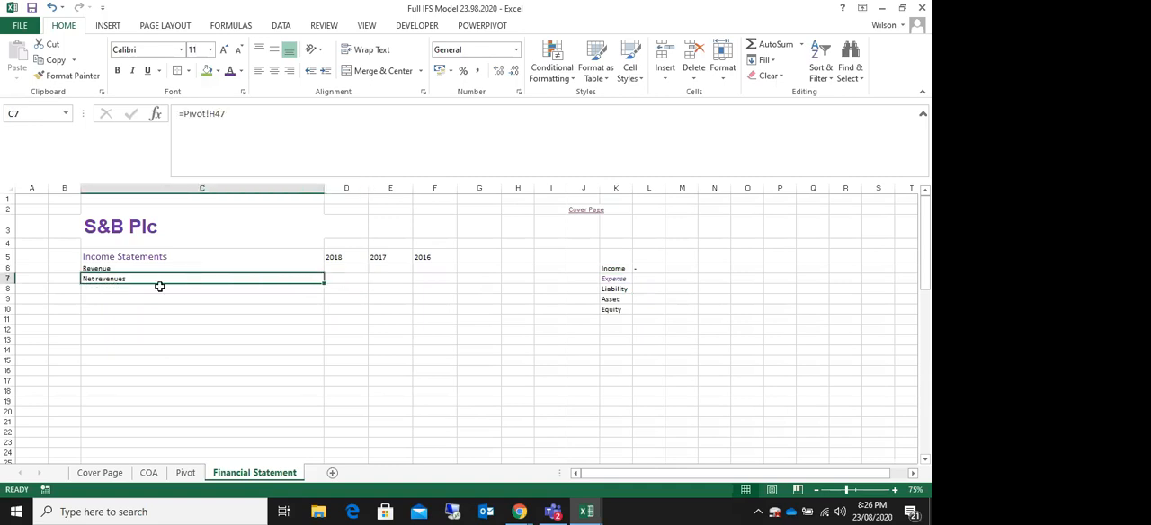
Step: Enter the signs + for Expense, - for Liability, + for Asset and - for Equity as text in cells L7 to L10
{"action": "left_click", "coordinate": [634, 279]}
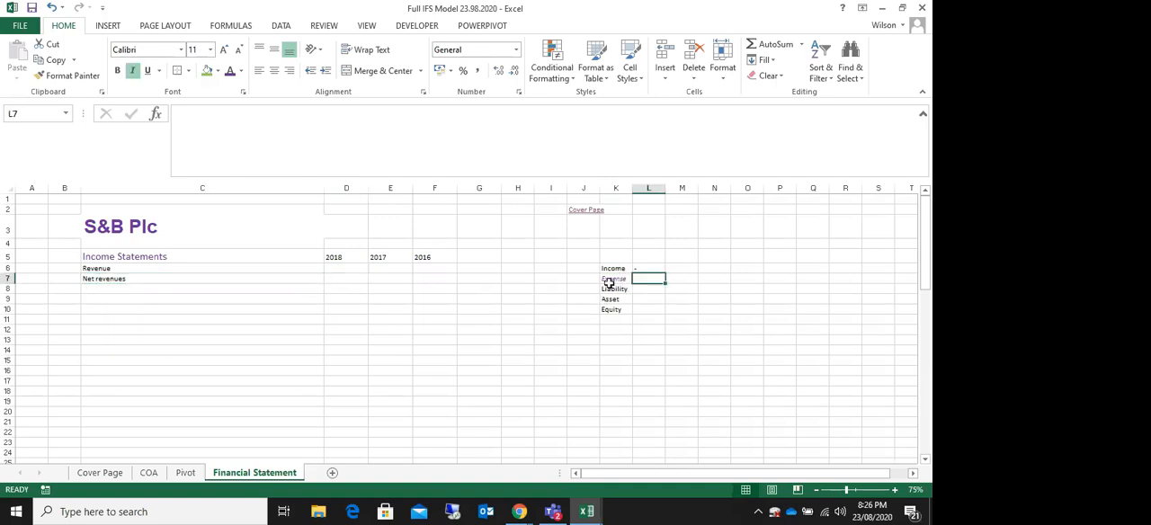
{"action": "type", "text": "'+"}
{"action": "key", "text": "Return"}
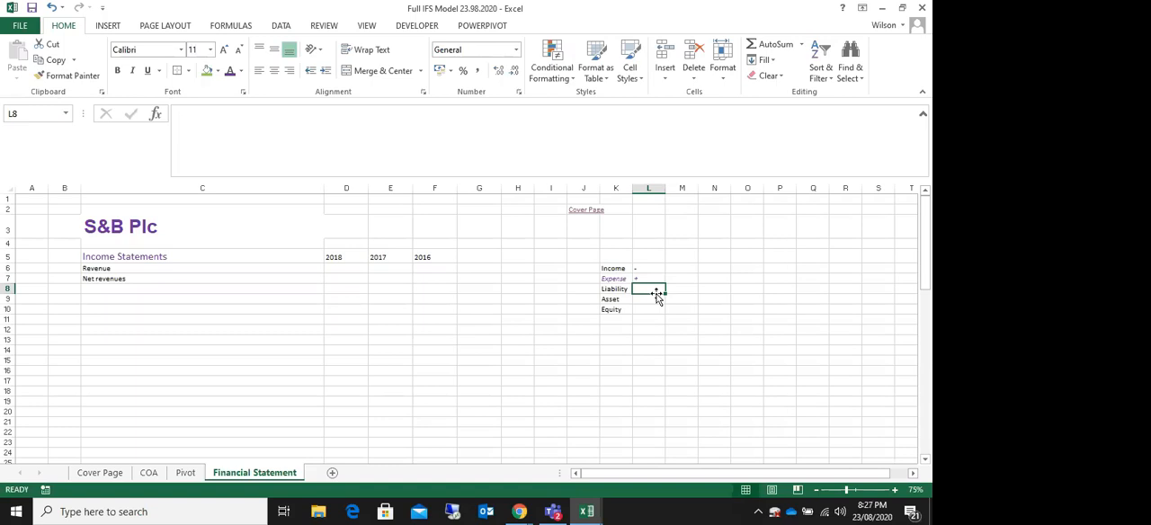
{"action": "type", "text": "'"}
{"action": "key", "text": "Return"}
{"action": "type", "text": "'"}
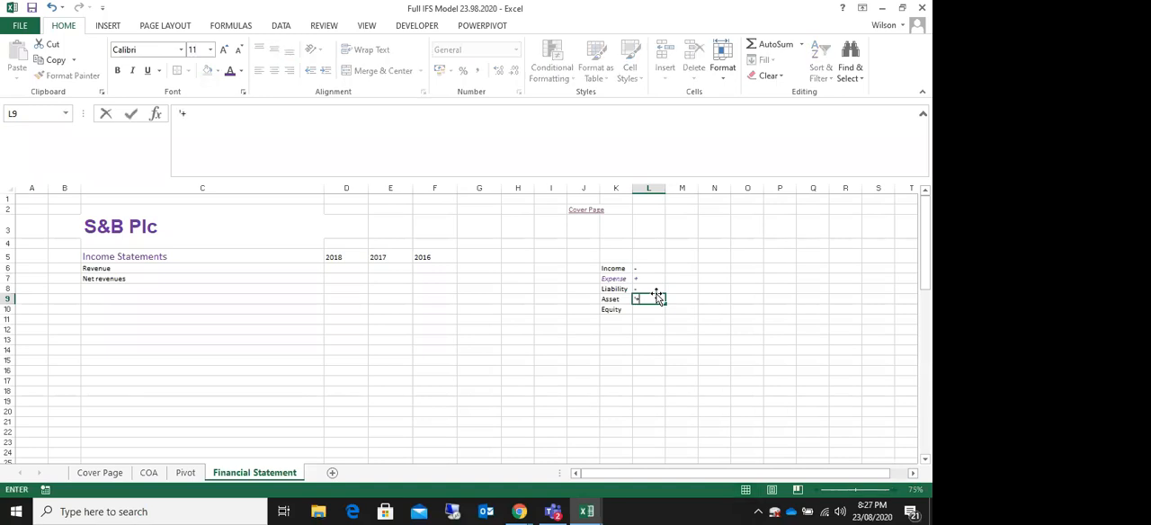
{"action": "key", "text": "Return"}
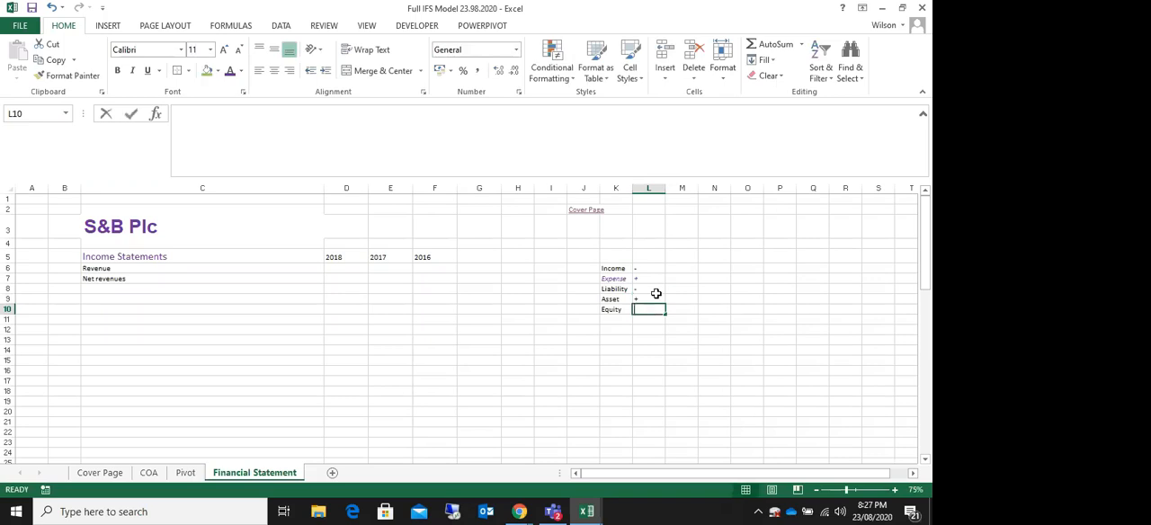
{"action": "type", "text": "'-"}
{"action": "key", "text": "Return"}
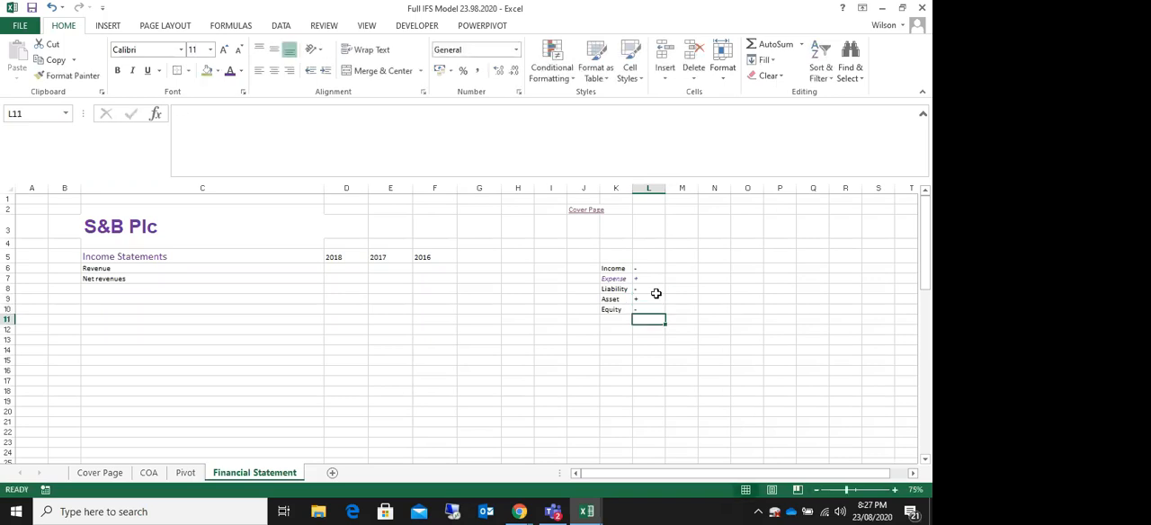
Step: Copy the formatting of the Income label in K6 onto the Expense label in K7
{"action": "left_click", "coordinate": [617, 279]}
{"action": "left_click", "coordinate": [616, 268]}
{"action": "left_click", "coordinate": [76, 75]}
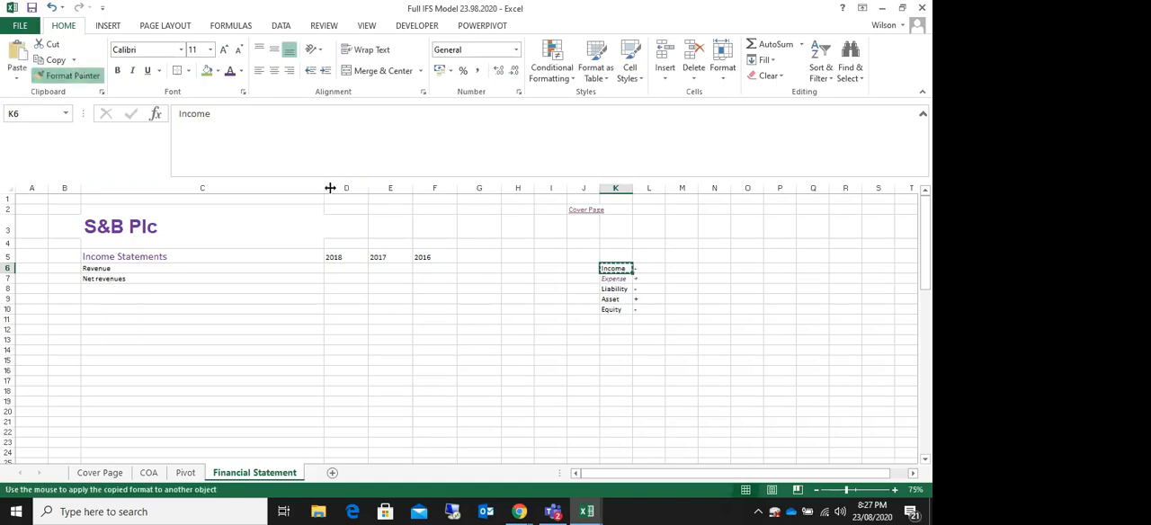
{"action": "left_click", "coordinate": [620, 279]}
{"action": "left_click", "coordinate": [674, 257]}
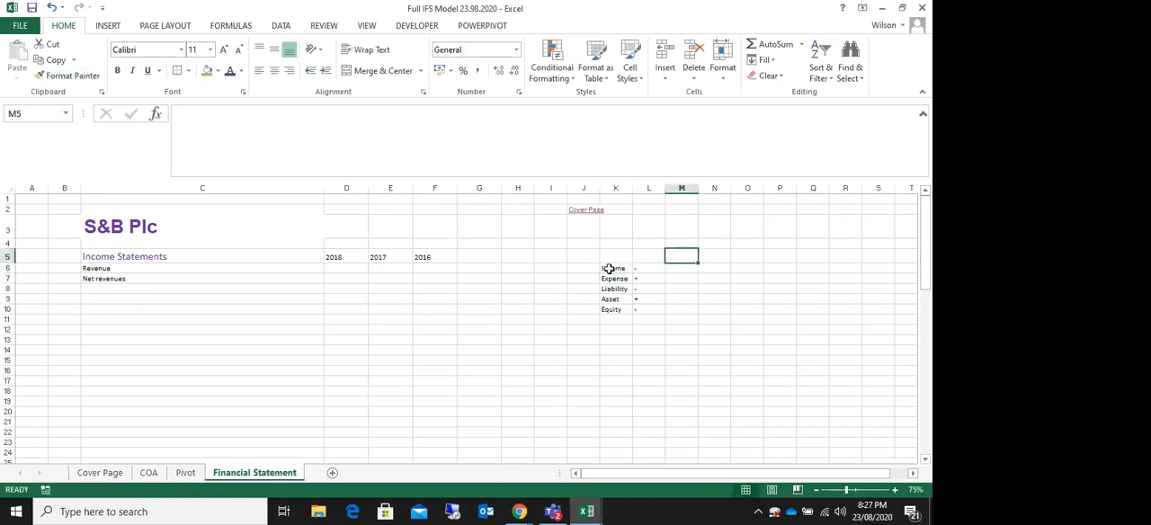
Step: Fill the sign convention table in K6:L10 with a grey background colour
{"action": "left_click_drag", "start_coordinate": [609, 268], "coordinate": [657, 317]}
{"action": "left_click_drag", "start_coordinate": [616, 268], "coordinate": [645, 305]}
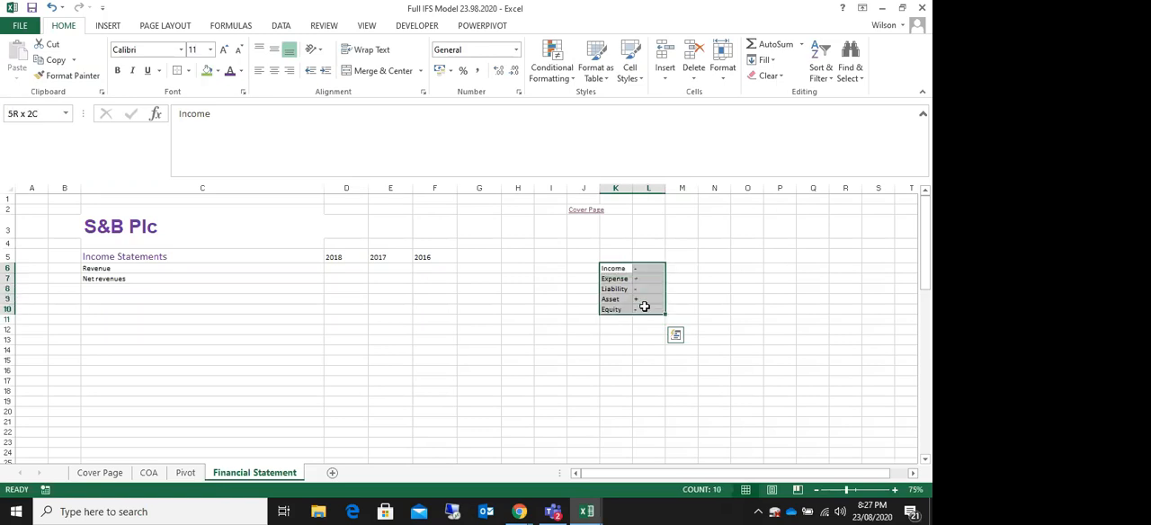
{"action": "left_click", "coordinate": [218, 72]}
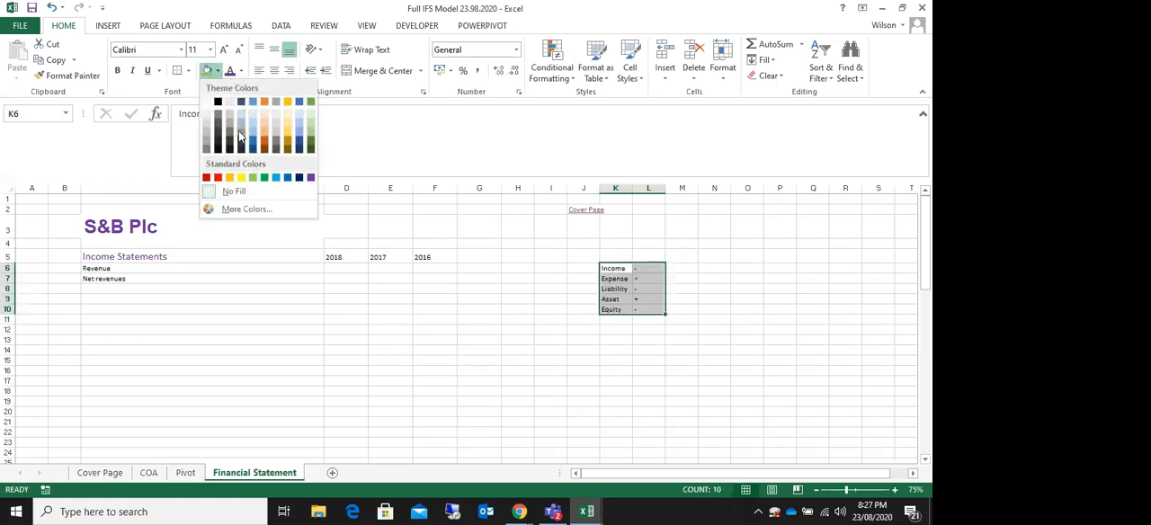
{"action": "left_click", "coordinate": [230, 126]}
{"action": "left_click", "coordinate": [370, 296]}
{"action": "key", "text": "Down"}
{"action": "key", "text": "Down"}
Step: Enter =-Pivot!I47 in cell D7 to bring in the 2018 net revenues with the sign reversed
{"action": "left_click", "coordinate": [134, 289]}
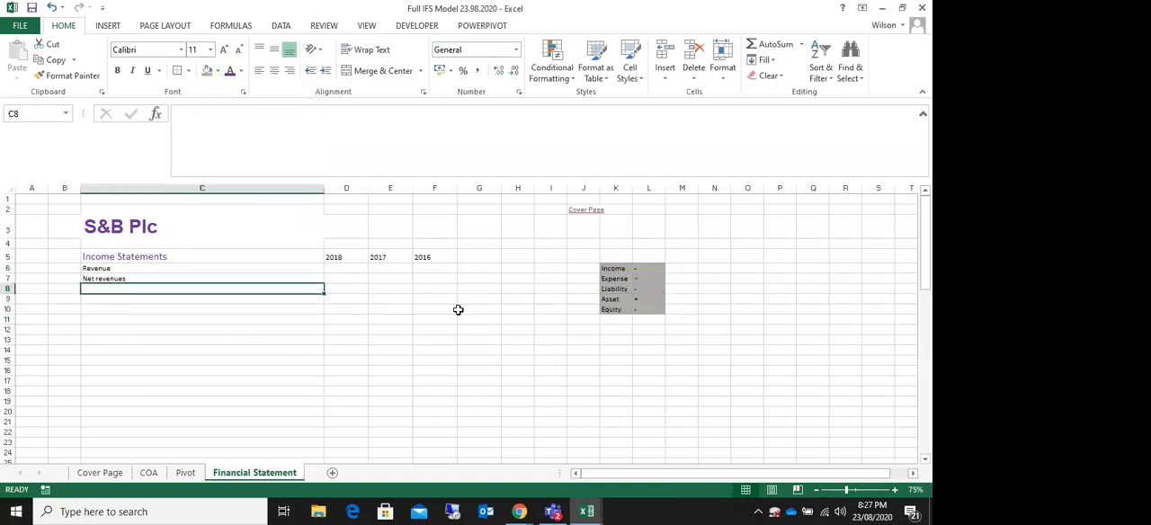
{"action": "left_click", "coordinate": [121, 278]}
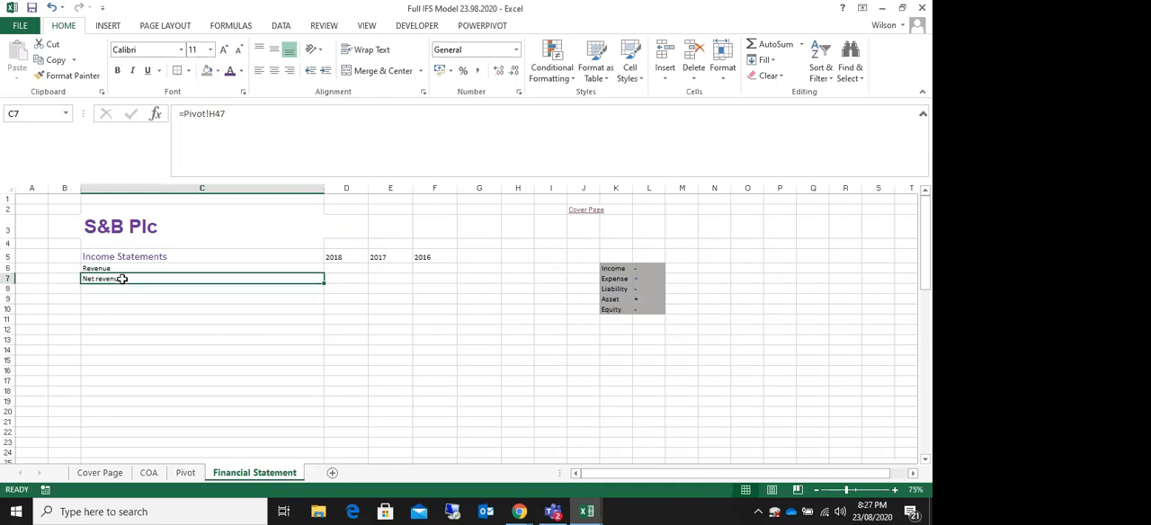
{"action": "left_click", "coordinate": [349, 277]}
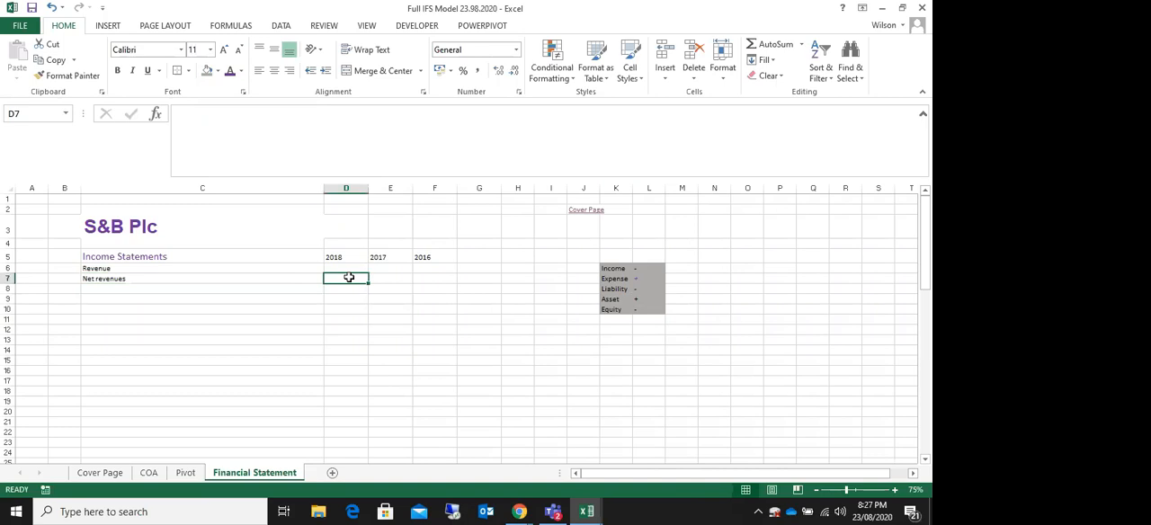
{"action": "type", "text": "="}
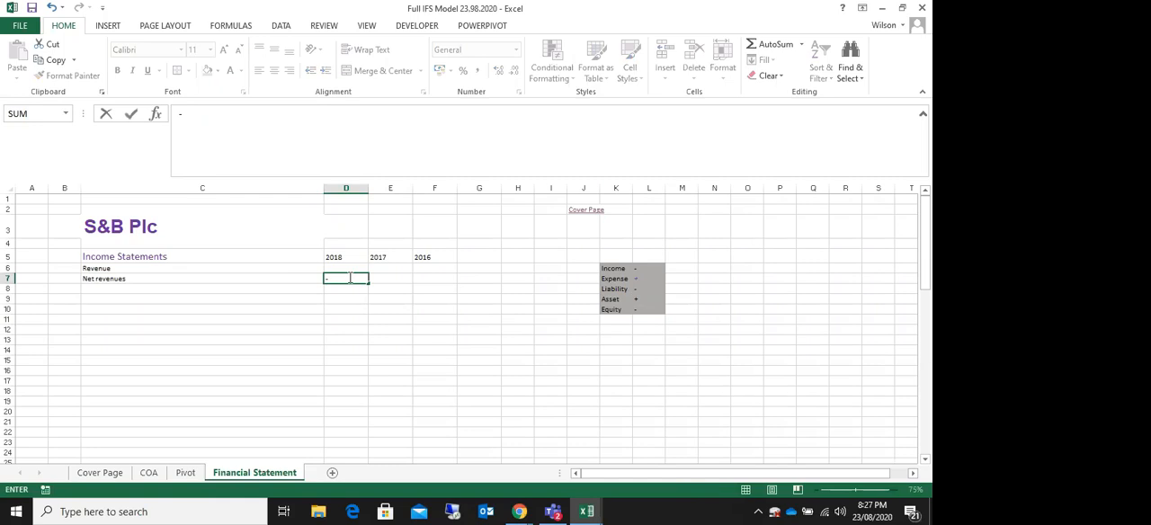
{"action": "left_click", "coordinate": [185, 474]}
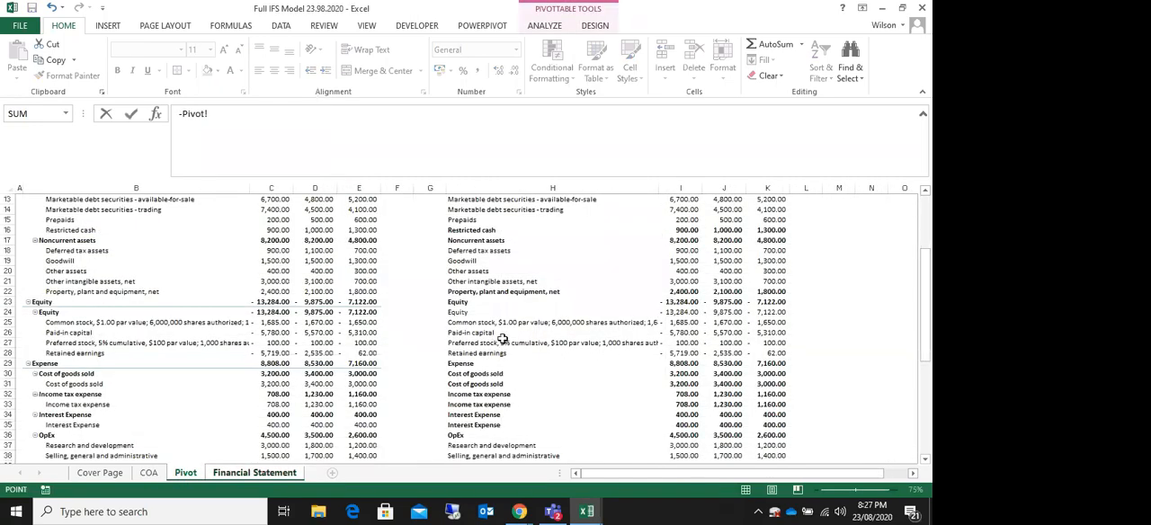
{"action": "scroll", "coordinate": [501, 339], "scroll_direction": "up", "scroll_amount": 4}
{"action": "scroll", "coordinate": [504, 335], "scroll_direction": "down", "scroll_amount": 6}
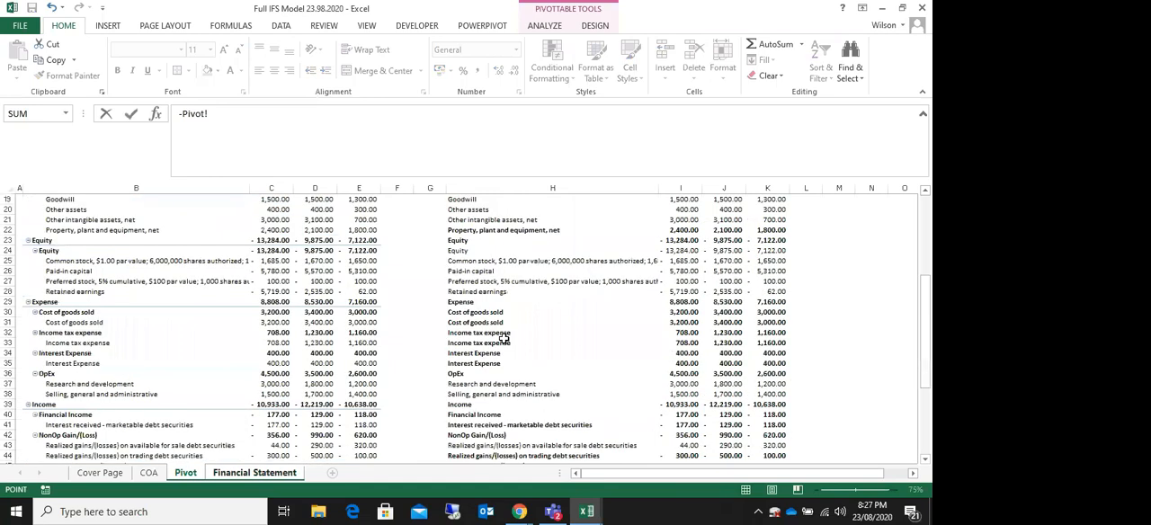
{"action": "scroll", "coordinate": [505, 336], "scroll_direction": "down", "scroll_amount": 4}
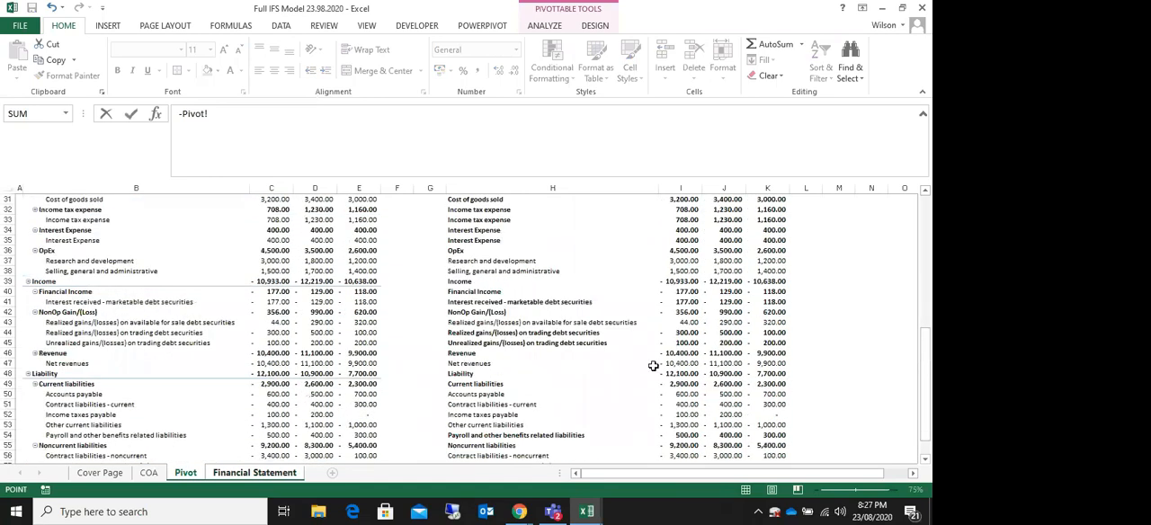
{"action": "left_click", "coordinate": [678, 363]}
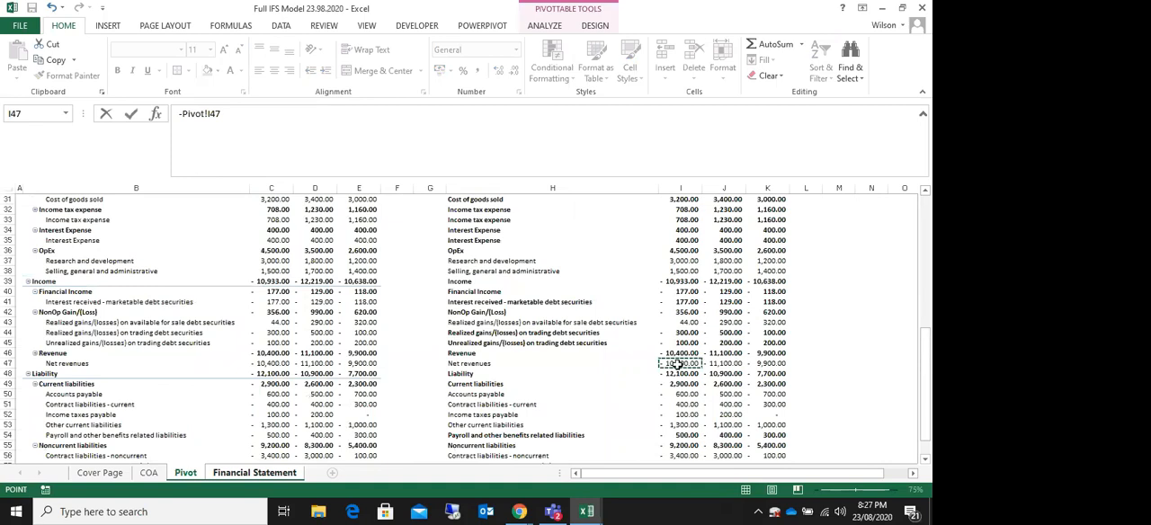
{"action": "key", "text": "Return"}
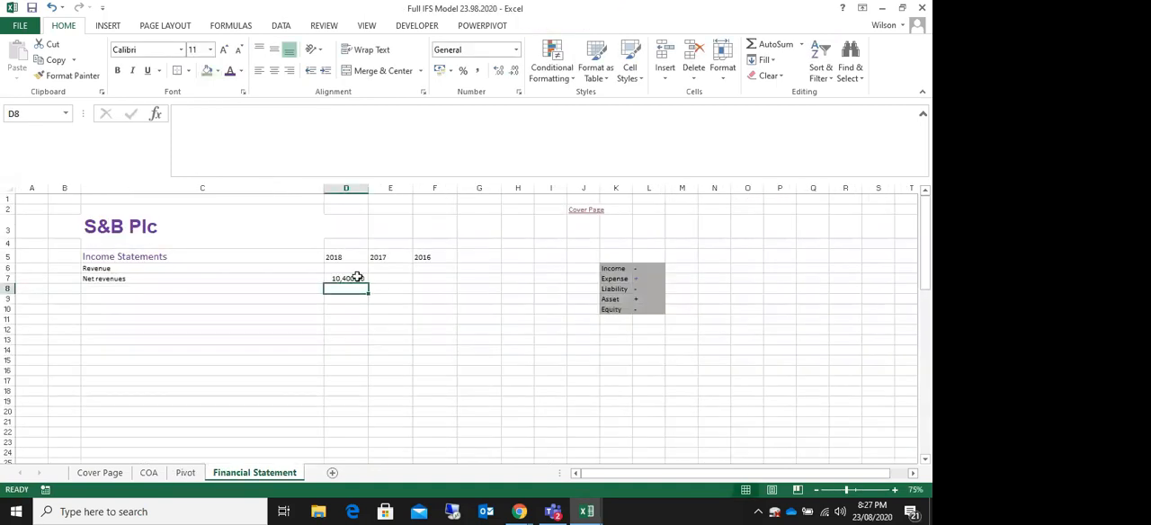
Step: Fill the Net revenues formula from D7 across to F7 for 2017 and 2016
{"action": "left_click", "coordinate": [353, 278]}
{"action": "left_click_drag", "start_coordinate": [368, 283], "coordinate": [457, 288]}
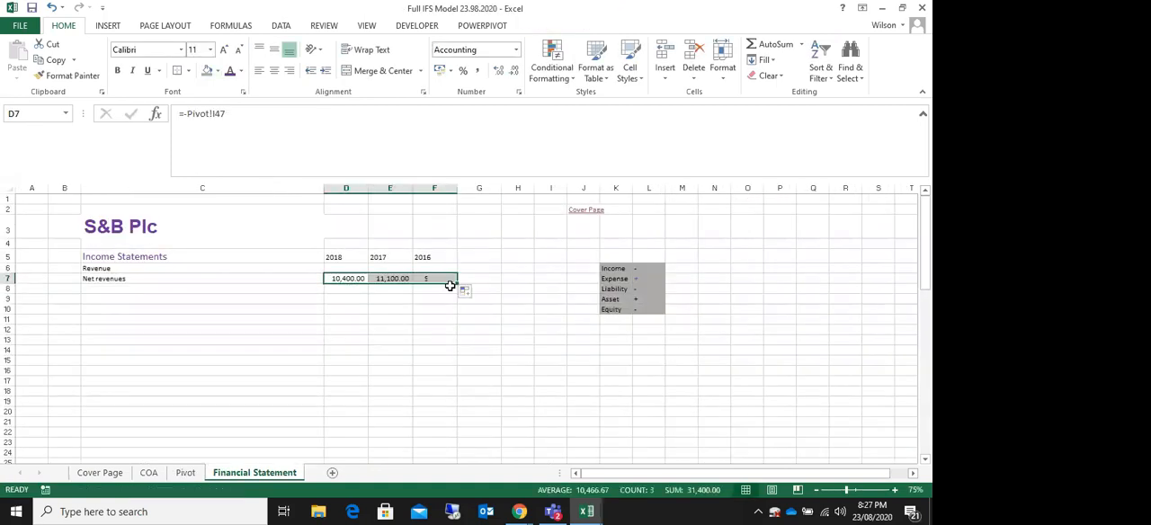
{"action": "left_click", "coordinate": [412, 339]}
{"action": "left_click", "coordinate": [112, 288]}
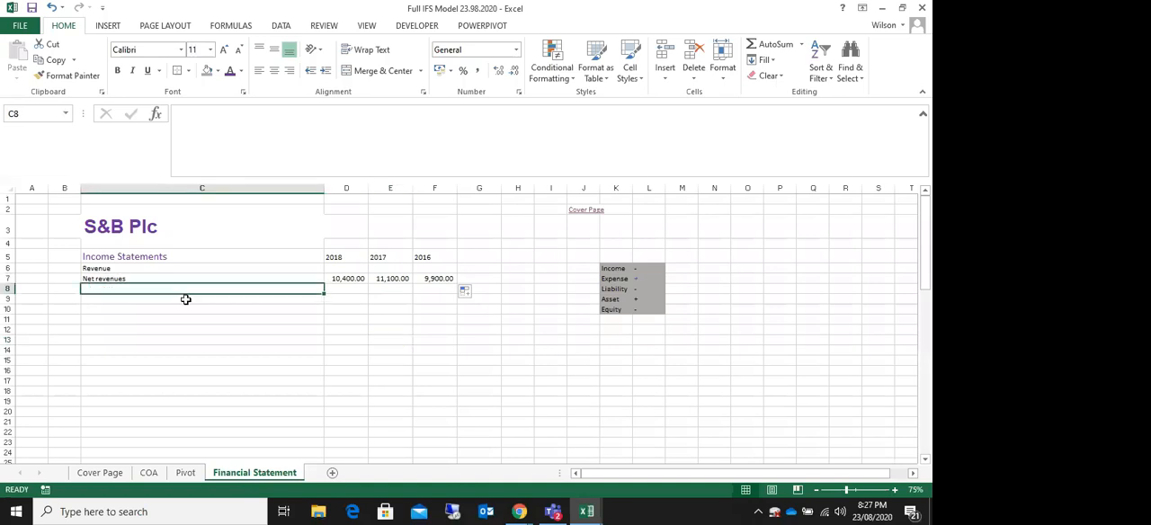
{"action": "type", "text": "="}
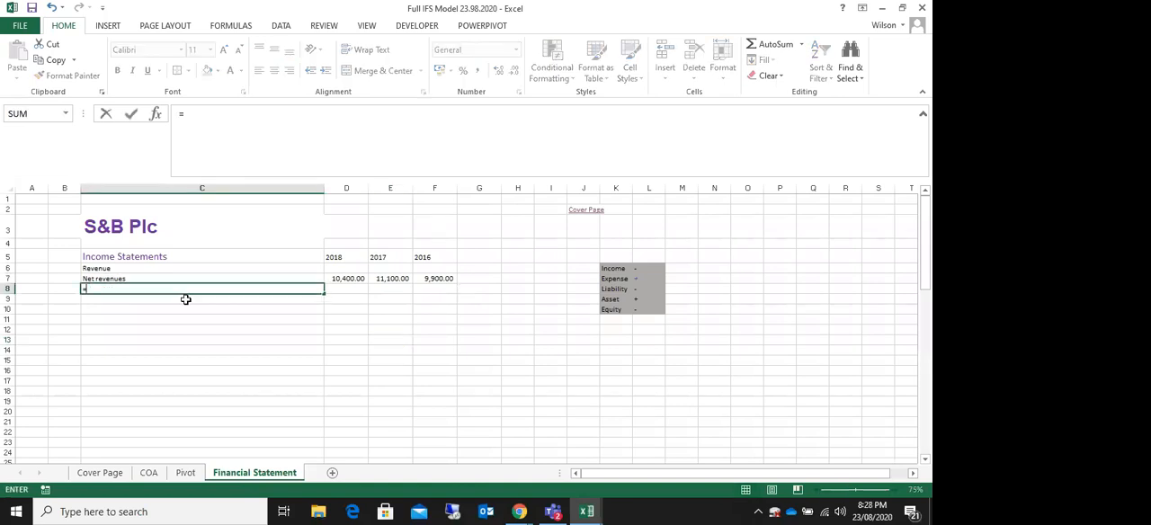
{"action": "left_click", "coordinate": [149, 472]}
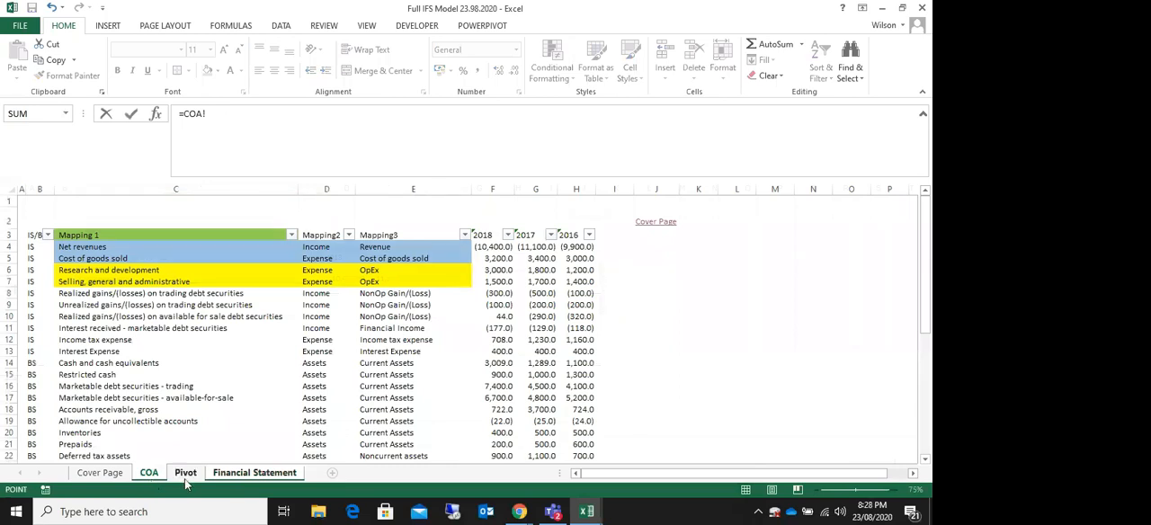
{"action": "left_click", "coordinate": [184, 474]}
{"action": "left_click", "coordinate": [146, 477]}
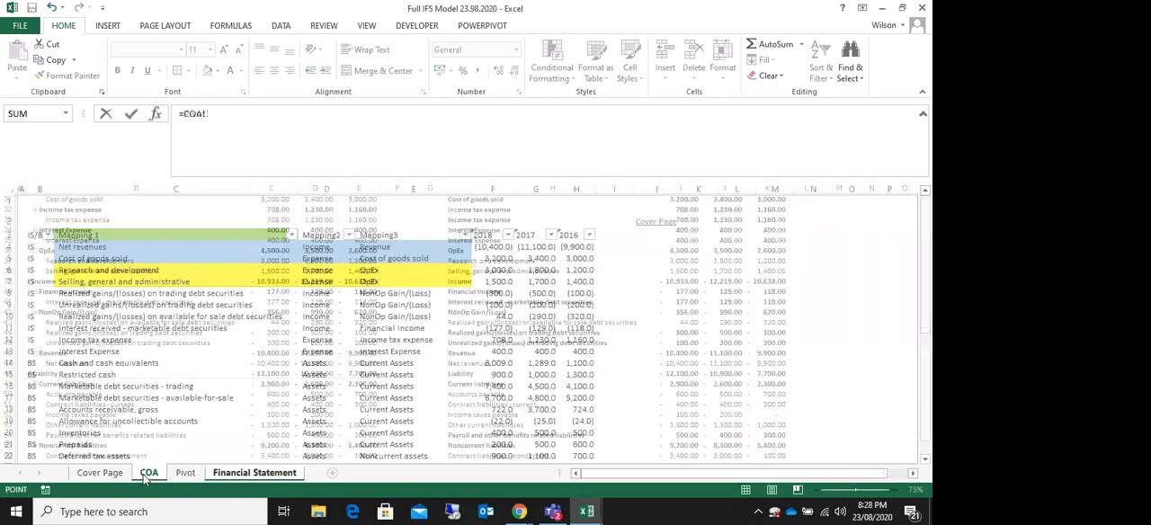
{"action": "key", "text": "Escape"}
{"action": "left_click", "coordinate": [103, 270]}
{"action": "left_click", "coordinate": [99, 281]}
Step: Link cell C8 to the 2018 Cost of goods sold amount with =Pivot!I31
{"action": "left_click", "coordinate": [106, 291]}
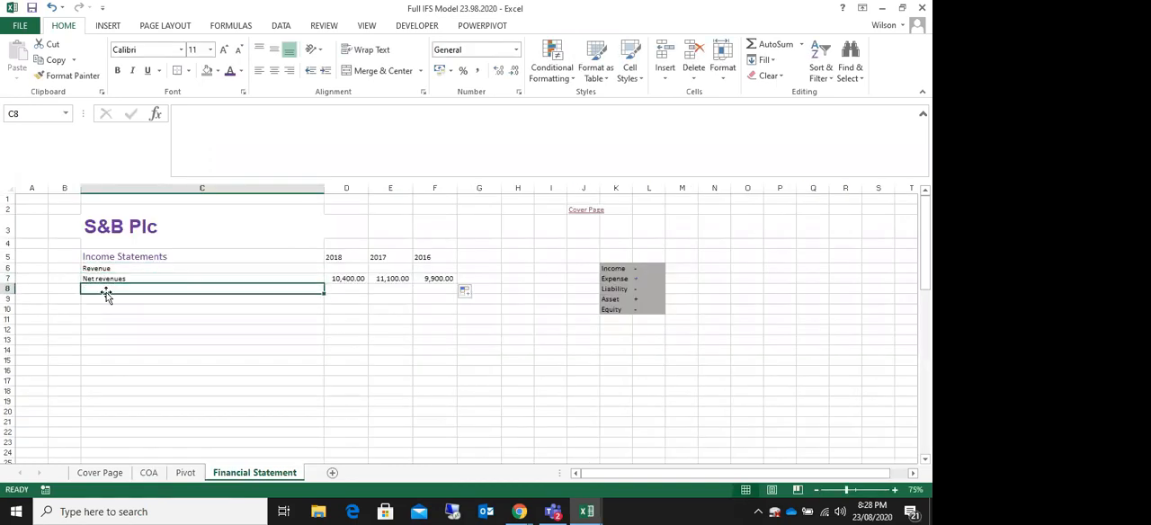
{"action": "type", "text": "="}
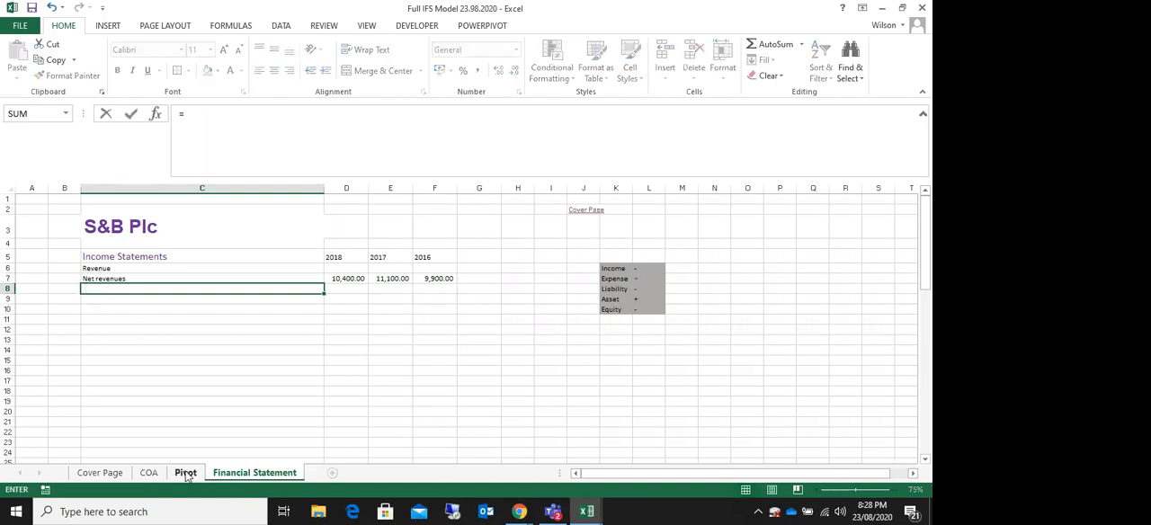
{"action": "left_click", "coordinate": [185, 472]}
{"action": "scroll", "coordinate": [630, 313], "scroll_direction": "down", "scroll_amount": 2}
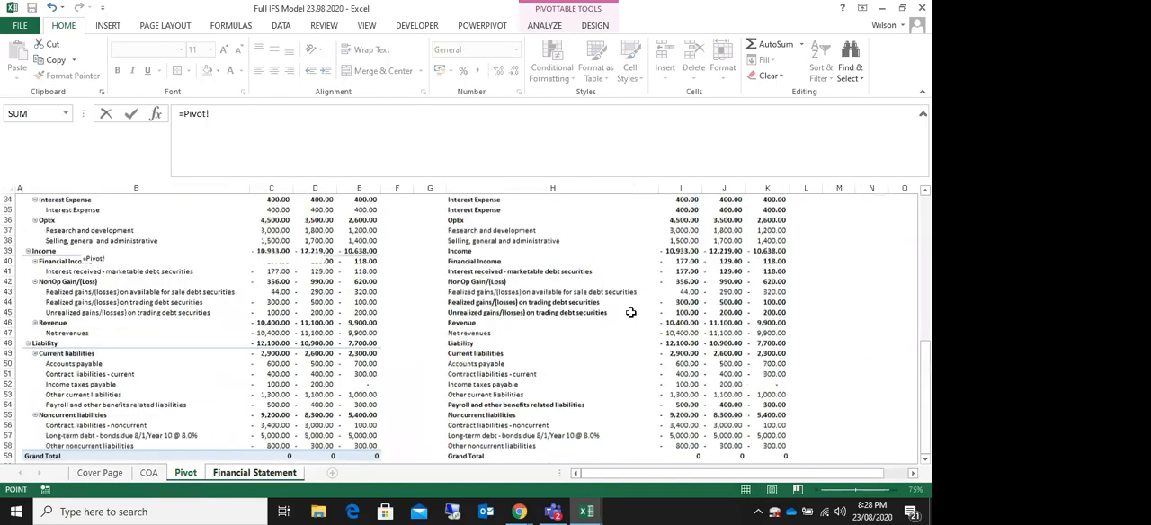
{"action": "scroll", "coordinate": [630, 313], "scroll_direction": "up", "scroll_amount": 4}
{"action": "scroll", "coordinate": [631, 313], "scroll_direction": "up", "scroll_amount": 3}
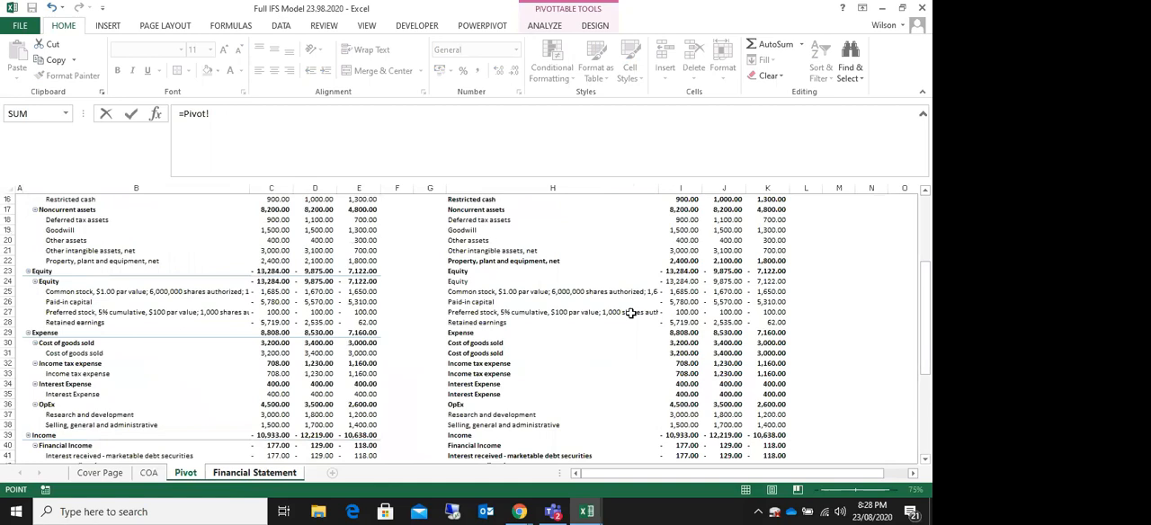
{"action": "left_click", "coordinate": [7, 354]}
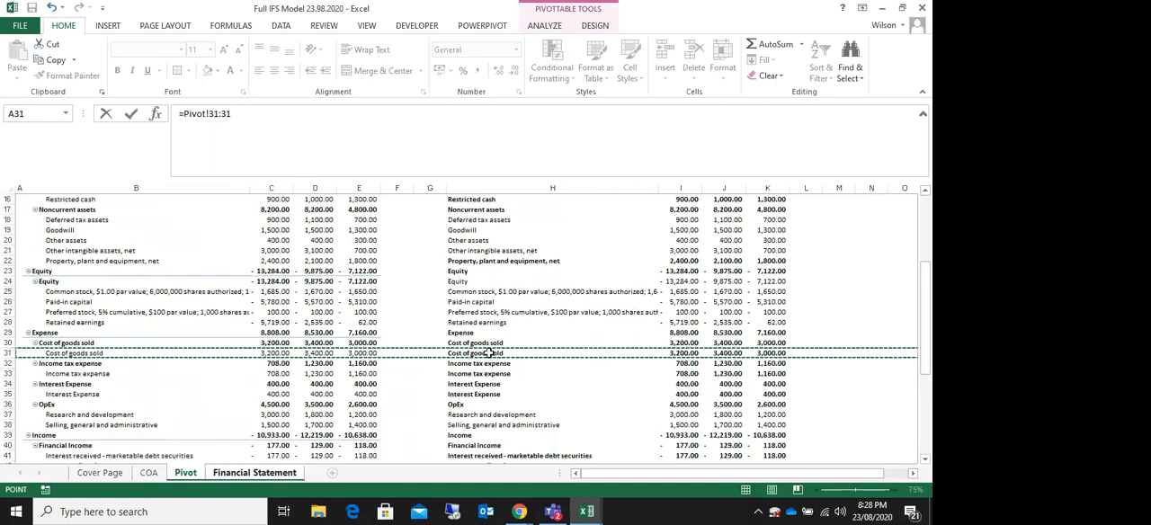
{"action": "left_click", "coordinate": [684, 354]}
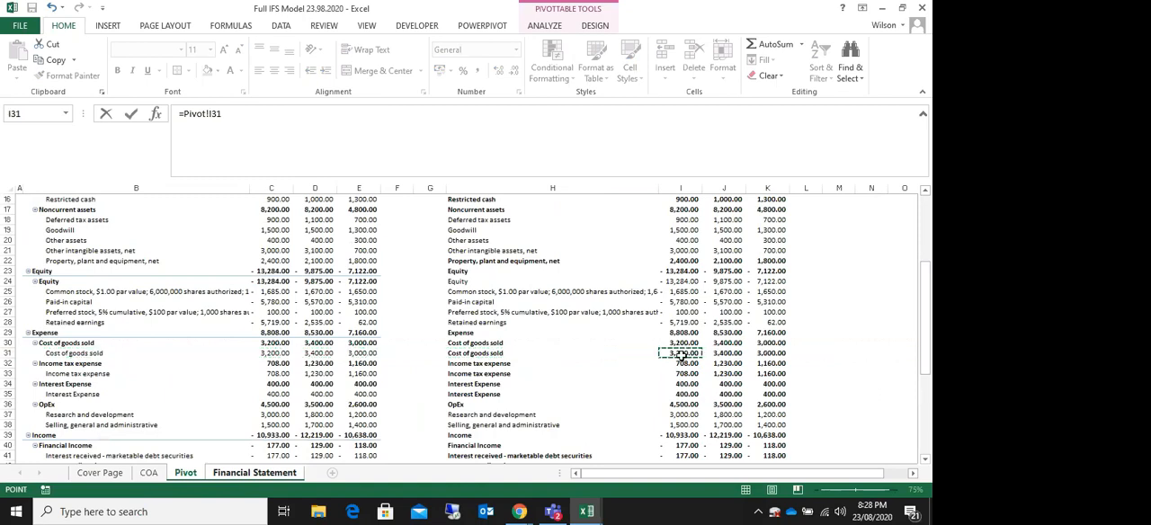
{"action": "key", "text": "Return"}
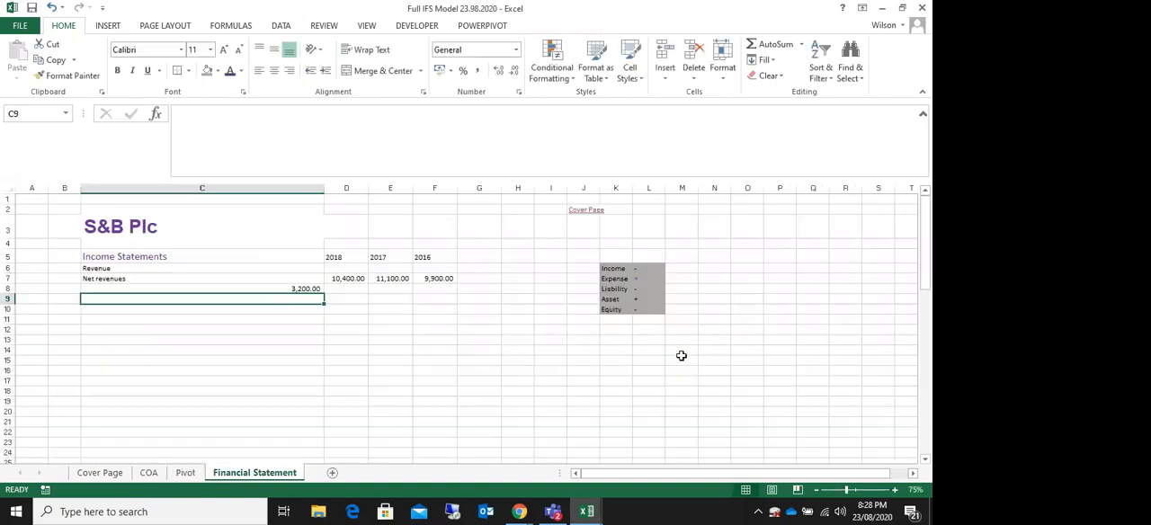
Step: Replace the C8 formula with =Pivot!H31 to bring in the Cost of goods sold label
{"action": "left_click", "coordinate": [298, 290]}
{"action": "type", "text": "="}
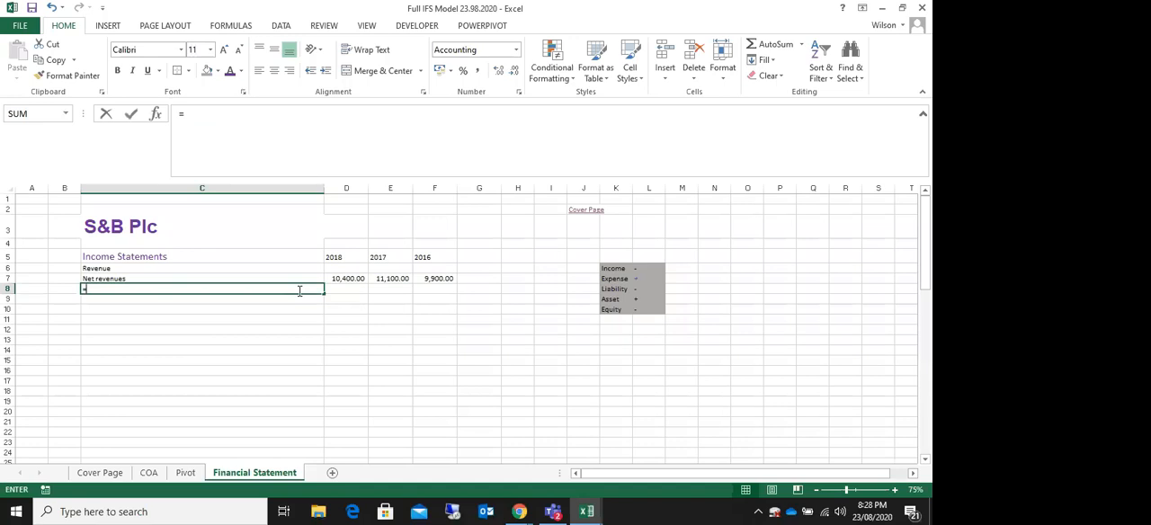
{"action": "left_click", "coordinate": [187, 472]}
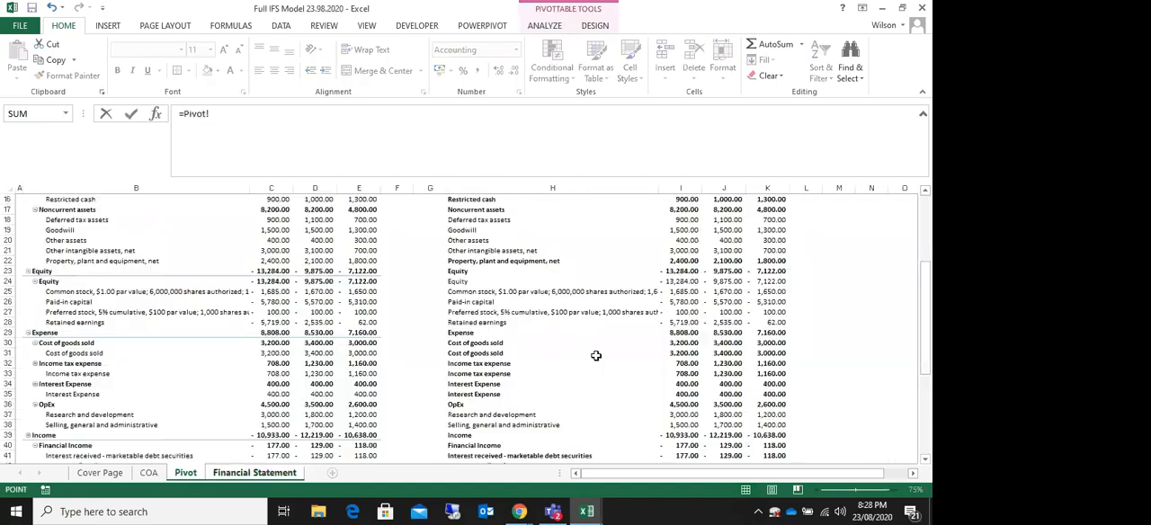
{"action": "left_click", "coordinate": [27, 352]}
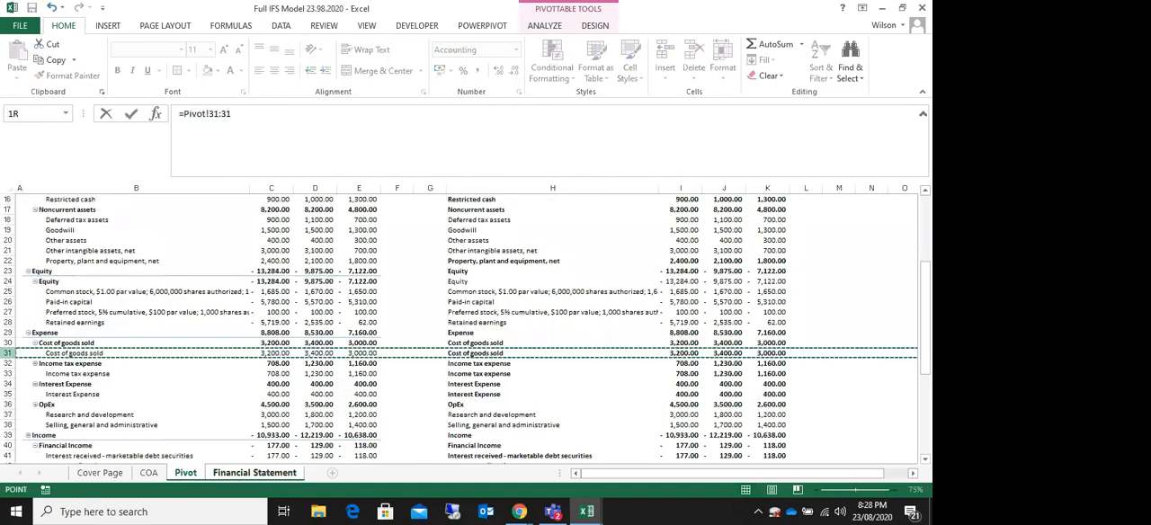
{"action": "left_click", "coordinate": [472, 355]}
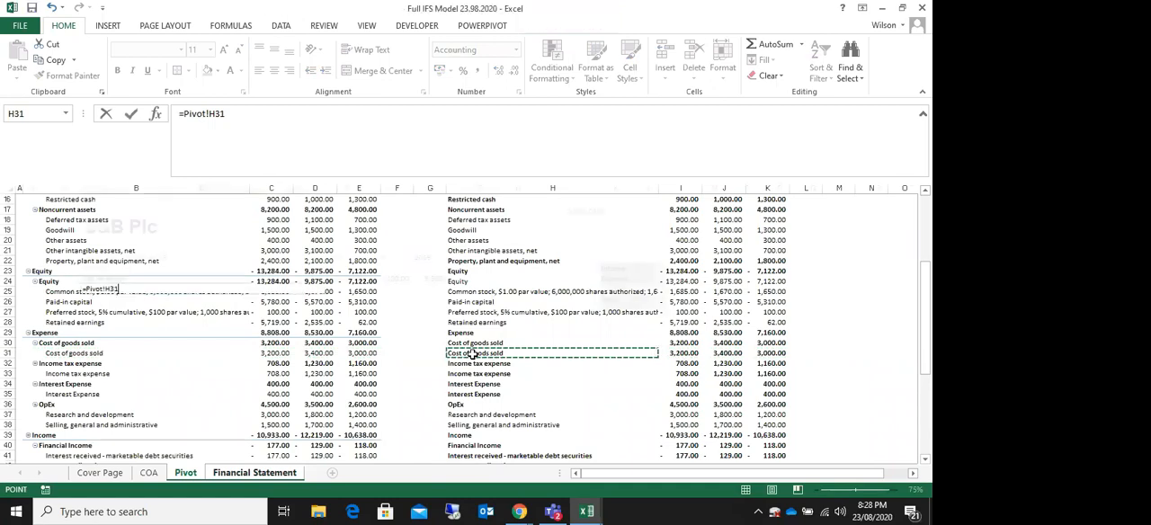
{"action": "key", "text": "Return"}
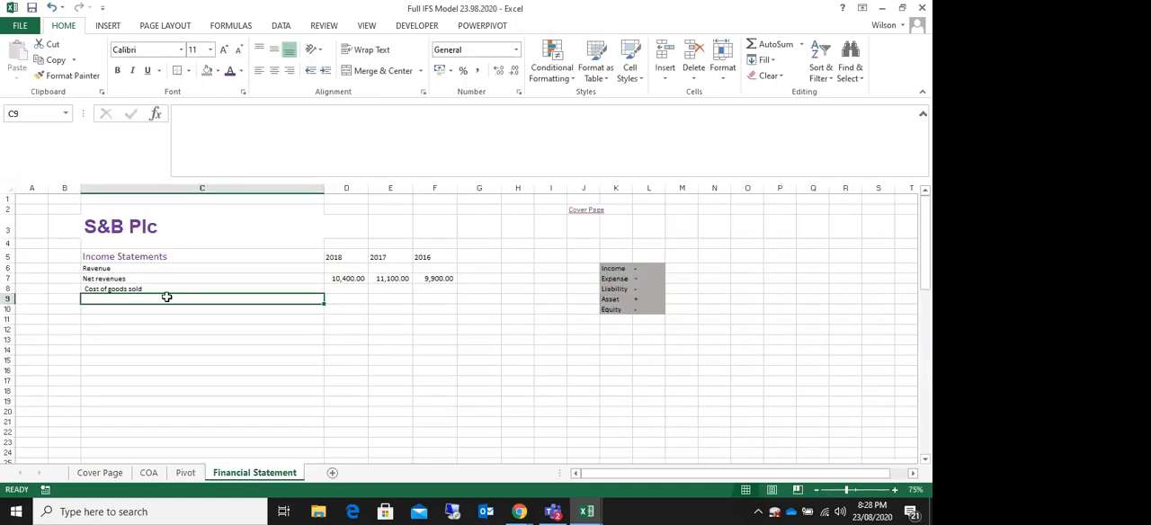
Step: Enter +Pivot!I31 in D8 following the positive Expense sign convention, and fill the formula across to F8
{"action": "left_click", "coordinate": [644, 278]}
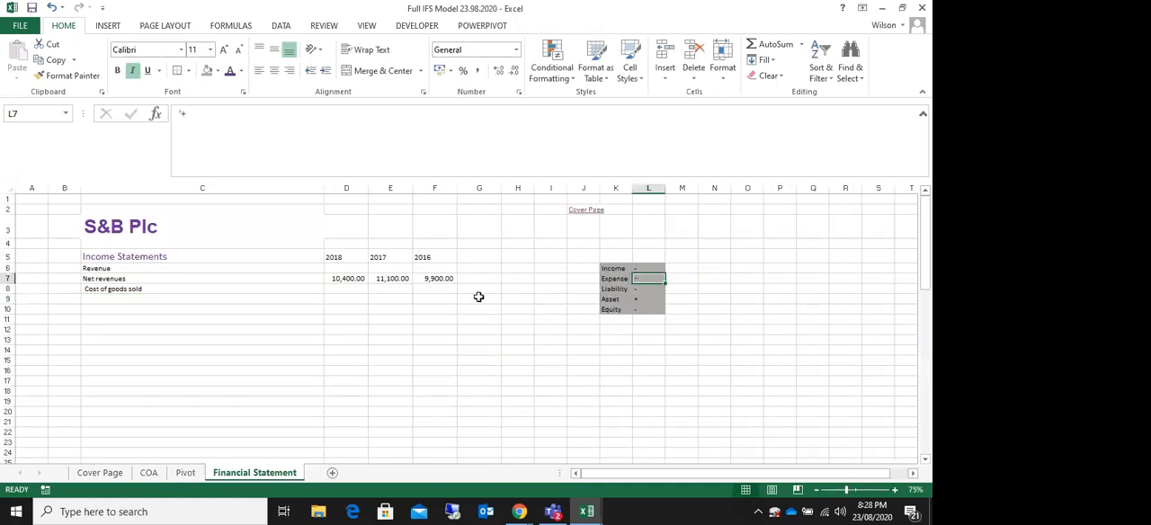
{"action": "left_click", "coordinate": [351, 288]}
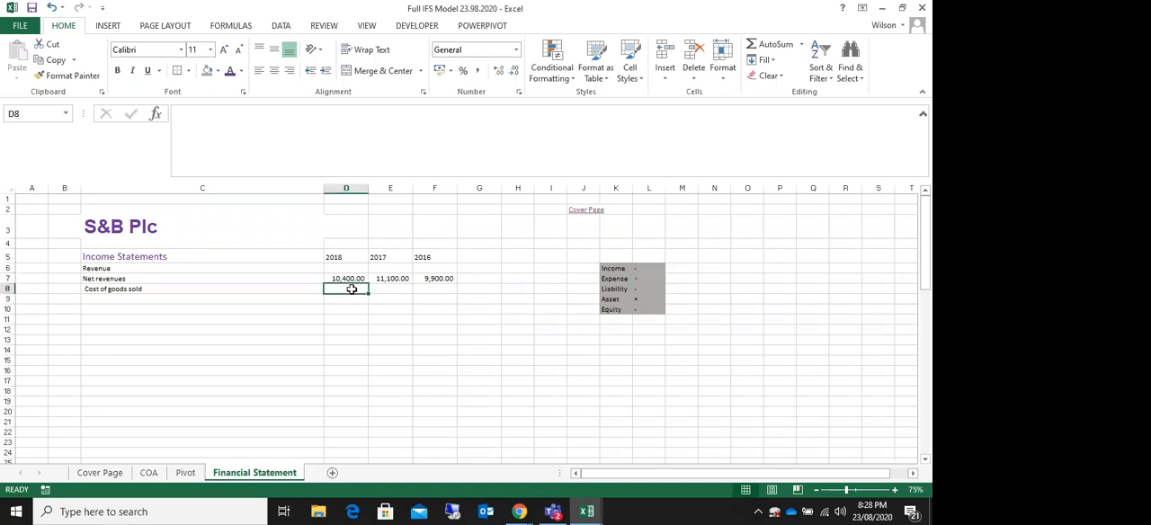
{"action": "type", "text": "+"}
{"action": "key", "text": "BackSpace"}
{"action": "type", "text": "="}
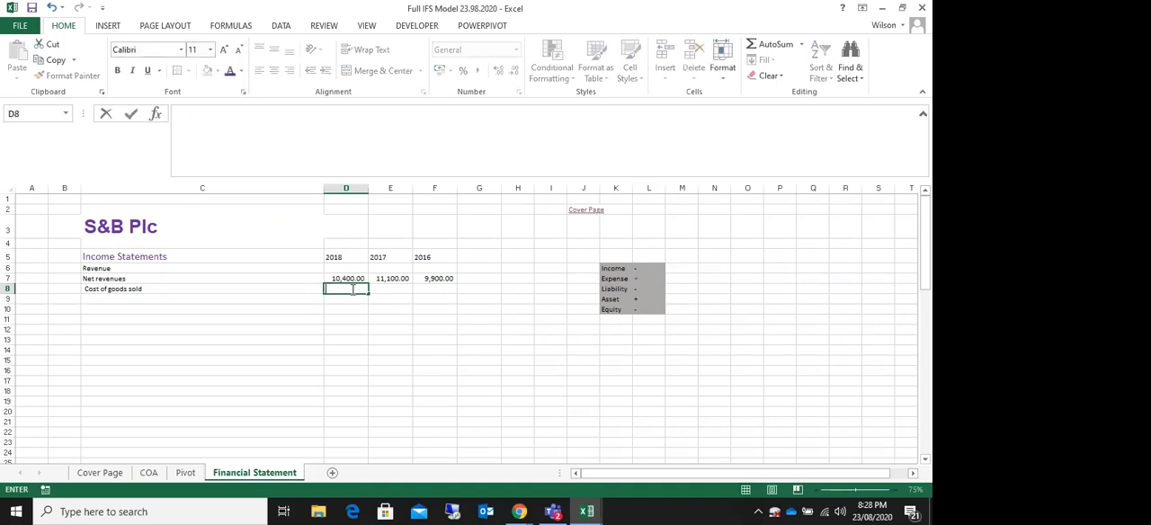
{"action": "key", "text": "BackSpace"}
{"action": "type", "text": "+"}
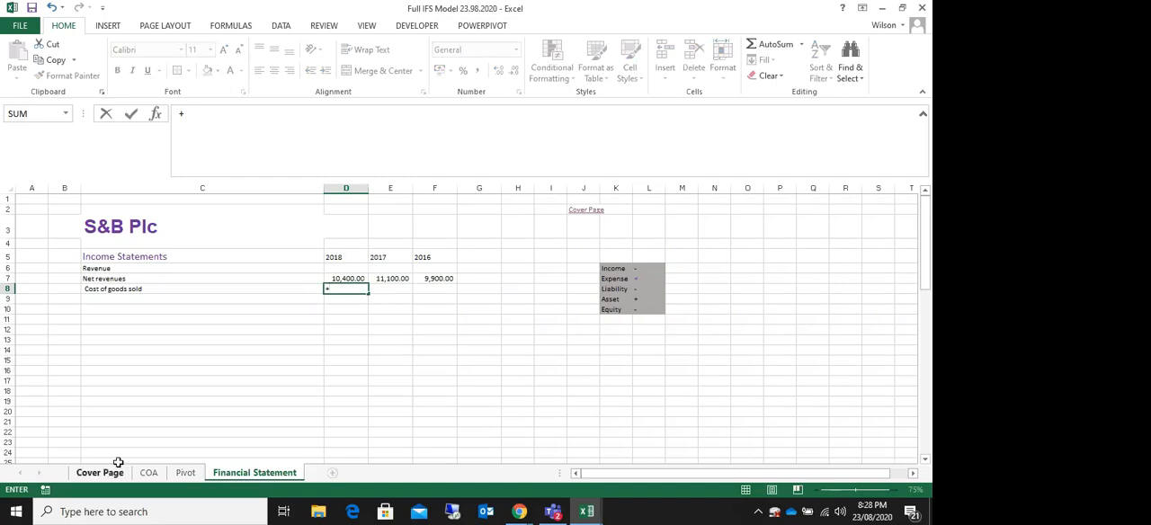
{"action": "left_click", "coordinate": [185, 474]}
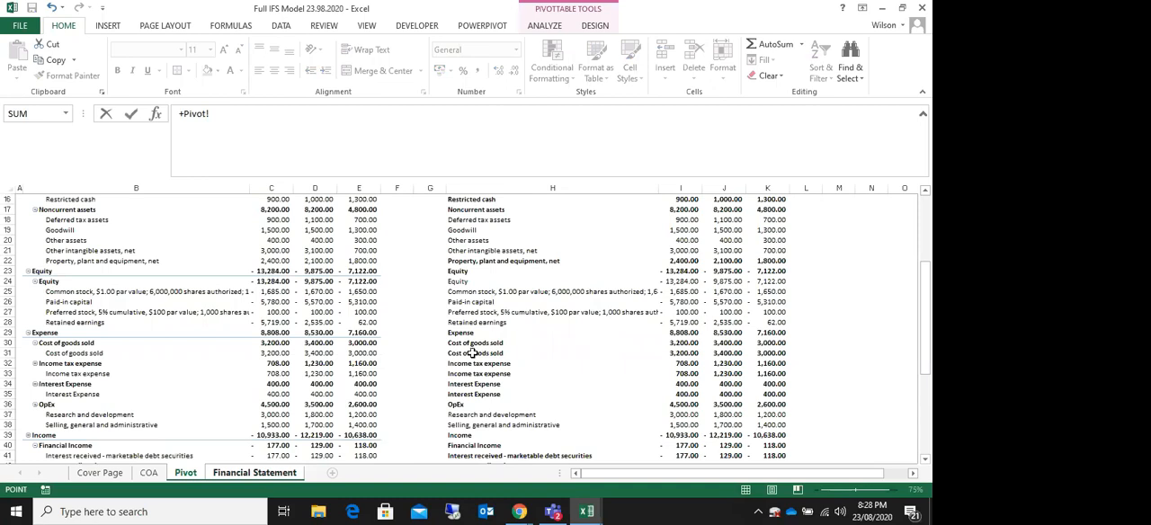
{"action": "left_click", "coordinate": [679, 353]}
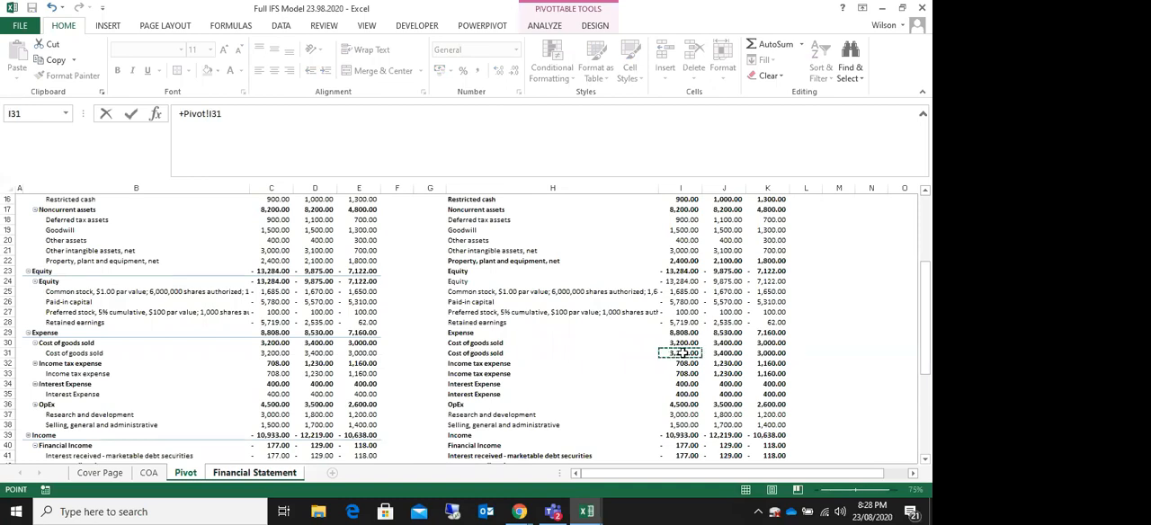
{"action": "key", "text": "Return"}
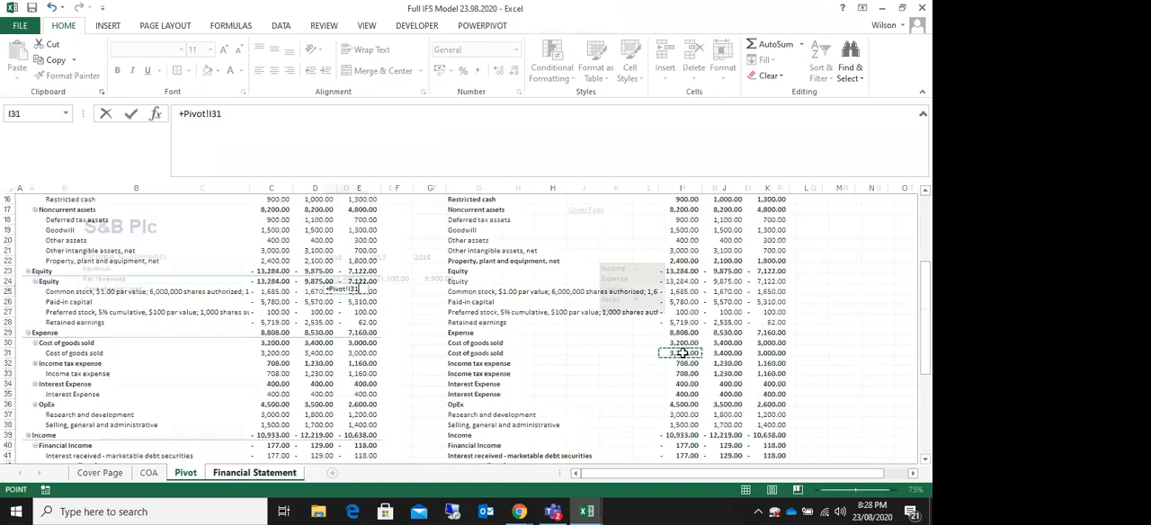
{"action": "left_click", "coordinate": [349, 289]}
{"action": "left_click_drag", "start_coordinate": [368, 292], "coordinate": [437, 290]}
Step: Enter the label Gross Profit in cell C9, below Cost of goods sold
{"action": "left_click", "coordinate": [128, 301]}
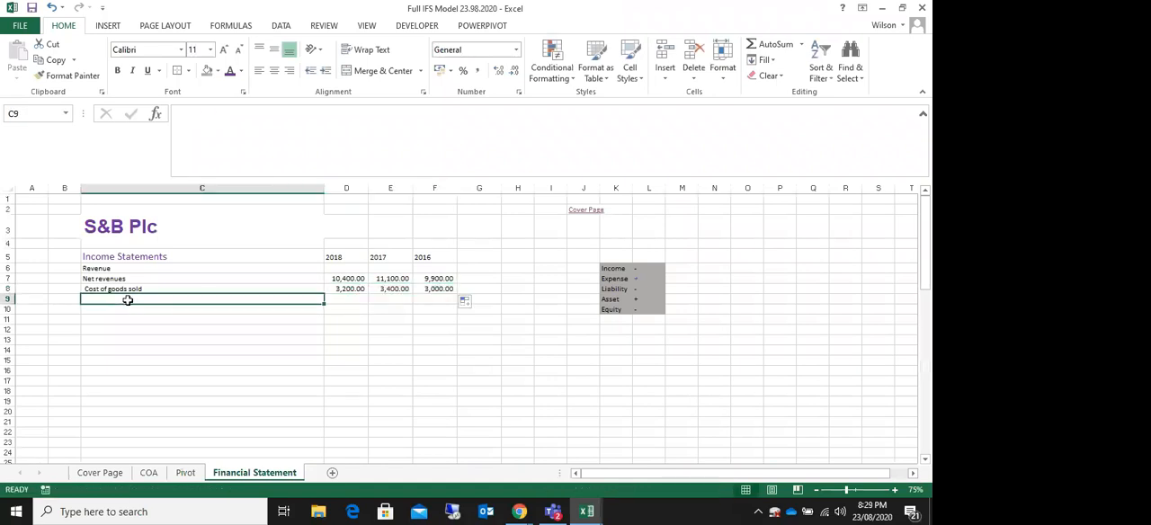
{"action": "type", "text": "Gross Profit"}
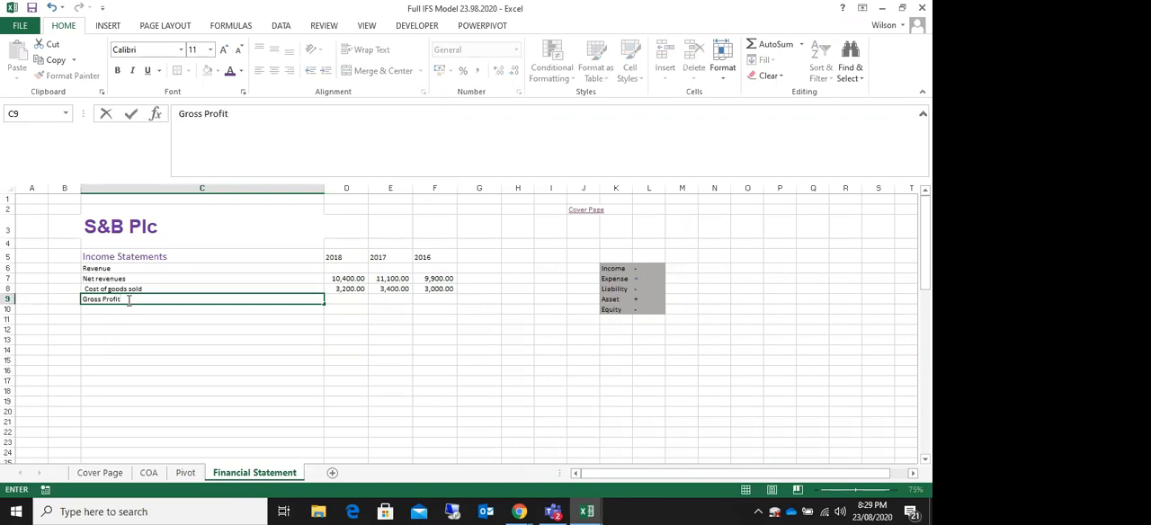
{"action": "left_click", "coordinate": [176, 351]}
Step: Calculate gross profit in D9 with =D7-D8 and fill the formula across to F9
{"action": "left_click", "coordinate": [346, 300]}
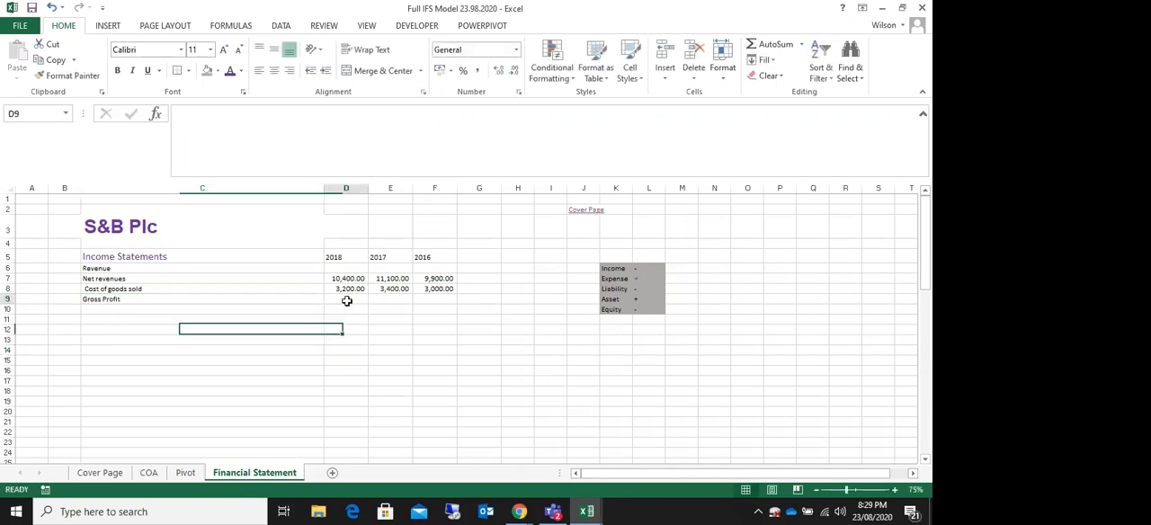
{"action": "type", "text": "="}
{"action": "left_click", "coordinate": [352, 279]}
{"action": "type", "text": "-"}
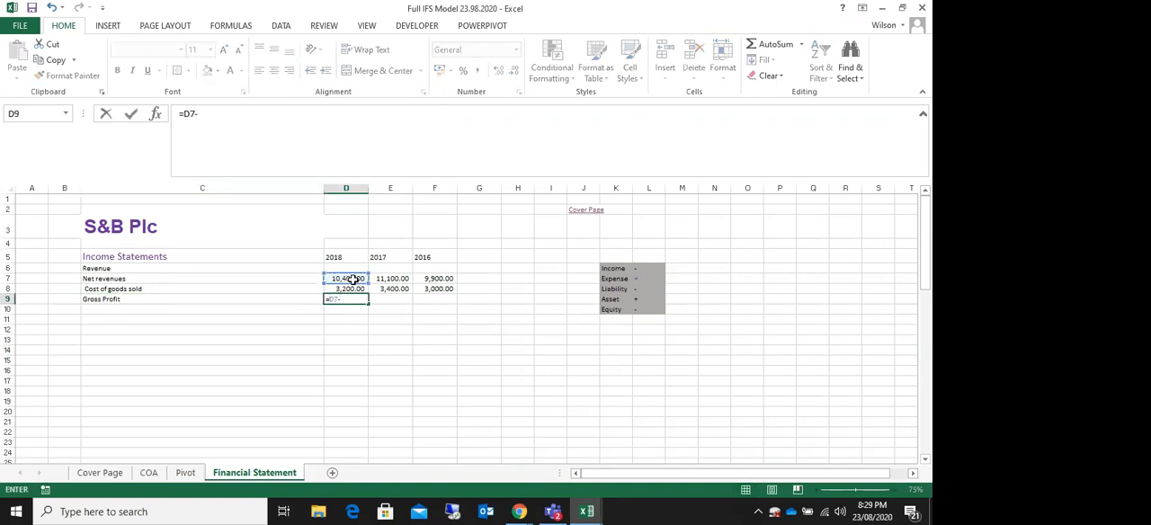
{"action": "left_click", "coordinate": [351, 290]}
{"action": "key", "text": "Return"}
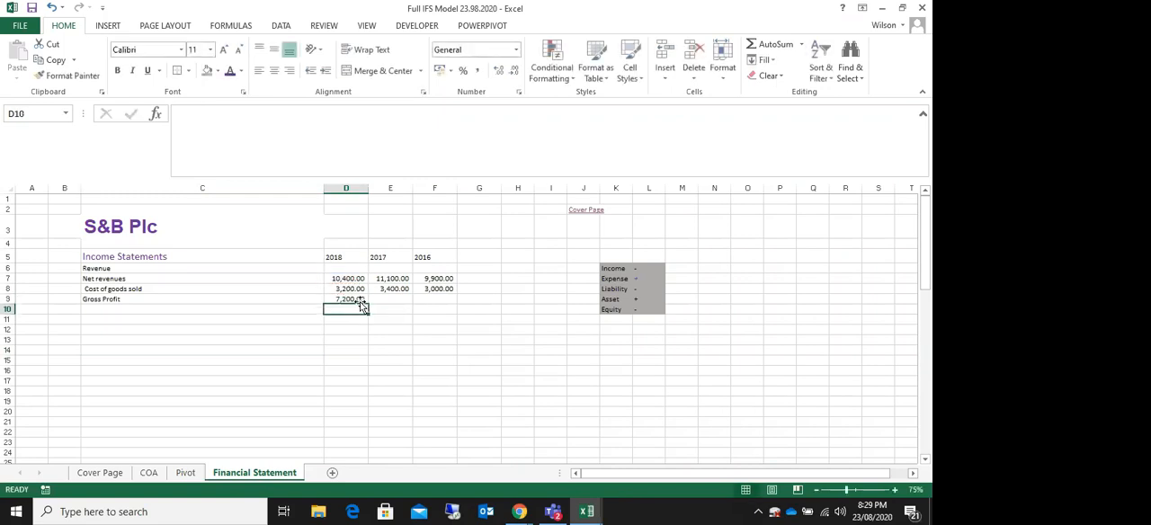
{"action": "left_click", "coordinate": [359, 301]}
{"action": "left_click_drag", "start_coordinate": [368, 303], "coordinate": [468, 335]}
{"action": "left_click", "coordinate": [477, 339]}
Step: Add a bottom border under the Cost of goods sold amounts in D8:F8
{"action": "left_click_drag", "start_coordinate": [342, 286], "coordinate": [438, 289]}
{"action": "left_click", "coordinate": [189, 71]}
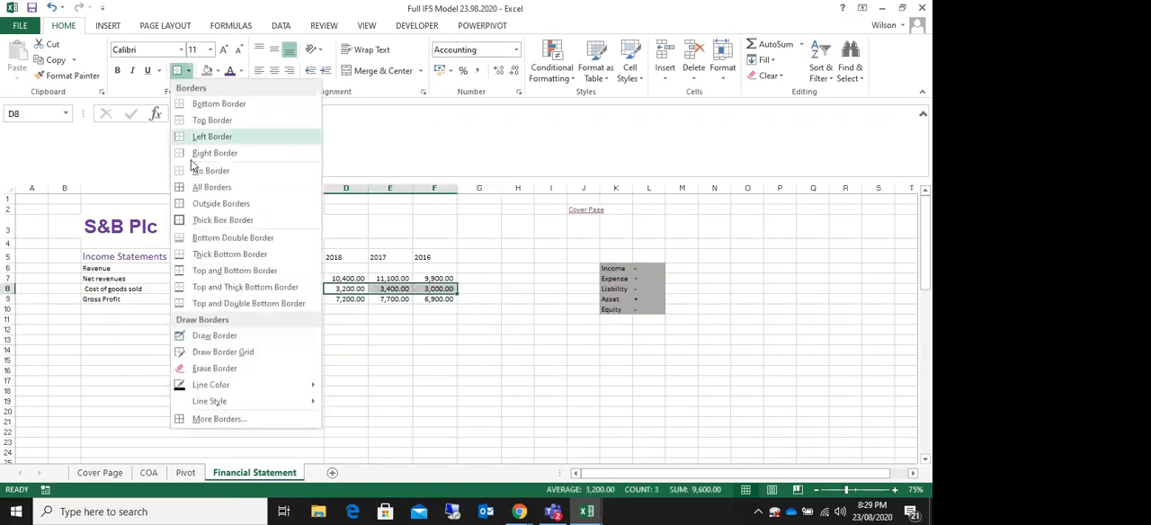
{"action": "left_click", "coordinate": [211, 105]}
{"action": "left_click", "coordinate": [219, 261]}
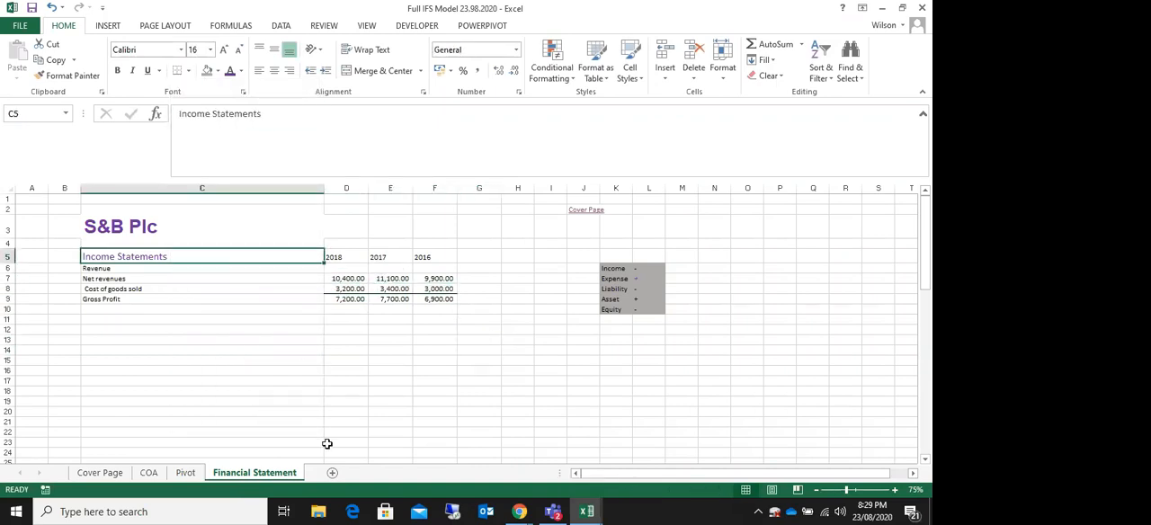
{"action": "left_click", "coordinate": [538, 391]}
Step: Shade the two Cost of goods sold rows, H30:K31 on the Pivot sheet, with grey fill to mark them as used
{"action": "left_click", "coordinate": [112, 320]}
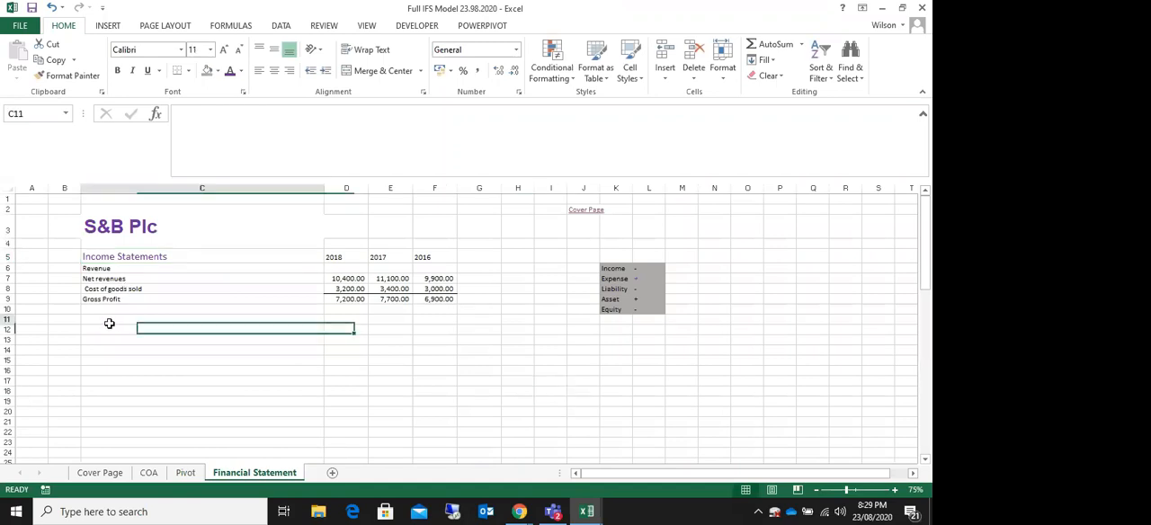
{"action": "left_click", "coordinate": [186, 473]}
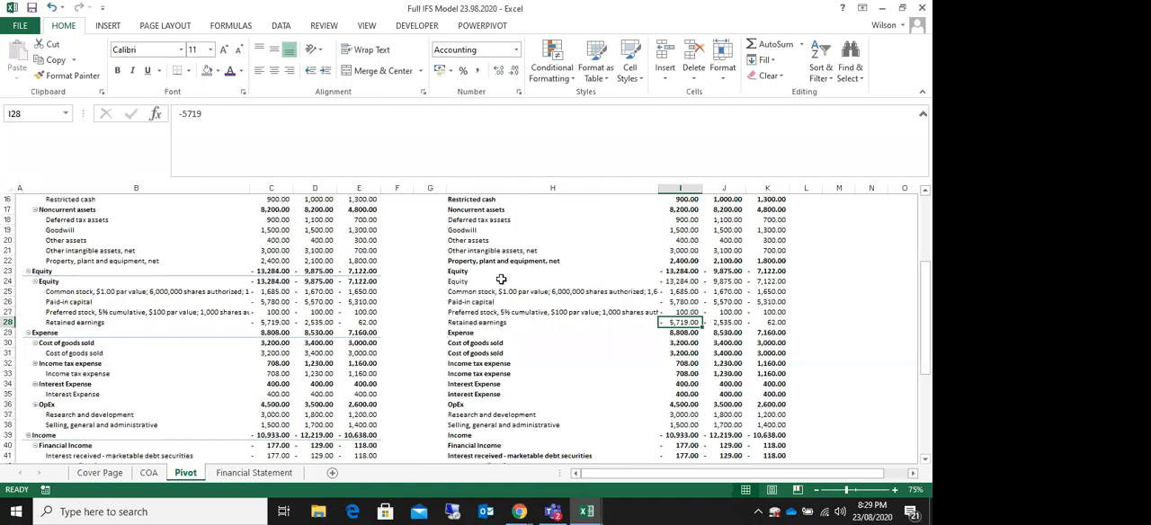
{"action": "left_click", "coordinate": [459, 345]}
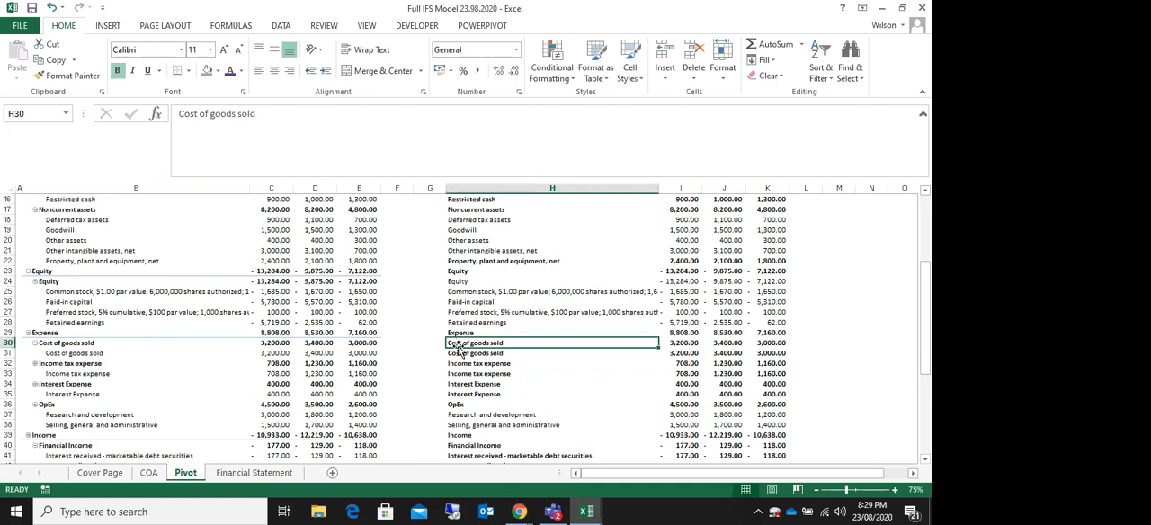
{"action": "left_click", "coordinate": [8, 352]}
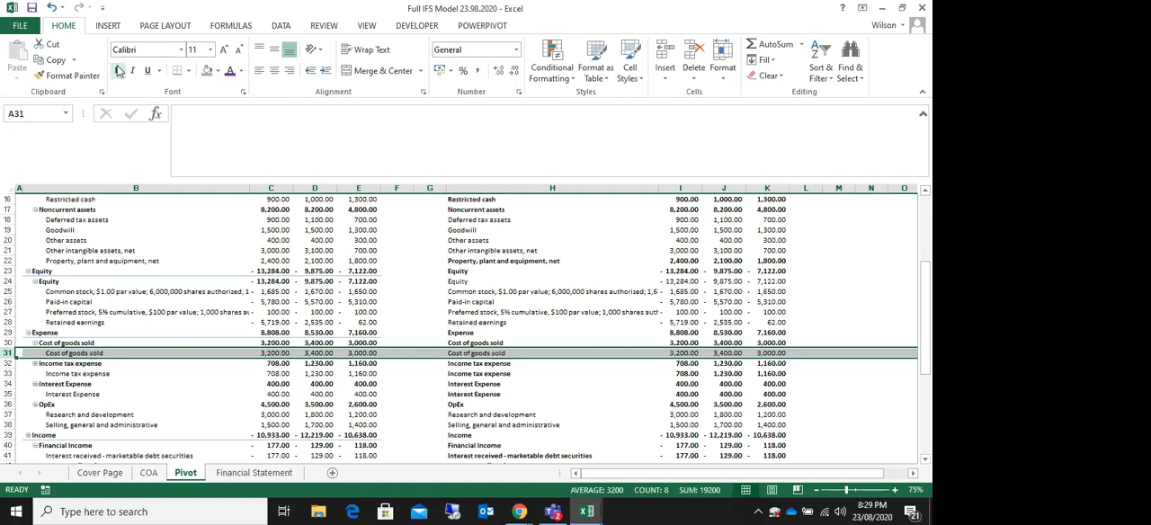
{"action": "left_click_drag", "start_coordinate": [467, 352], "coordinate": [769, 344]}
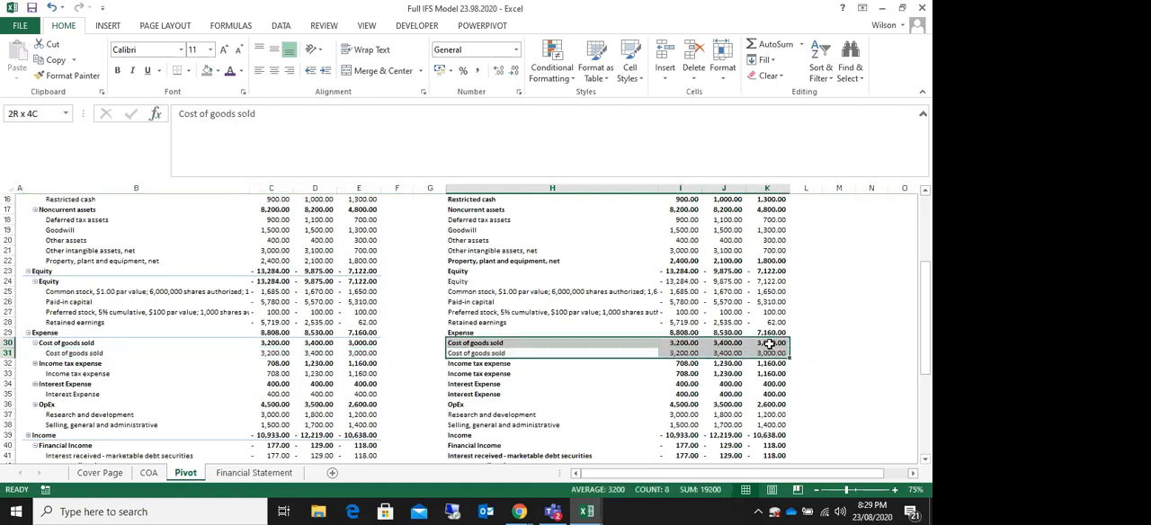
{"action": "left_click", "coordinate": [206, 70]}
{"action": "left_click", "coordinate": [485, 302]}
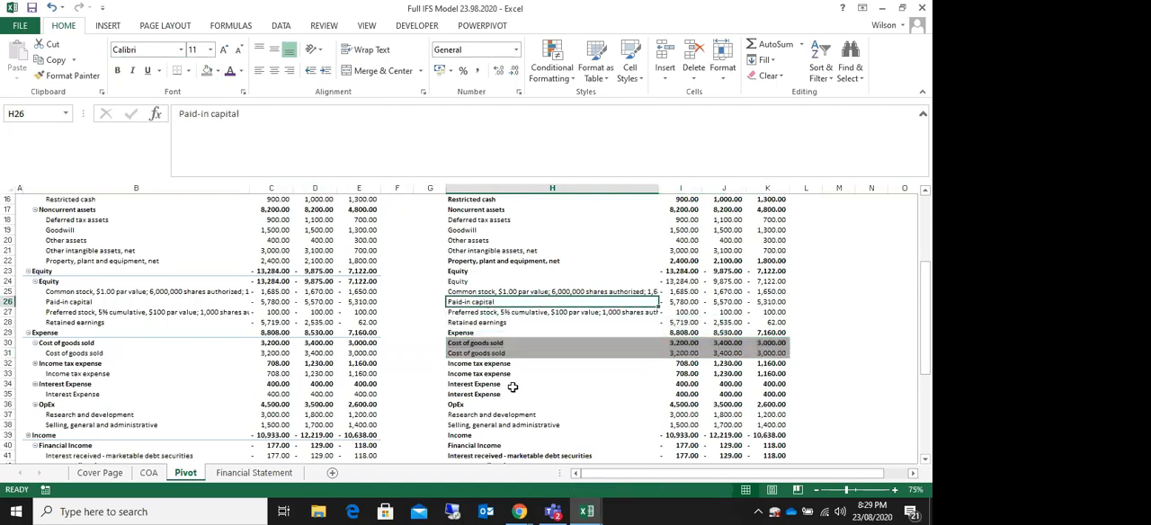
Step: Apply the same grey fill to the Revenue and Net revenues rows, H46:K47, on the Pivot sheet
{"action": "scroll", "coordinate": [512, 386], "scroll_direction": "down", "scroll_amount": 4}
{"action": "scroll", "coordinate": [511, 408], "scroll_direction": "down", "scroll_amount": 1}
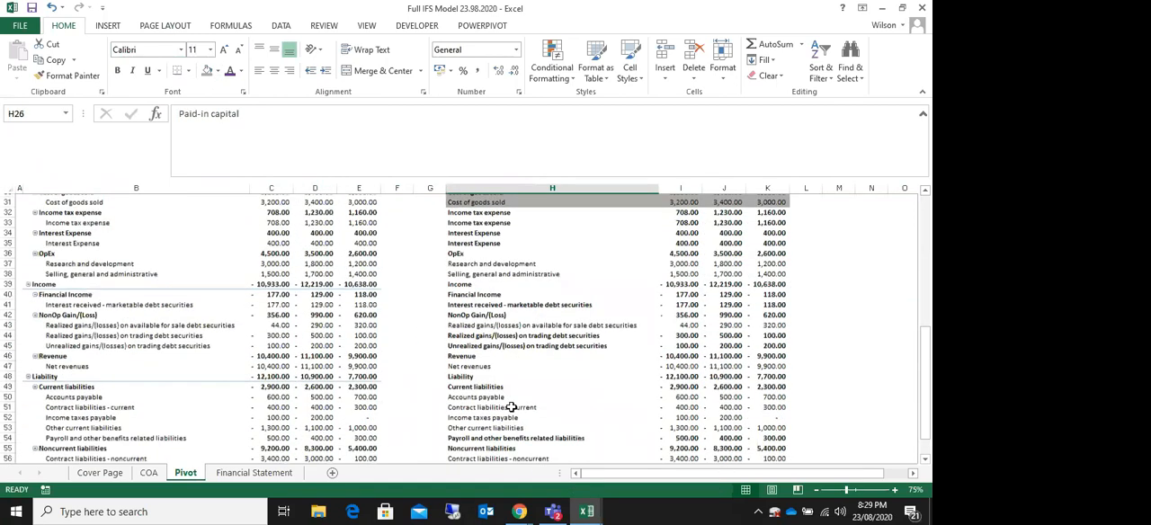
{"action": "left_click_drag", "start_coordinate": [460, 355], "coordinate": [775, 362]}
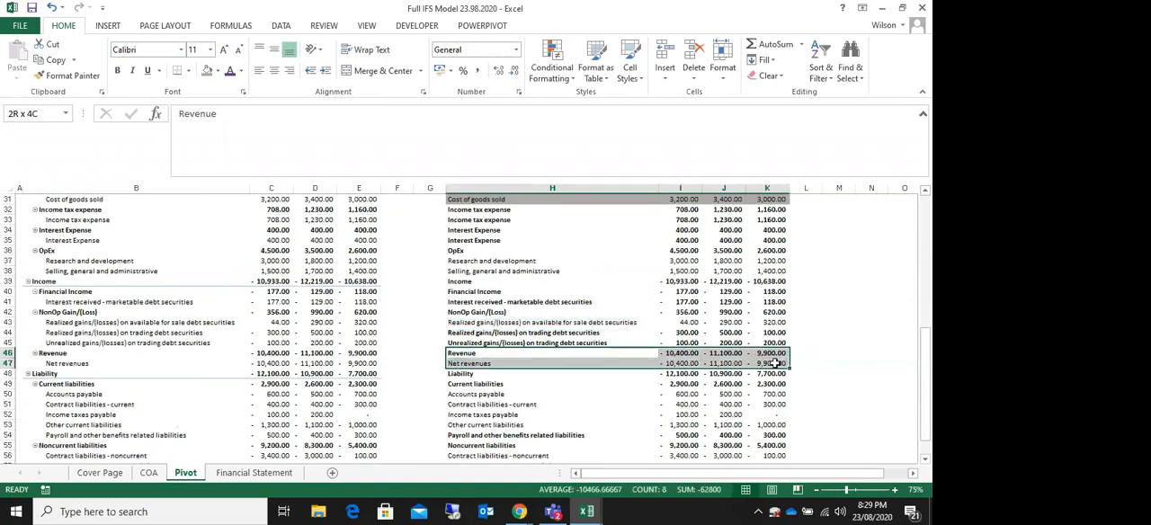
{"action": "left_click", "coordinate": [206, 70]}
{"action": "scroll", "coordinate": [485, 282], "scroll_direction": "up", "scroll_amount": 2}
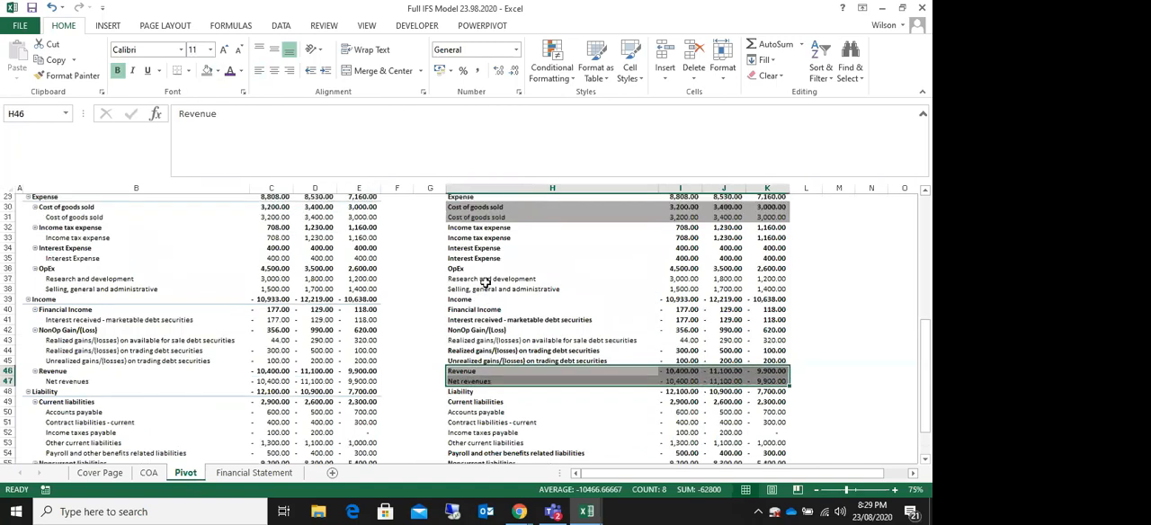
{"action": "left_click_drag", "start_coordinate": [477, 251], "coordinate": [486, 261]}
{"action": "left_click_drag", "start_coordinate": [469, 415], "coordinate": [475, 425]}
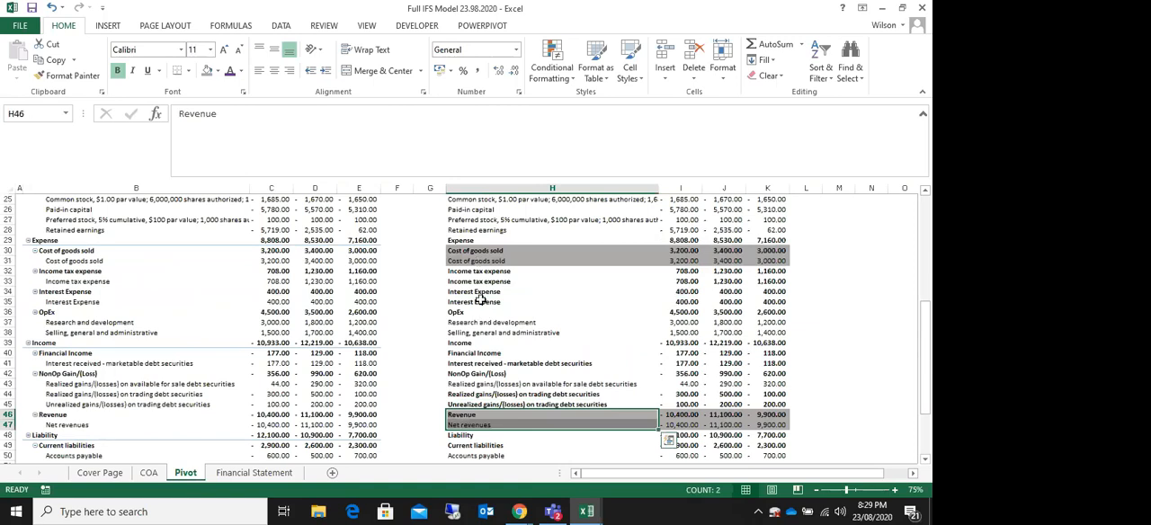
{"action": "scroll", "coordinate": [480, 300], "scroll_direction": "up", "scroll_amount": 2}
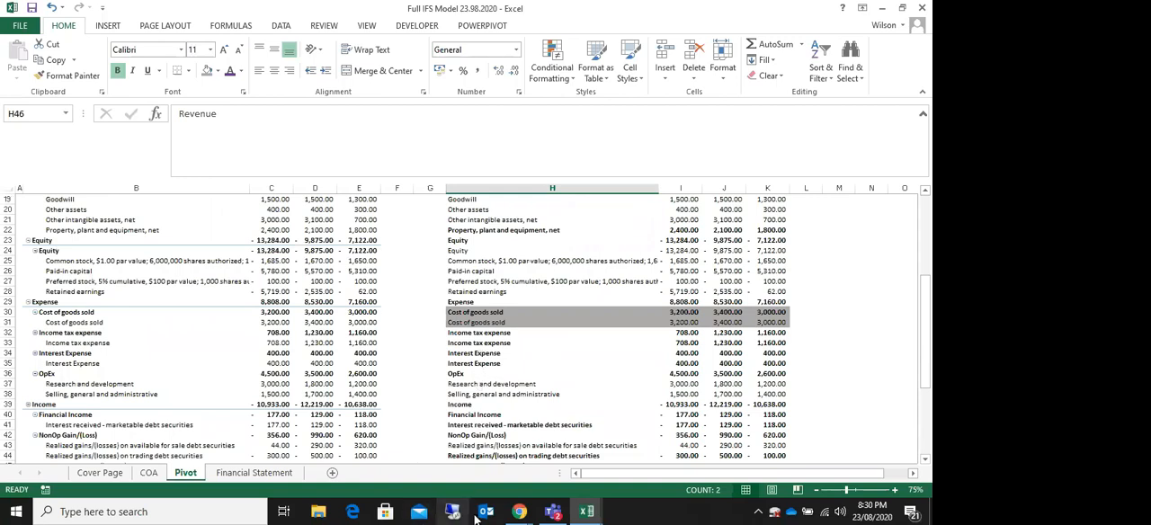
Step: Switch to the Zoom meeting in Chrome and admit everyone from the waiting room
{"action": "left_click", "coordinate": [519, 513]}
{"action": "left_click", "coordinate": [435, 457]}
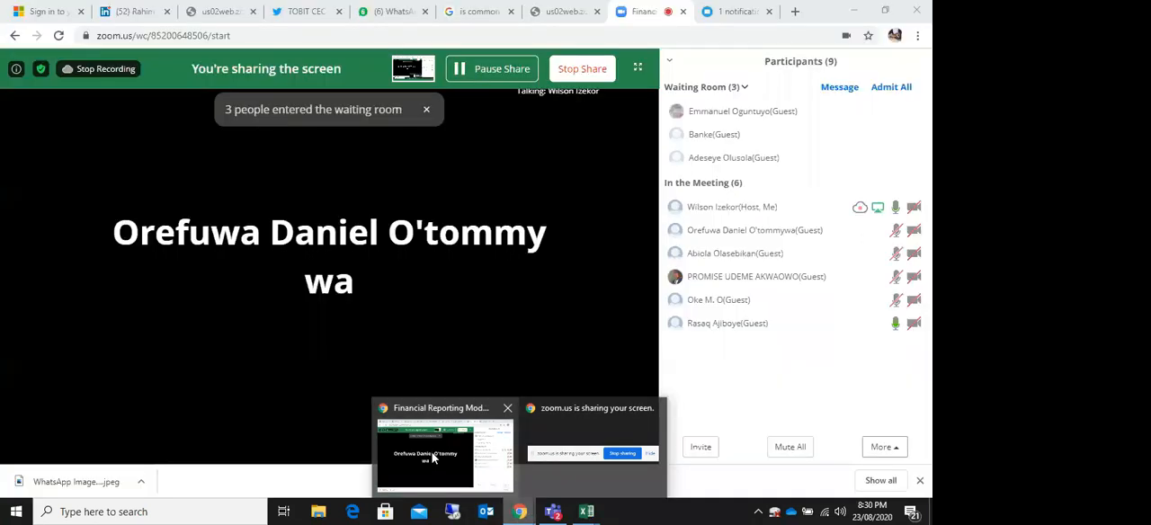
{"action": "mouse_move", "coordinate": [769, 133]}
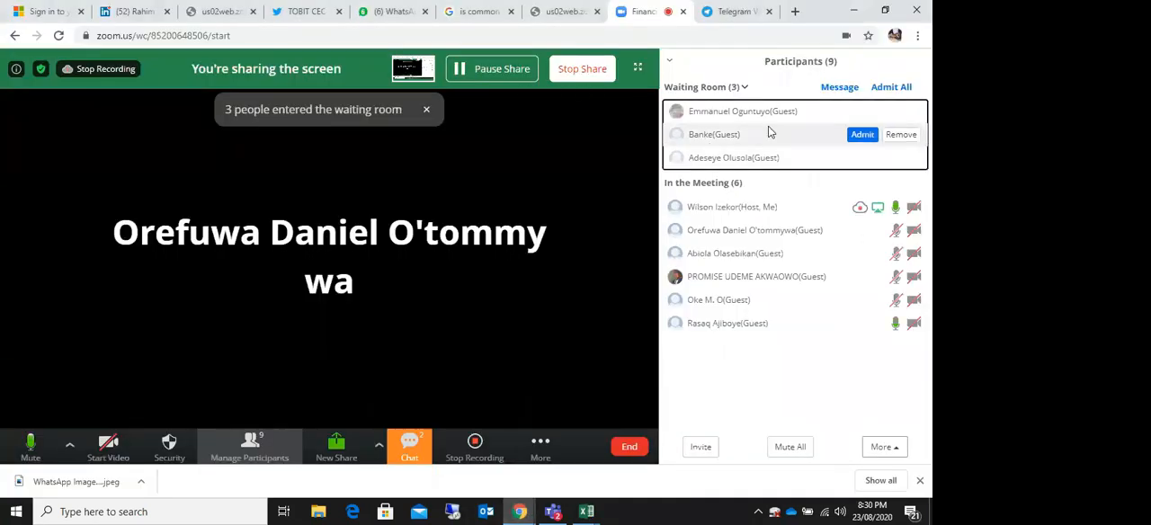
{"action": "left_click", "coordinate": [890, 88]}
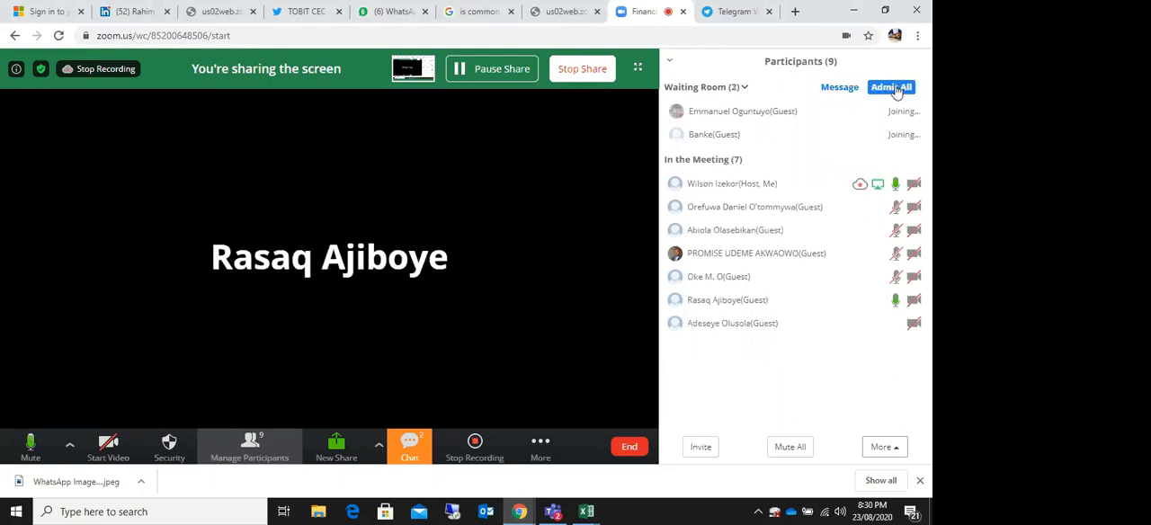
{"action": "left_click", "coordinate": [889, 92]}
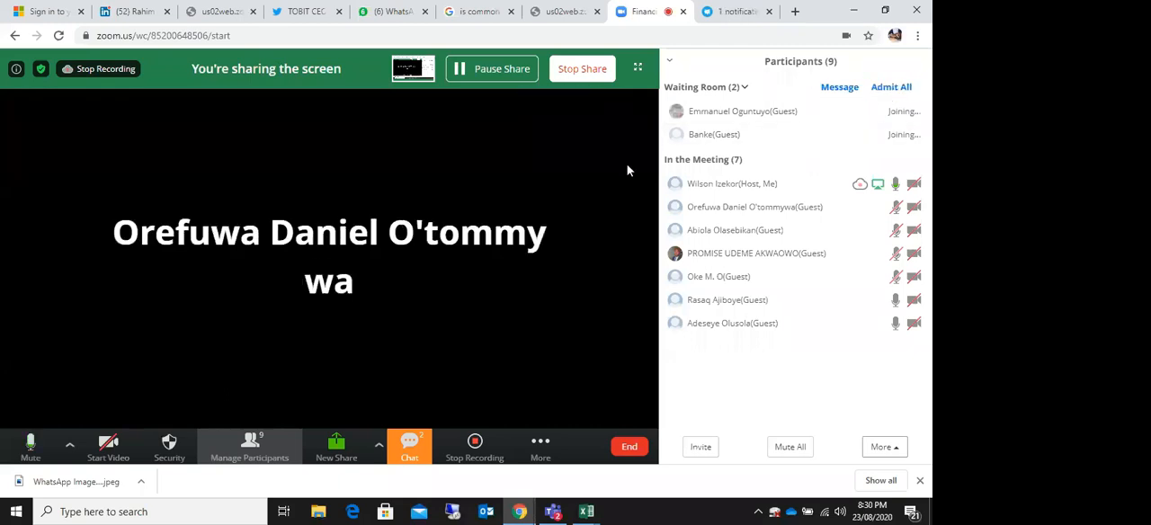
{"action": "left_click", "coordinate": [891, 90]}
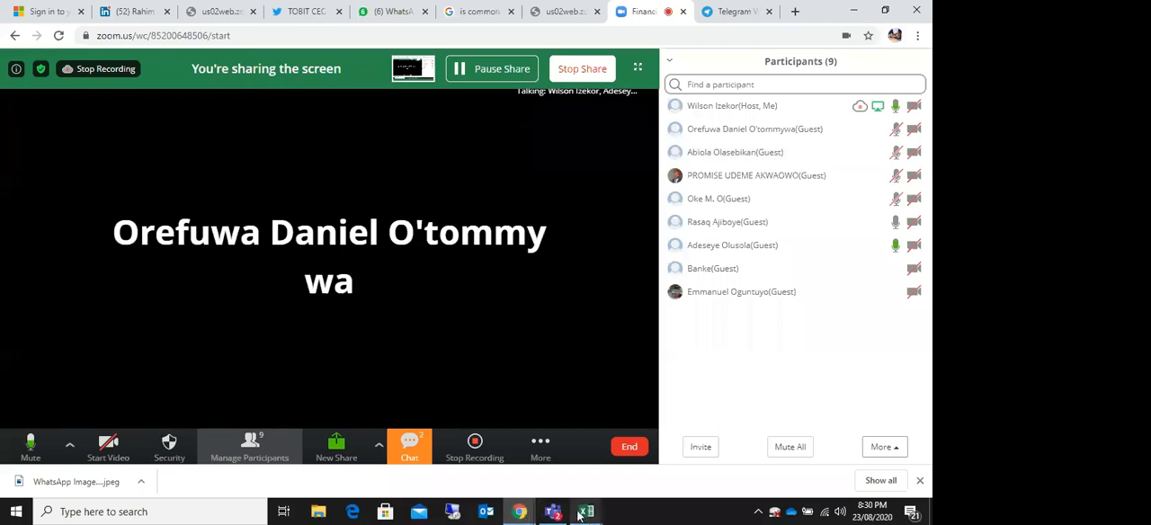
Step: Switch back to the Full IFS Model workbook in Excel and review the asset, equity, expense and income accounts on the Pivot sheet
{"action": "mouse_move", "coordinate": [582, 515]}
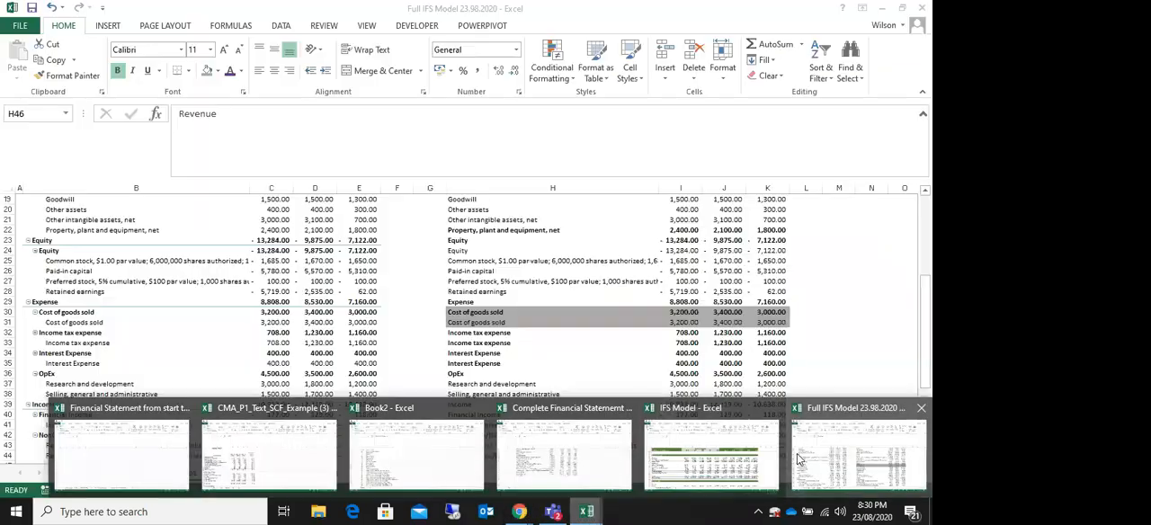
{"action": "left_click", "coordinate": [801, 459]}
{"action": "left_click", "coordinate": [429, 333]}
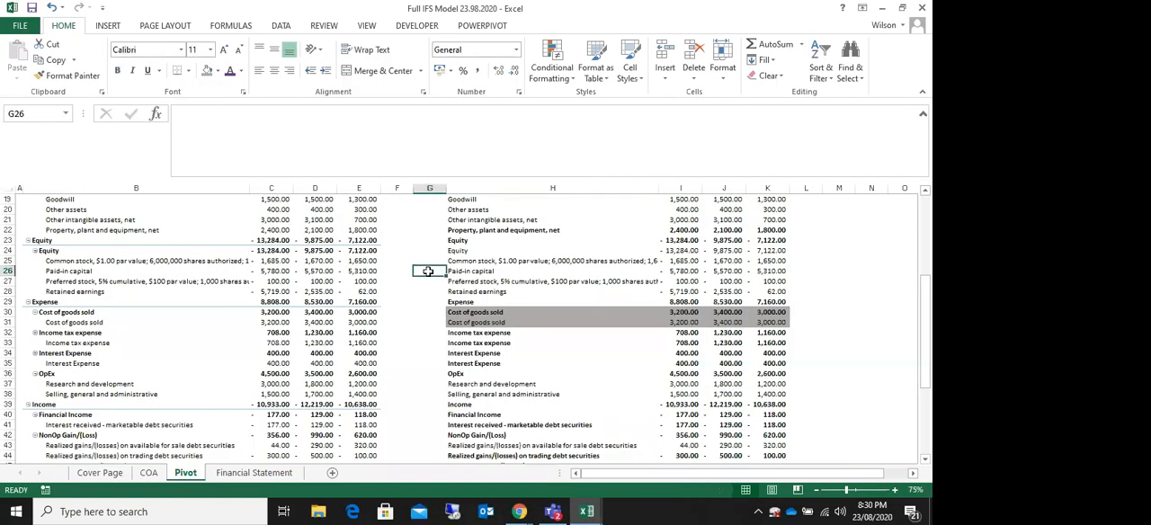
{"action": "scroll", "coordinate": [426, 331], "scroll_direction": "up", "scroll_amount": 1}
{"action": "scroll", "coordinate": [427, 330], "scroll_direction": "up", "scroll_amount": 5}
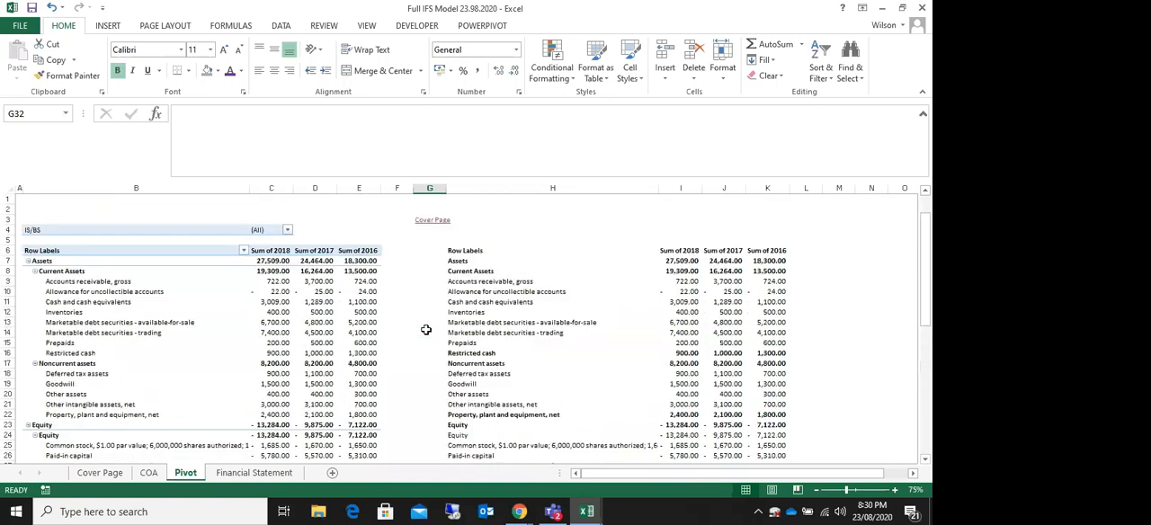
{"action": "scroll", "coordinate": [895, 378], "scroll_direction": "down", "scroll_amount": 3}
{"action": "scroll", "coordinate": [895, 377], "scroll_direction": "up", "scroll_amount": 4}
{"action": "scroll", "coordinate": [824, 291], "scroll_direction": "down", "scroll_amount": 8}
{"action": "scroll", "coordinate": [824, 292], "scroll_direction": "up", "scroll_amount": 8}
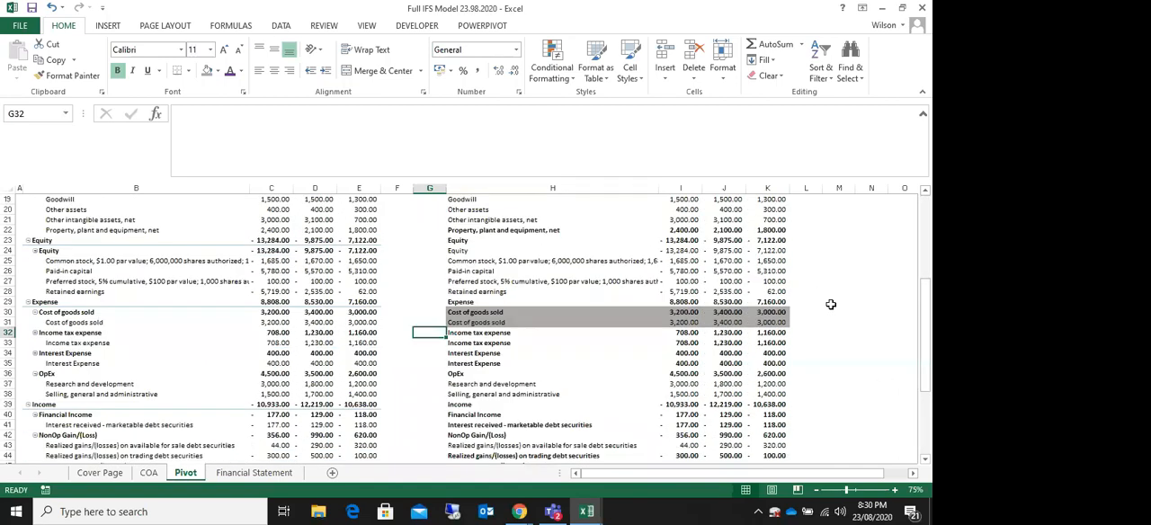
{"action": "scroll", "coordinate": [832, 305], "scroll_direction": "down", "scroll_amount": 14}
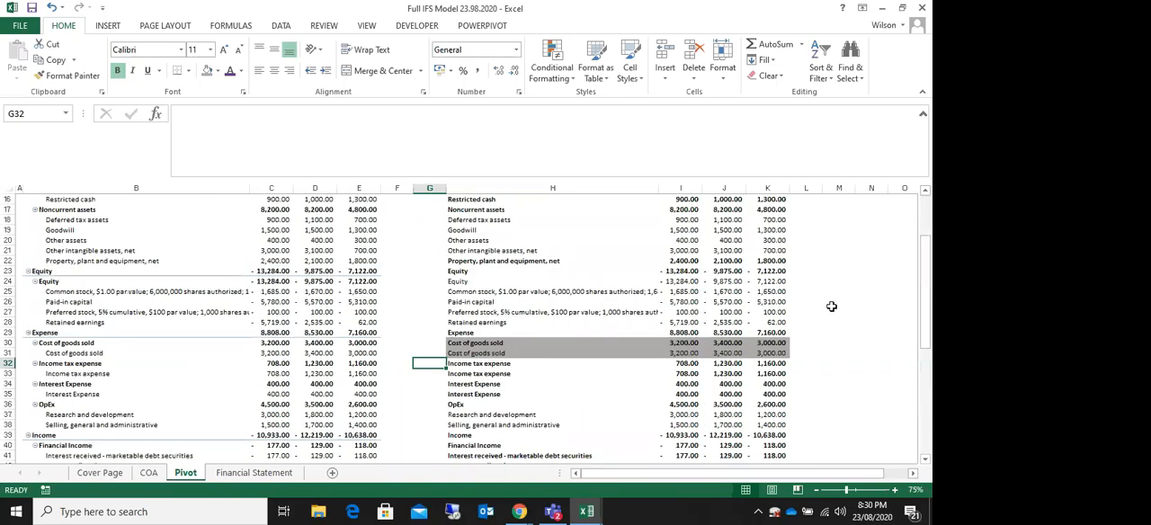
{"action": "scroll", "coordinate": [829, 308], "scroll_direction": "up", "scroll_amount": 14}
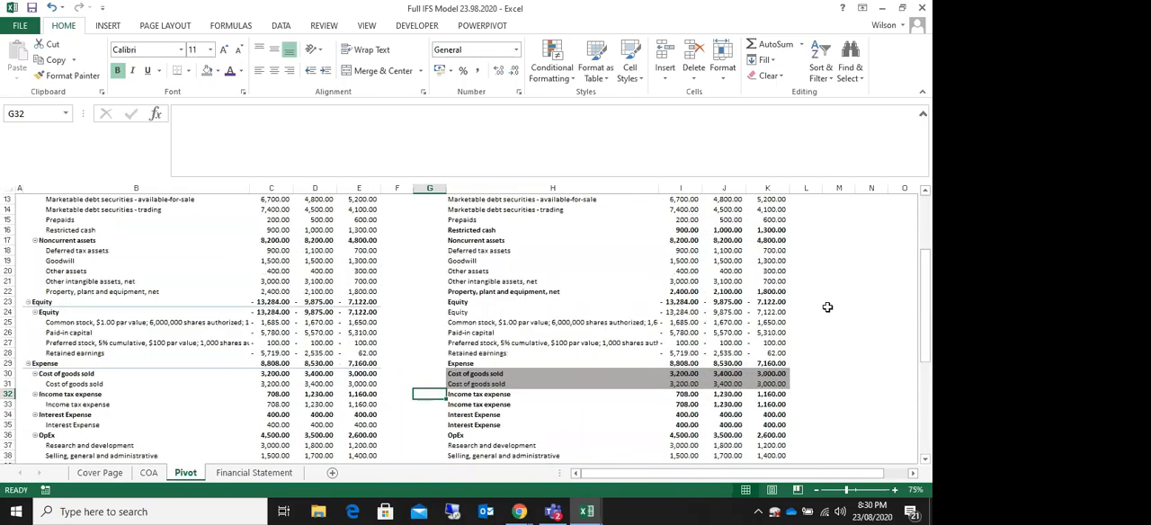
{"action": "scroll", "coordinate": [829, 309], "scroll_direction": "down", "scroll_amount": 4}
{"action": "scroll", "coordinate": [830, 309], "scroll_direction": "down", "scroll_amount": 4}
{"action": "scroll", "coordinate": [830, 308], "scroll_direction": "up", "scroll_amount": 6}
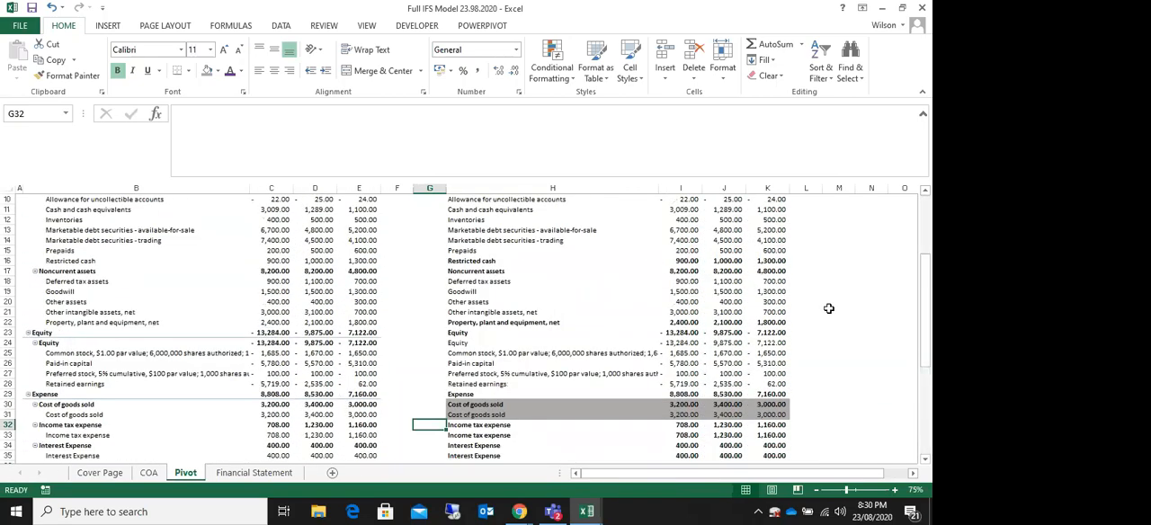
{"action": "scroll", "coordinate": [829, 309], "scroll_direction": "down", "scroll_amount": 3}
{"action": "scroll", "coordinate": [830, 309], "scroll_direction": "down", "scroll_amount": 2}
{"action": "scroll", "coordinate": [830, 308], "scroll_direction": "up", "scroll_amount": 2}
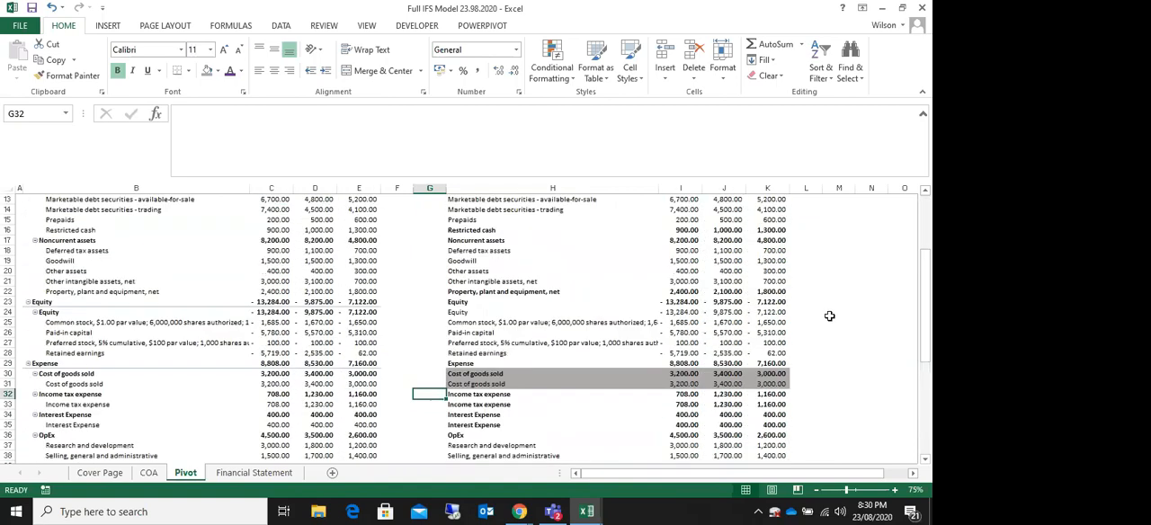
Step: Review the Financial Statement sheet's year headings in D5:F5, their COA links, and the Gross Profit formula in D9
{"action": "left_click", "coordinate": [239, 474]}
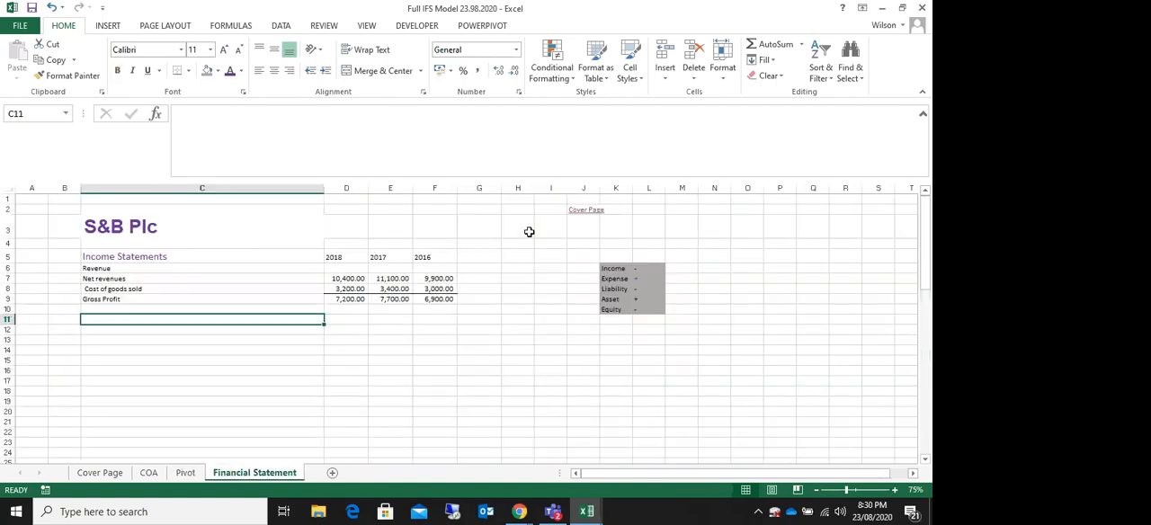
{"action": "left_click_drag", "start_coordinate": [330, 256], "coordinate": [416, 257]}
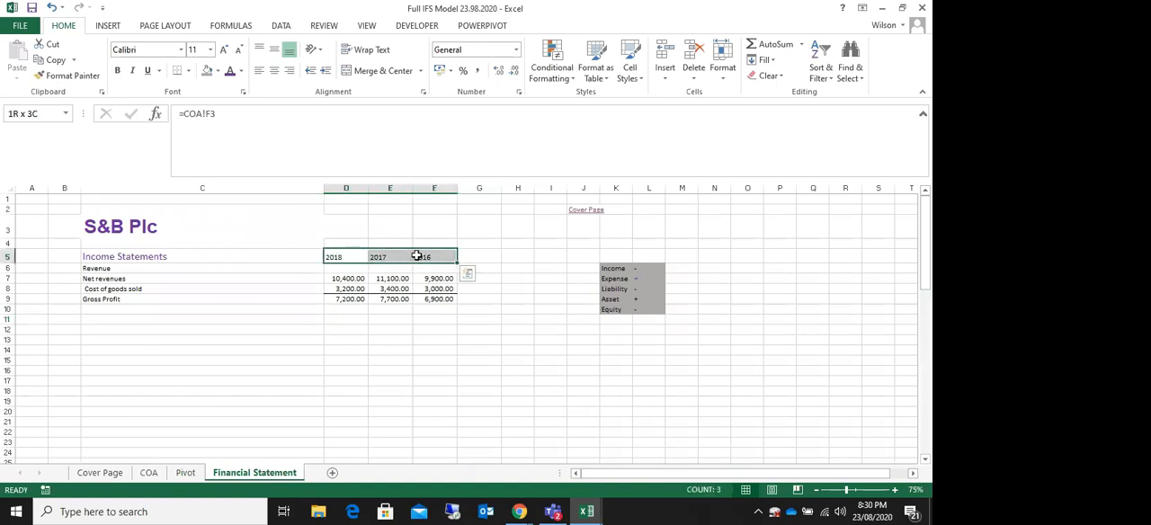
{"action": "left_click", "coordinate": [334, 257]}
{"action": "left_click_drag", "start_coordinate": [342, 257], "coordinate": [422, 257]}
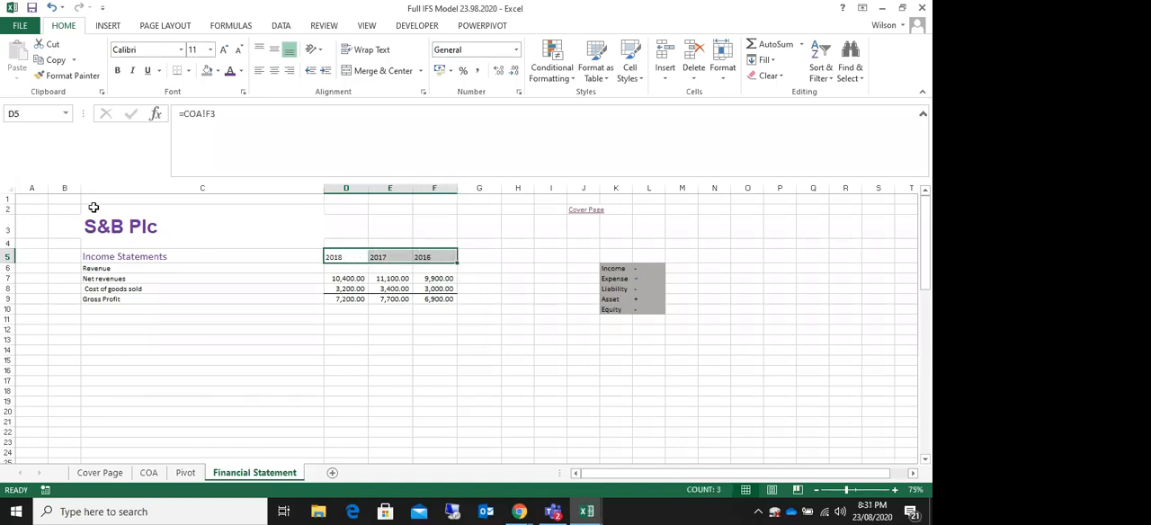
{"action": "left_click_drag", "start_coordinate": [16, 195], "coordinate": [664, 393]}
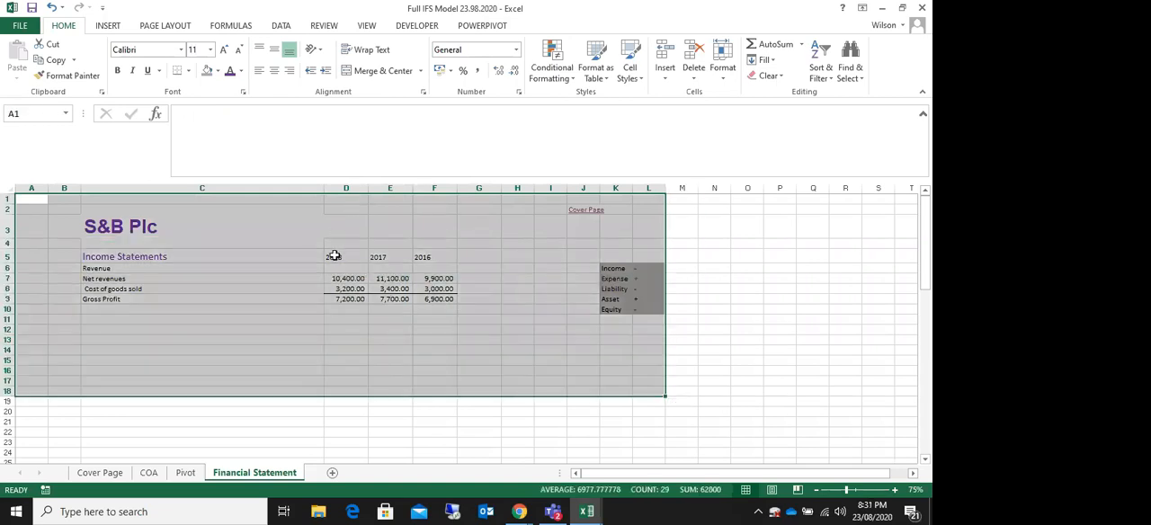
{"action": "left_click", "coordinate": [469, 246]}
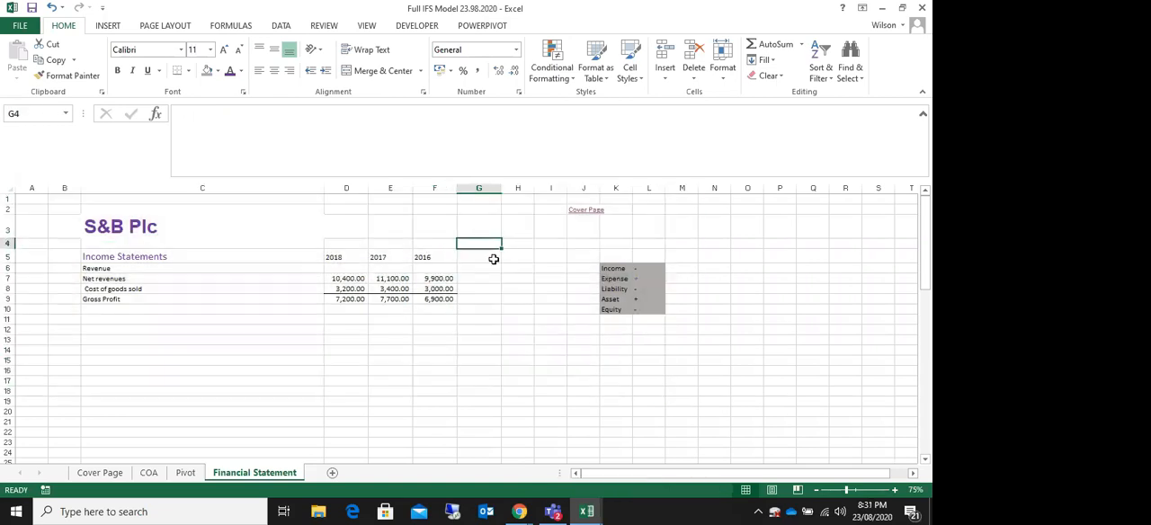
{"action": "left_click", "coordinate": [341, 243]}
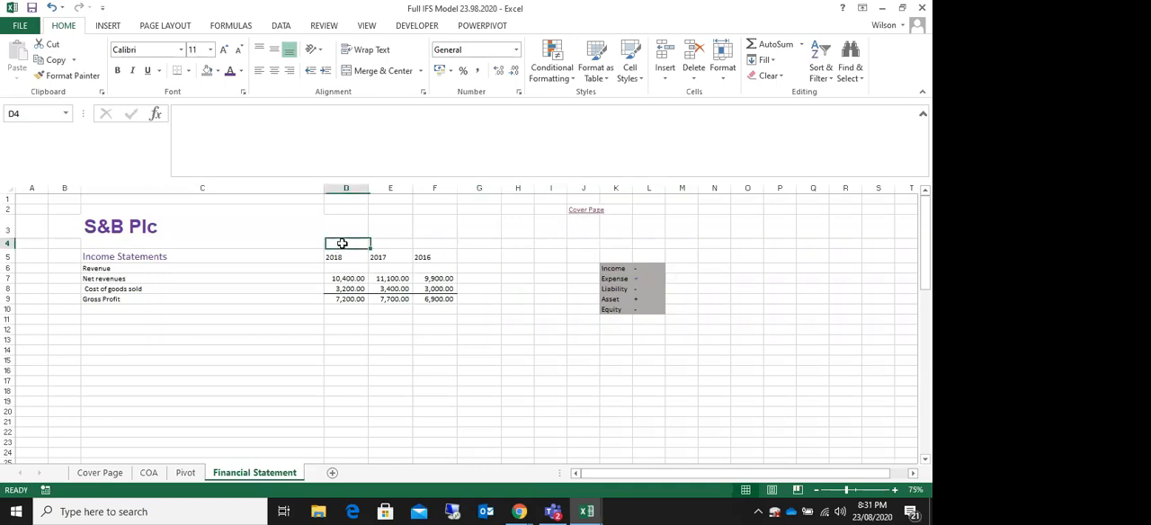
{"action": "left_click", "coordinate": [390, 243]}
{"action": "left_click", "coordinate": [430, 243]}
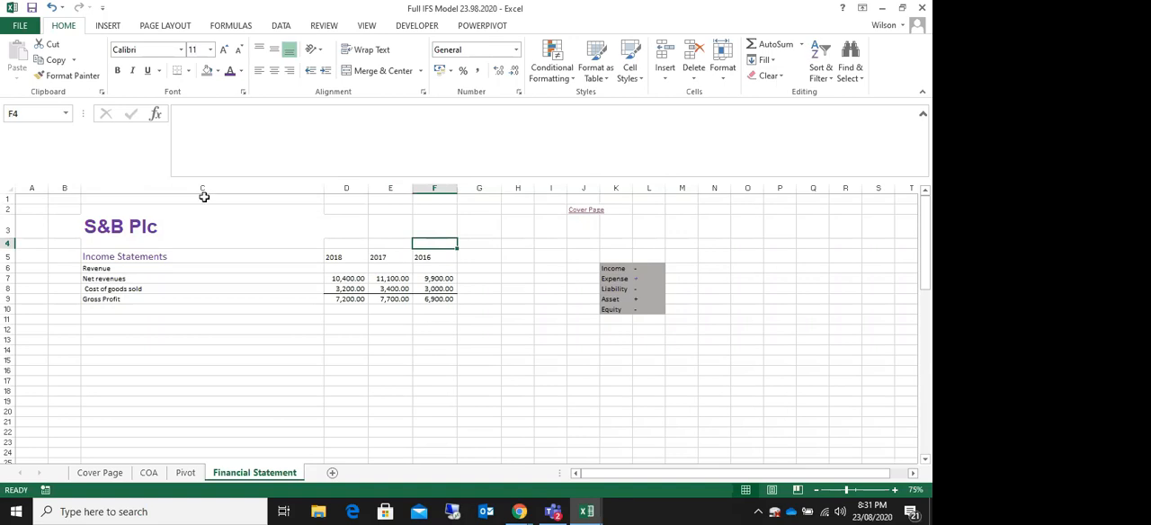
{"action": "left_click_drag", "start_coordinate": [58, 202], "coordinate": [508, 280]}
{"action": "left_click", "coordinate": [337, 257]}
{"action": "left_click", "coordinate": [395, 258]}
{"action": "left_click", "coordinate": [427, 258]}
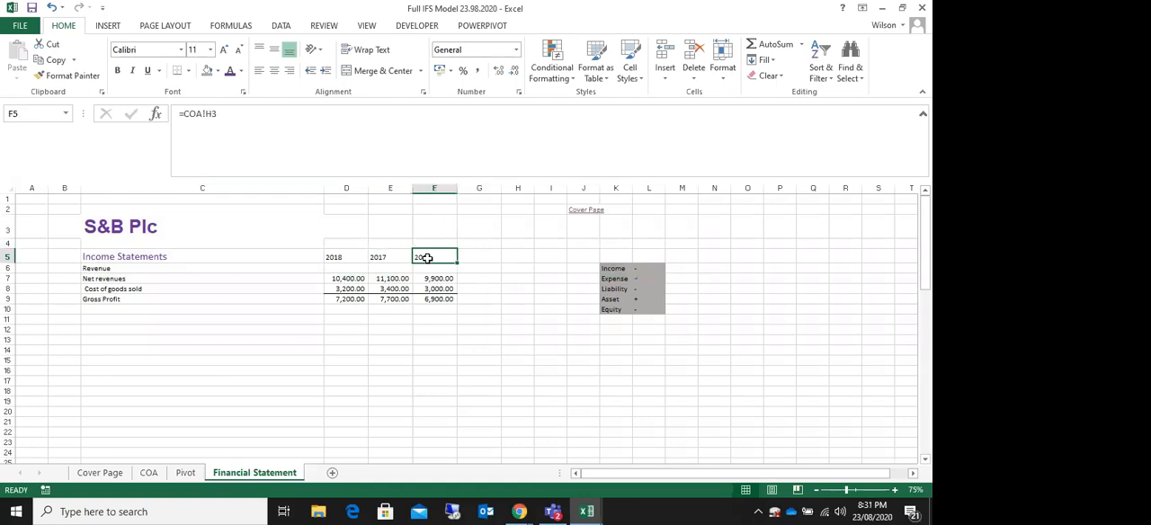
{"action": "left_click", "coordinate": [108, 300]}
{"action": "left_click", "coordinate": [351, 299]}
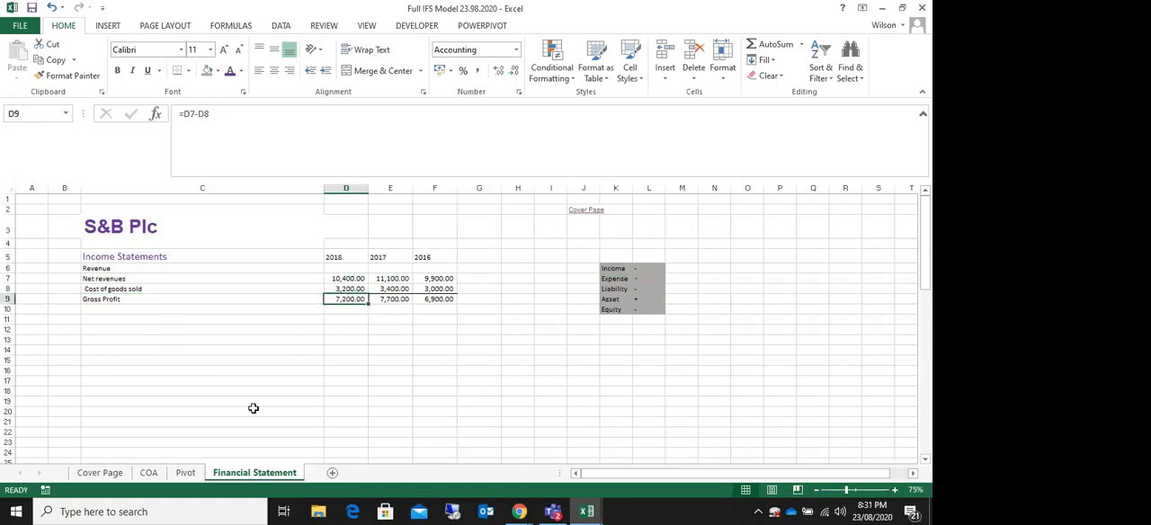
Step: Review the Cover Page, COA and Pivot sheets in turn, and return to the Financial Statement sheet
{"action": "left_click", "coordinate": [149, 473]}
{"action": "left_click", "coordinate": [100, 473]}
{"action": "left_click", "coordinate": [149, 473]}
{"action": "left_click", "coordinate": [186, 473]}
{"action": "left_click", "coordinate": [99, 473]}
{"action": "left_click_drag", "start_coordinate": [135, 245], "coordinate": [134, 374]}
{"action": "left_click", "coordinate": [157, 474]}
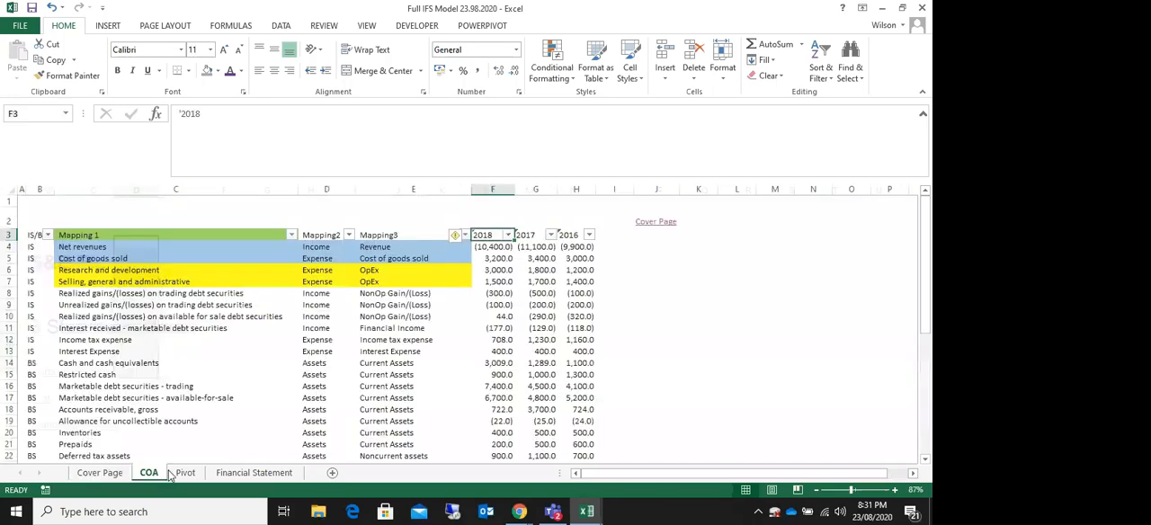
{"action": "left_click", "coordinate": [194, 474]}
{"action": "left_click_drag", "start_coordinate": [178, 241], "coordinate": [175, 331]}
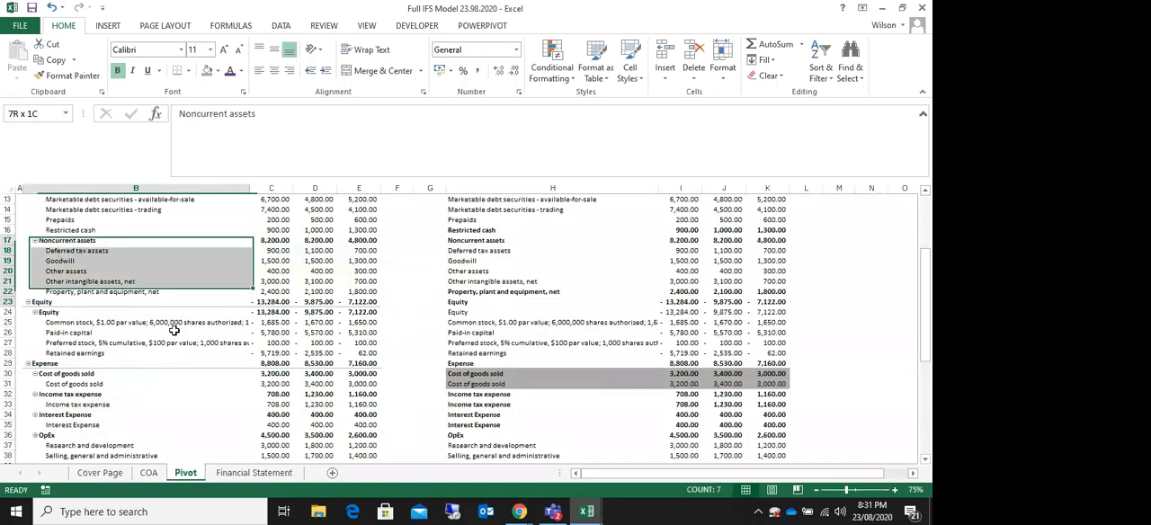
{"action": "left_click", "coordinate": [253, 473]}
{"action": "left_click", "coordinate": [512, 360]}
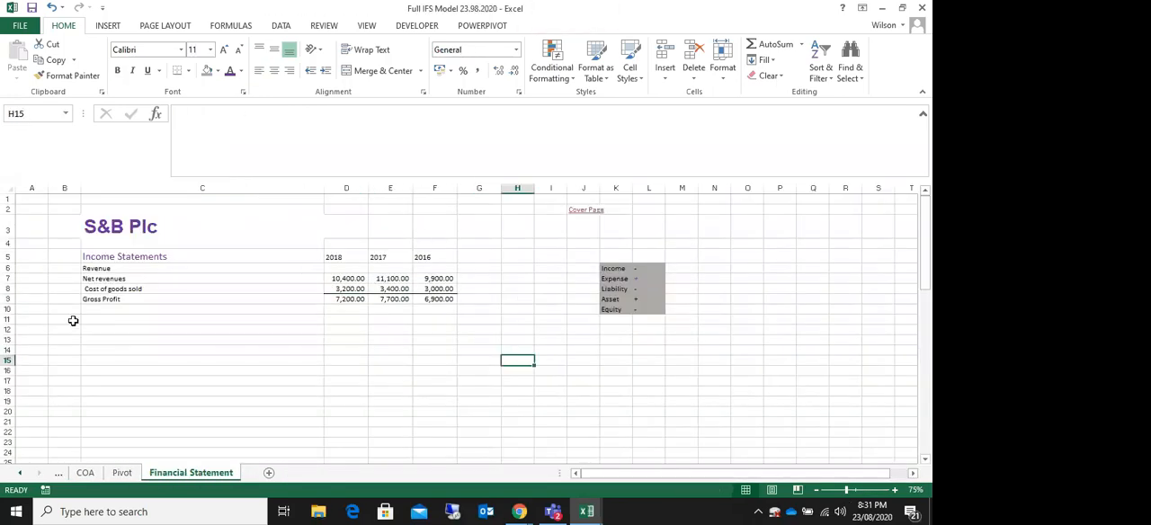
Step: Link cell C11 of the Financial Statement sheet to the OpEx label in Pivot H36, closing the PivotTable Fields pane on the way
{"action": "left_click", "coordinate": [113, 321]}
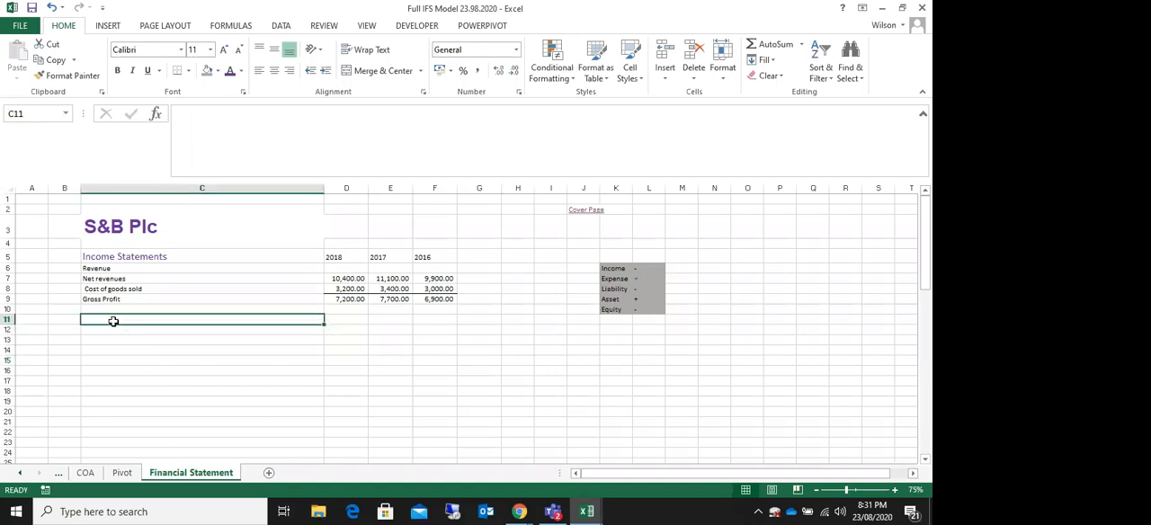
{"action": "type", "text": "="}
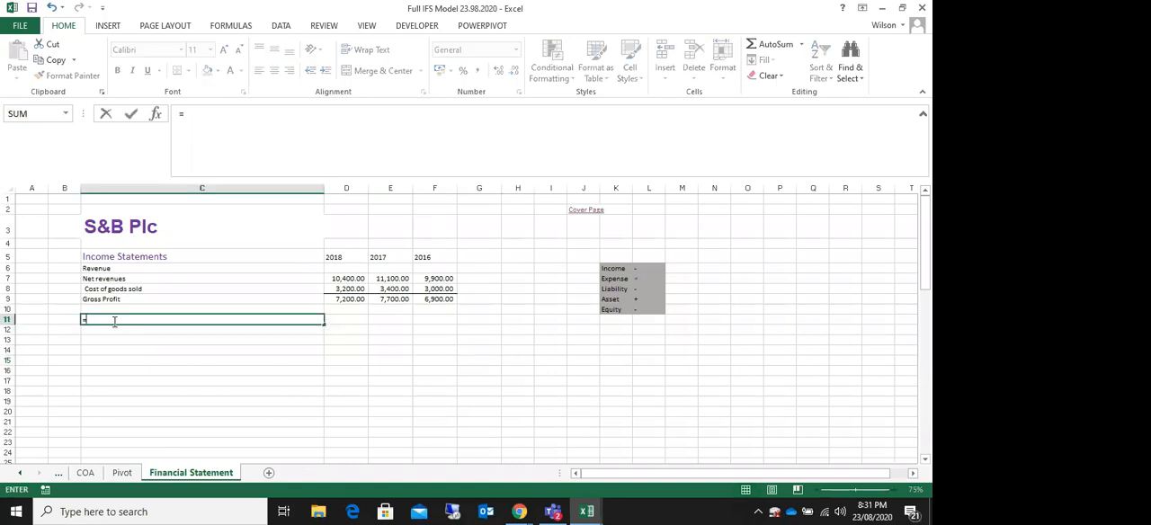
{"action": "left_click", "coordinate": [120, 473]}
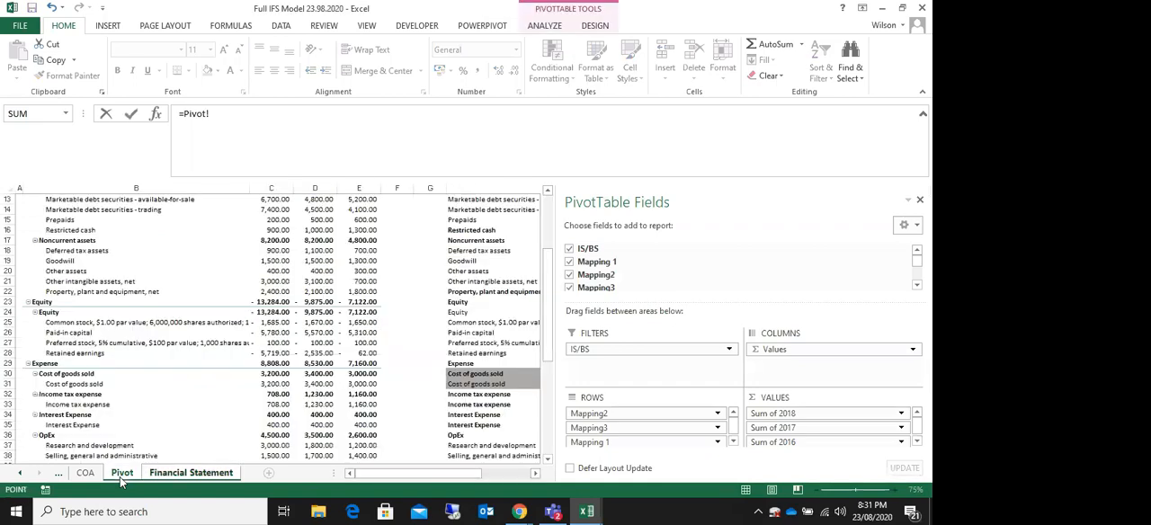
{"action": "left_click", "coordinate": [919, 199]}
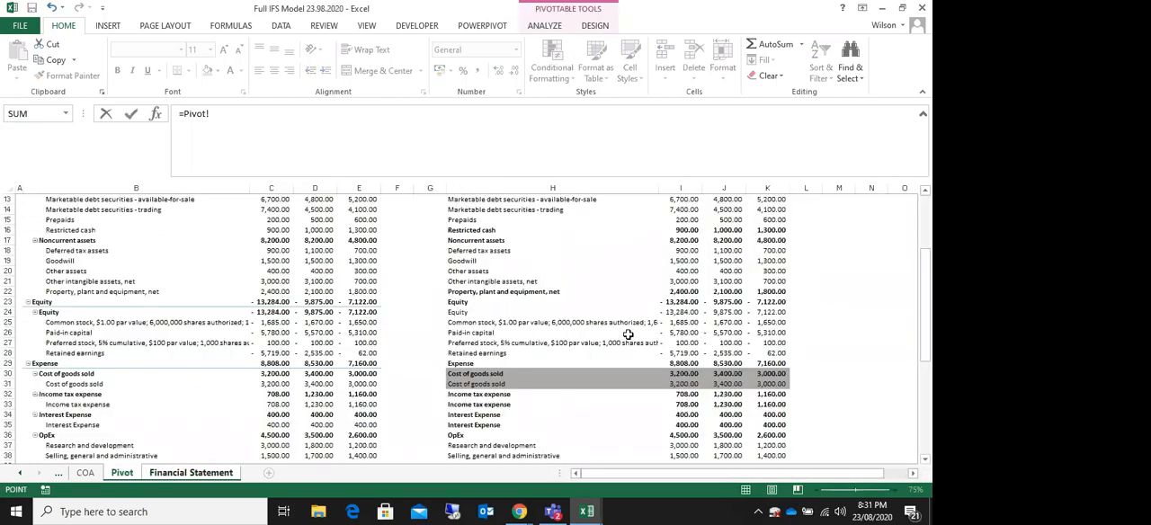
{"action": "left_click_drag", "start_coordinate": [926, 315], "coordinate": [928, 364]}
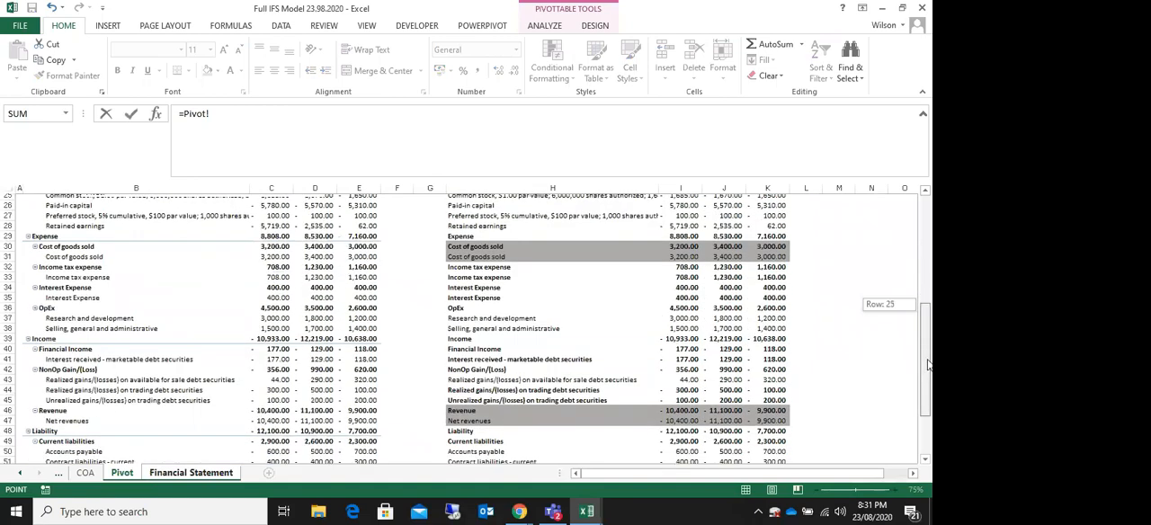
{"action": "left_click_drag", "start_coordinate": [929, 364], "coordinate": [929, 364]}
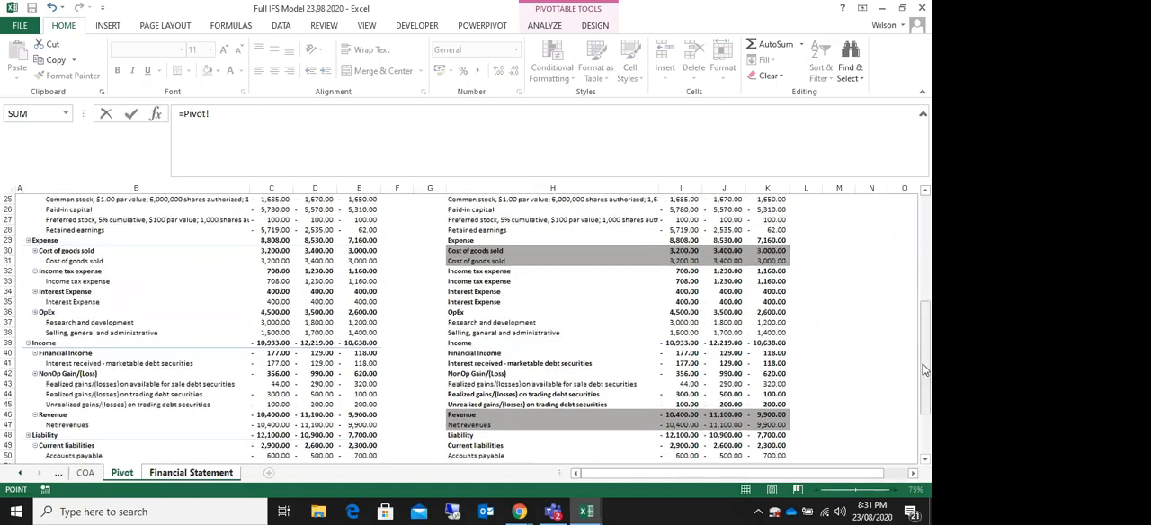
{"action": "left_click", "coordinate": [468, 313]}
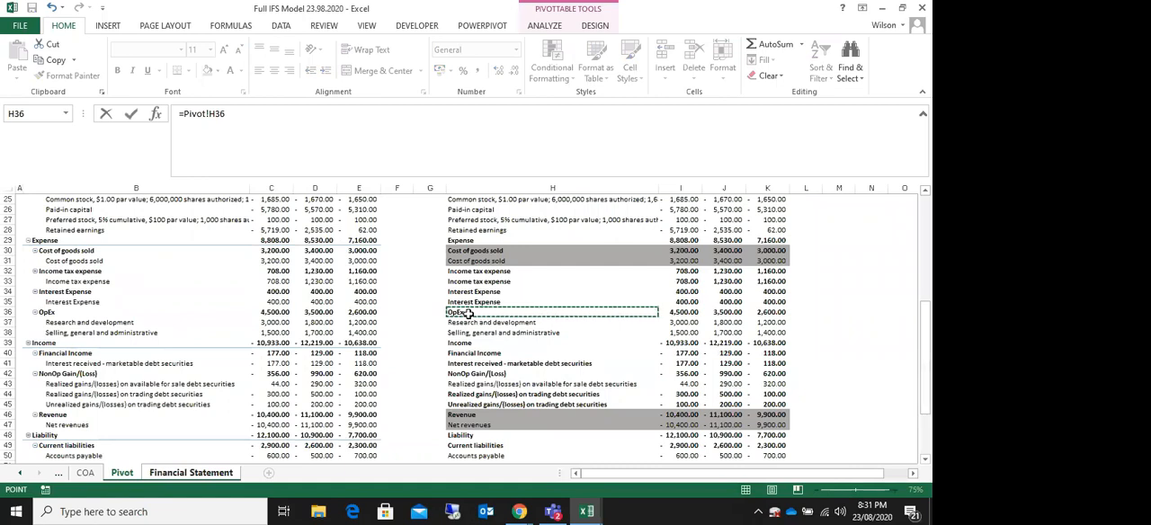
{"action": "key", "text": "Return"}
{"action": "left_click", "coordinate": [117, 319]}
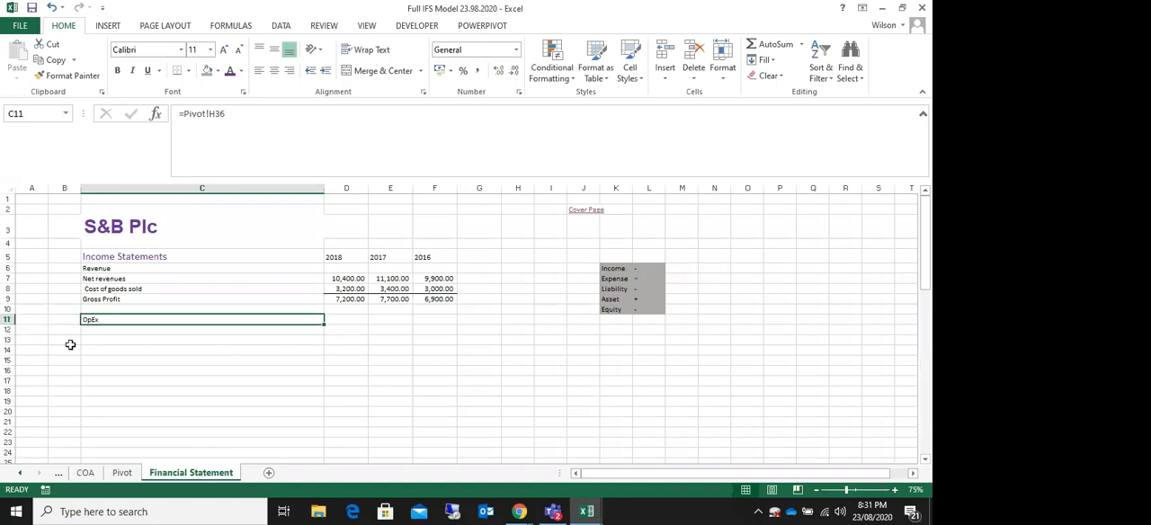
Step: Replace the link in C11 with the written heading "Operating Expenses (OpEx)"
{"action": "left_click", "coordinate": [127, 331]}
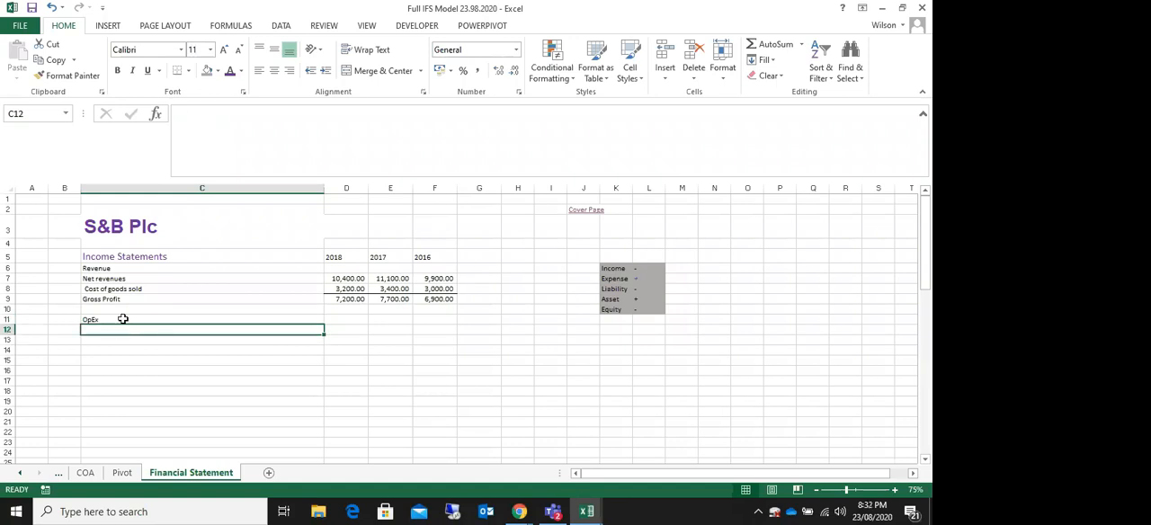
{"action": "left_click", "coordinate": [122, 320]}
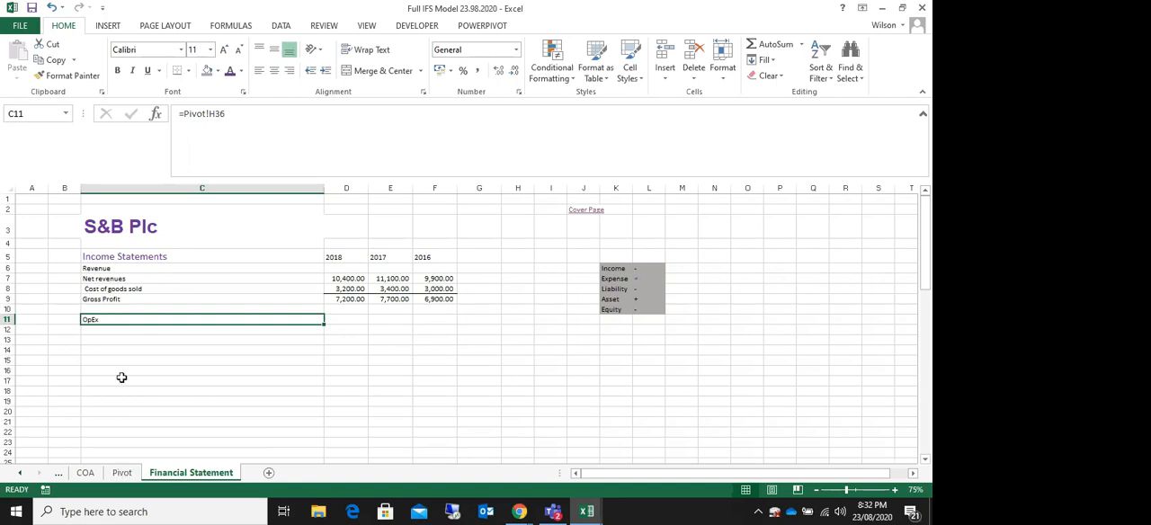
{"action": "type", "text": "Operating Exp"}
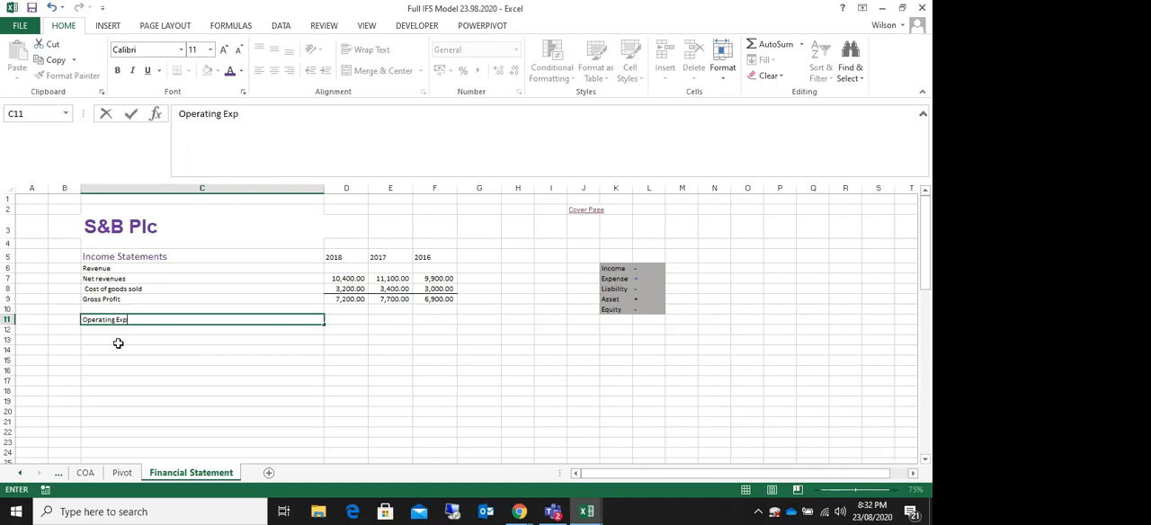
{"action": "type", "text": "nses"}
{"action": "left_click", "coordinate": [118, 341]}
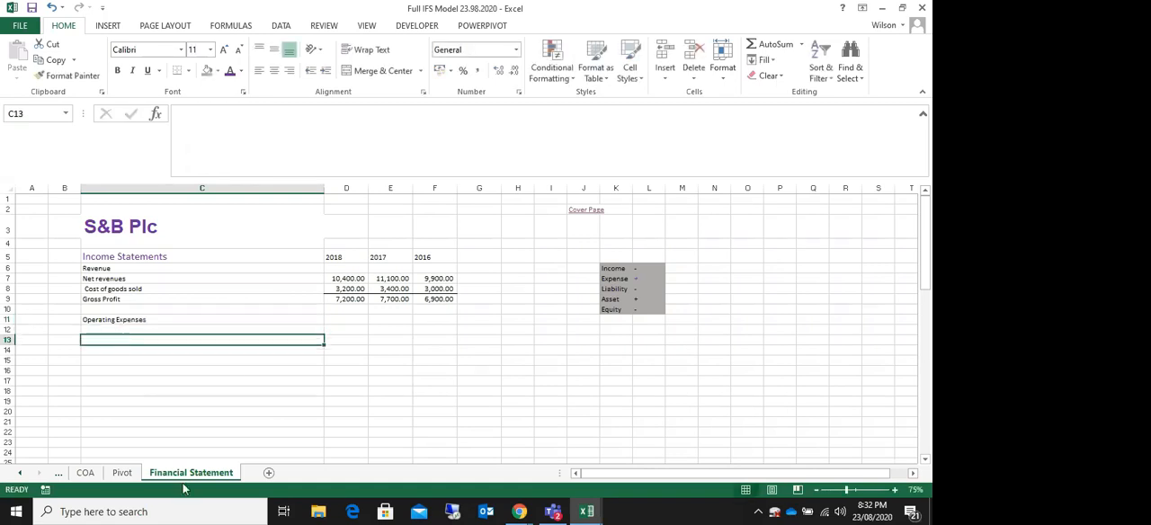
{"action": "left_click", "coordinate": [104, 319]}
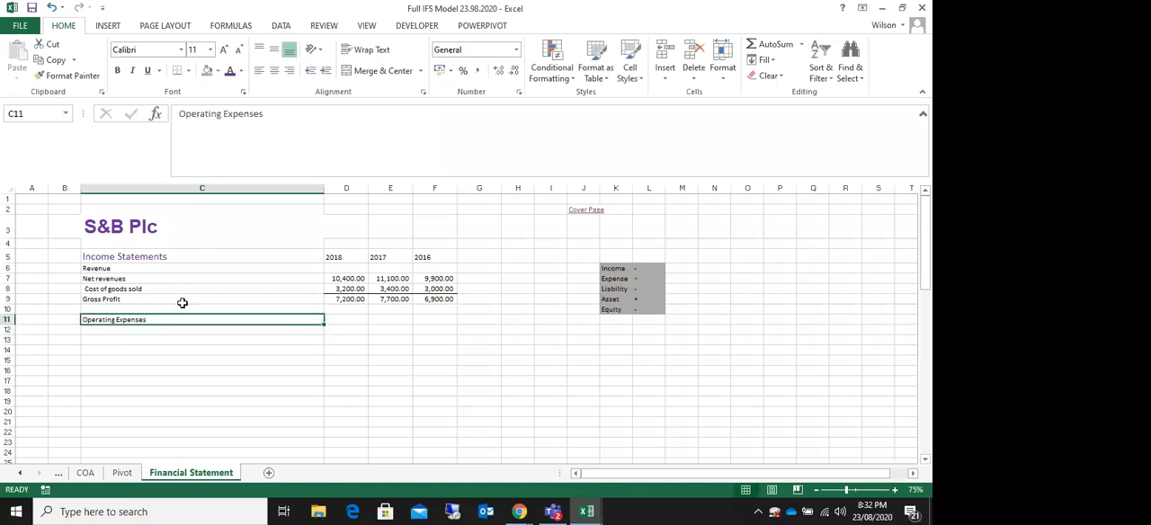
{"action": "left_click", "coordinate": [283, 112]}
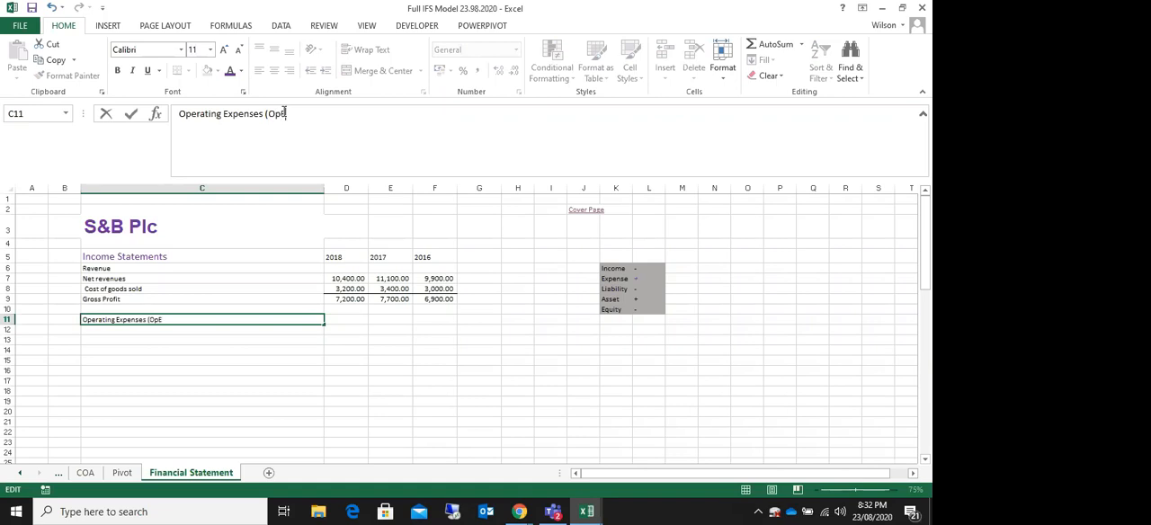
{"action": "key", "text": "Return"}
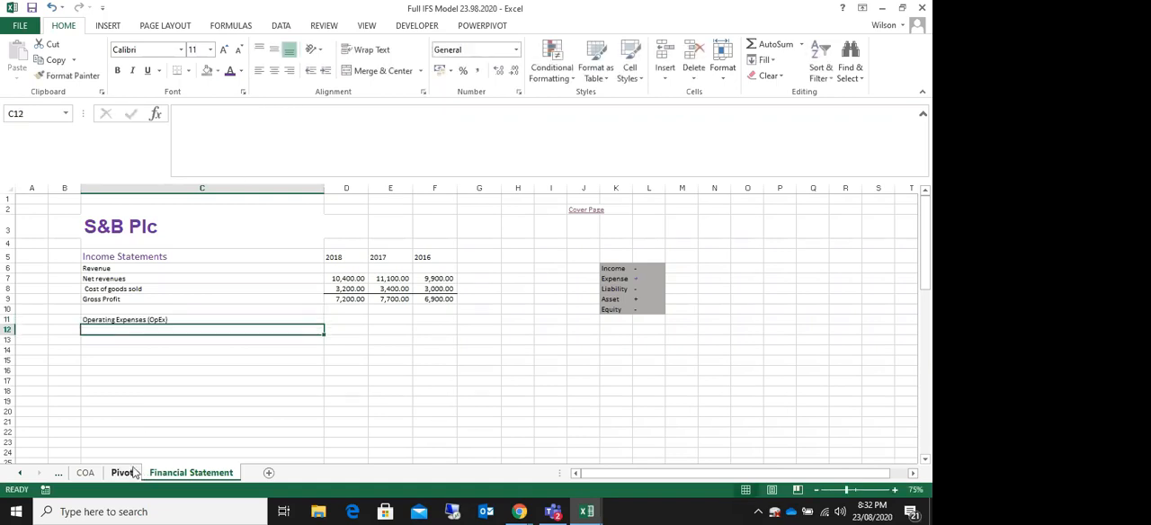
Step: Link C12 below the operating expenses heading to the Research and development label in Pivot H37
{"action": "type", "text": "="}
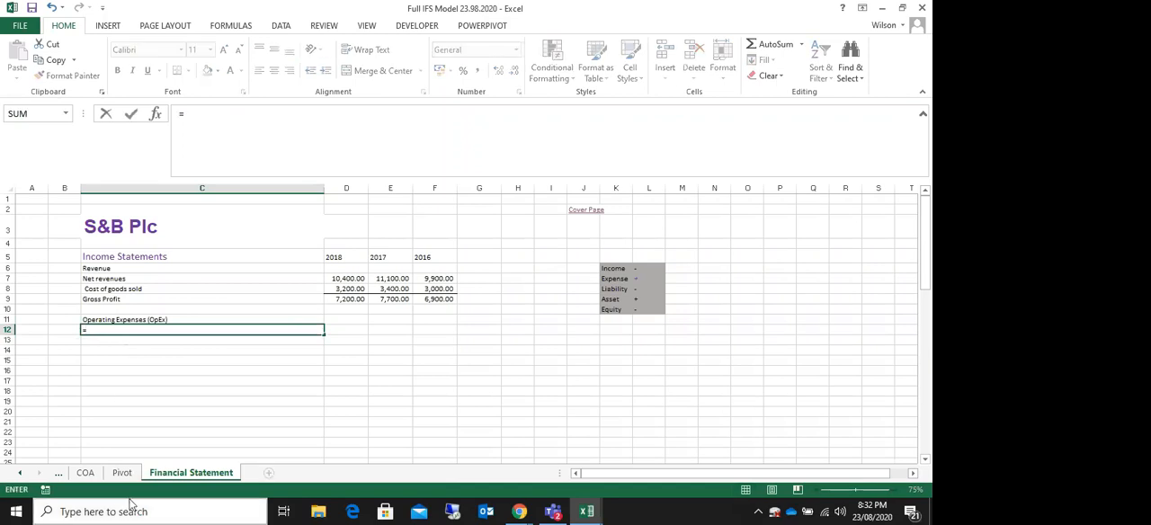
{"action": "left_click", "coordinate": [122, 473]}
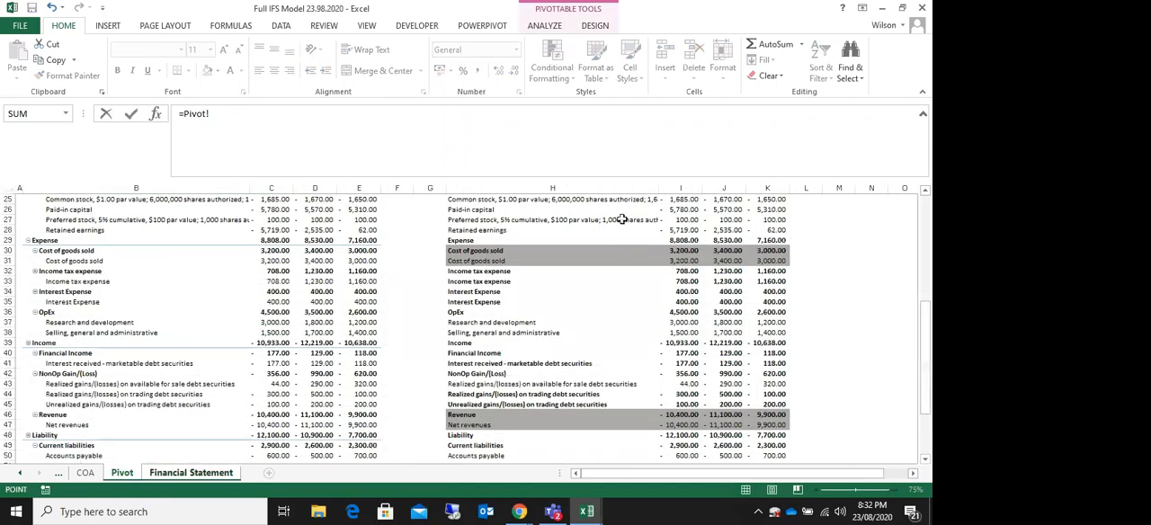
{"action": "left_click", "coordinate": [486, 323]}
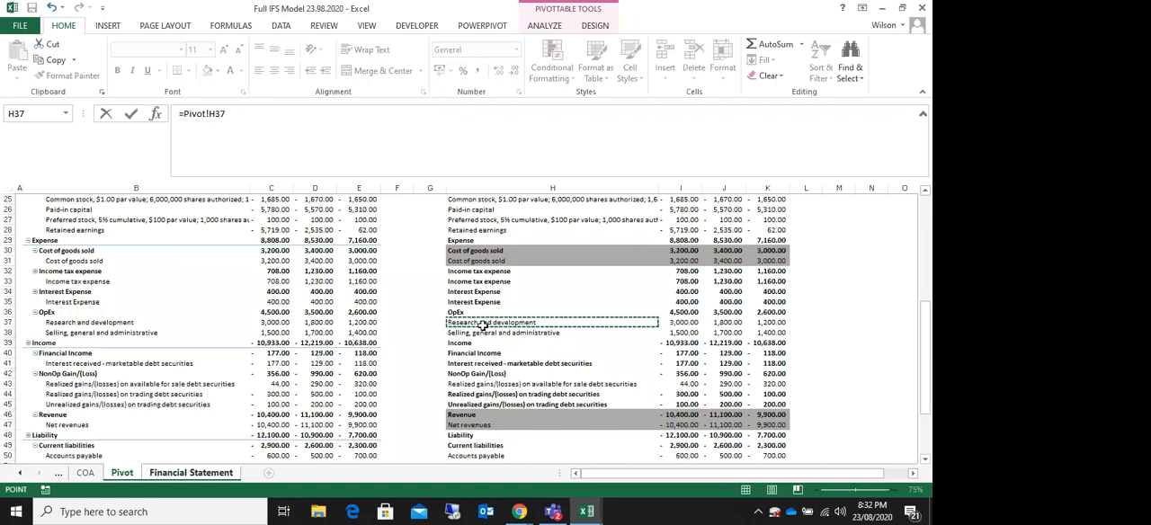
{"action": "key", "text": "Return"}
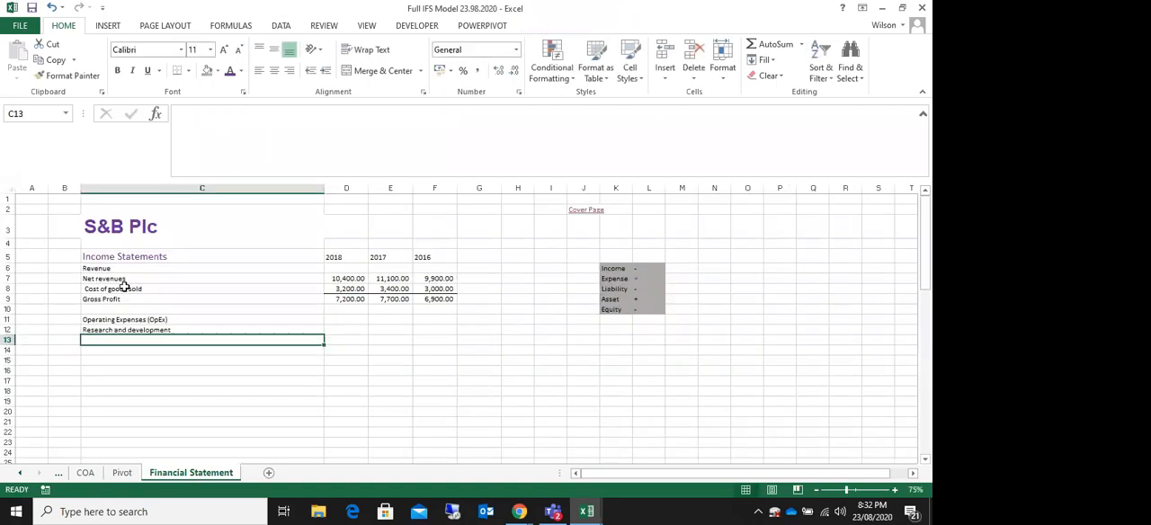
{"action": "left_click_drag", "start_coordinate": [97, 278], "coordinate": [111, 295]}
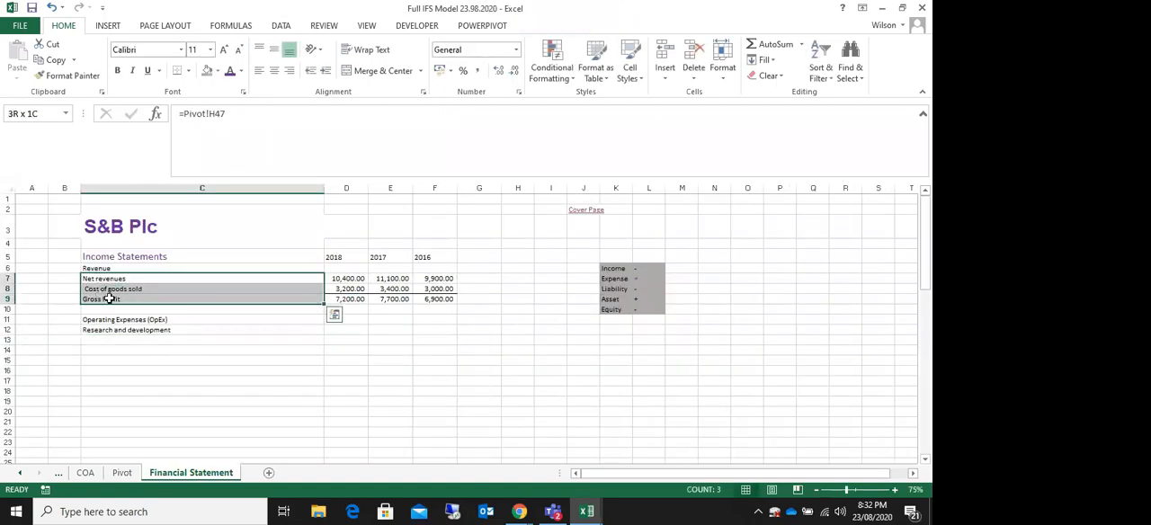
{"action": "left_click_drag", "start_coordinate": [108, 328], "coordinate": [114, 348]}
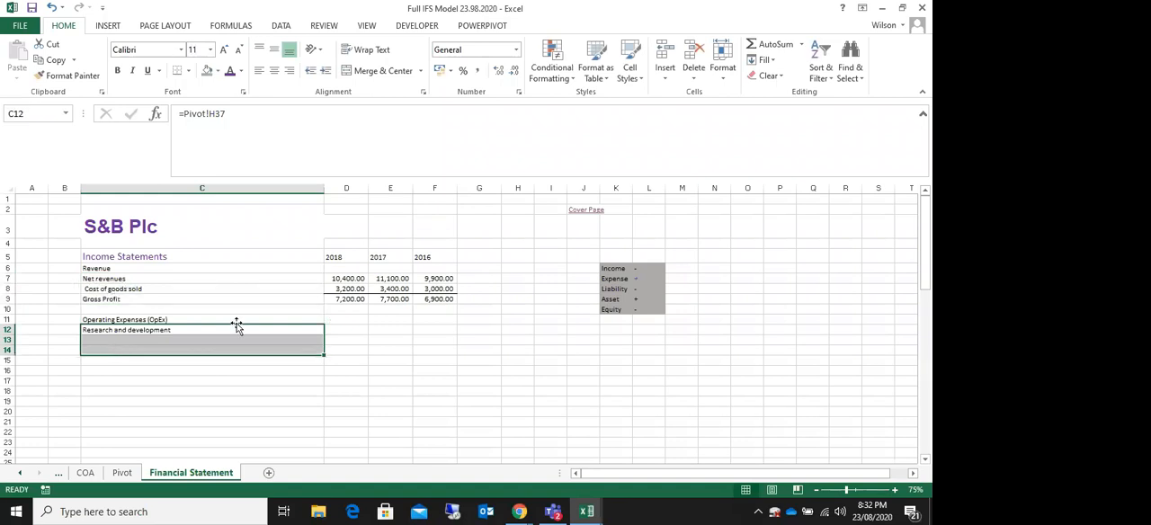
{"action": "left_click", "coordinate": [148, 402]}
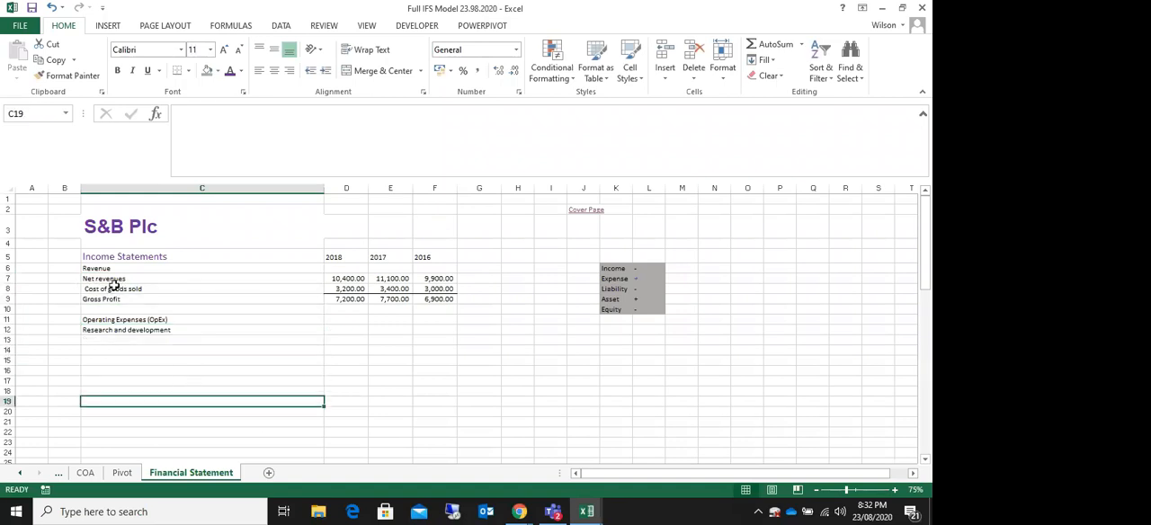
{"action": "left_click_drag", "start_coordinate": [111, 288], "coordinate": [110, 298]}
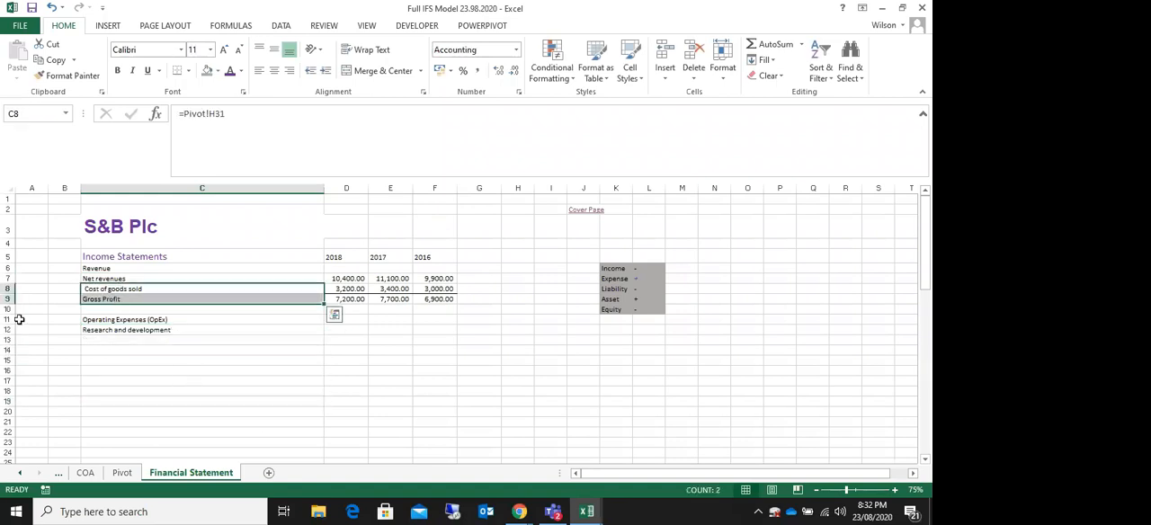
Step: Link C13 to the Selling, general and administrative label in Pivot H38
{"action": "left_click", "coordinate": [129, 341]}
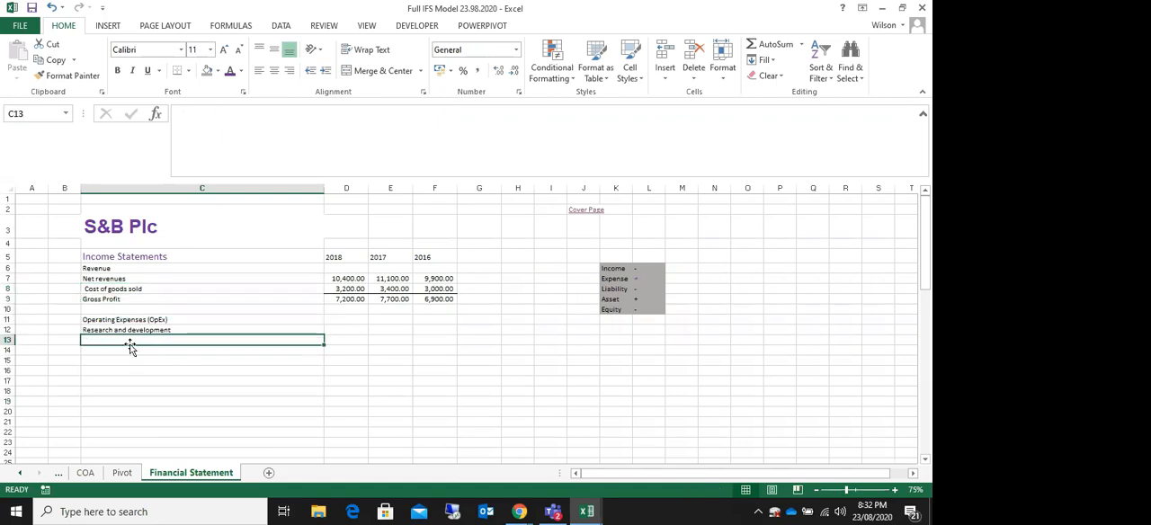
{"action": "type", "text": "="}
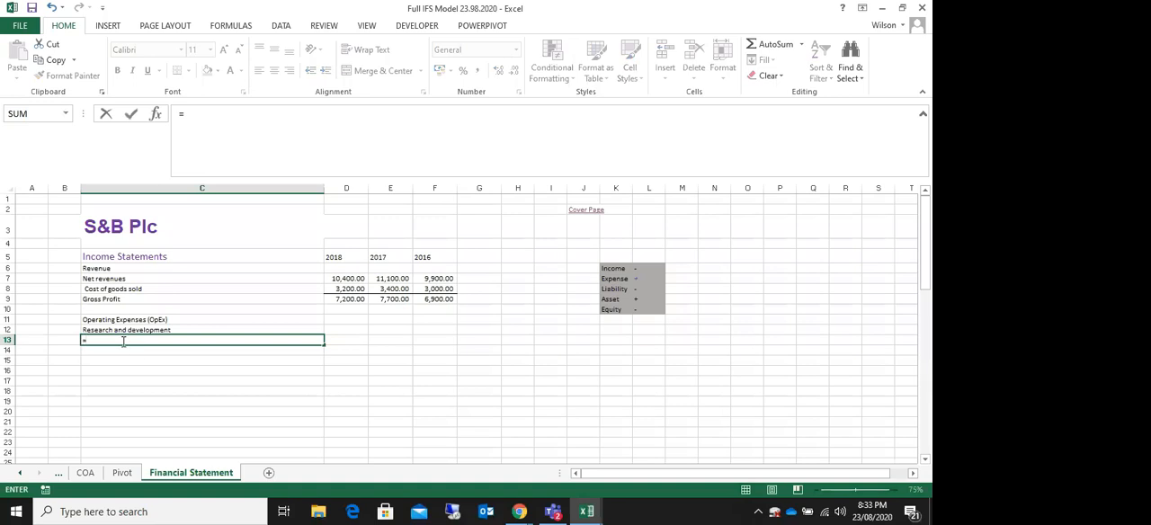
{"action": "left_click", "coordinate": [120, 473]}
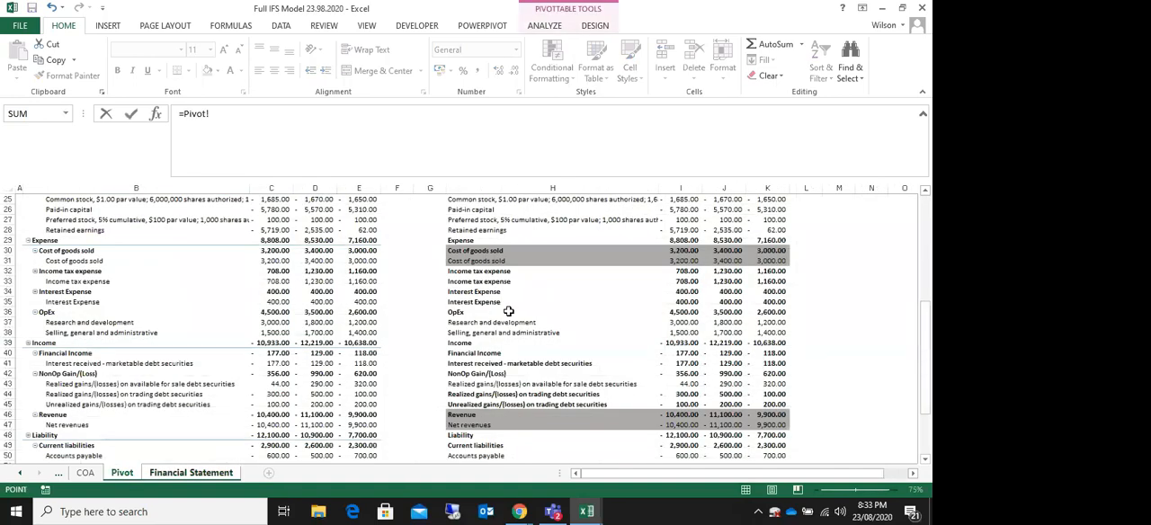
{"action": "left_click", "coordinate": [492, 333]}
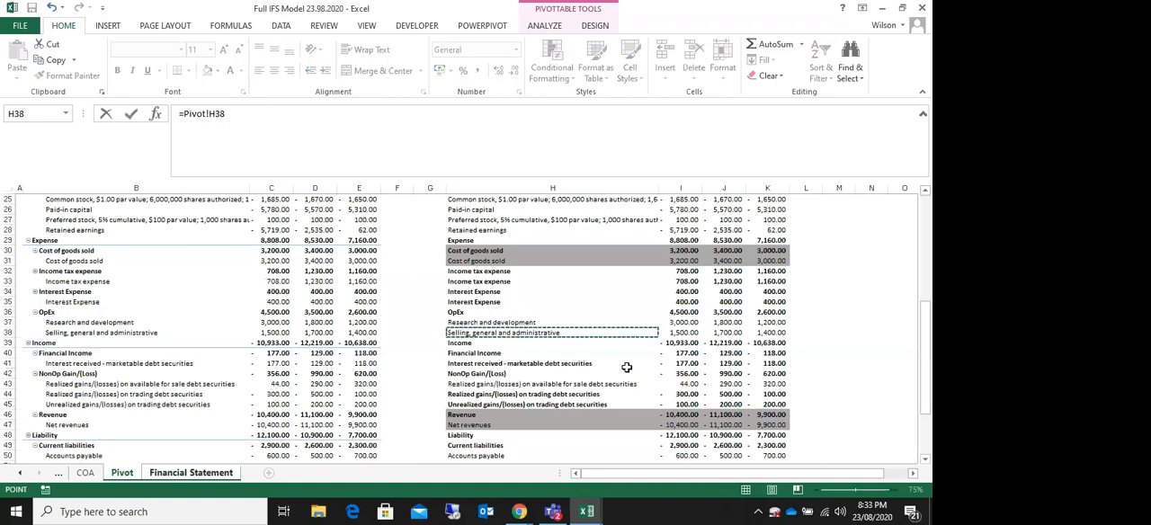
{"action": "key", "text": "Return"}
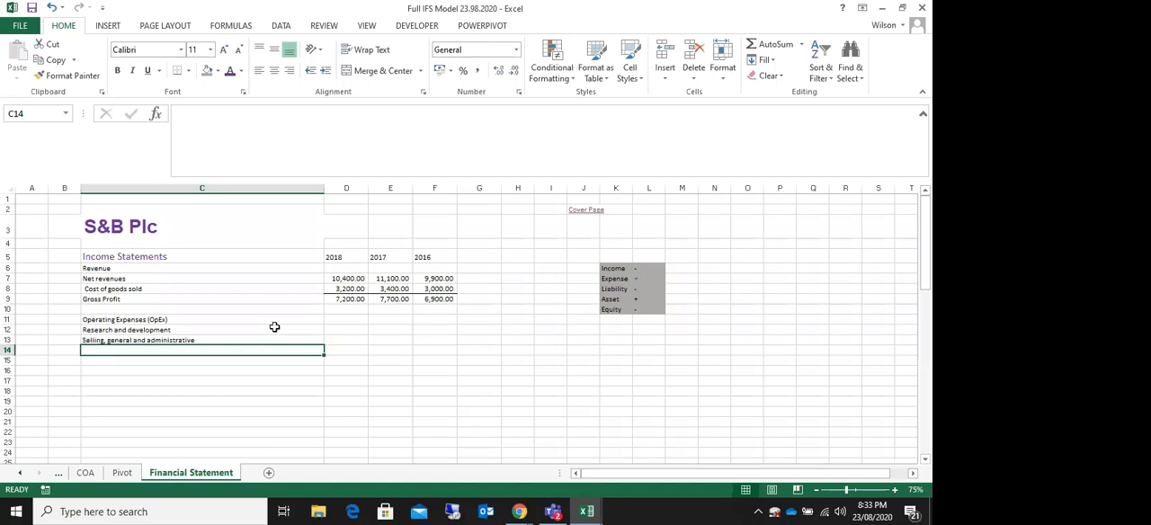
Step: Link D12 to the Research and development amount in Pivot I37, and fill the formula across D12:F13
{"action": "left_click", "coordinate": [337, 330]}
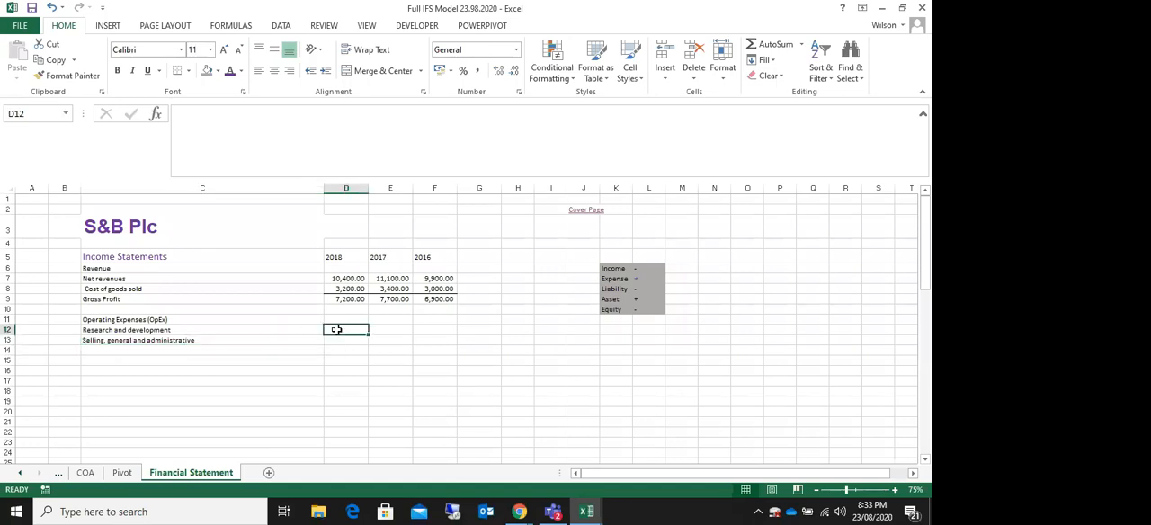
{"action": "type", "text": "="}
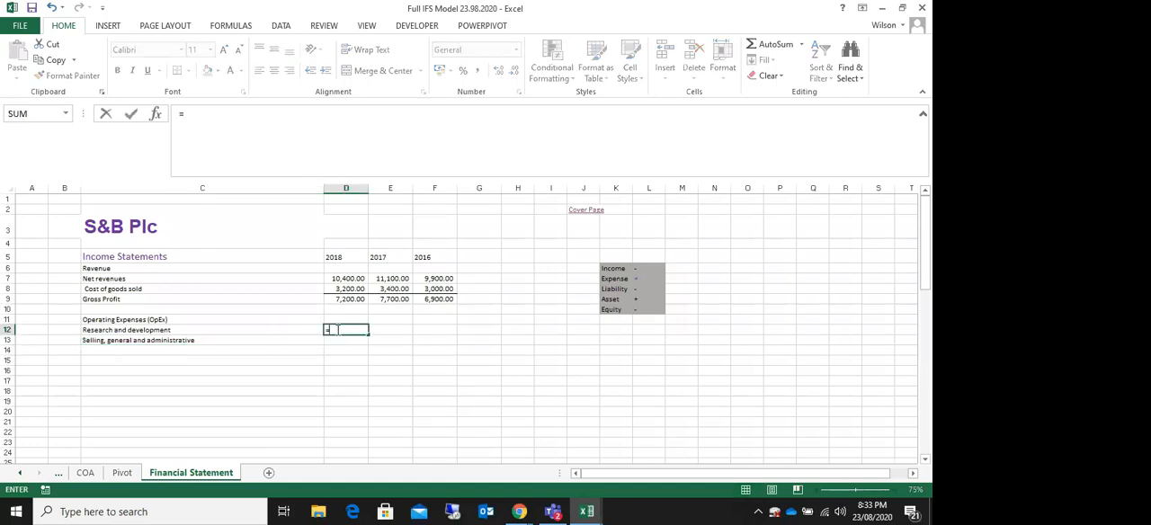
{"action": "key", "text": "BackSpace"}
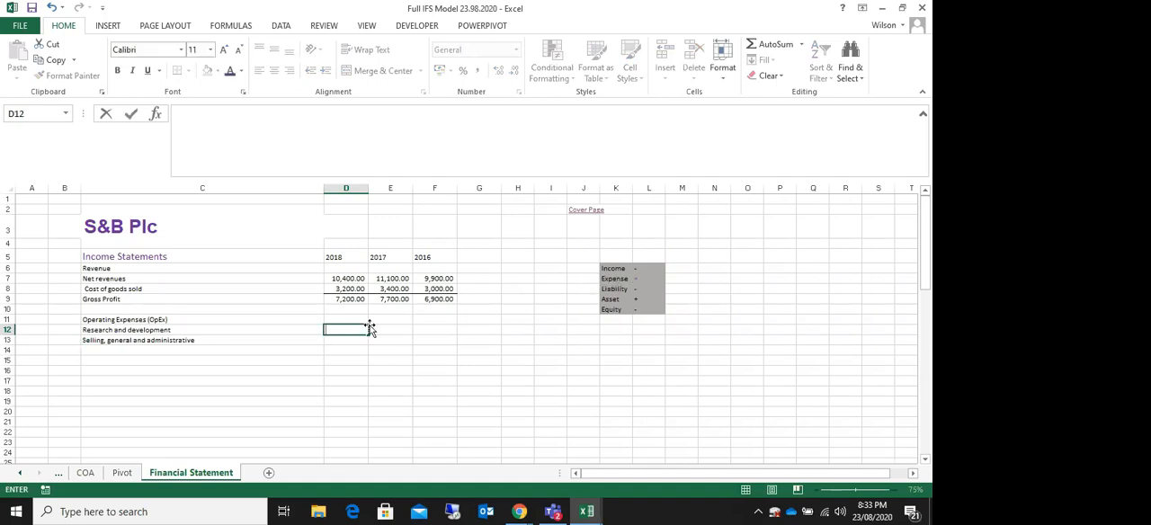
{"action": "type", "text": "+"}
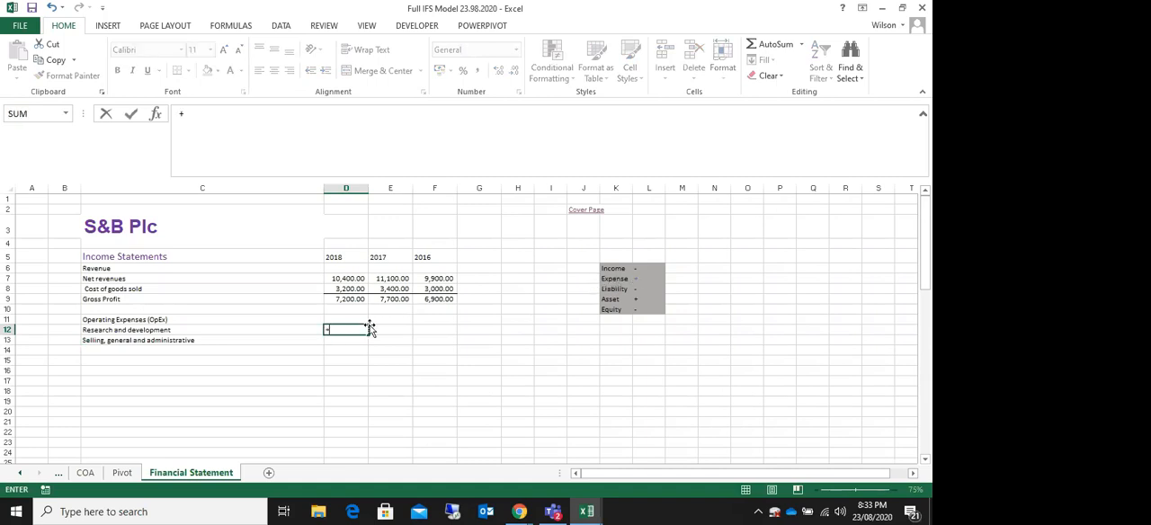
{"action": "left_click", "coordinate": [121, 473]}
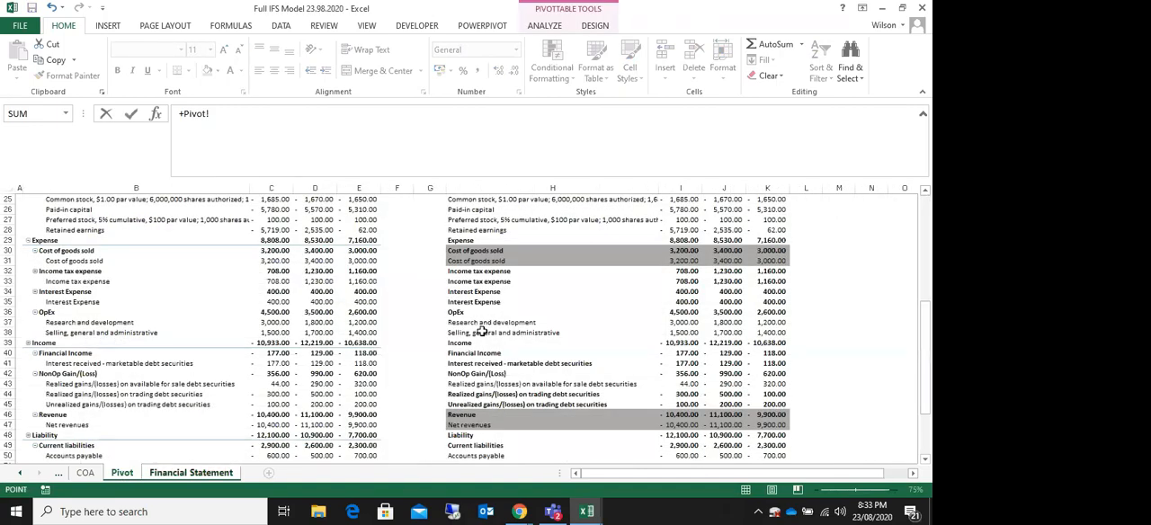
{"action": "scroll", "coordinate": [684, 329], "scroll_direction": "up", "scroll_amount": 8}
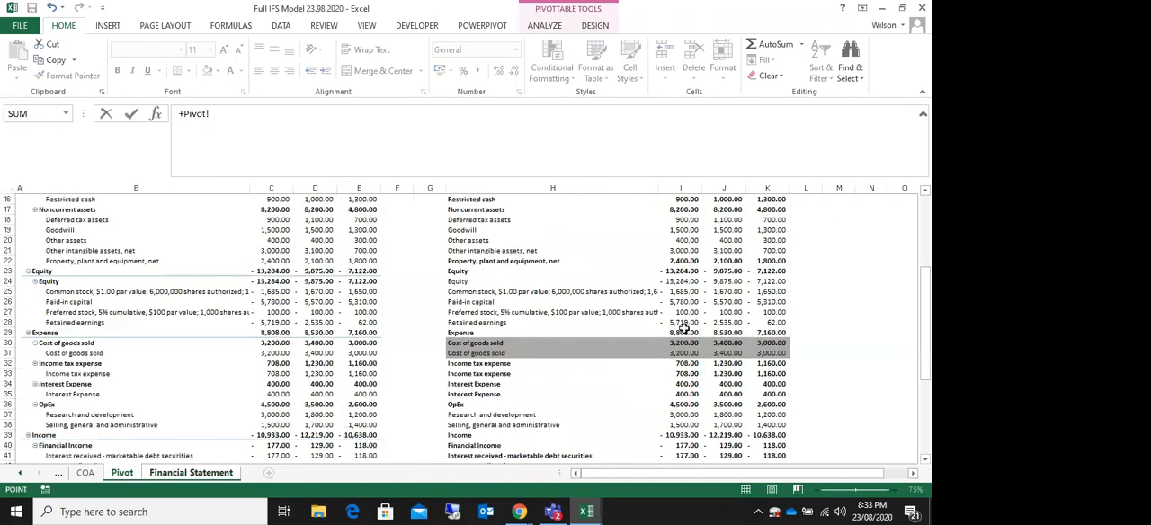
{"action": "scroll", "coordinate": [683, 252], "scroll_direction": "down", "scroll_amount": 8}
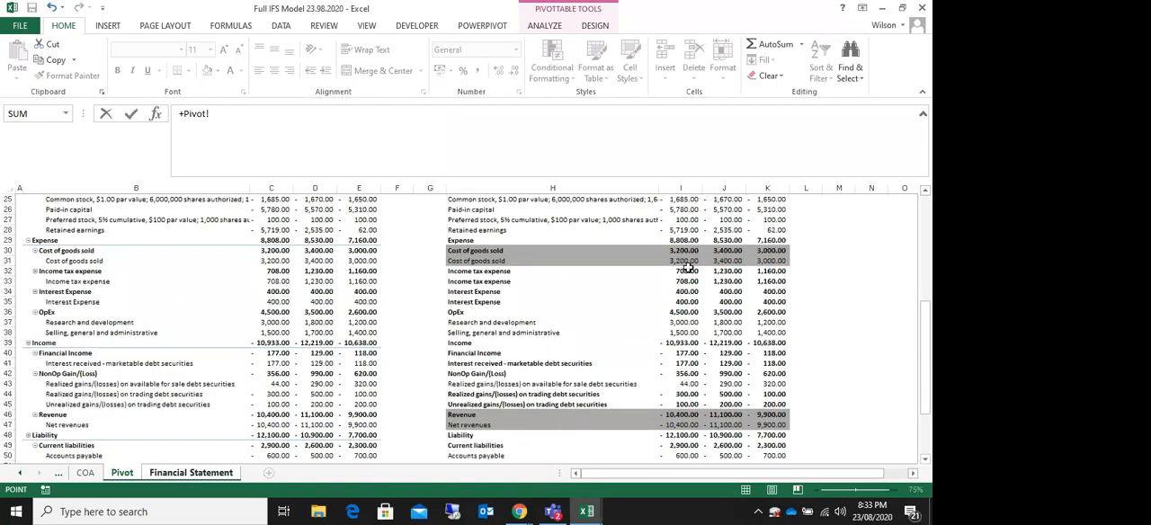
{"action": "scroll", "coordinate": [688, 268], "scroll_direction": "down", "scroll_amount": 1}
{"action": "left_click", "coordinate": [685, 292]}
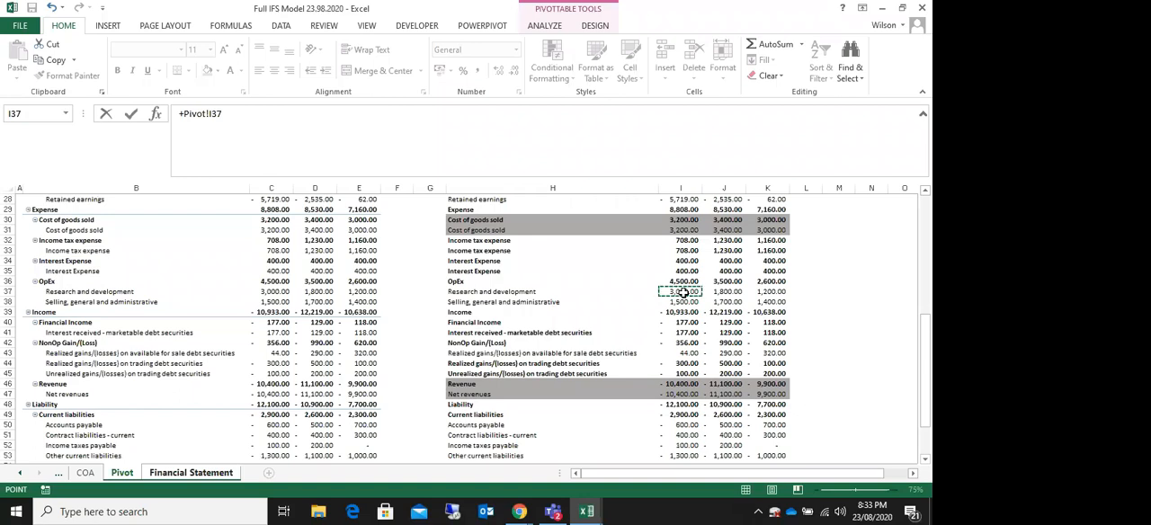
{"action": "key", "text": "Return"}
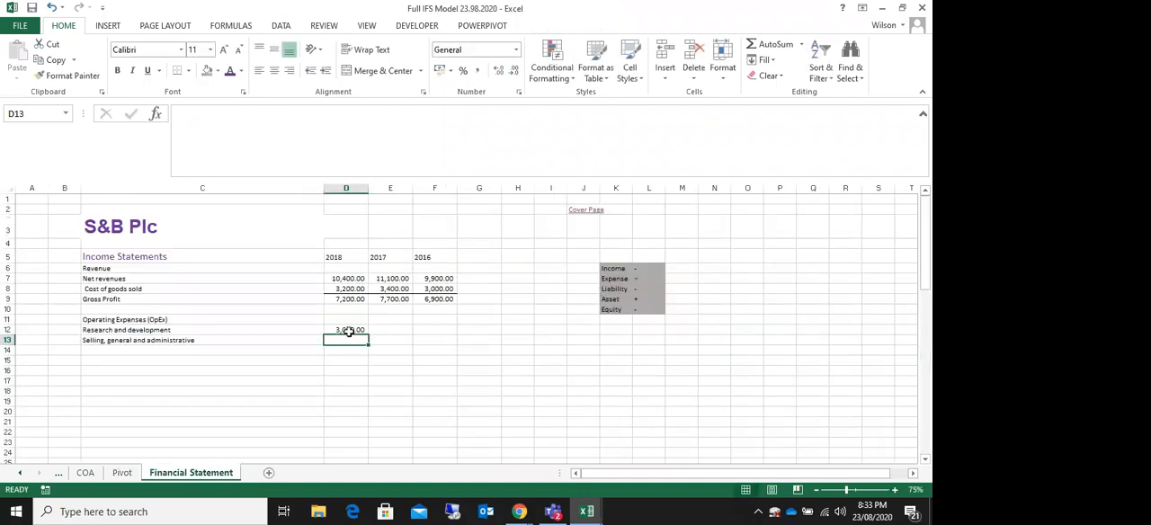
{"action": "left_click", "coordinate": [358, 332]}
{"action": "left_click_drag", "start_coordinate": [367, 335], "coordinate": [435, 341]}
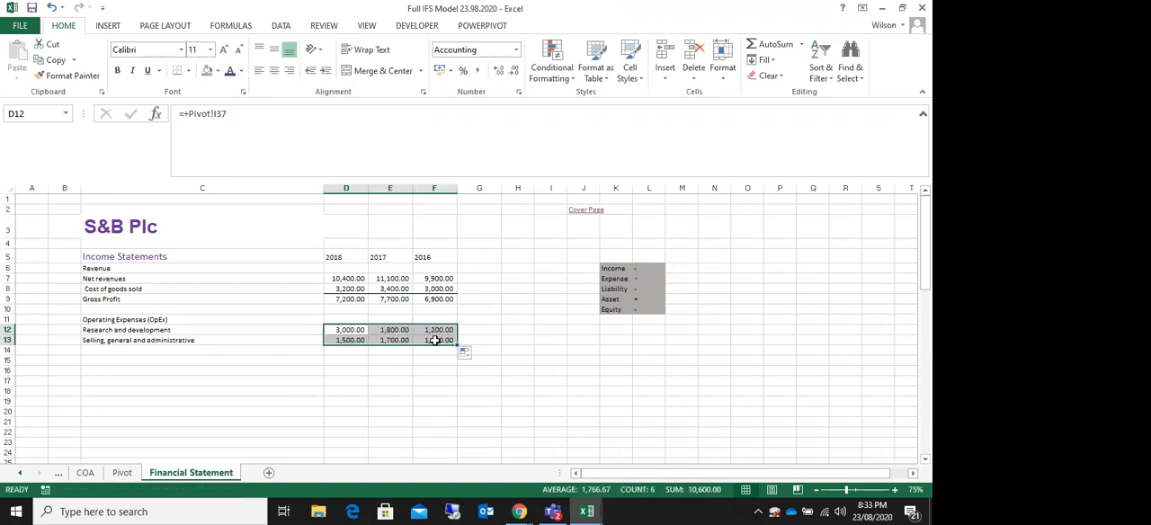
Step: Label cell C15, below the operating expense lines, "Operating Income"
{"action": "left_click", "coordinate": [103, 361]}
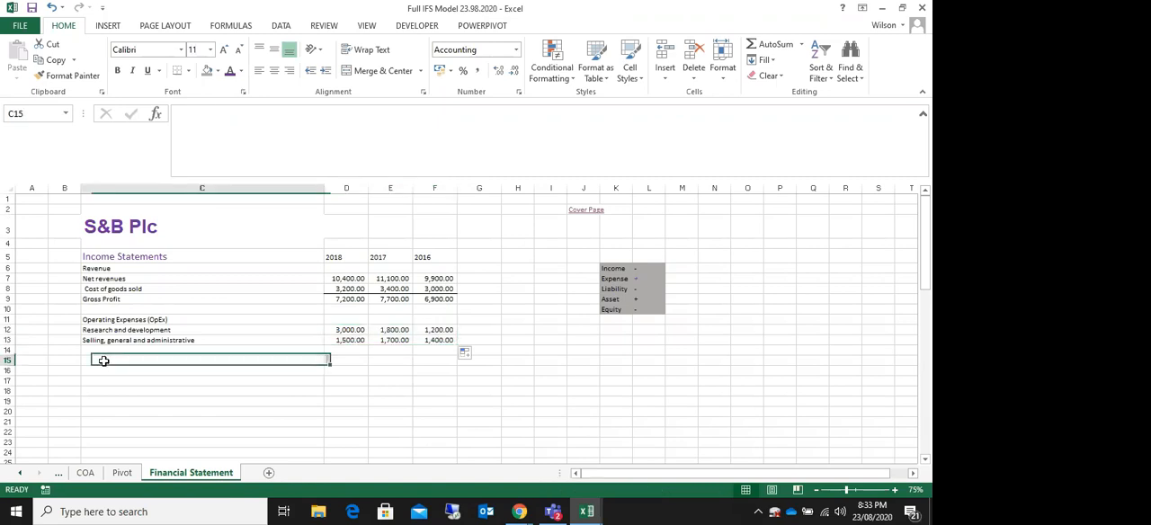
{"action": "type", "text": "O"}
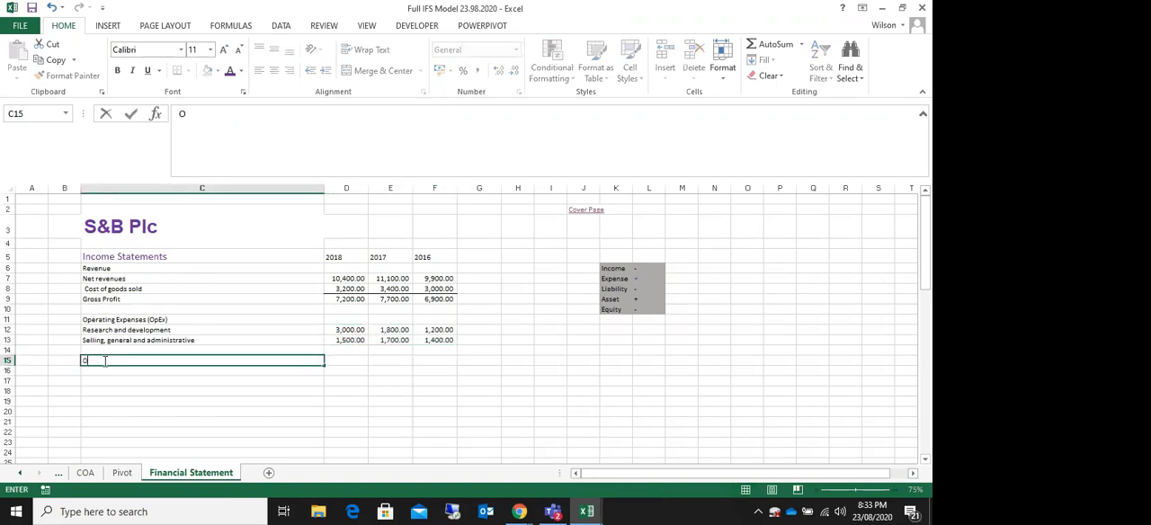
{"action": "type", "text": "perating I"}
{"action": "type", "text": "ncome"}
{"action": "left_click", "coordinate": [147, 390]}
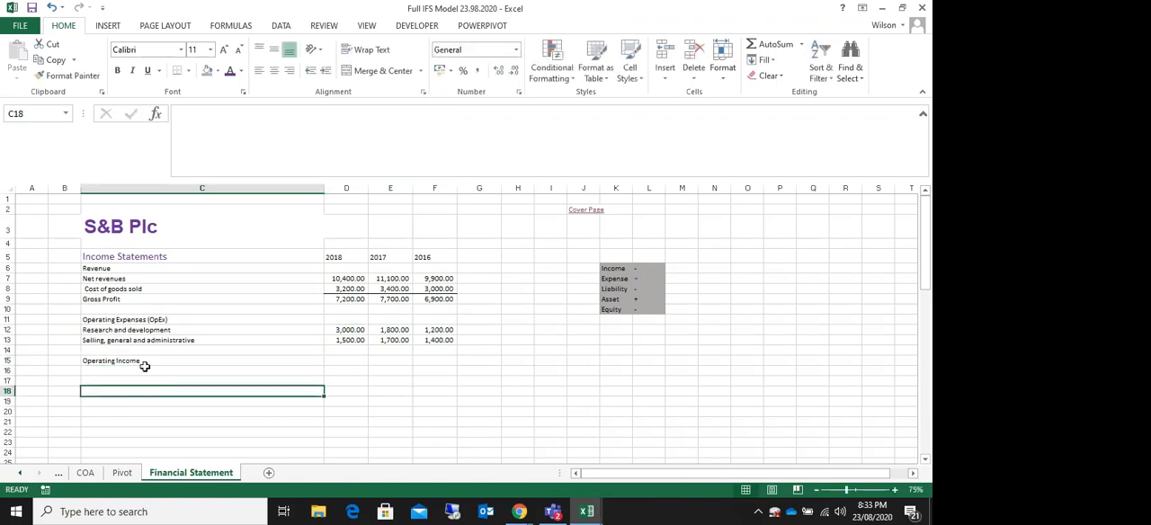
Step: Format the Gross Profit and Operating Income rows with standard purple font colour, bold and italic
{"action": "left_click", "coordinate": [126, 299]}
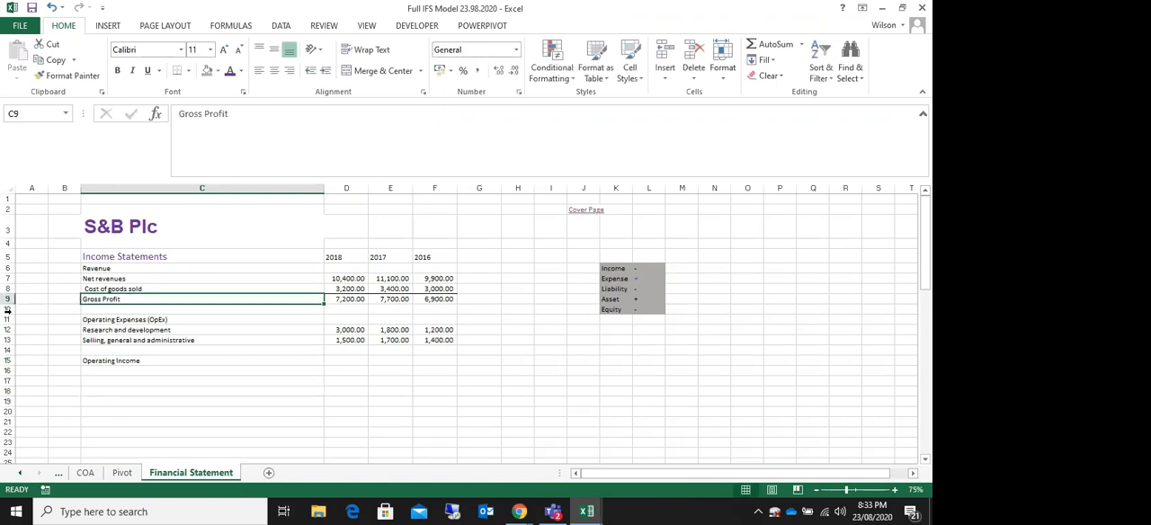
{"action": "left_click", "coordinate": [20, 301]}
{"action": "left_click", "coordinate": [7, 361], "text": "ctrl"}
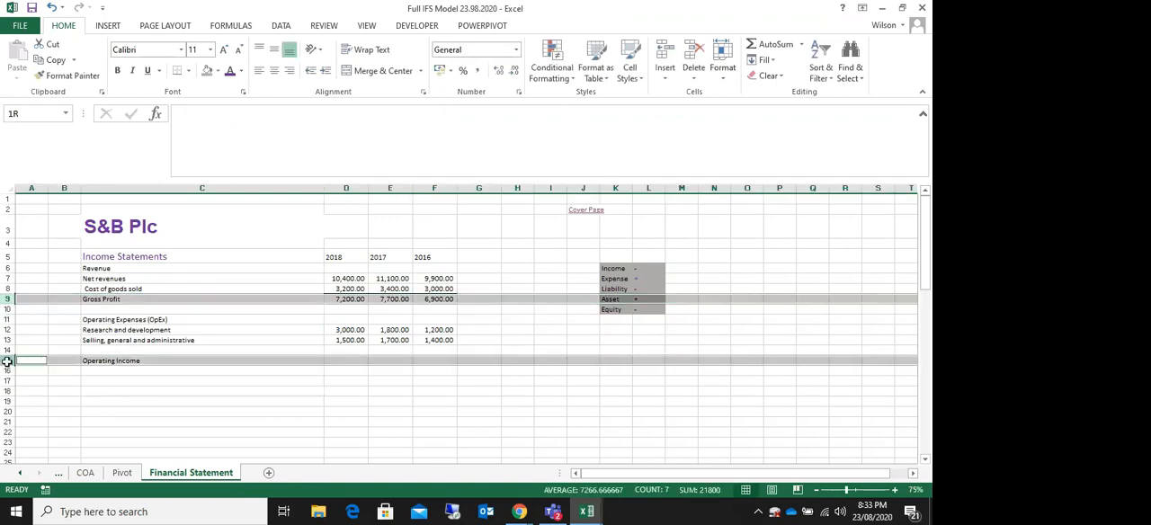
{"action": "left_click", "coordinate": [241, 72]}
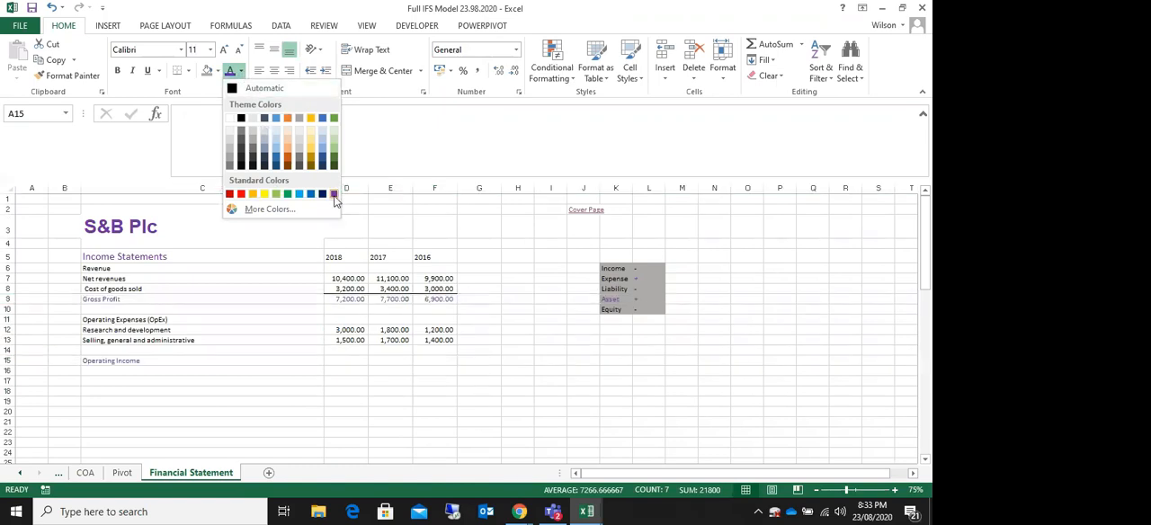
{"action": "left_click", "coordinate": [333, 194]}
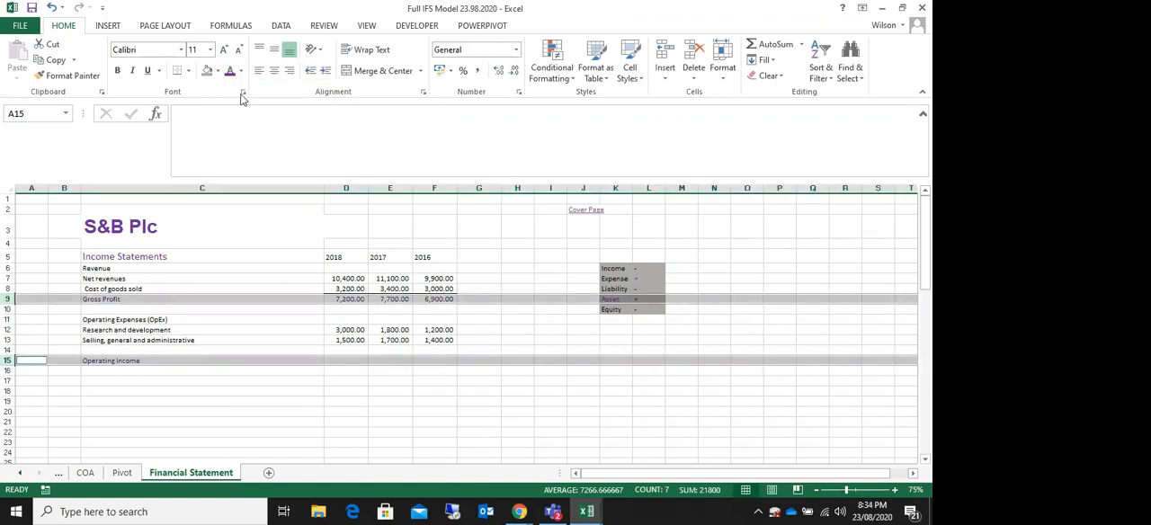
{"action": "left_click", "coordinate": [117, 70]}
{"action": "left_click", "coordinate": [133, 76]}
{"action": "left_click", "coordinate": [203, 243]}
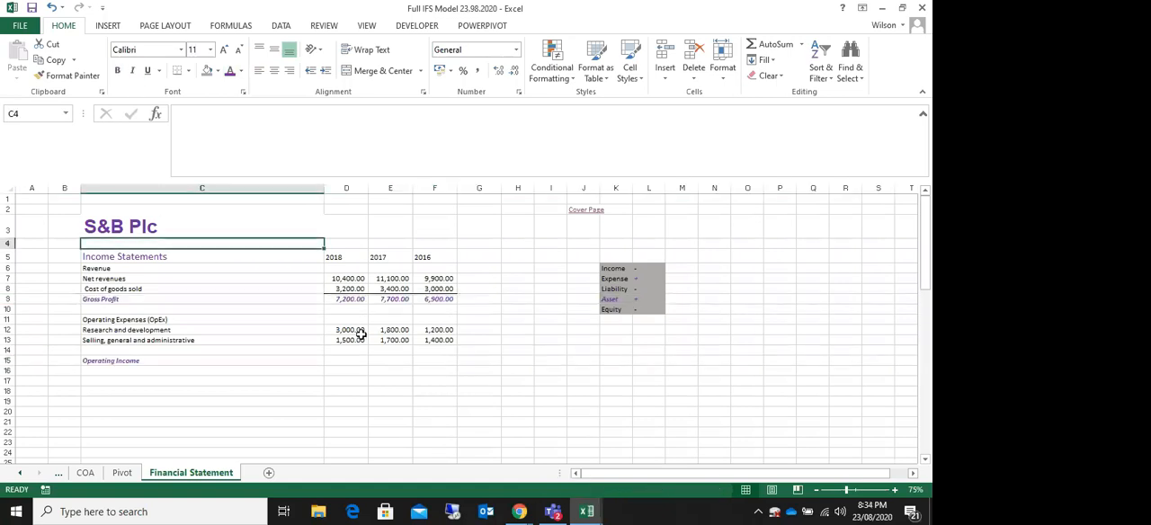
{"action": "left_click", "coordinate": [143, 371]}
{"action": "left_click", "coordinate": [347, 359]}
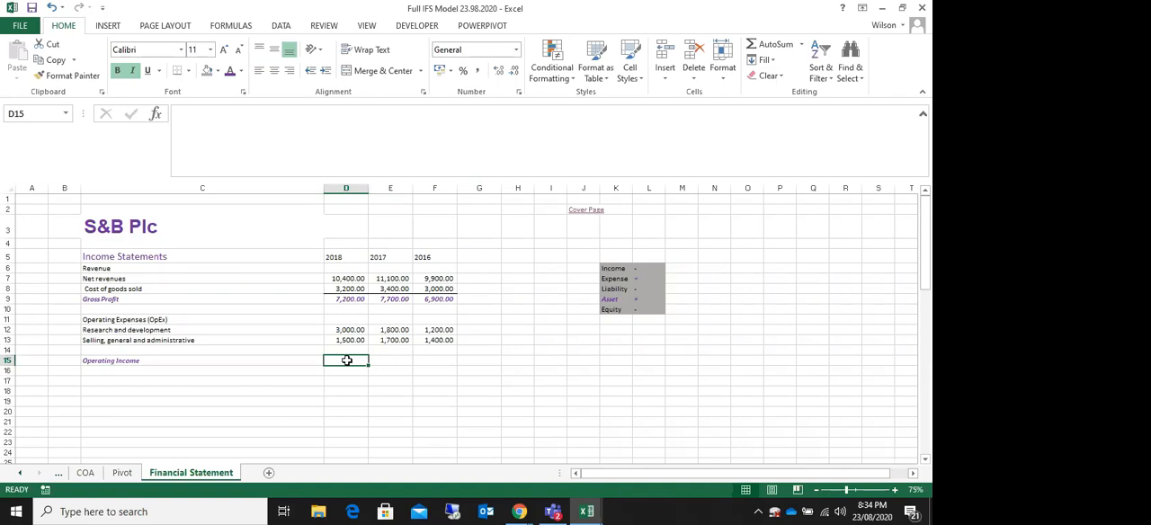
{"action": "type", "text": "="}
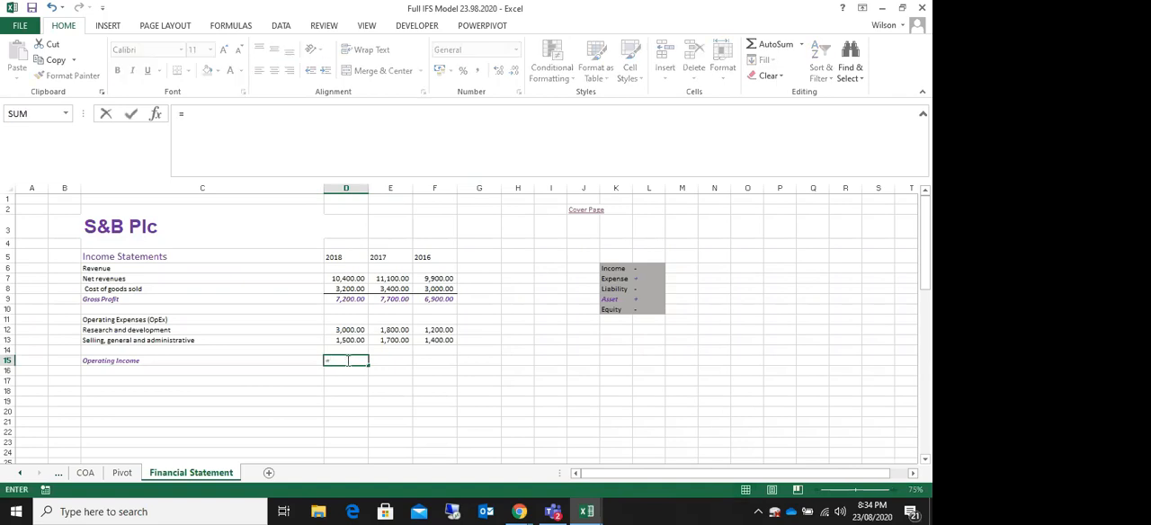
{"action": "left_click", "coordinate": [354, 298]}
{"action": "type", "text": "-s"}
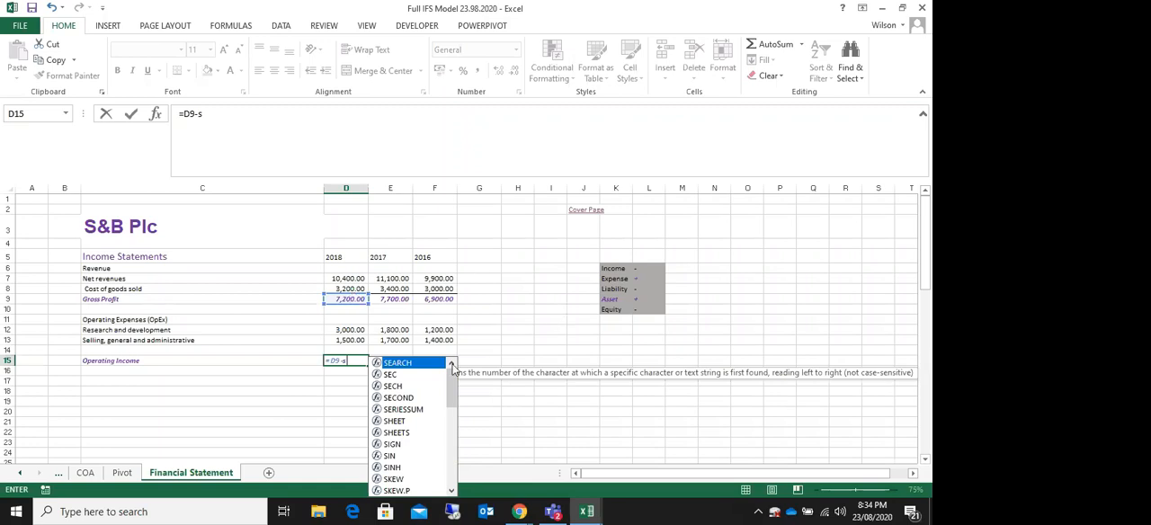
{"action": "left_click", "coordinate": [500, 322]}
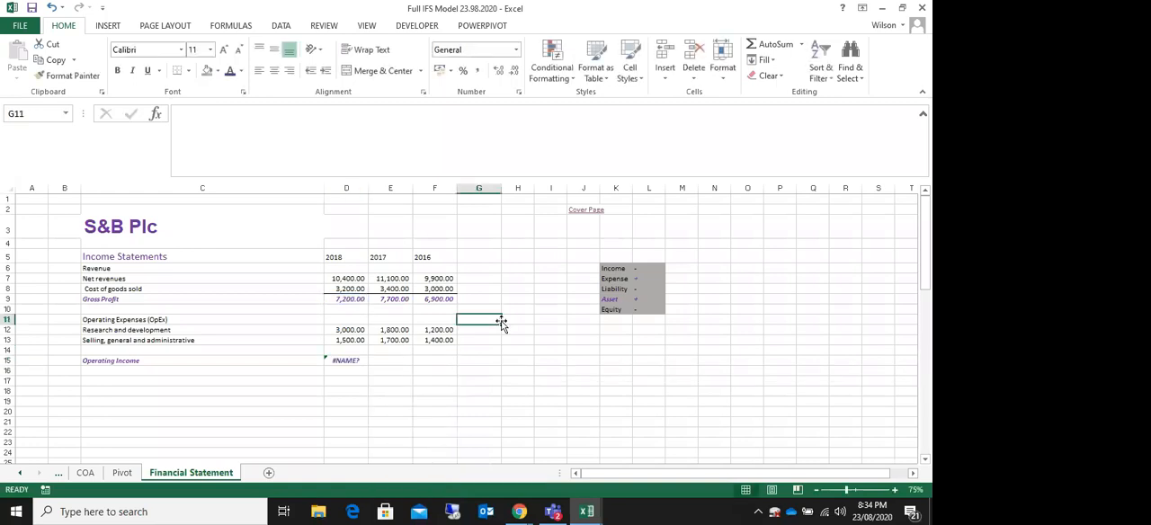
{"action": "left_click", "coordinate": [364, 360]}
{"action": "key", "text": "Delete"}
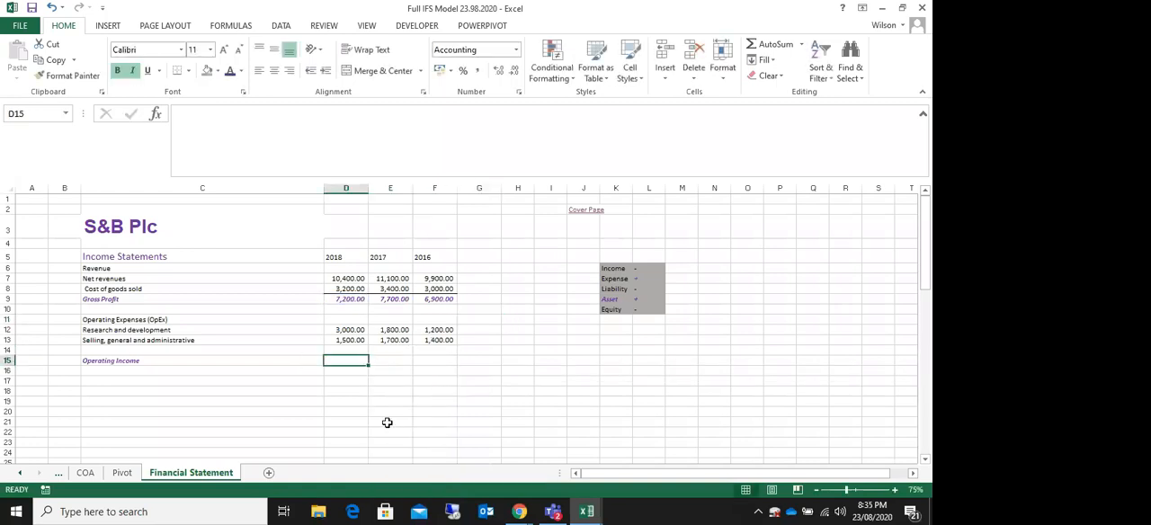
Step: Switch to the Zoom meeting in Chrome to check its chat, and return to the Excel workbook
{"action": "left_click", "coordinate": [519, 512]}
{"action": "left_click", "coordinate": [425, 445]}
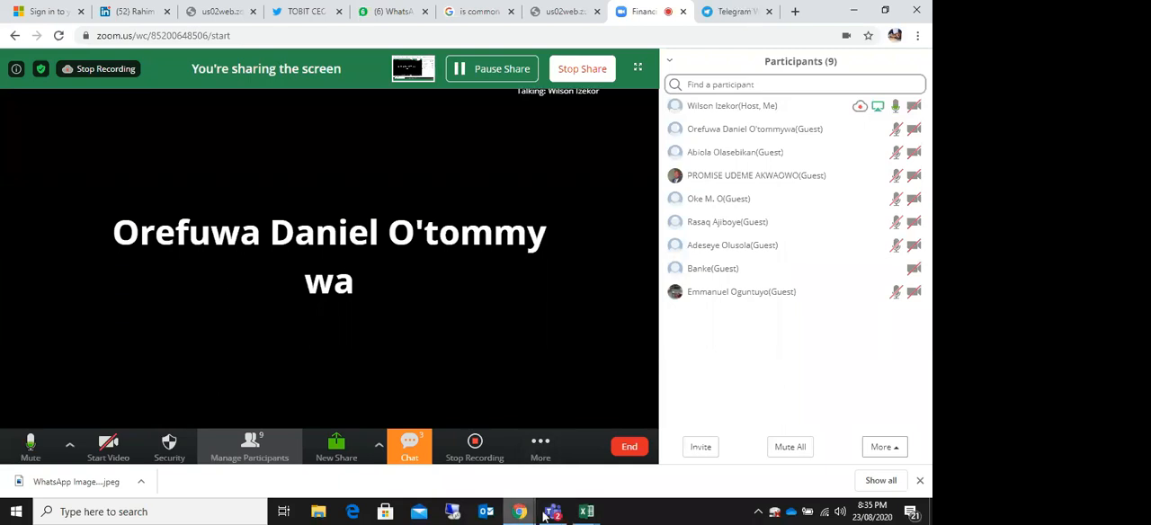
{"action": "left_click", "coordinate": [587, 512]}
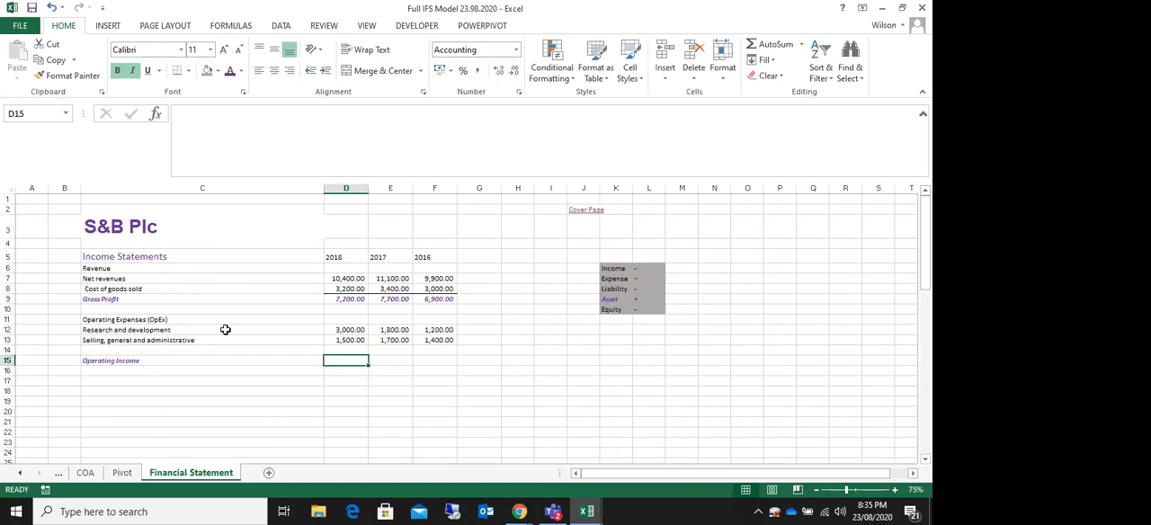
{"action": "type", "text": "="}
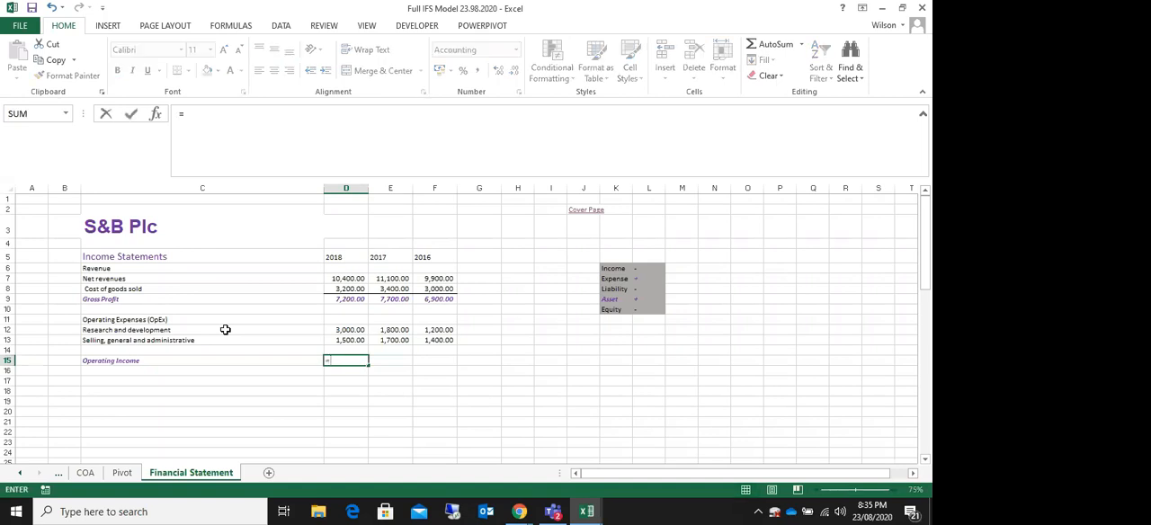
{"action": "left_click", "coordinate": [349, 300]}
{"action": "type", "text": "-sum"}
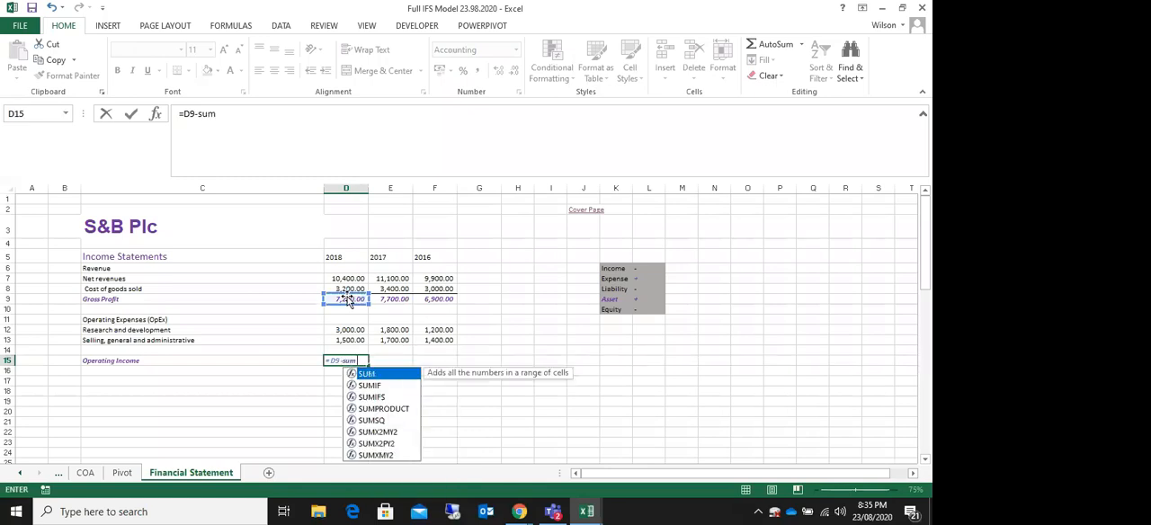
{"action": "type", "text": "("}
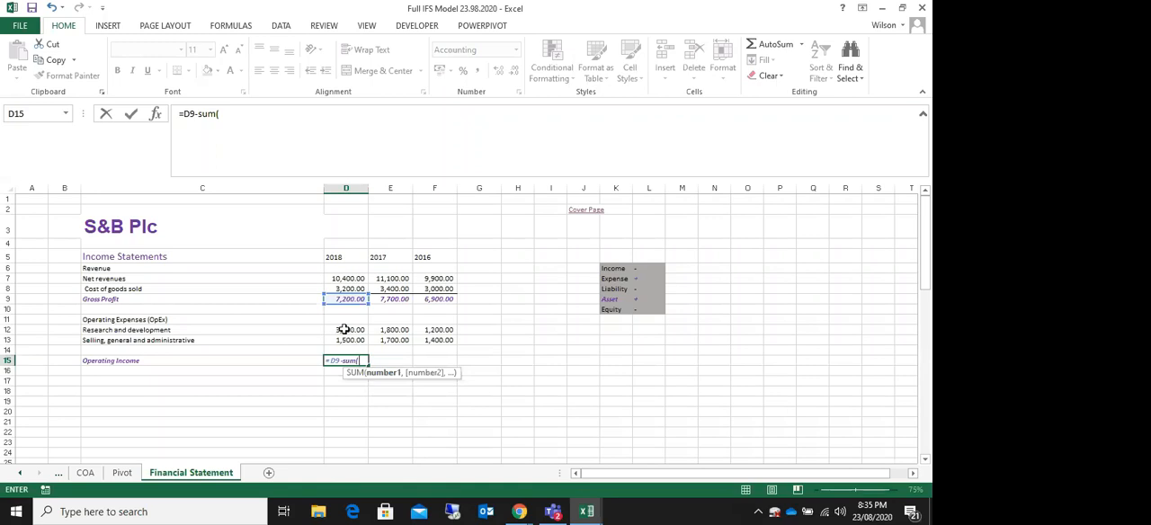
{"action": "left_click_drag", "start_coordinate": [343, 330], "coordinate": [342, 339]}
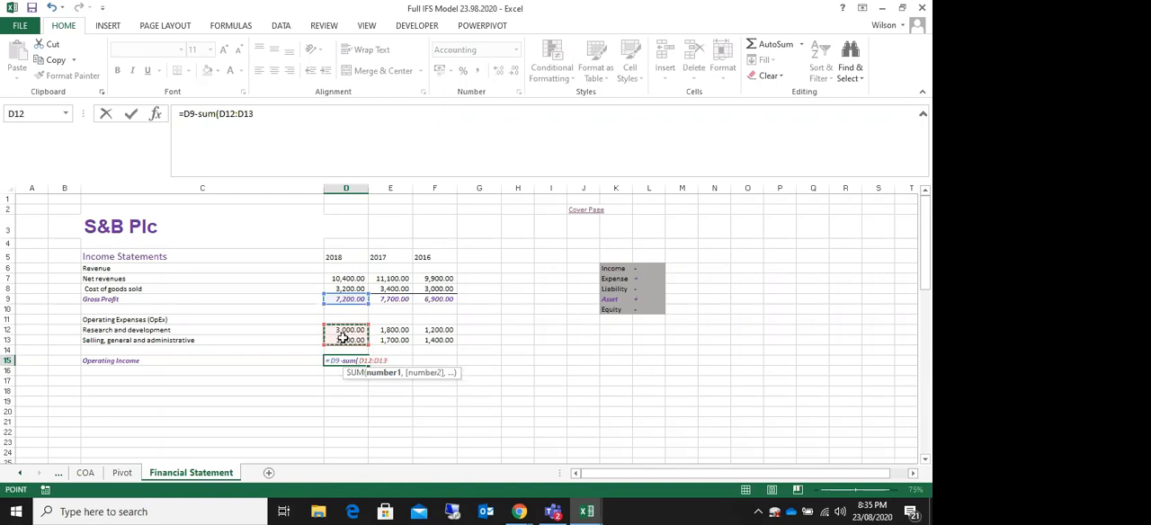
{"action": "key", "text": "Escape"}
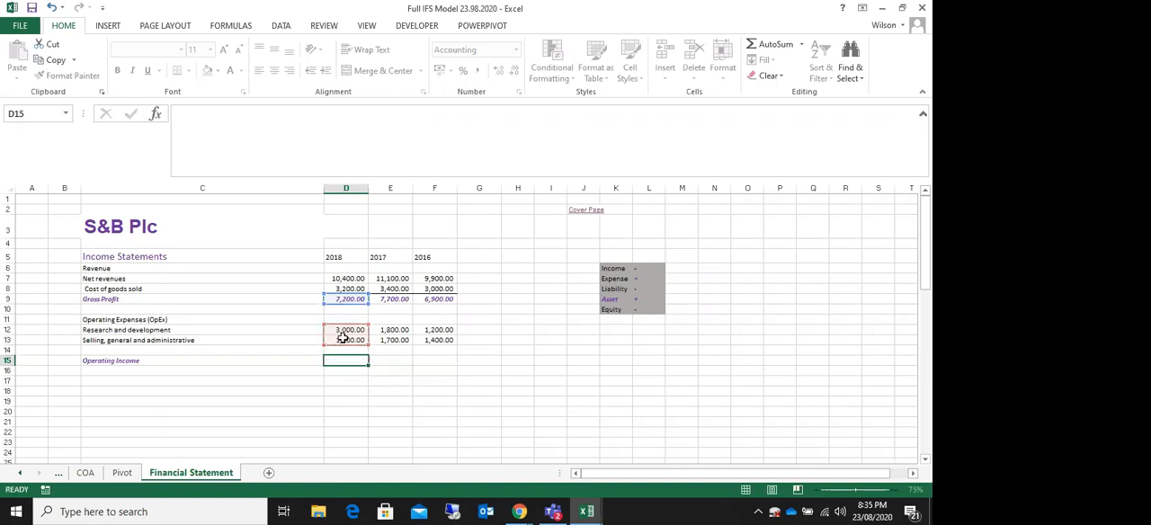
Step: Insert an empty row at row 14, directly below the Selling, general and administrative line
{"action": "left_click", "coordinate": [7, 350]}
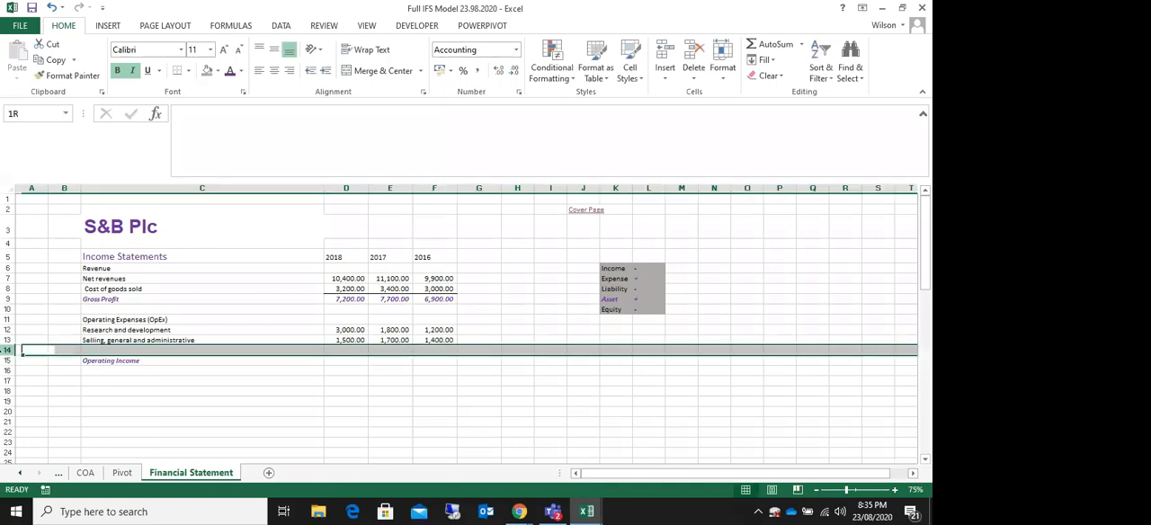
{"action": "right_click", "coordinate": [7, 350]}
{"action": "left_click", "coordinate": [34, 243]}
Step: Label cell C14 in the inserted row "Total Operating Expenses"
{"action": "left_click", "coordinate": [132, 351]}
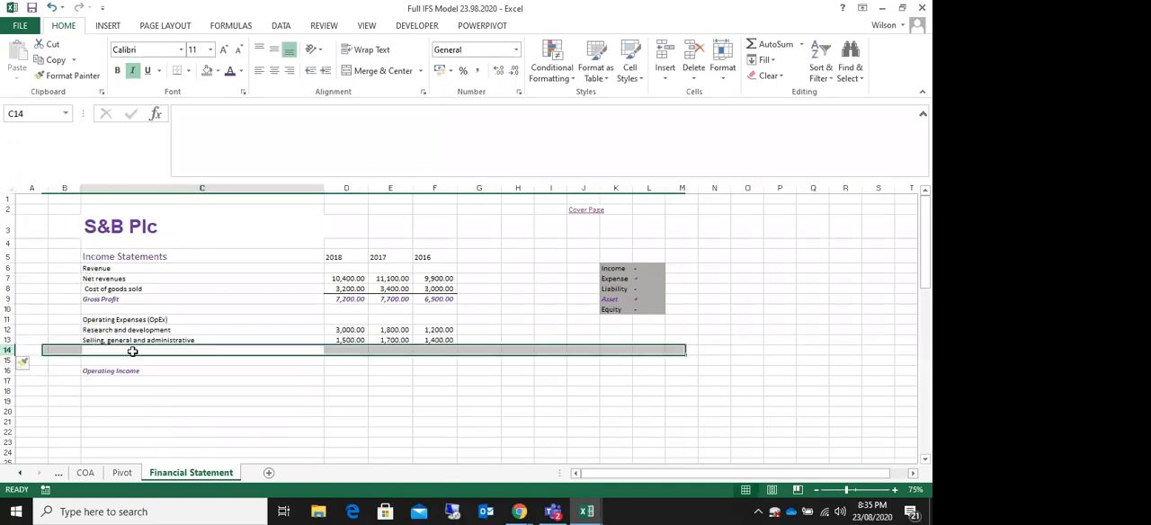
{"action": "type", "text": "Tot"}
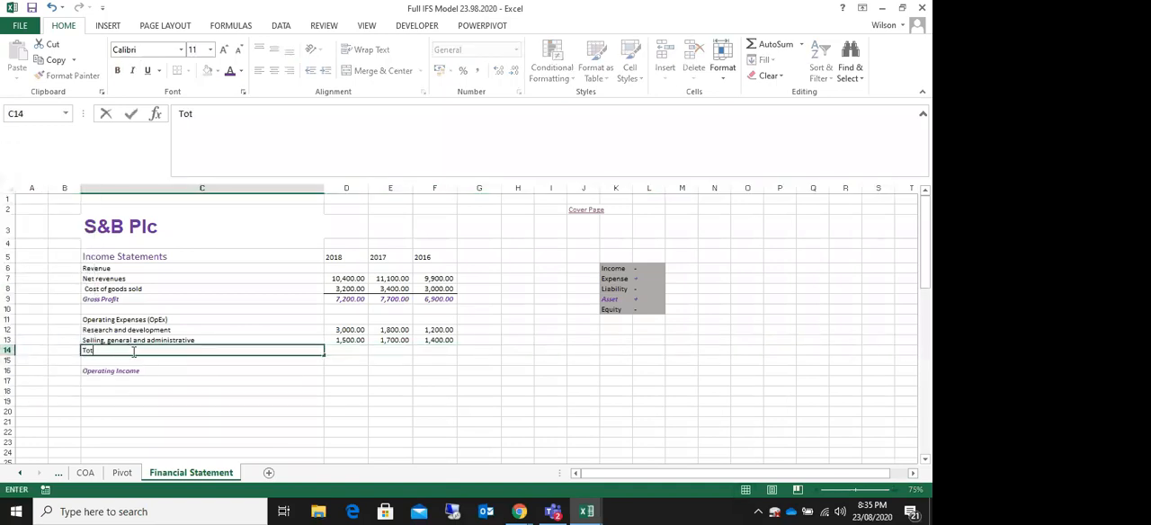
{"action": "type", "text": "al Operating"}
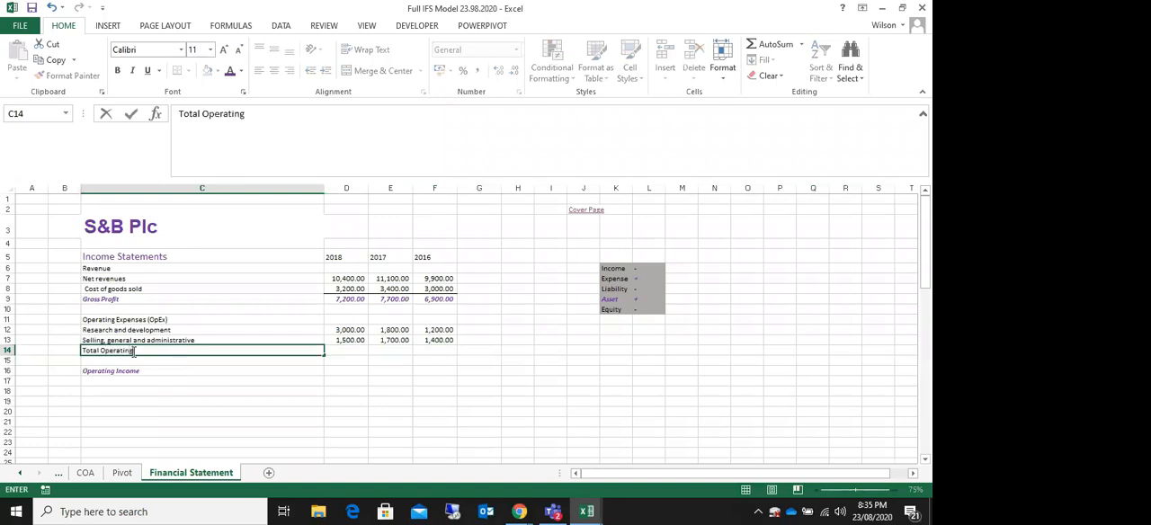
{"action": "type", "text": " E.xpenses"}
{"action": "key", "text": "Tab"}
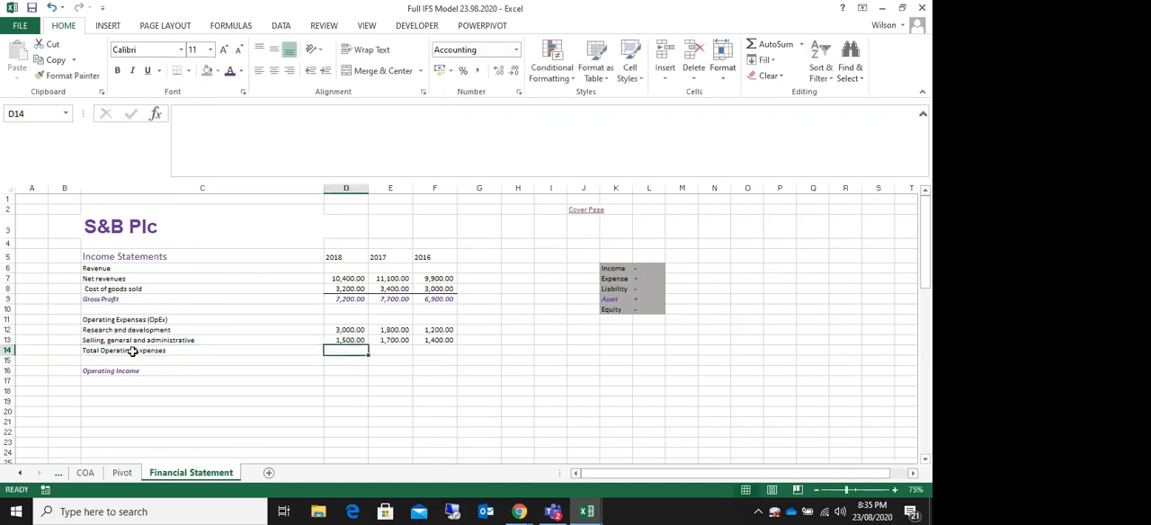
Step: Total the two operating expense lines in D14 with =SUM(D12:D13) and copy the formula across to F14
{"action": "type", "text": "=sum("}
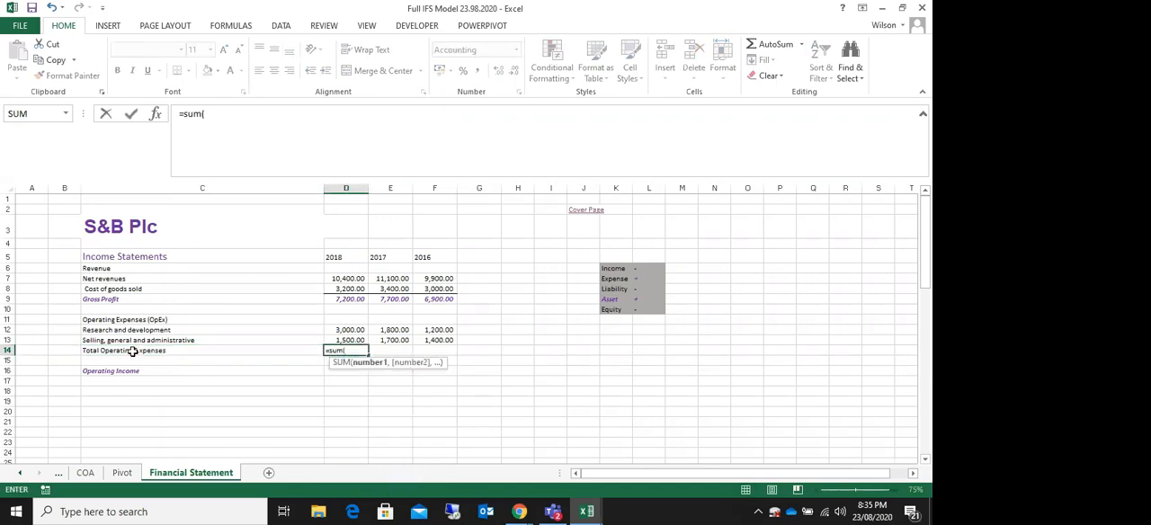
{"action": "left_click_drag", "start_coordinate": [347, 330], "coordinate": [347, 338]}
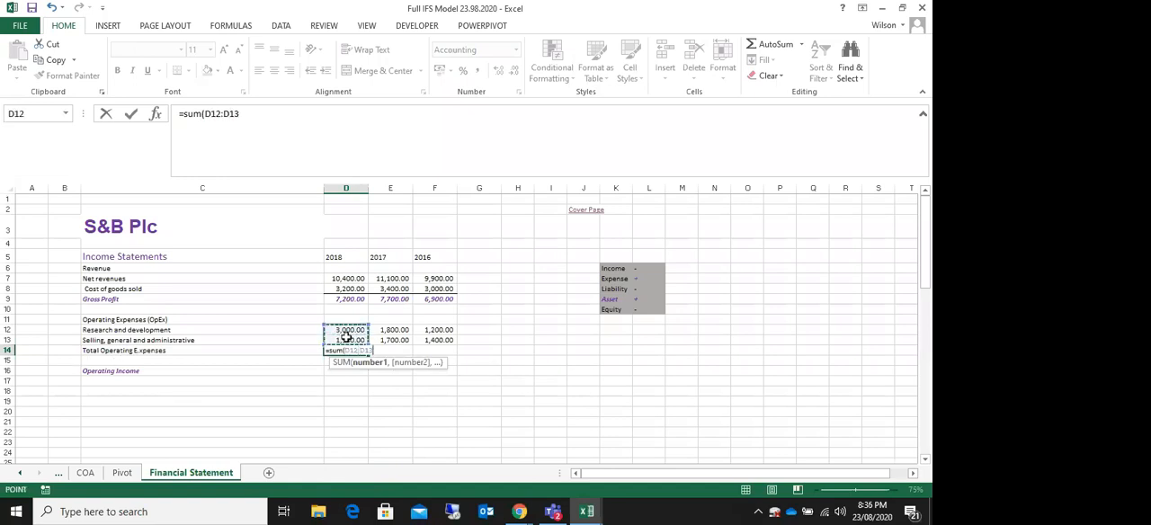
{"action": "key", "text": "Return"}
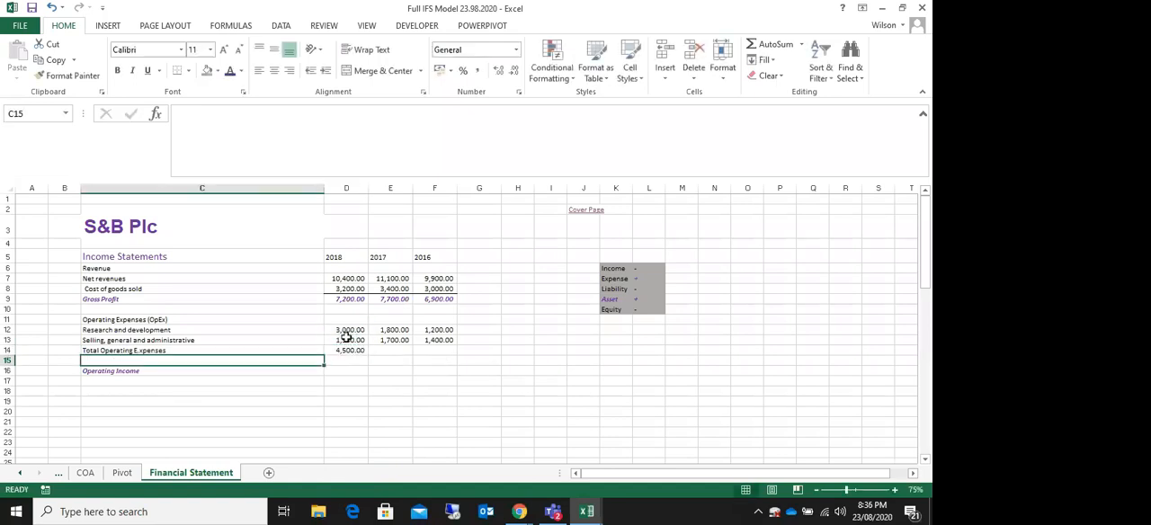
{"action": "left_click", "coordinate": [353, 347]}
{"action": "left_click_drag", "start_coordinate": [368, 355], "coordinate": [455, 353]}
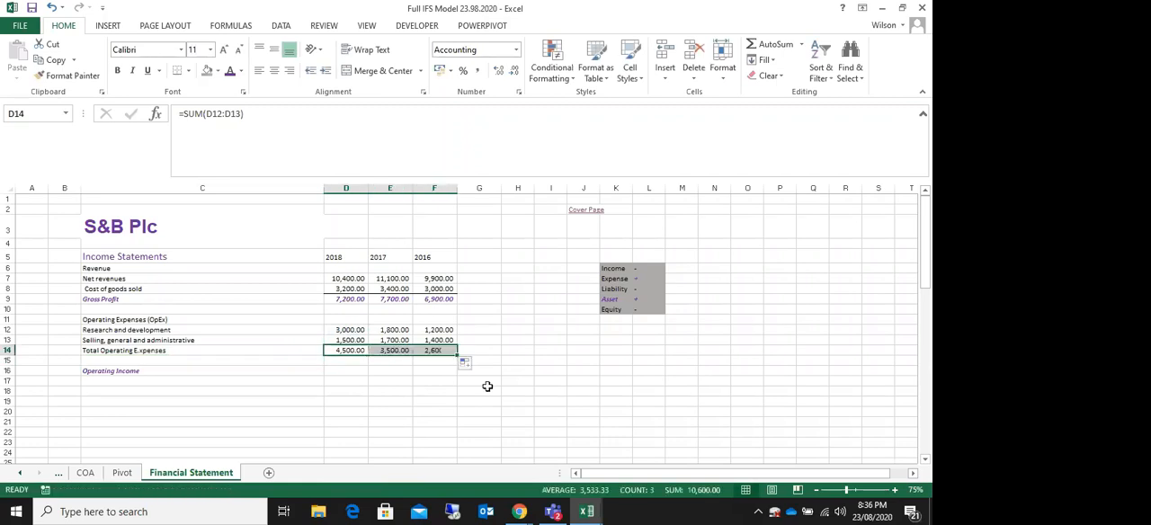
Step: Calculate Operating Income in D16 as Gross Profit minus Total Operating Expenses (=D9-D14) and copy the formula across to F16
{"action": "left_click", "coordinate": [422, 378]}
{"action": "left_click", "coordinate": [344, 371]}
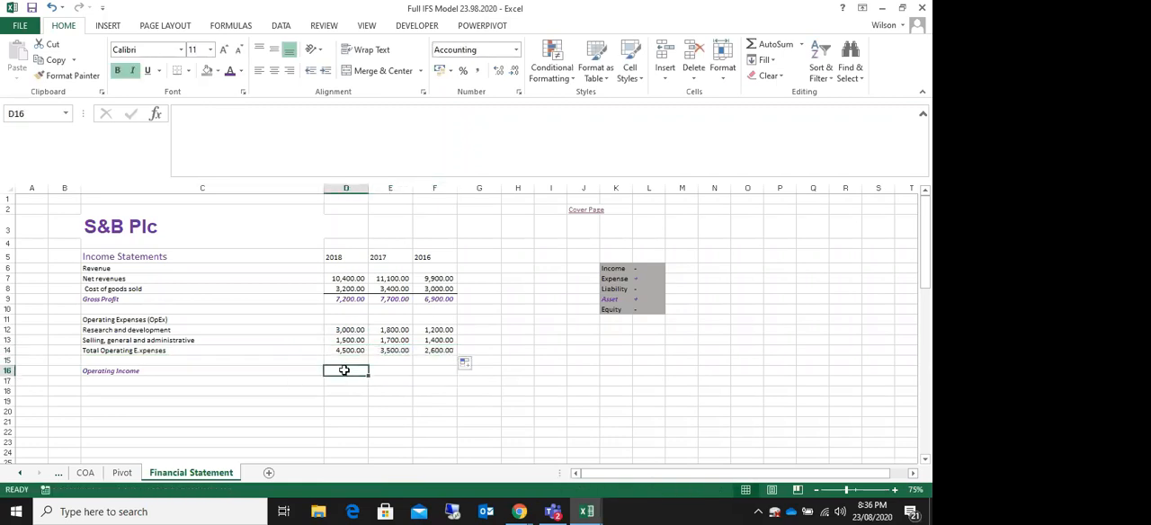
{"action": "type", "text": "="}
{"action": "left_click", "coordinate": [339, 299]}
{"action": "type", "text": "-"}
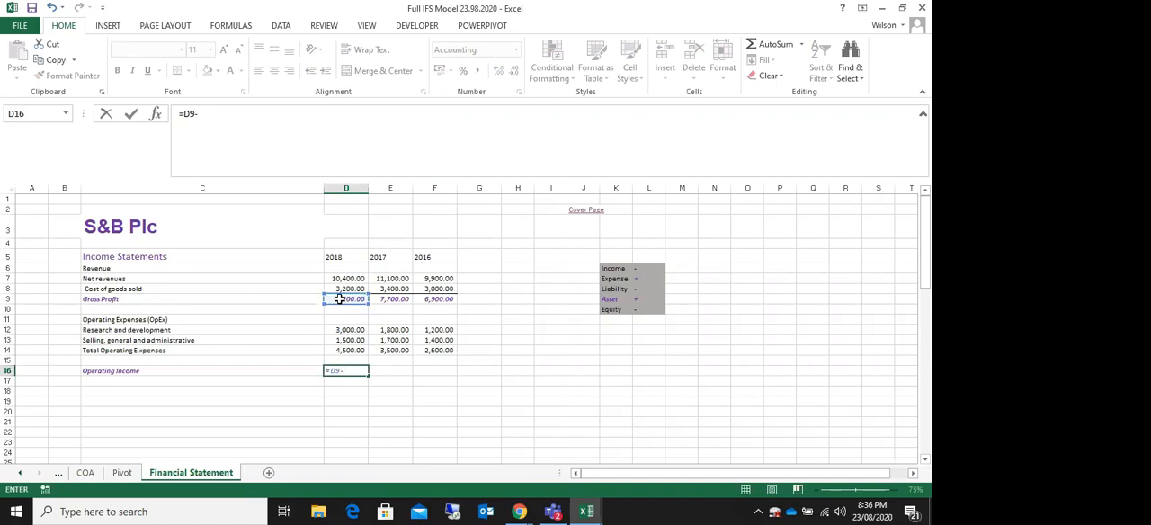
{"action": "left_click", "coordinate": [350, 350]}
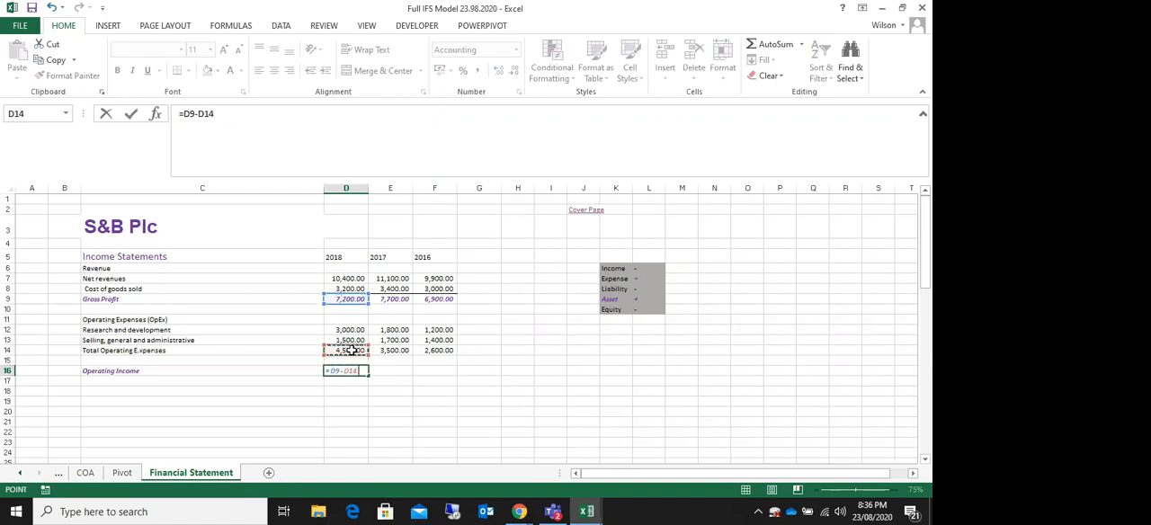
{"action": "key", "text": "Return"}
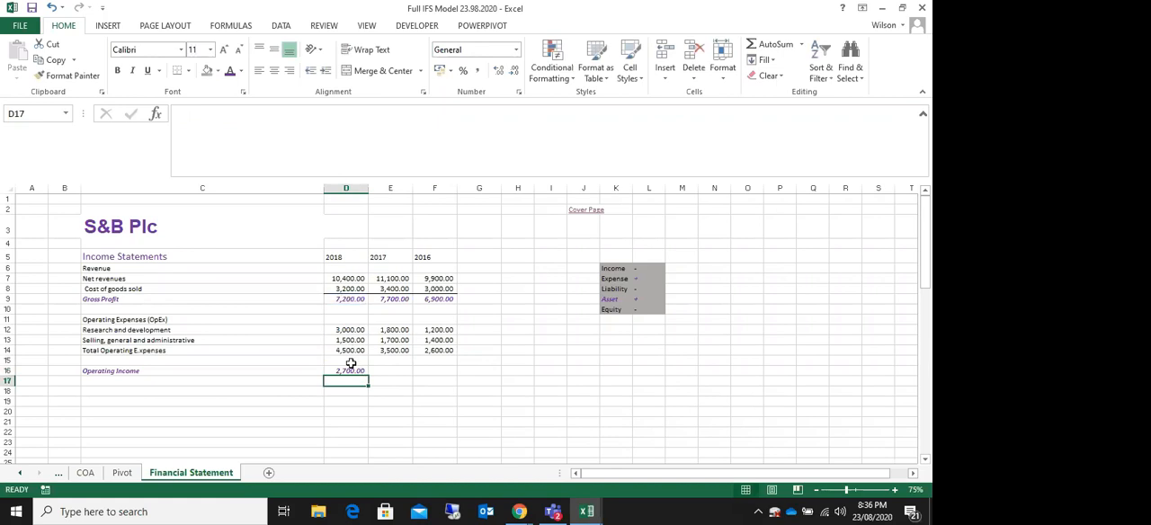
{"action": "left_click", "coordinate": [351, 367]}
{"action": "left_click_drag", "start_coordinate": [369, 376], "coordinate": [465, 376]}
Step: Format cells C14:E14 of the Total Operating Expenses row with purple font colour, bold and italic
{"action": "left_click", "coordinate": [87, 341]}
{"action": "left_click_drag", "start_coordinate": [89, 350], "coordinate": [395, 353]}
{"action": "left_click", "coordinate": [230, 76]}
{"action": "key", "text": "ctrl+b"}
{"action": "key", "text": "ctrl+i"}
{"action": "left_click", "coordinate": [226, 264]}
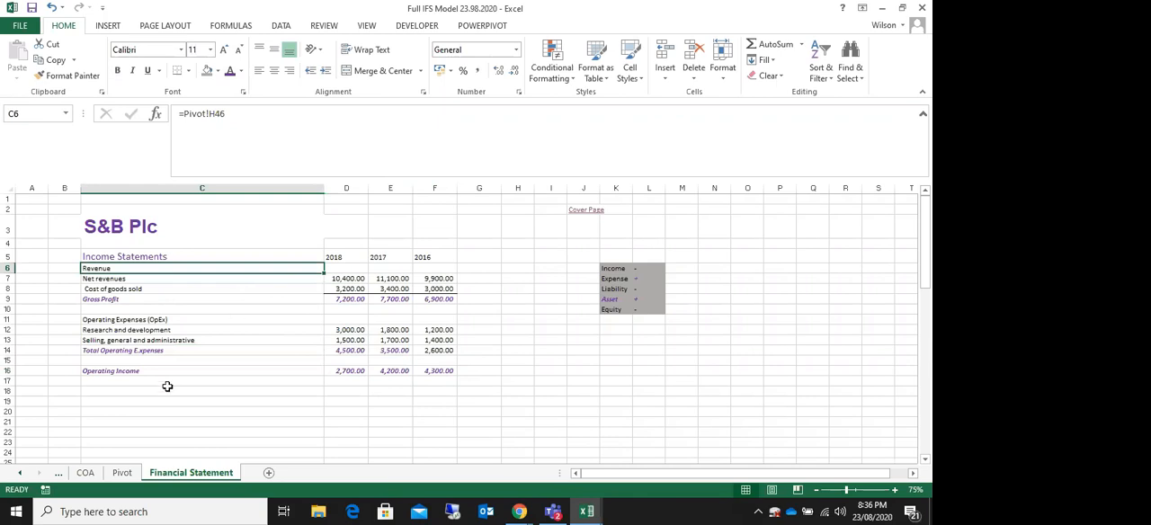
{"action": "left_click", "coordinate": [143, 400]}
{"action": "left_click", "coordinate": [115, 390]}
{"action": "left_click_drag", "start_coordinate": [150, 266], "coordinate": [162, 364]}
{"action": "left_click_drag", "start_coordinate": [88, 257], "coordinate": [443, 372]}
{"action": "left_click", "coordinate": [520, 300]}
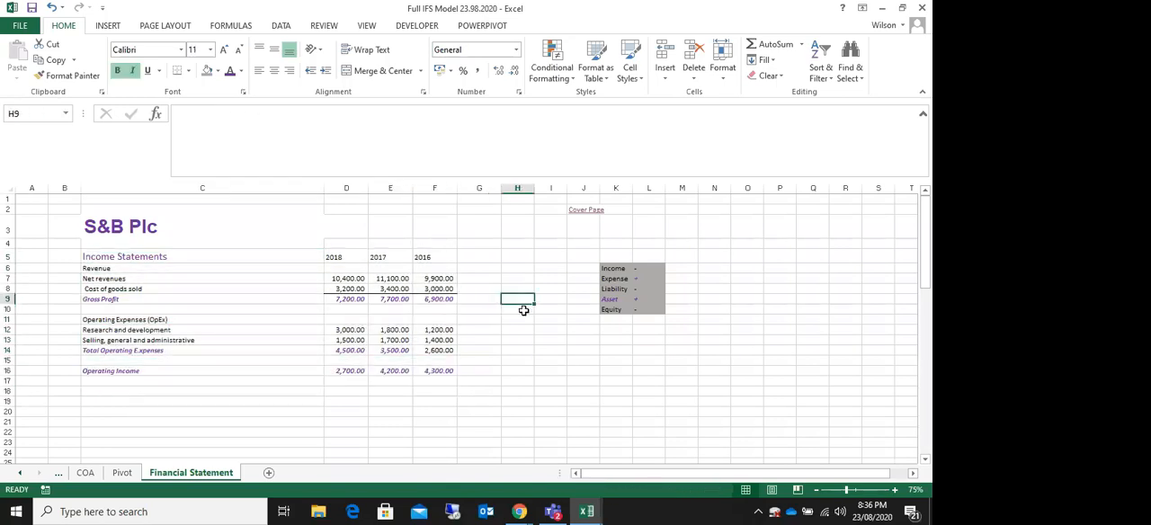
{"action": "left_click_drag", "start_coordinate": [90, 256], "coordinate": [440, 368]}
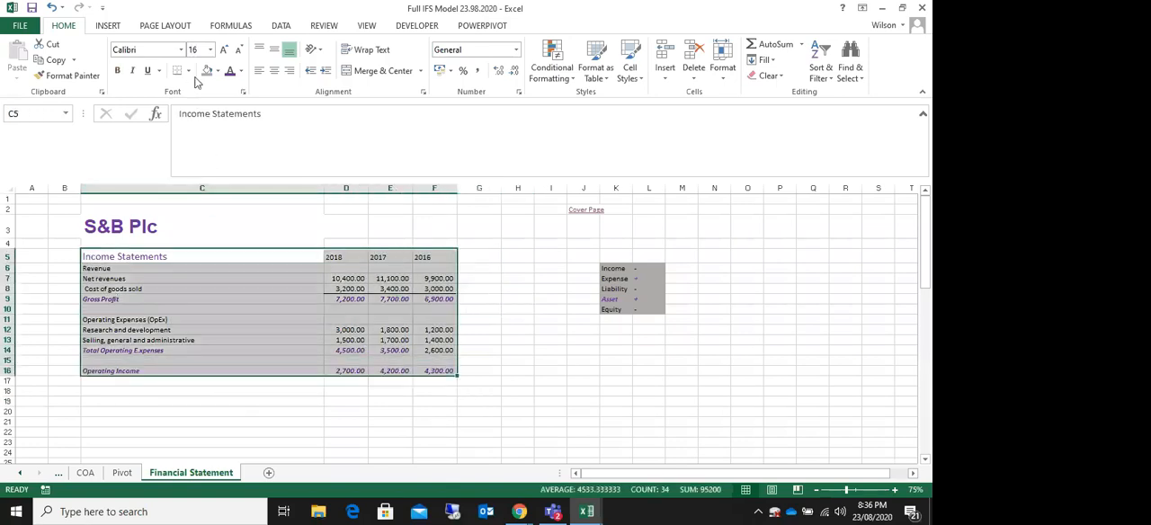
{"action": "left_click_drag", "start_coordinate": [93, 259], "coordinate": [433, 372]}
{"action": "left_click", "coordinate": [106, 391]}
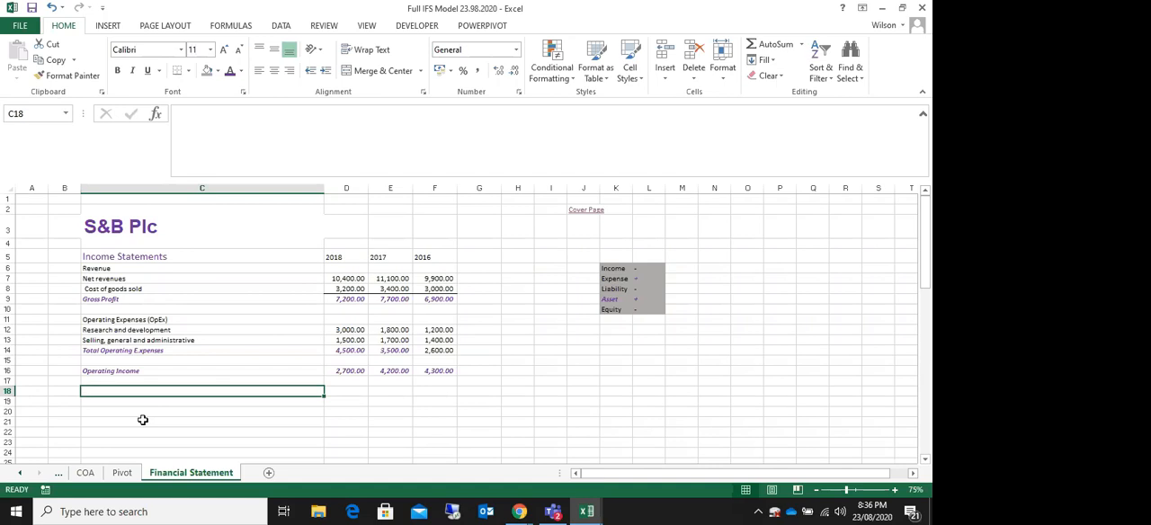
{"action": "left_click_drag", "start_coordinate": [85, 255], "coordinate": [435, 368]}
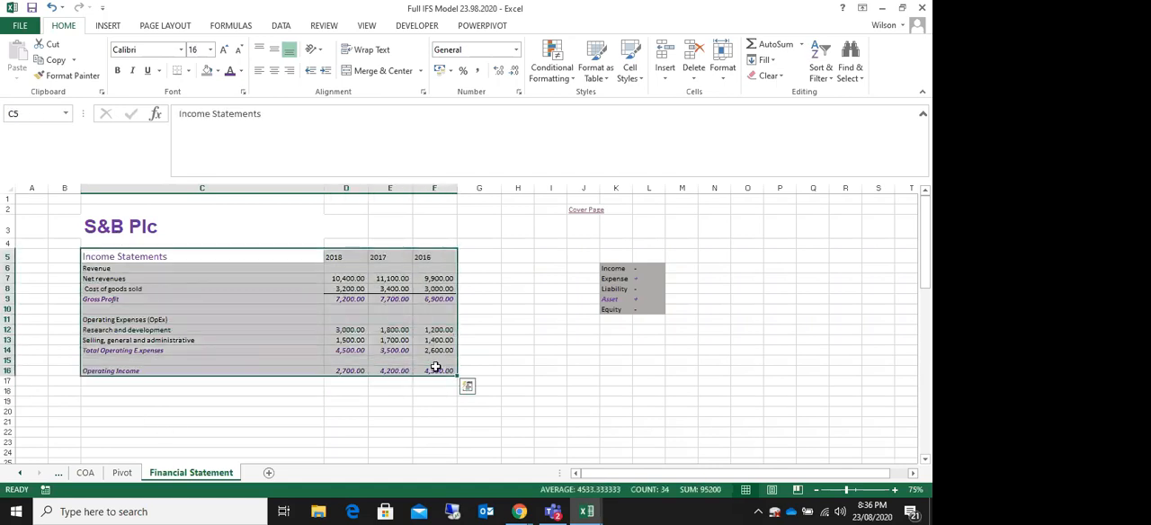
Step: Right-align the year headings 2018, 2017 and 2016 in D5:F5
{"action": "left_click_drag", "start_coordinate": [333, 258], "coordinate": [419, 255]}
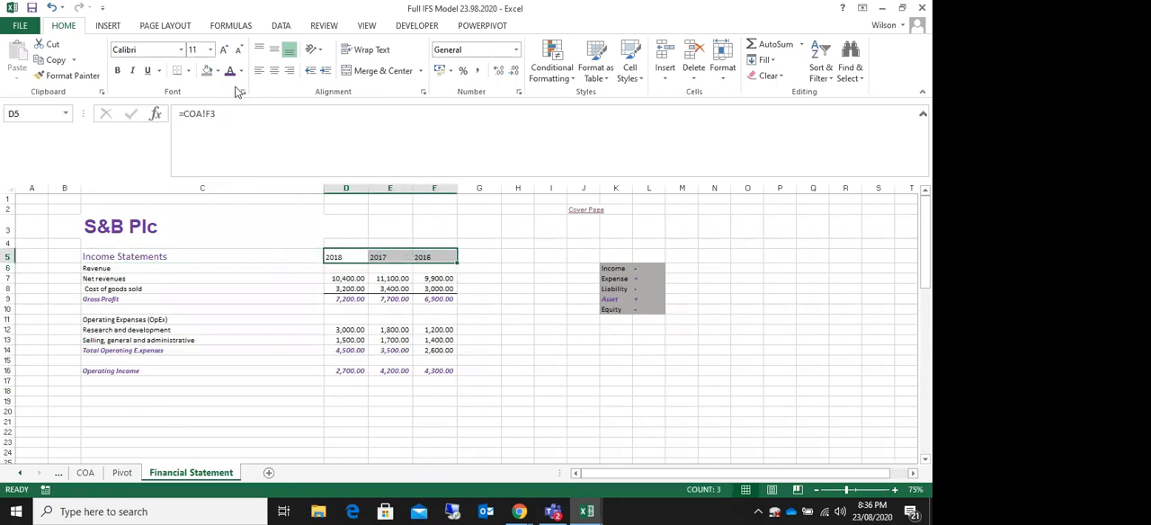
{"action": "left_click", "coordinate": [288, 70]}
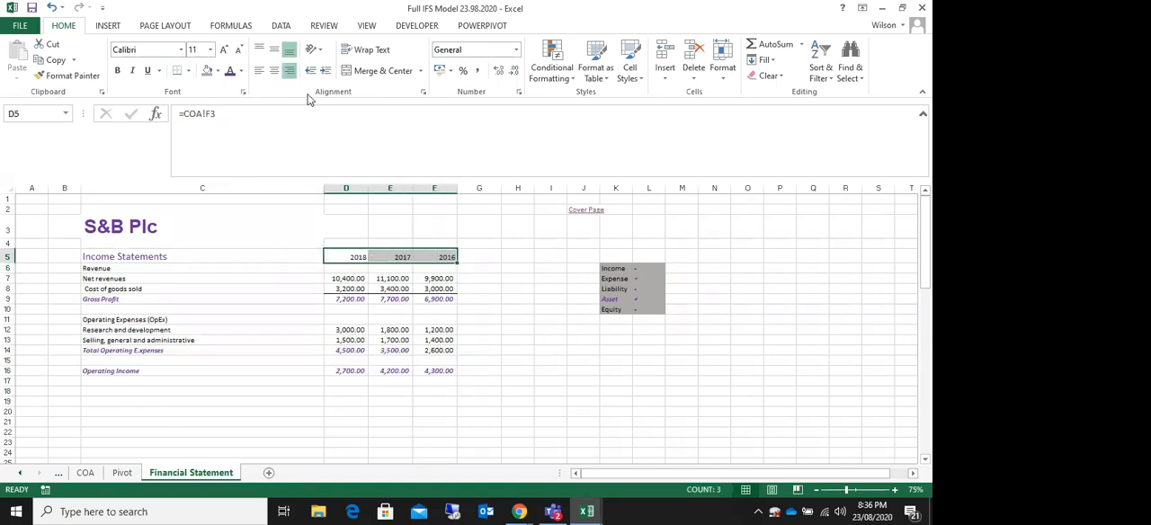
{"action": "left_click", "coordinate": [519, 286]}
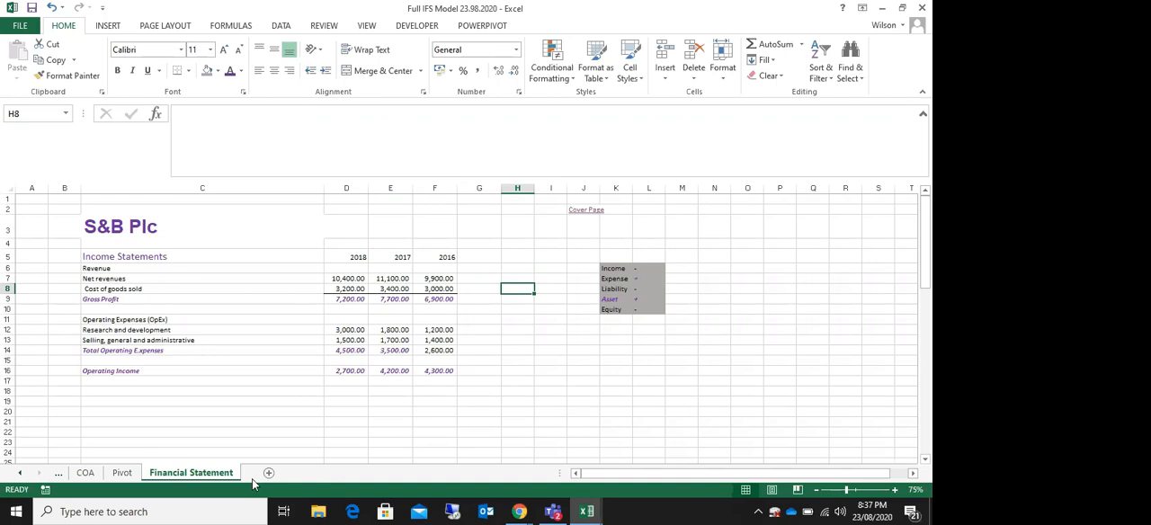
{"action": "left_click", "coordinate": [110, 395]}
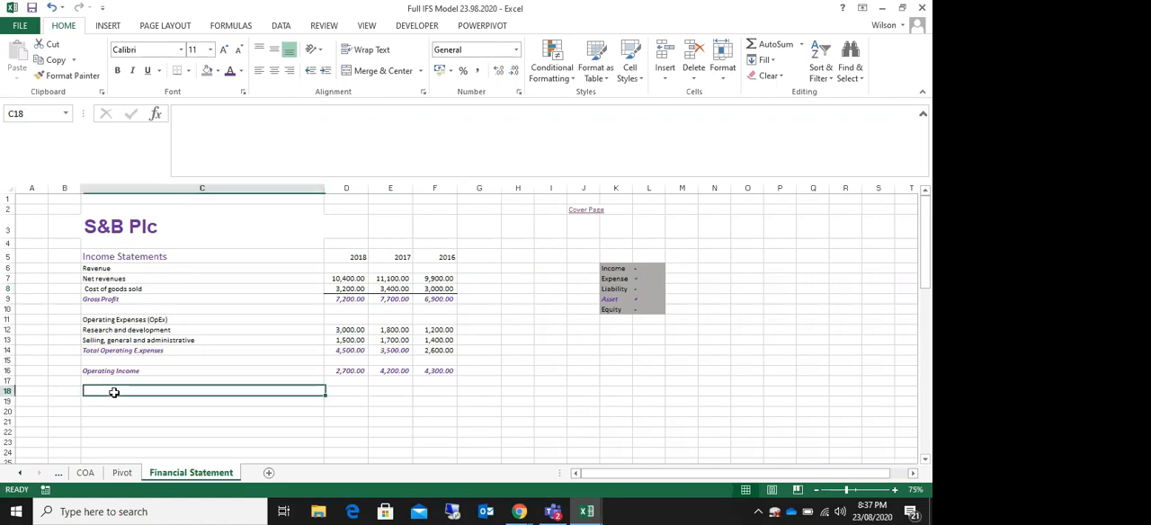
{"action": "left_click", "coordinate": [93, 258]}
{"action": "left_click_drag", "start_coordinate": [93, 258], "coordinate": [452, 371]}
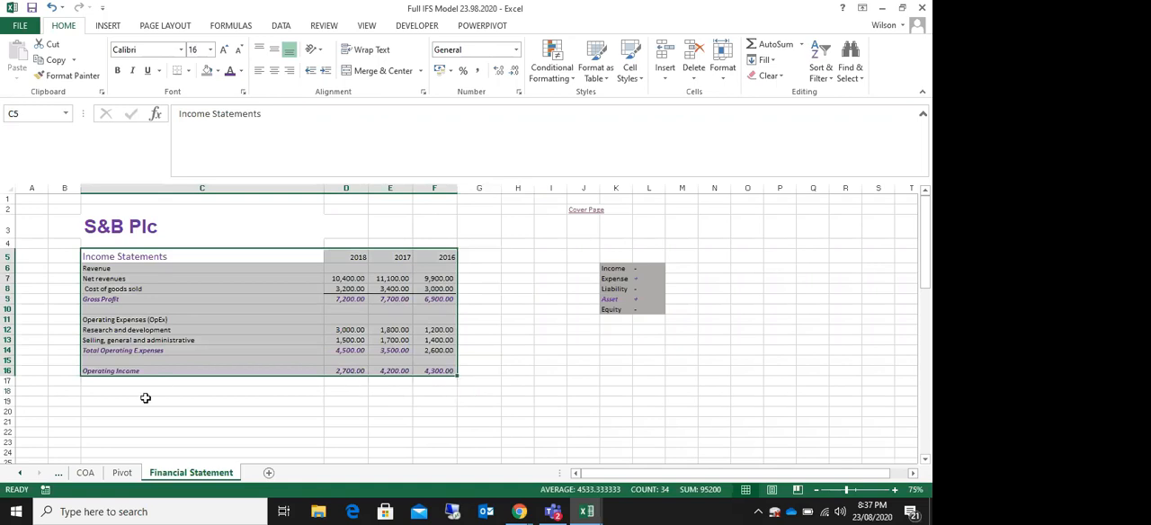
{"action": "left_click", "coordinate": [112, 392]}
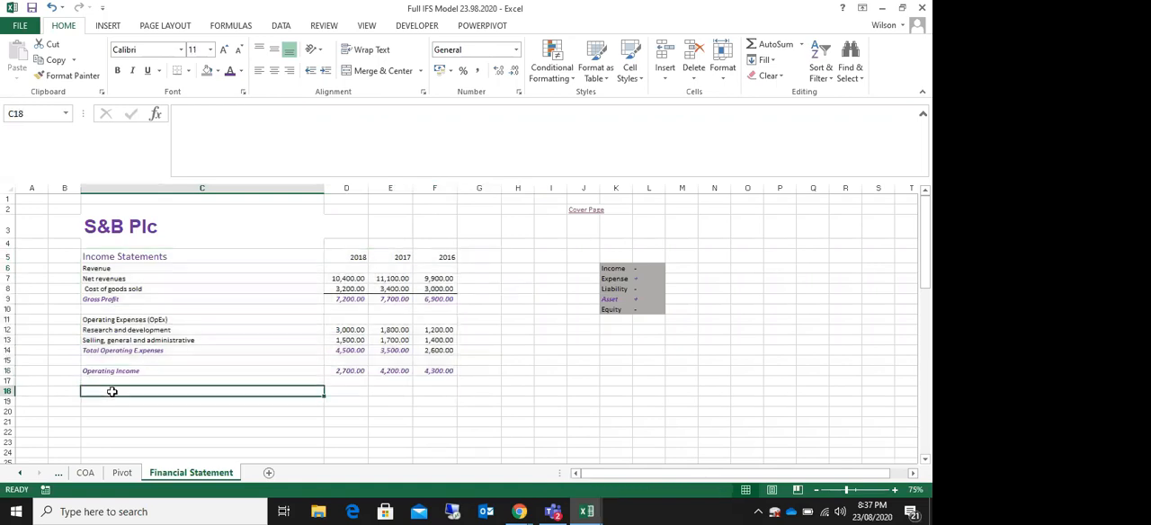
Step: Shade the OpEx heading and its two expense lines, H36:K38 on the Pivot sheet, with the grey fill
{"action": "left_click", "coordinate": [121, 474]}
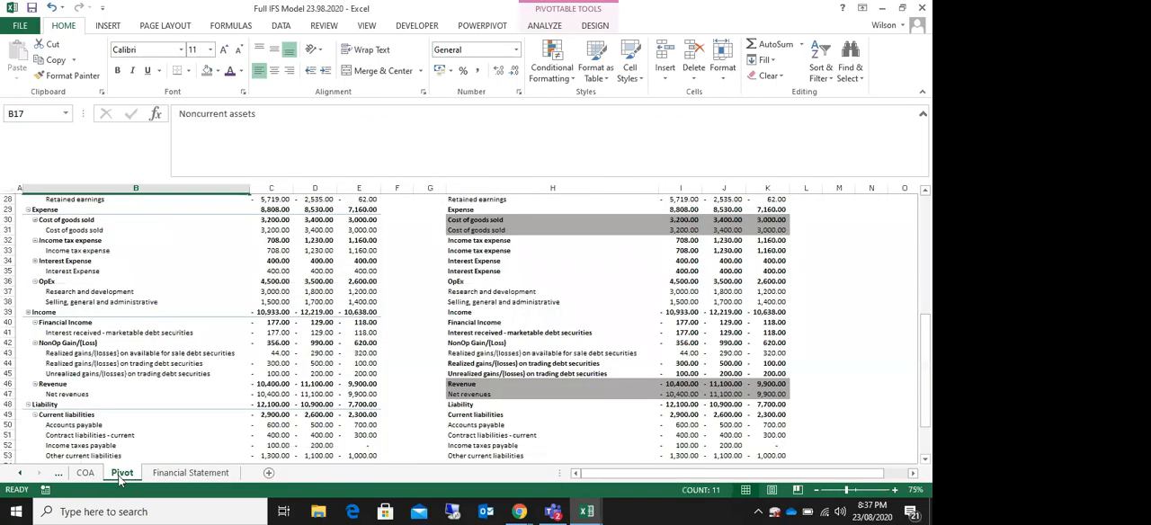
{"action": "left_click", "coordinate": [160, 474]}
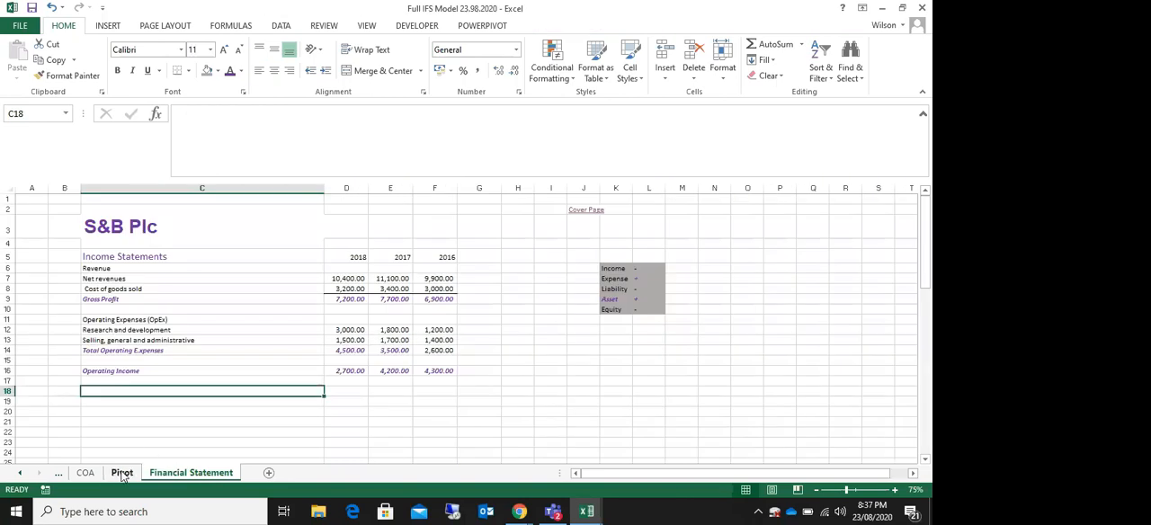
{"action": "left_click", "coordinate": [122, 475]}
{"action": "scroll", "coordinate": [604, 380], "scroll_direction": "up", "scroll_amount": 1}
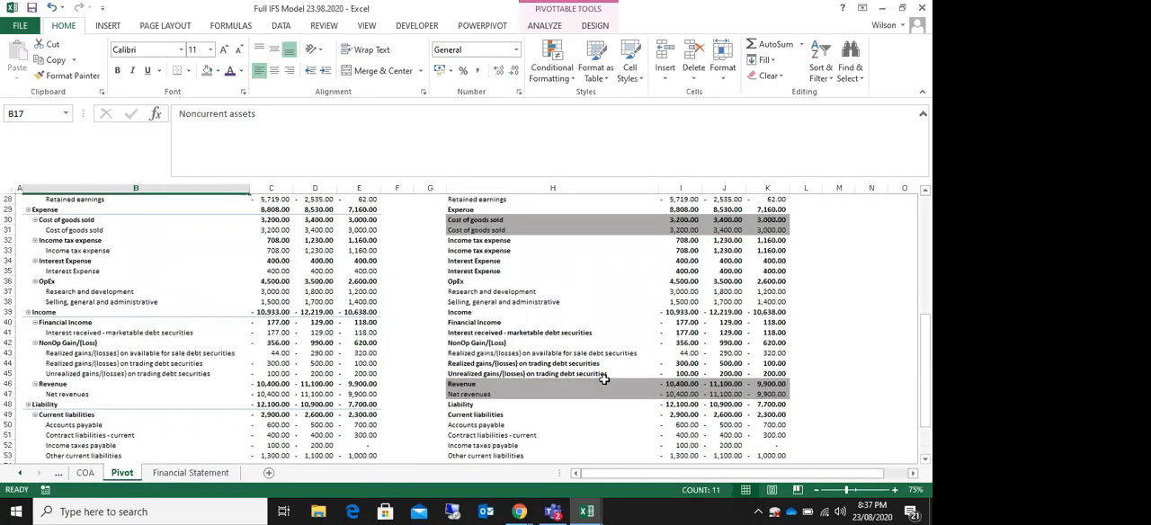
{"action": "left_click_drag", "start_coordinate": [457, 283], "coordinate": [763, 303]}
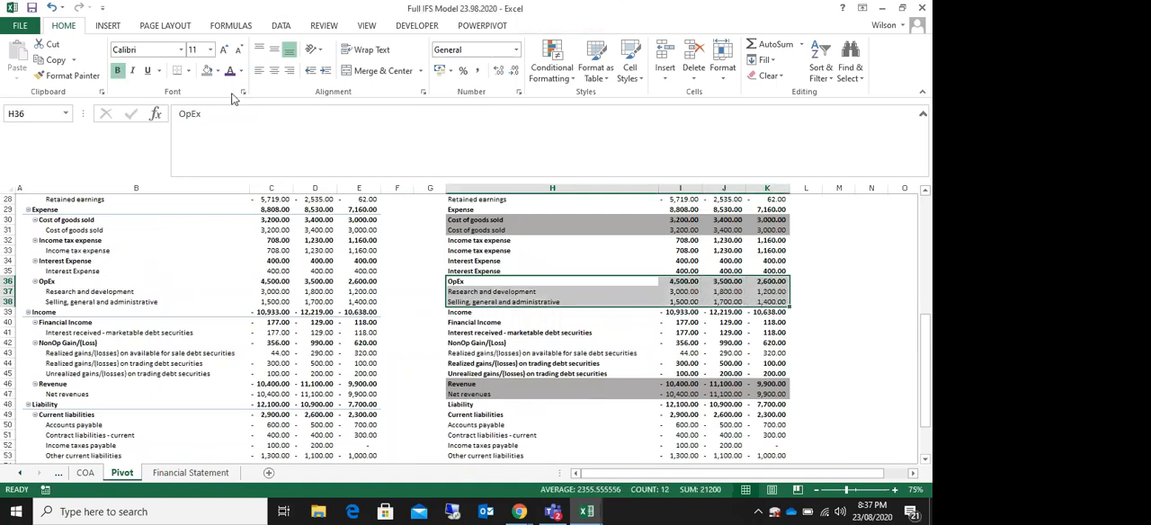
{"action": "left_click", "coordinate": [206, 71]}
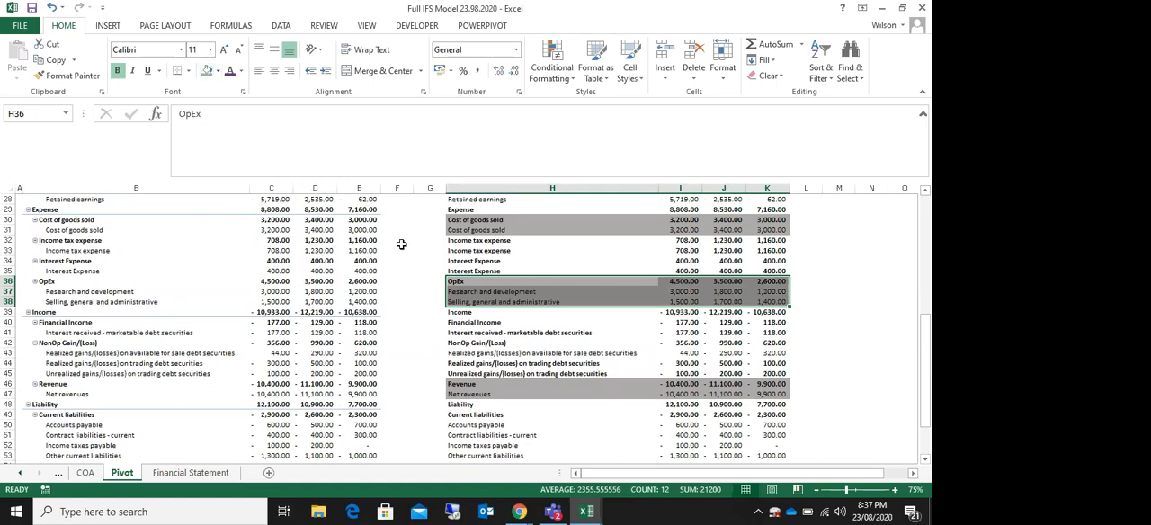
Step: Link cell C18 of the Financial Statement sheet to the NonOp Gain/(Loss) heading with =Pivot!H42
{"action": "left_click", "coordinate": [473, 321]}
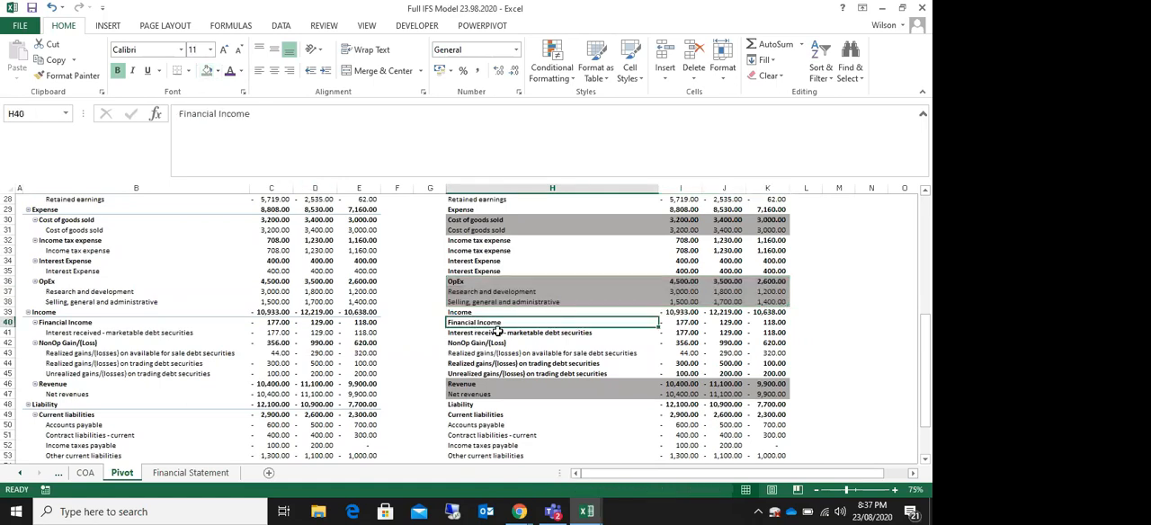
{"action": "left_click", "coordinate": [467, 311]}
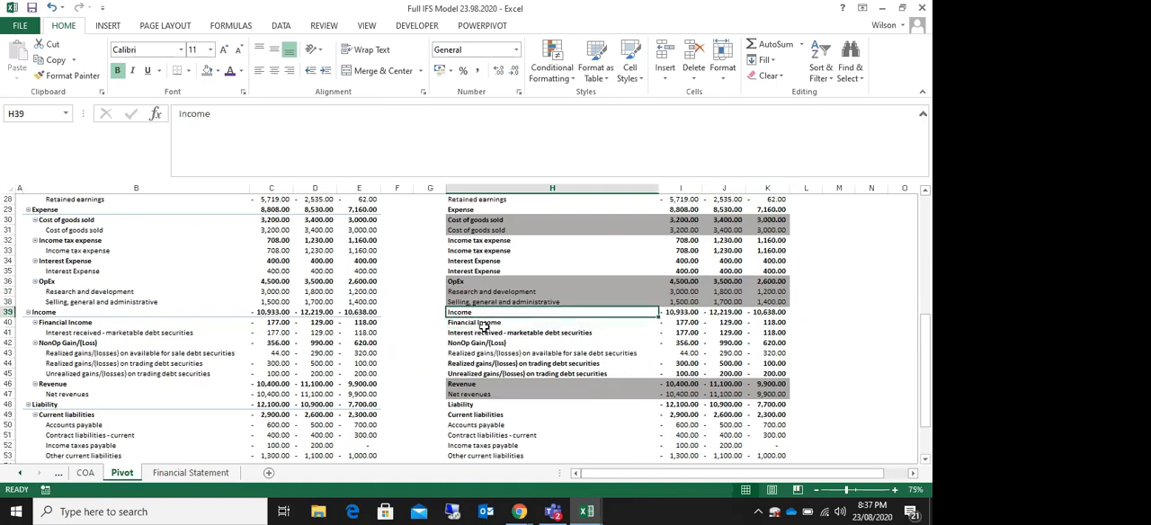
{"action": "left_click_drag", "start_coordinate": [465, 322], "coordinate": [745, 356]}
{"action": "left_click", "coordinate": [468, 333]}
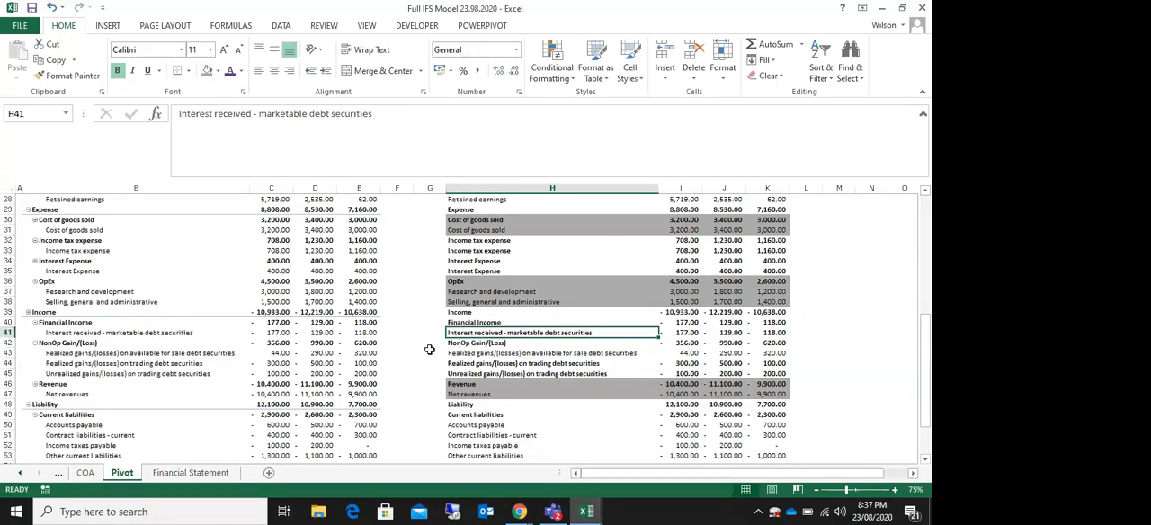
{"action": "left_click_drag", "start_coordinate": [457, 343], "coordinate": [758, 376]}
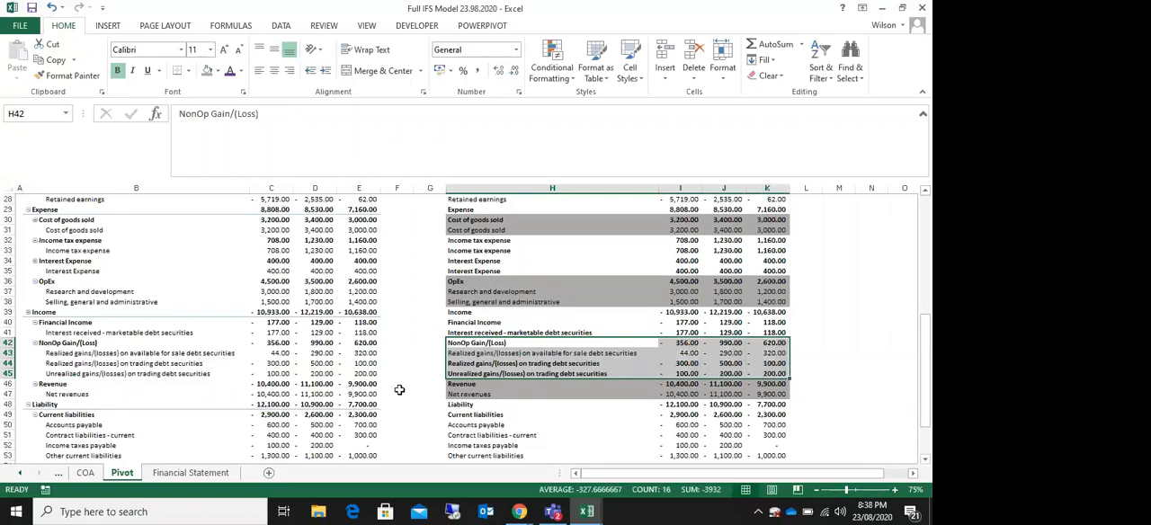
{"action": "left_click", "coordinate": [189, 474]}
{"action": "type", "text": "="}
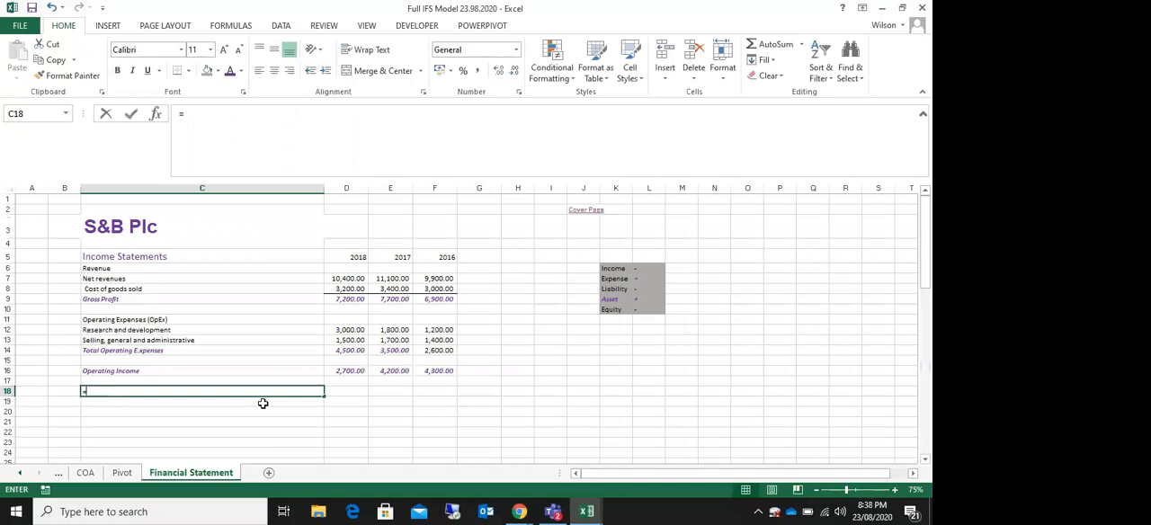
{"action": "left_click", "coordinate": [126, 473]}
{"action": "left_click", "coordinate": [474, 344]}
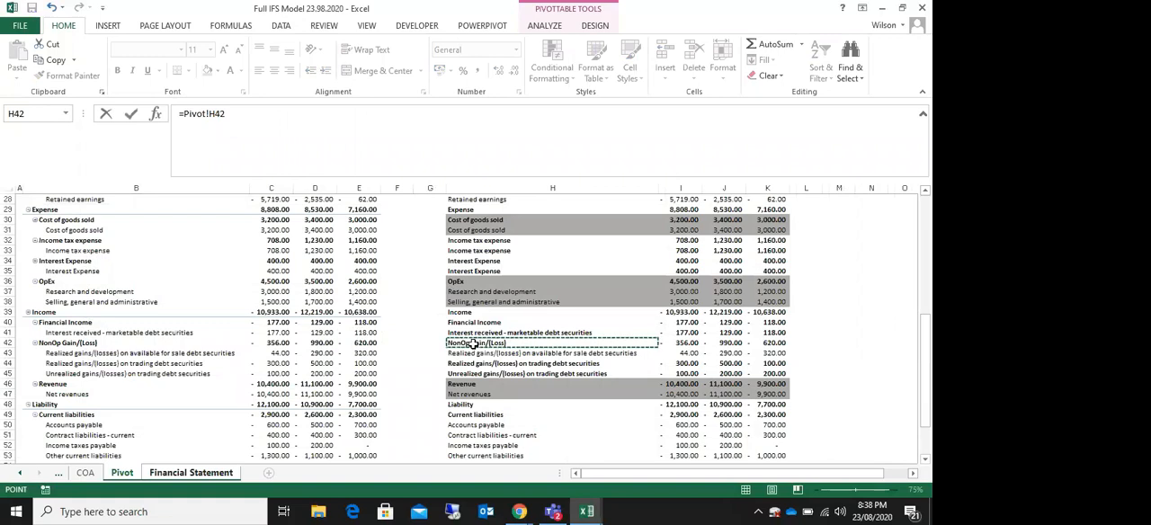
{"action": "key", "text": "Return"}
Step: Link C19 to the first realized gains/(losses) label with =Pivot!H43 and fill it down to C21
{"action": "type", "text": "="}
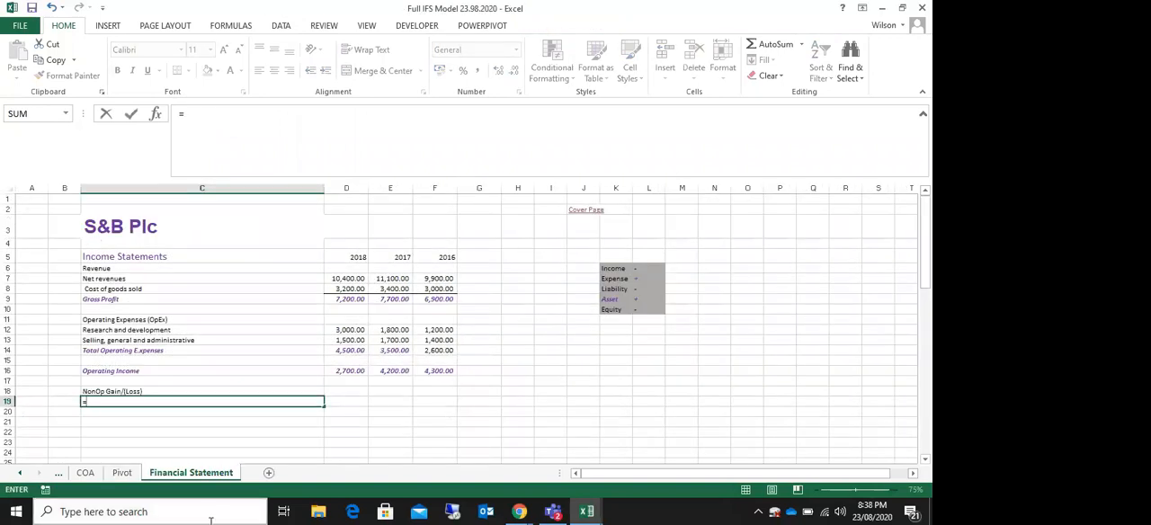
{"action": "left_click", "coordinate": [122, 474]}
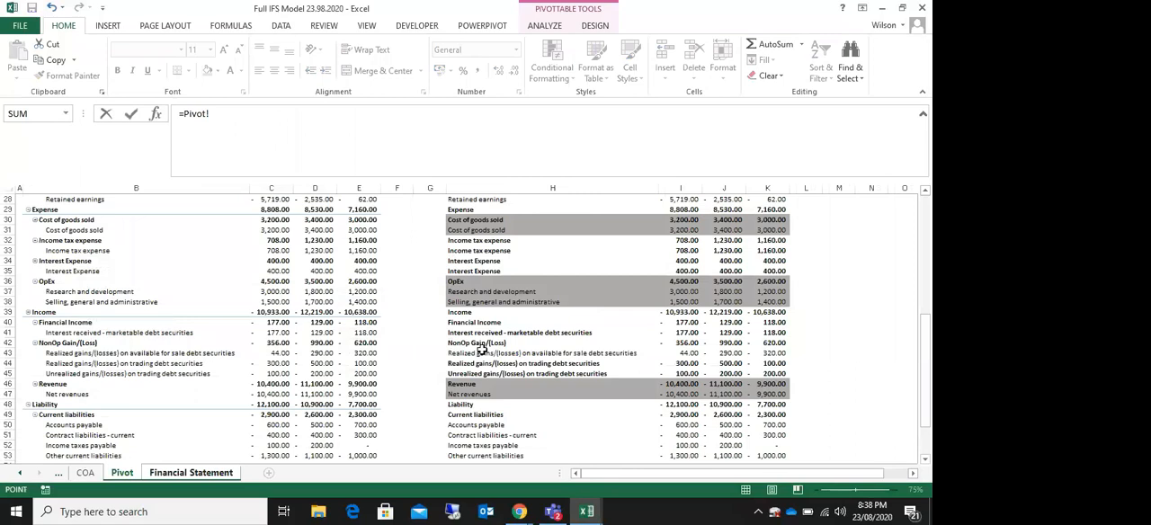
{"action": "left_click", "coordinate": [474, 353]}
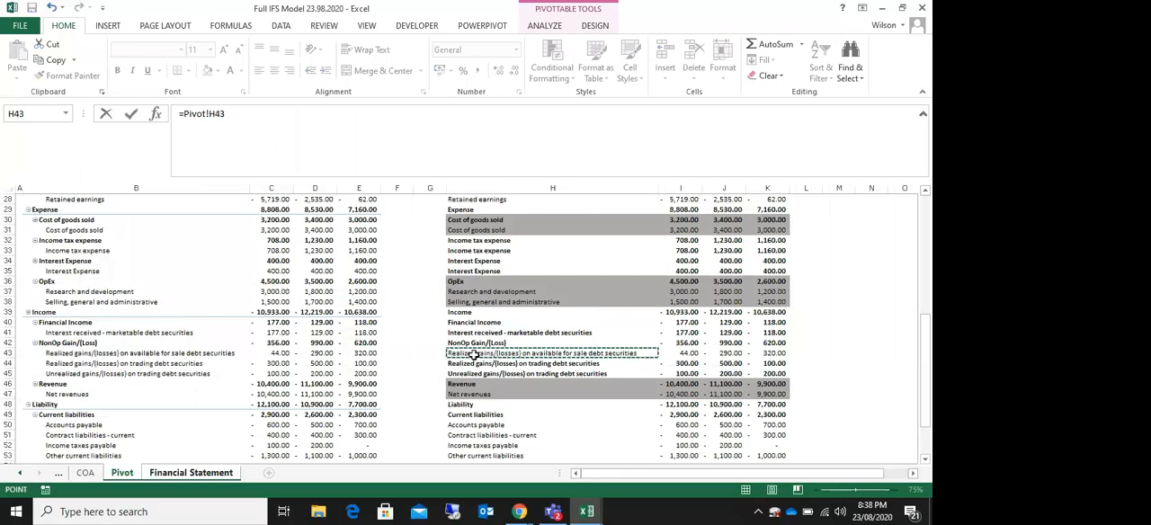
{"action": "key", "text": "Return"}
{"action": "left_click", "coordinate": [159, 406]}
{"action": "left_click_drag", "start_coordinate": [322, 406], "coordinate": [322, 426]}
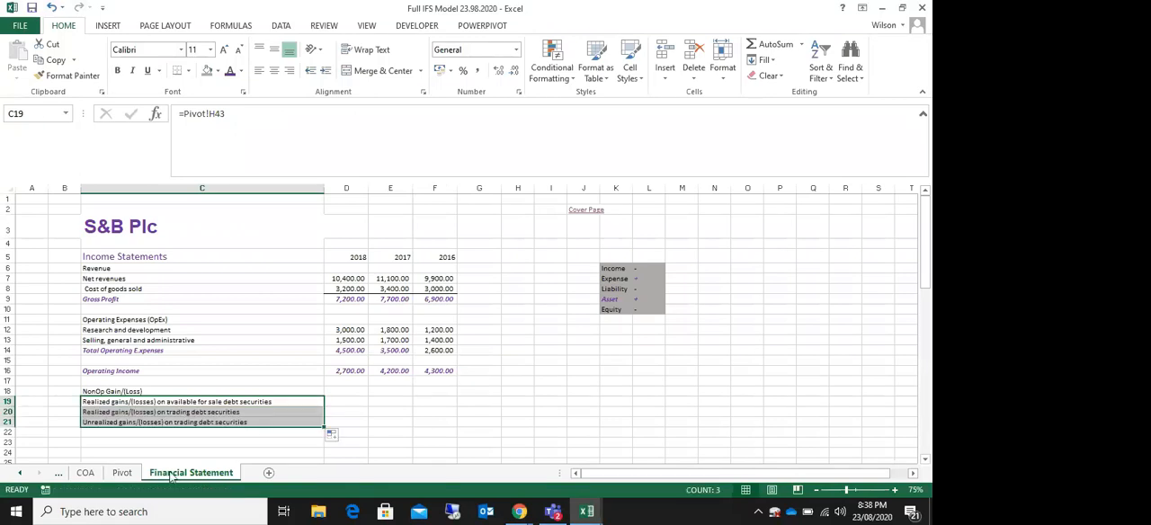
Step: Compare the gains/(losses) labels in C19:C21 with rows 43 to 45 of the Pivot sheet and check the sign key's Income entry
{"action": "left_click", "coordinate": [124, 475]}
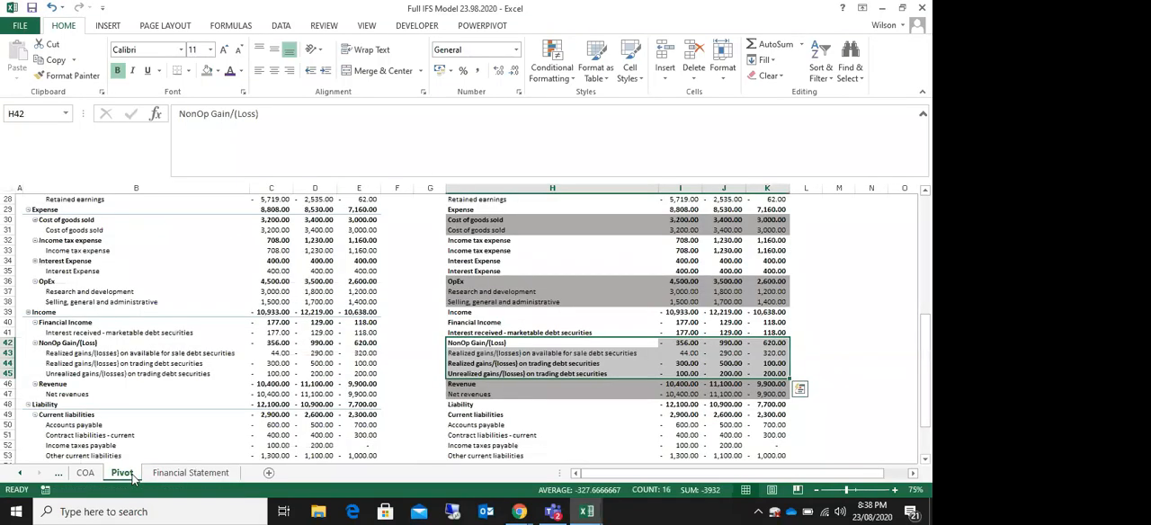
{"action": "left_click", "coordinate": [477, 352]}
{"action": "left_click", "coordinate": [482, 373]}
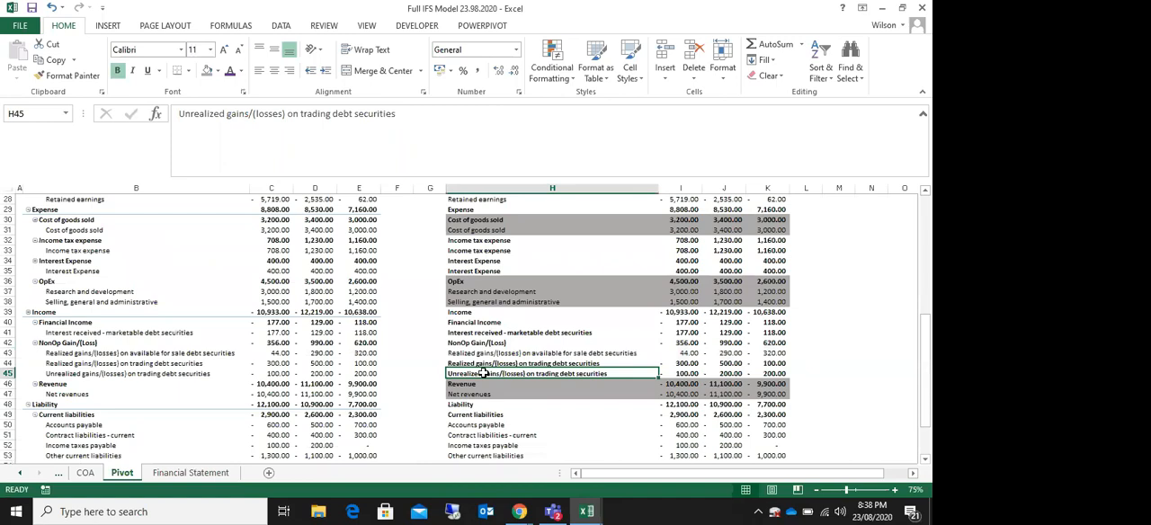
{"action": "left_click", "coordinate": [193, 477]}
{"action": "left_click", "coordinate": [99, 421]}
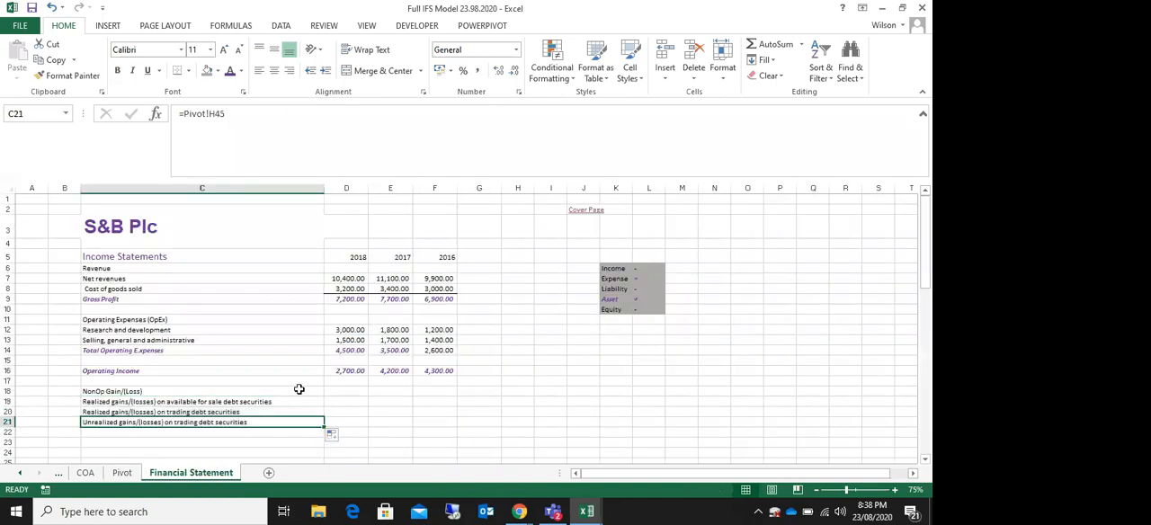
{"action": "left_click", "coordinate": [342, 397]}
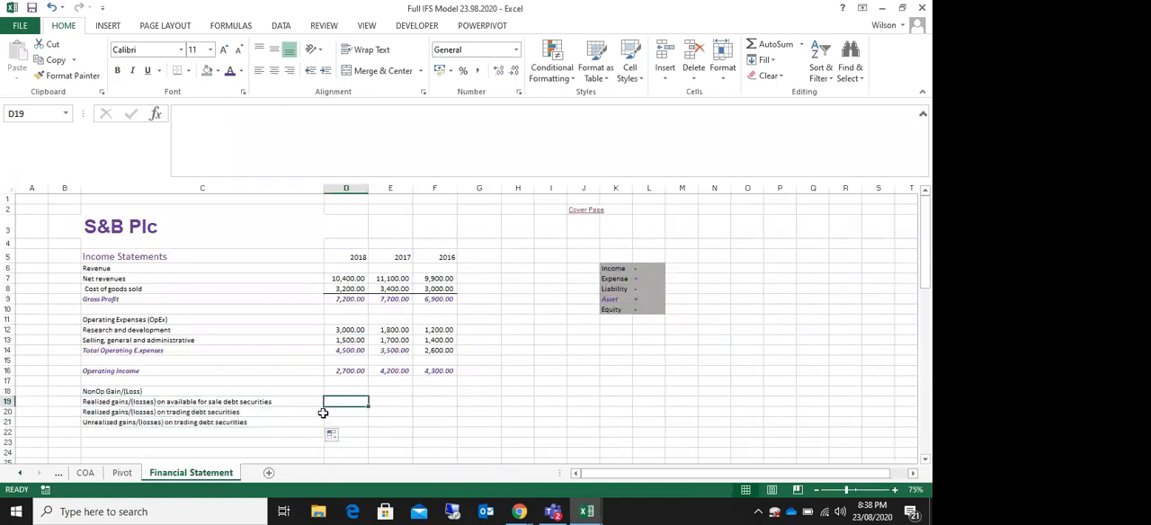
{"action": "left_click_drag", "start_coordinate": [162, 401], "coordinate": [192, 423]}
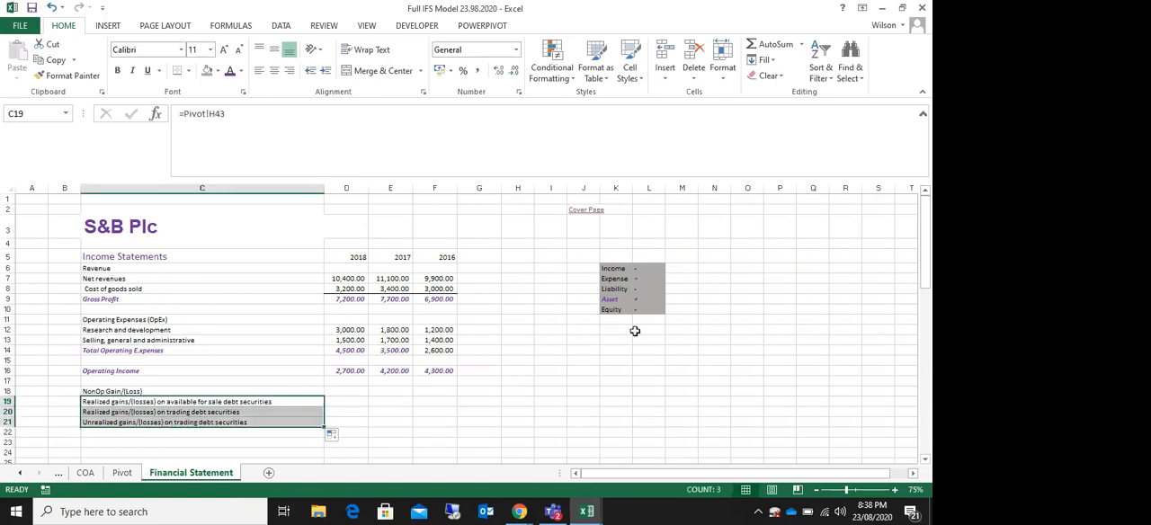
{"action": "left_click", "coordinate": [644, 268]}
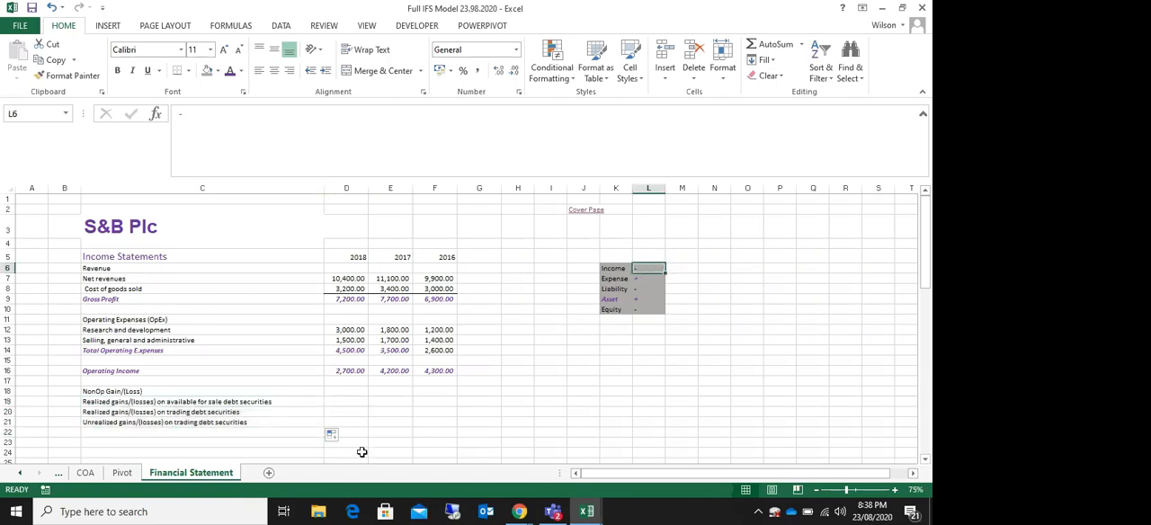
Step: Link D19 on the Financial Statement sheet to the sign-reversed 2018 amount with =-Pivot!I43 and fill it through D19:F21
{"action": "left_click", "coordinate": [346, 401]}
{"action": "type", "text": "-"}
{"action": "left_click", "coordinate": [124, 475]}
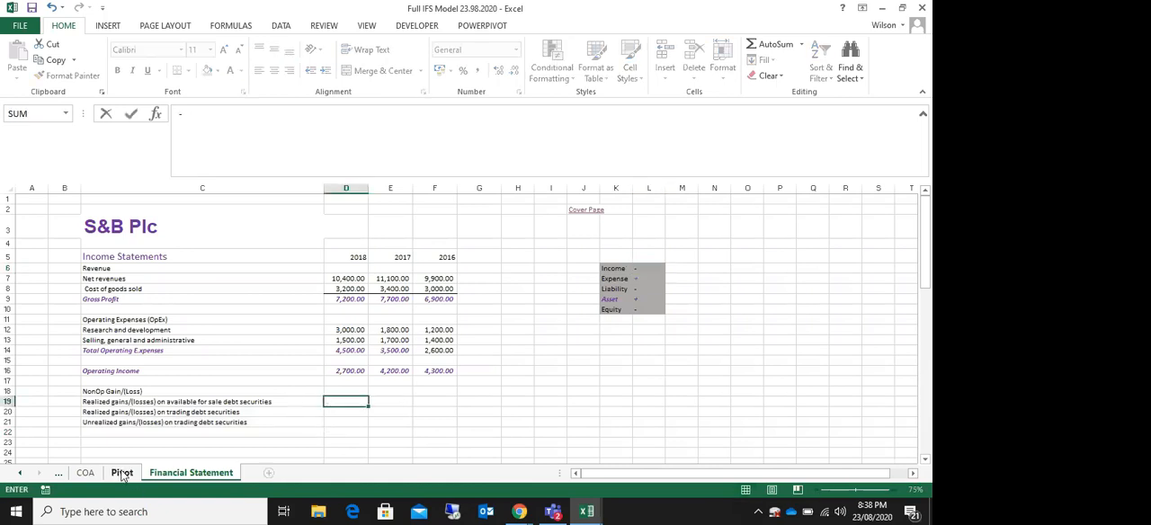
{"action": "left_click", "coordinate": [123, 473]}
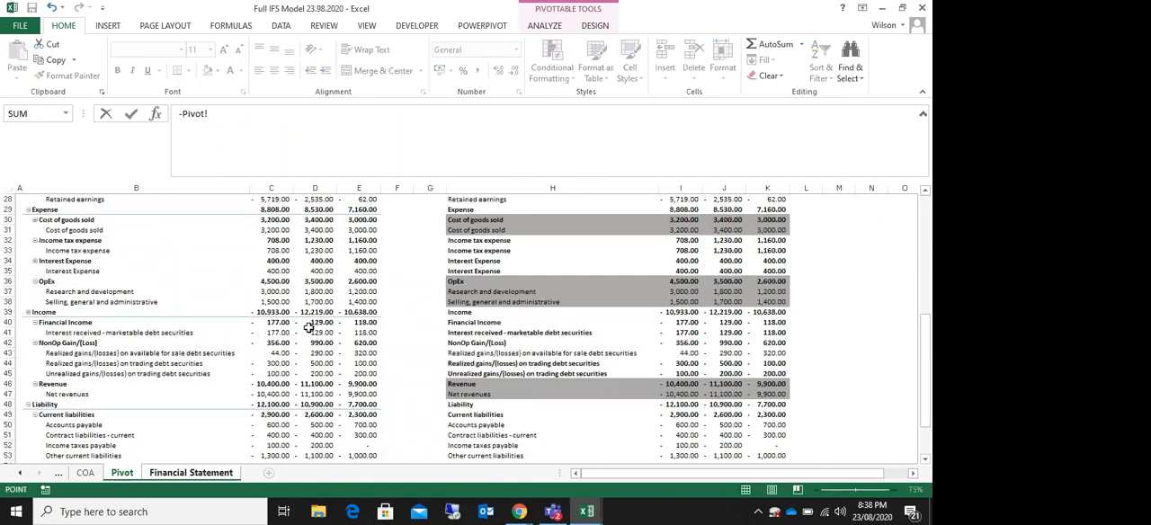
{"action": "left_click", "coordinate": [681, 353]}
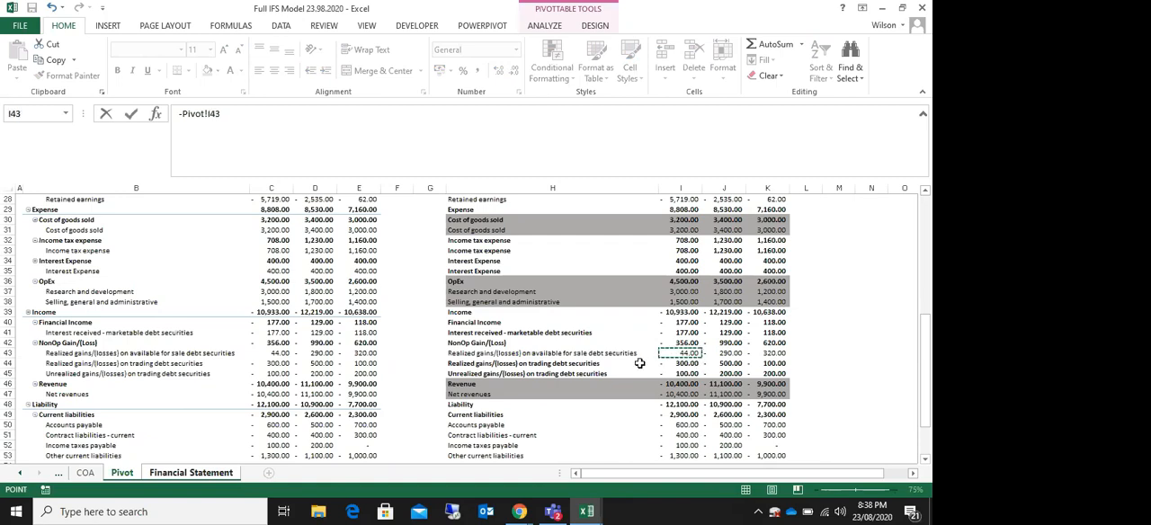
{"action": "key", "text": "Return"}
{"action": "left_click", "coordinate": [338, 401]}
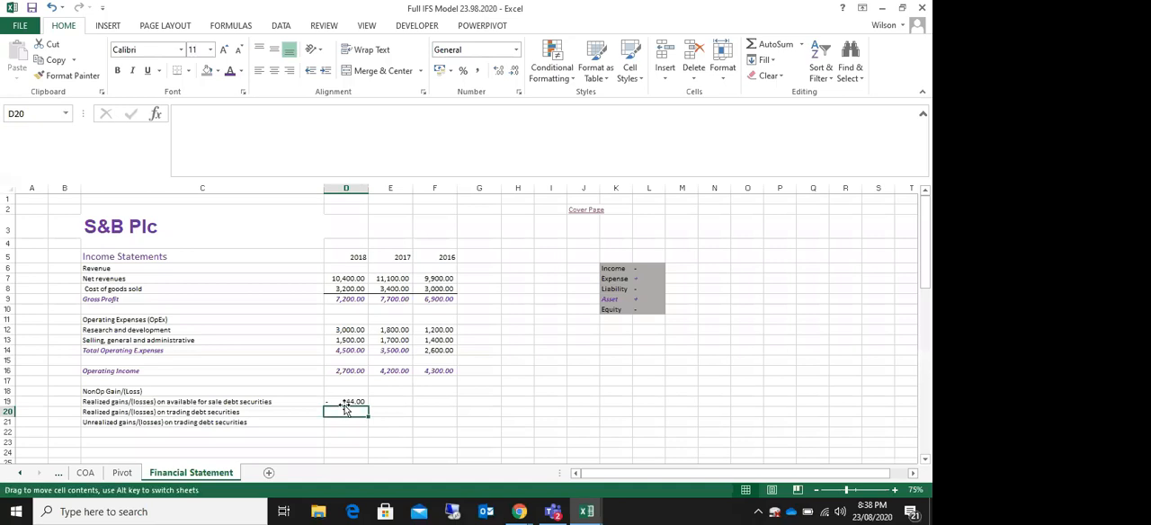
{"action": "left_click_drag", "start_coordinate": [367, 405], "coordinate": [456, 428]}
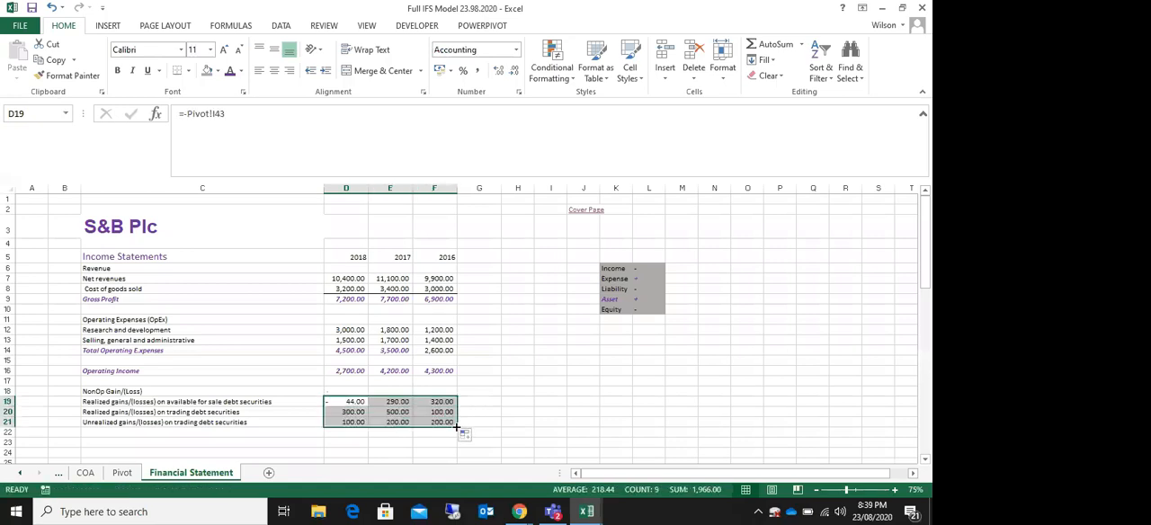
{"action": "left_click", "coordinate": [483, 362]}
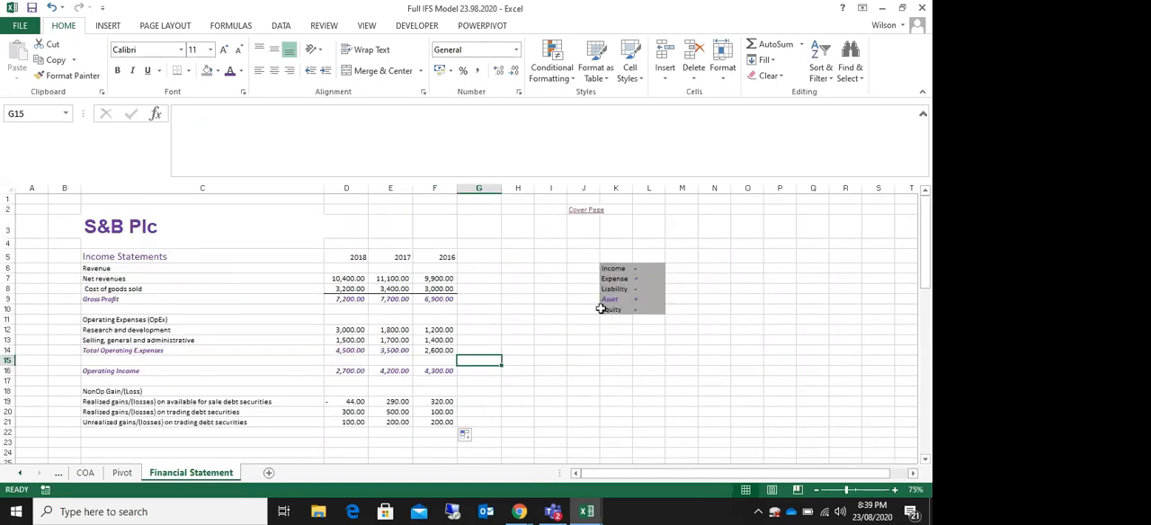
Step: Review the account-type sign key in K6:L10 against the income statement on the Financial Statement sheet
{"action": "left_click_drag", "start_coordinate": [608, 269], "coordinate": [645, 310]}
{"action": "left_click_drag", "start_coordinate": [625, 188], "coordinate": [682, 188]}
{"action": "left_click_drag", "start_coordinate": [616, 267], "coordinate": [649, 311]}
{"action": "scroll", "coordinate": [540, 388], "scroll_direction": "down", "scroll_amount": 1}
{"action": "scroll", "coordinate": [539, 387], "scroll_direction": "up", "scroll_amount": 1}
{"action": "scroll", "coordinate": [541, 388], "scroll_direction": "down", "scroll_amount": 3}
{"action": "scroll", "coordinate": [541, 389], "scroll_direction": "up", "scroll_amount": 3}
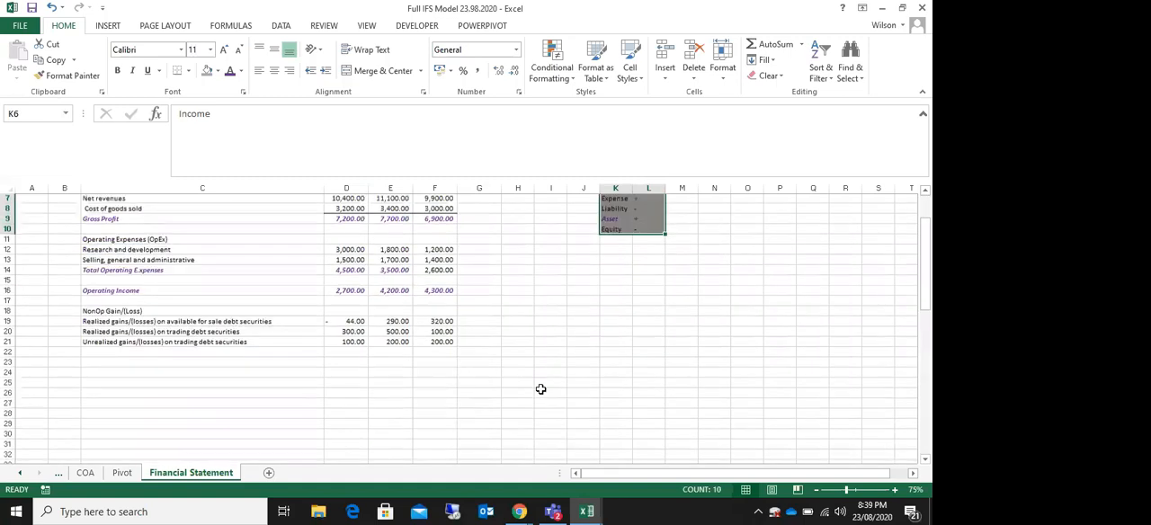
{"action": "scroll", "coordinate": [541, 389], "scroll_direction": "down", "scroll_amount": 4}
{"action": "scroll", "coordinate": [540, 390], "scroll_direction": "up", "scroll_amount": 4}
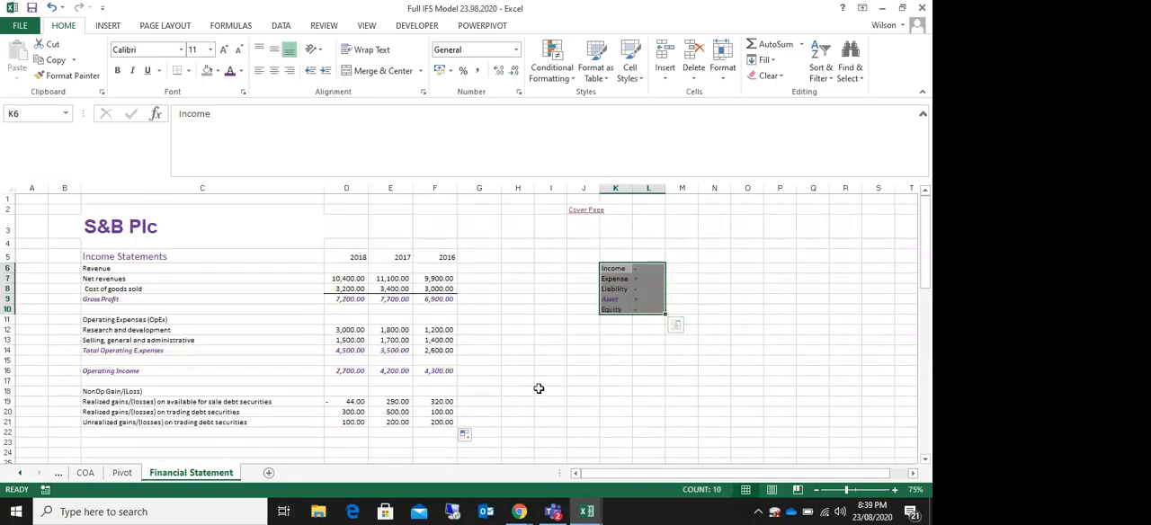
{"action": "scroll", "coordinate": [539, 389], "scroll_direction": "down", "scroll_amount": 1}
{"action": "scroll", "coordinate": [538, 389], "scroll_direction": "up", "scroll_amount": 1}
{"action": "scroll", "coordinate": [539, 390], "scroll_direction": "down", "scroll_amount": 7}
{"action": "scroll", "coordinate": [541, 390], "scroll_direction": "up", "scroll_amount": 5}
{"action": "scroll", "coordinate": [540, 389], "scroll_direction": "up", "scroll_amount": 2}
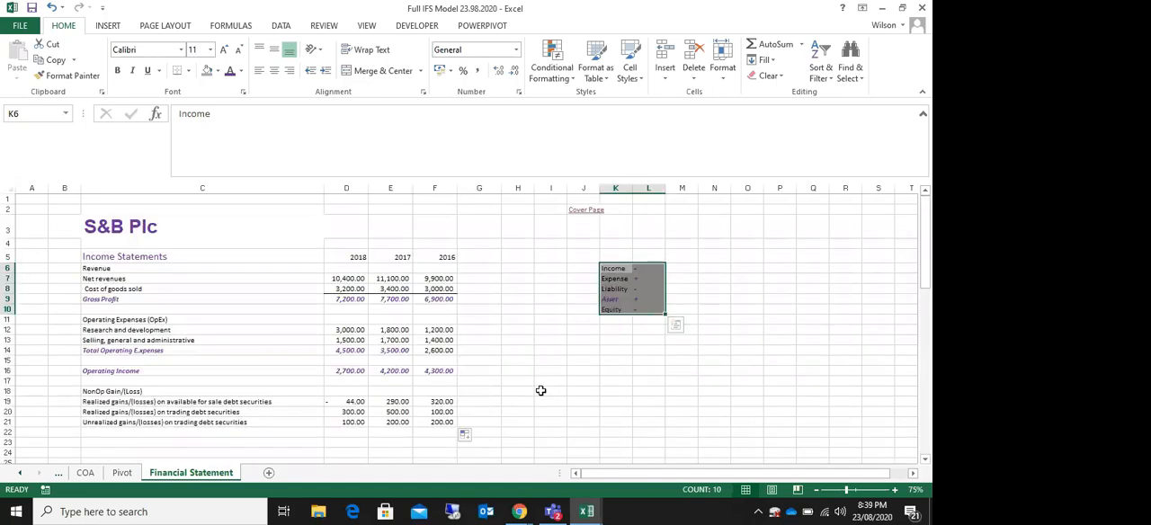
{"action": "left_click", "coordinate": [21, 474]}
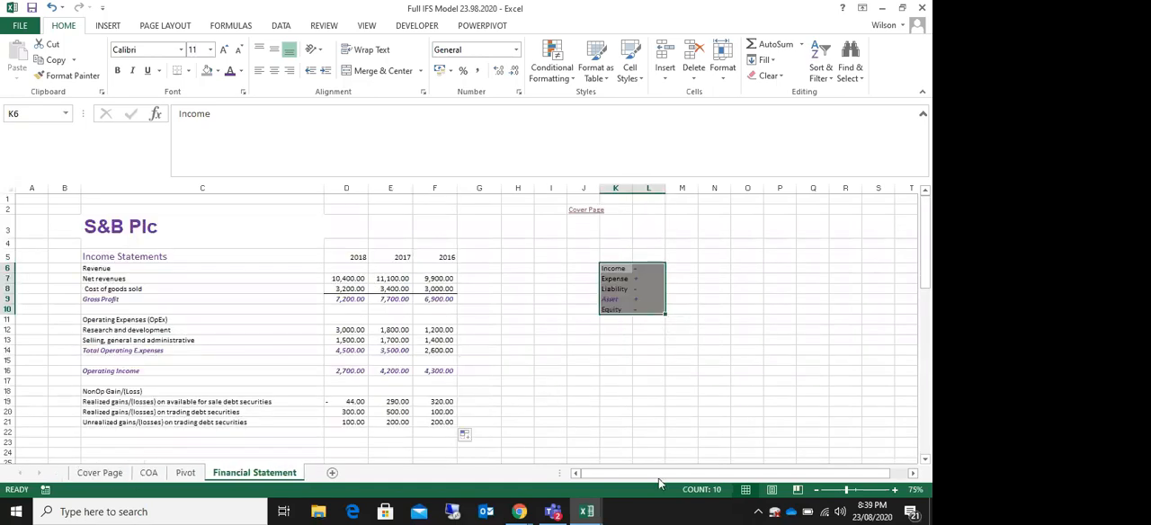
{"action": "left_click", "coordinate": [799, 433]}
{"action": "scroll", "coordinate": [299, 421], "scroll_direction": "down", "scroll_amount": 1}
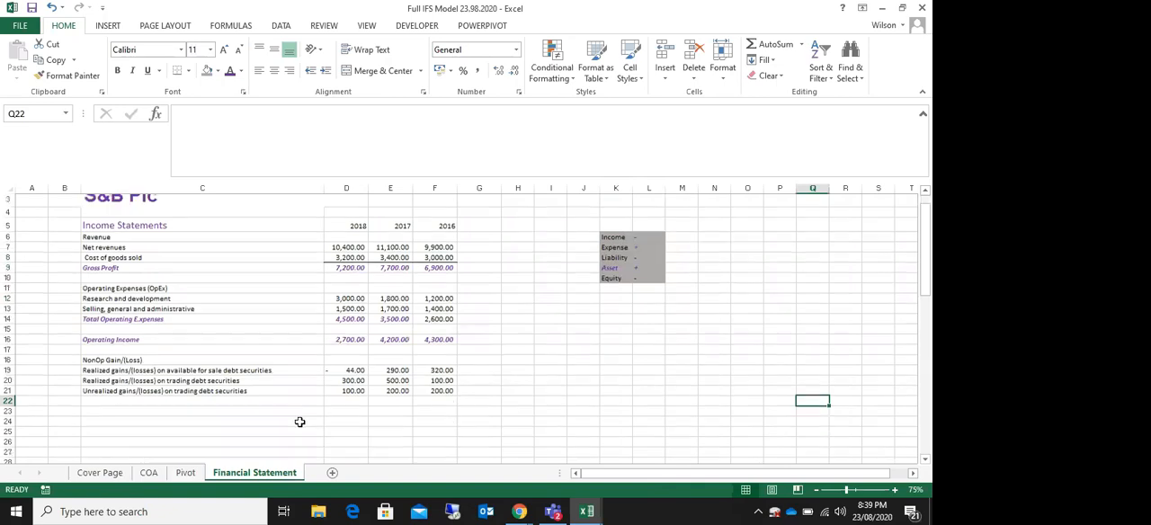
Step: Examine the Cover Page links and the account mappings on the COA sheet, including the Current Assets and NonOp Gain/(Loss) rows
{"action": "left_click", "coordinate": [99, 472]}
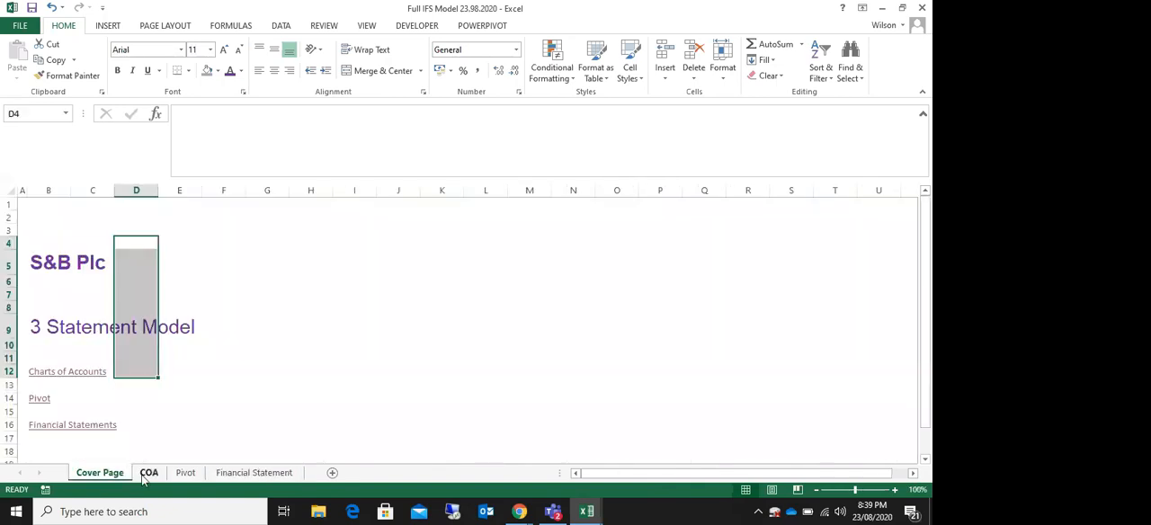
{"action": "left_click", "coordinate": [364, 399]}
{"action": "scroll", "coordinate": [210, 315], "scroll_direction": "down", "scroll_amount": 3}
{"action": "scroll", "coordinate": [181, 410], "scroll_direction": "up", "scroll_amount": 2}
{"action": "scroll", "coordinate": [182, 410], "scroll_direction": "up", "scroll_amount": 1}
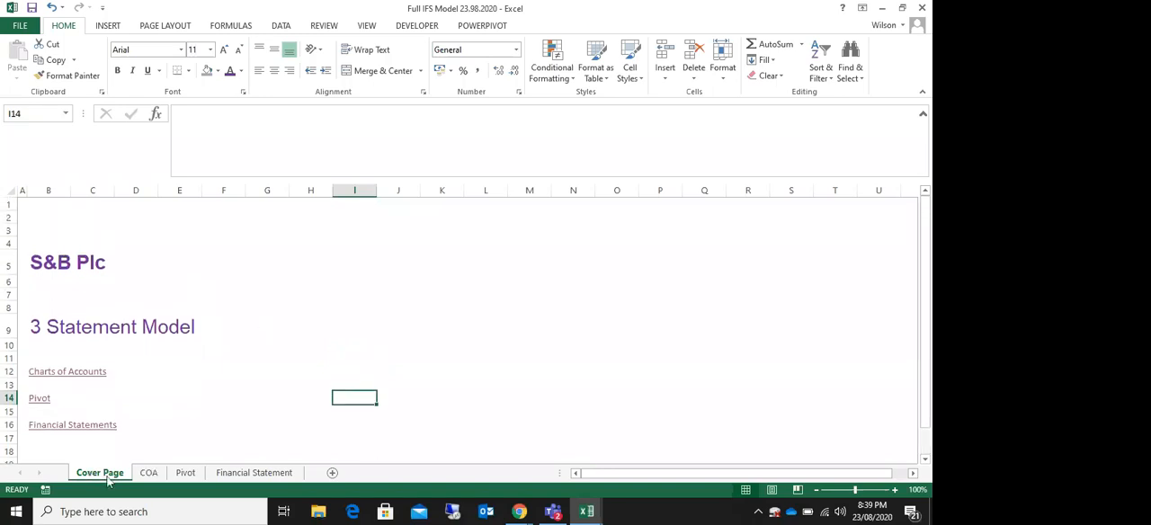
{"action": "left_click", "coordinate": [149, 474]}
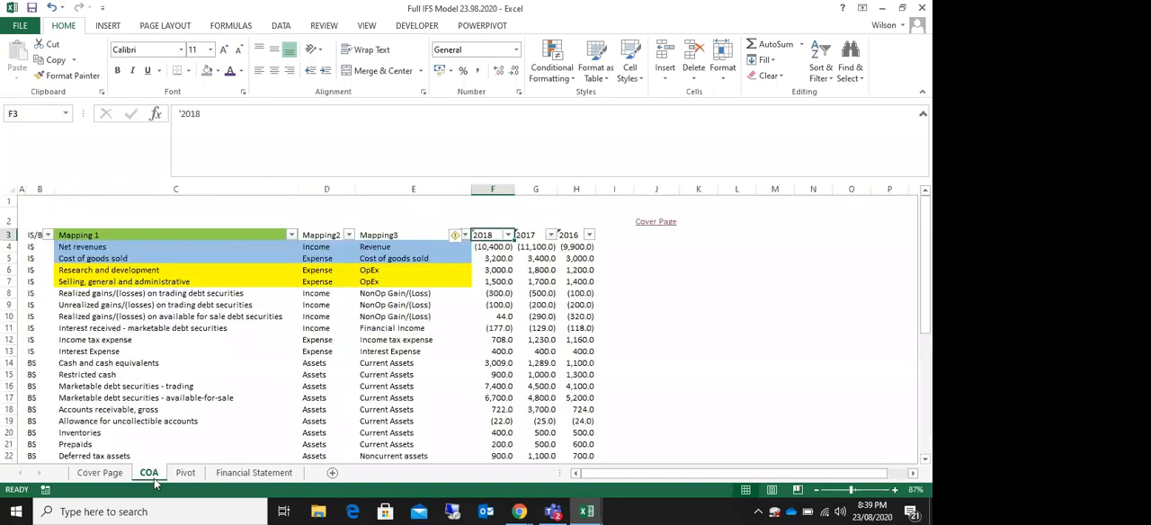
{"action": "left_click_drag", "start_coordinate": [34, 232], "coordinate": [397, 433]}
{"action": "left_click_drag", "start_coordinate": [387, 363], "coordinate": [389, 410]}
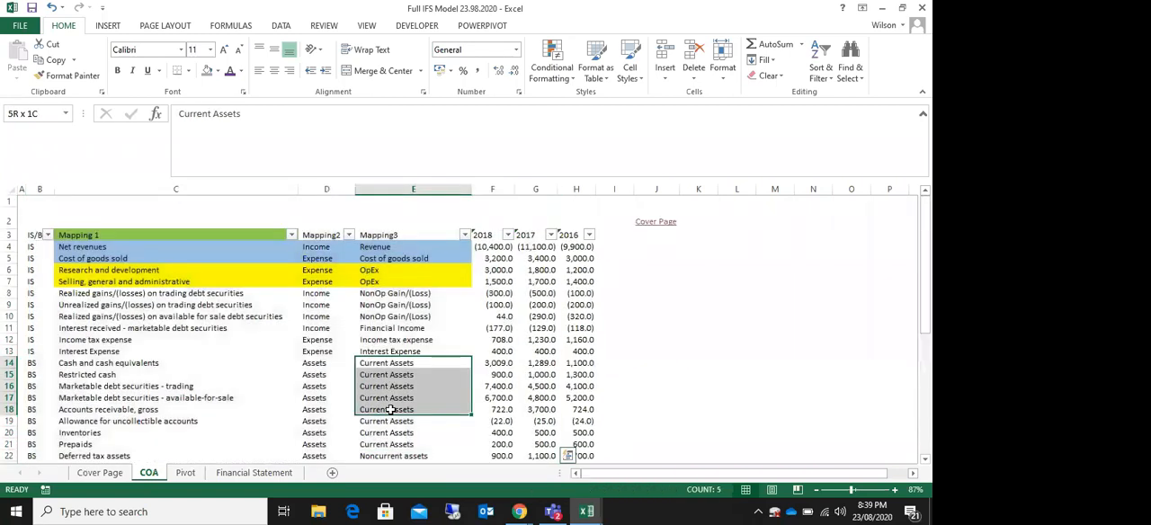
{"action": "scroll", "coordinate": [390, 409], "scroll_direction": "down", "scroll_amount": 5}
{"action": "scroll", "coordinate": [449, 296], "scroll_direction": "up", "scroll_amount": 5}
{"action": "left_click", "coordinate": [386, 317]}
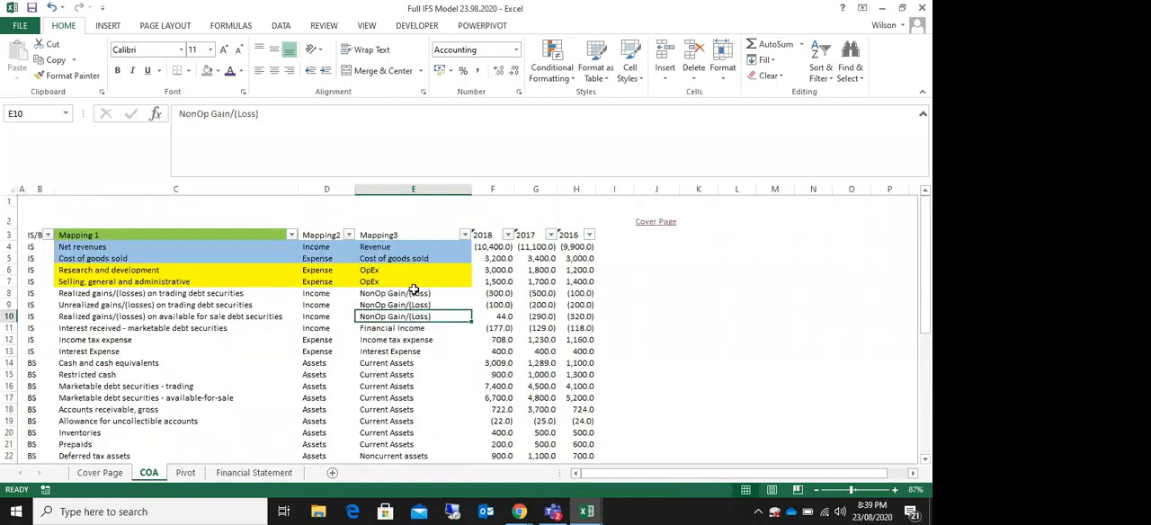
Step: Examine the pivot table and its copied values across columns B to K of the Pivot sheet
{"action": "left_click", "coordinate": [182, 473]}
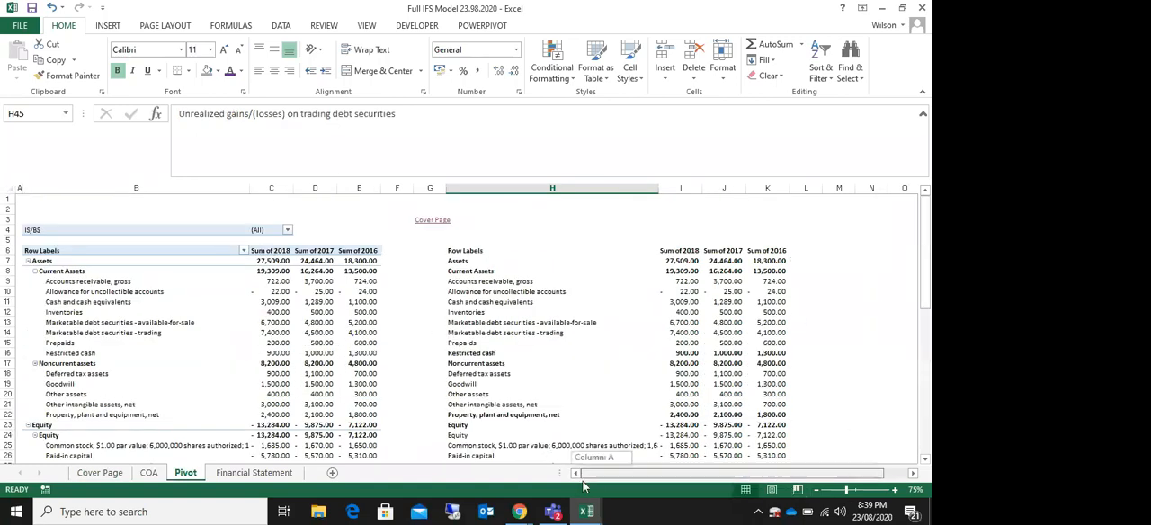
{"action": "scroll", "coordinate": [793, 295], "scroll_direction": "down", "scroll_amount": 6}
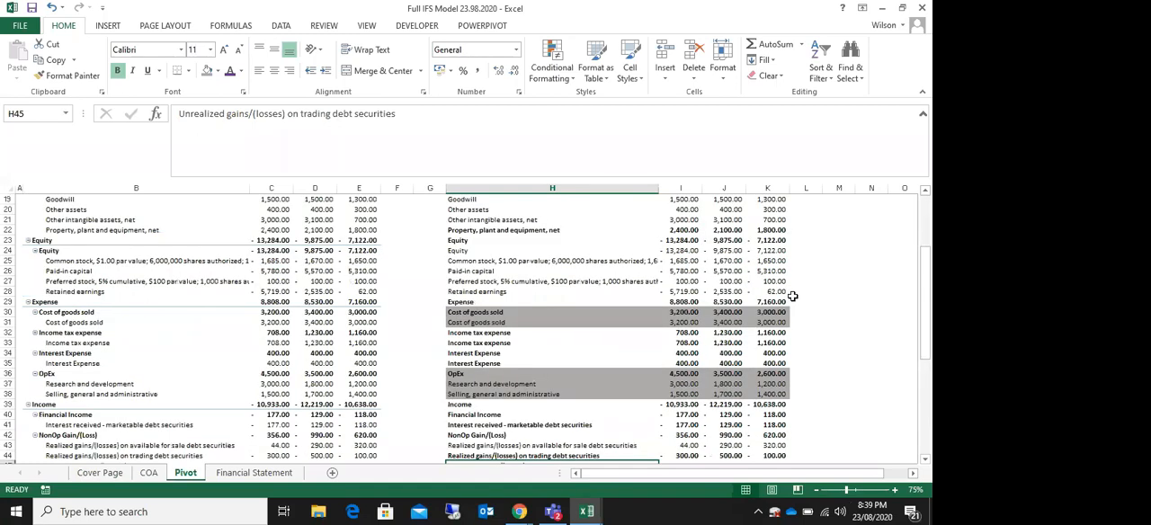
{"action": "scroll", "coordinate": [792, 295], "scroll_direction": "up", "scroll_amount": 6}
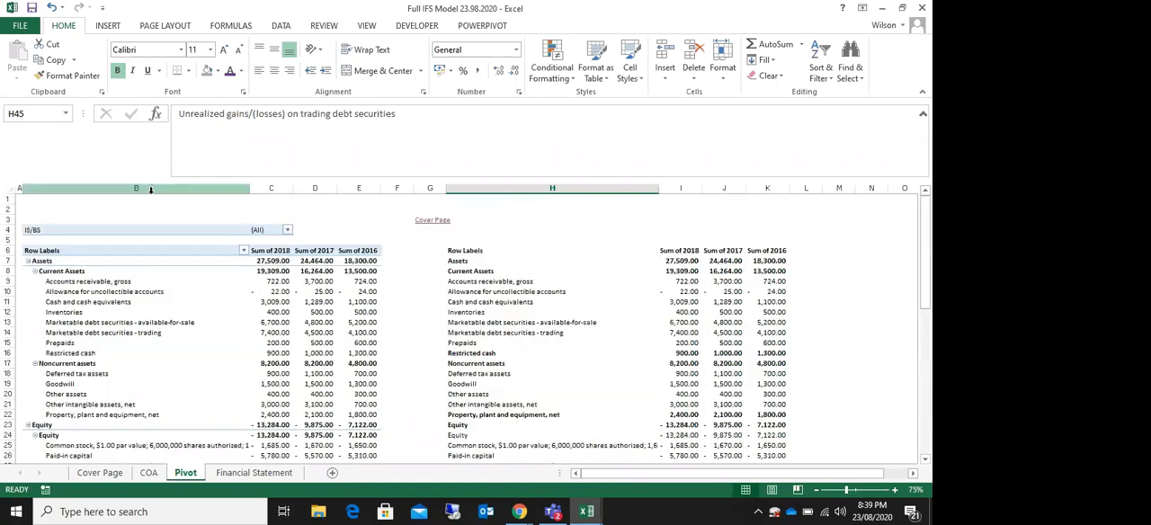
{"action": "left_click_drag", "start_coordinate": [150, 189], "coordinate": [766, 208]}
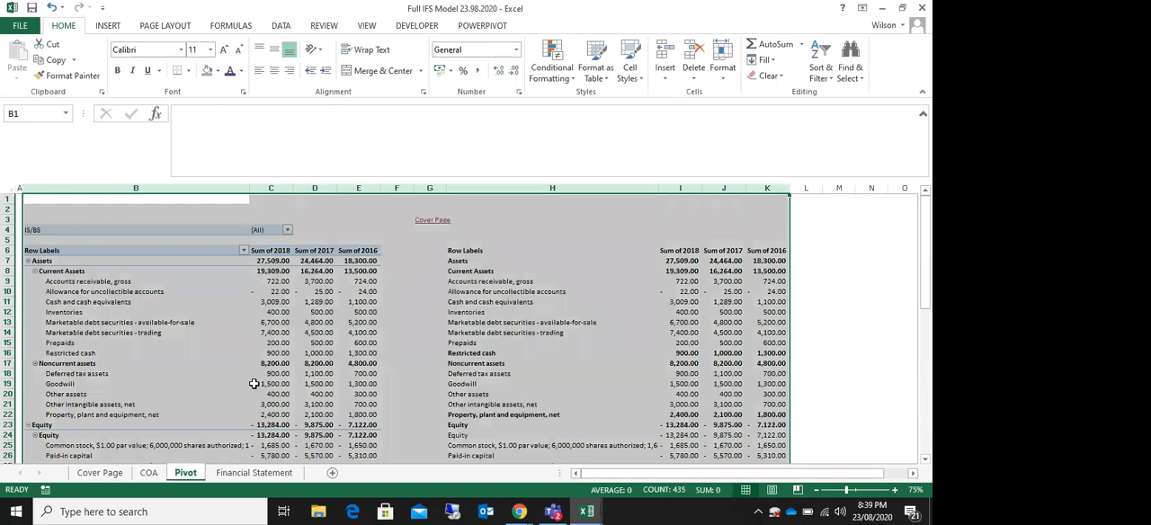
{"action": "scroll", "coordinate": [255, 384], "scroll_direction": "down", "scroll_amount": 5}
{"action": "scroll", "coordinate": [176, 409], "scroll_direction": "up", "scroll_amount": 5}
{"action": "left_click", "coordinate": [262, 474]}
{"action": "scroll", "coordinate": [135, 235], "scroll_direction": "up", "scroll_amount": 1}
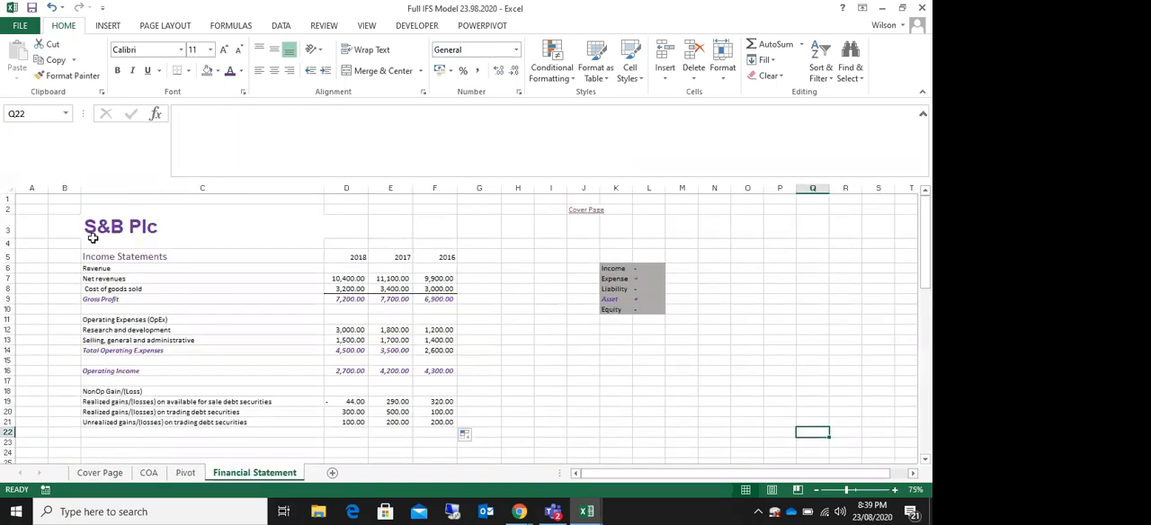
{"action": "left_click", "coordinate": [185, 474]}
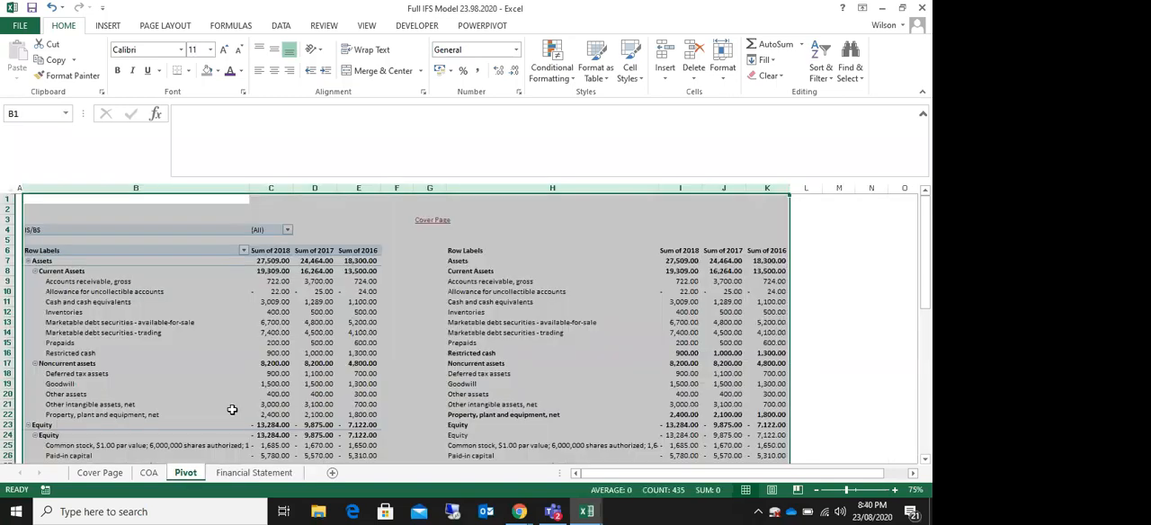
Step: Examine the Financial Statement sheet from the company title through the income statement to the empty rows beneath it
{"action": "left_click", "coordinate": [254, 473]}
{"action": "left_click", "coordinate": [136, 199]}
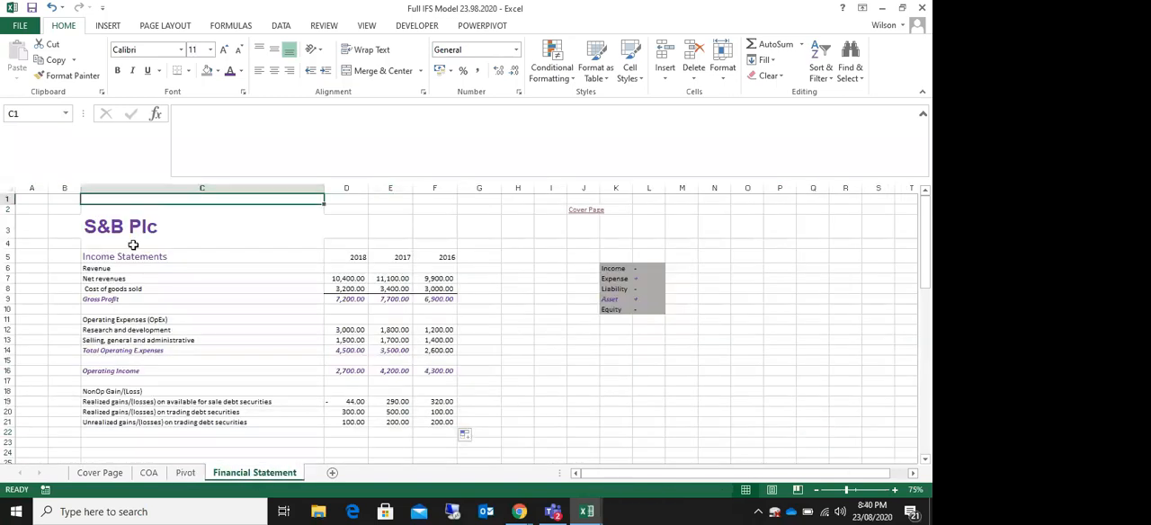
{"action": "scroll", "coordinate": [168, 424], "scroll_direction": "down", "scroll_amount": 4}
{"action": "left_click", "coordinate": [158, 384]}
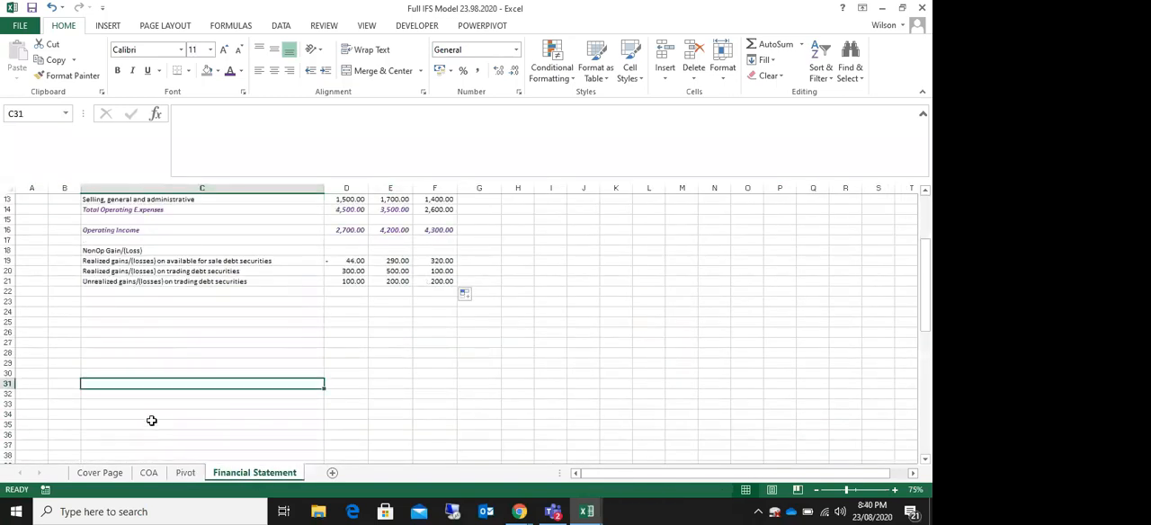
{"action": "scroll", "coordinate": [152, 419], "scroll_direction": "down", "scroll_amount": 4}
{"action": "left_click", "coordinate": [145, 416]}
{"action": "left_click", "coordinate": [139, 435]}
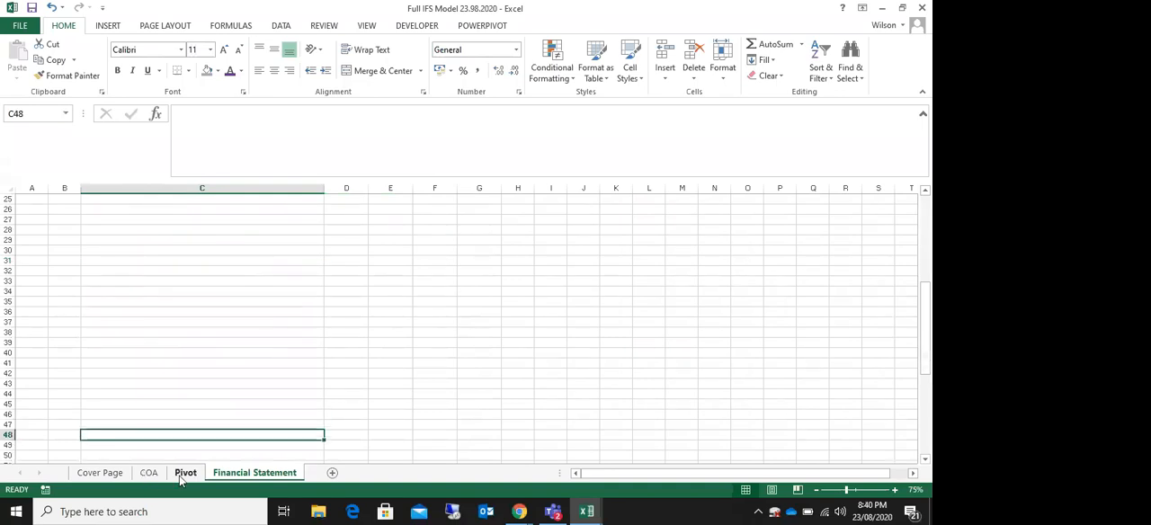
Step: Check the Grand Total amounts in I59:K59 of the Pivot sheet and the last equity rows and totals on the COA sheet
{"action": "left_click", "coordinate": [184, 473]}
{"action": "scroll", "coordinate": [553, 348], "scroll_direction": "down", "scroll_amount": 17}
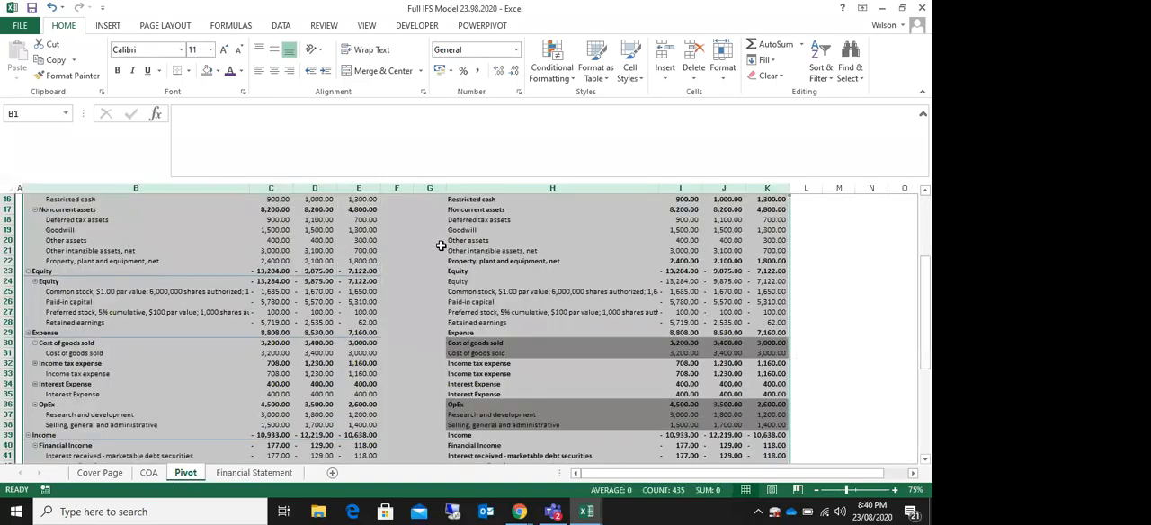
{"action": "scroll", "coordinate": [553, 348], "scroll_direction": "up", "scroll_amount": 4}
{"action": "left_click_drag", "start_coordinate": [677, 394], "coordinate": [767, 394]}
{"action": "left_click_drag", "start_coordinate": [671, 396], "coordinate": [767, 394]}
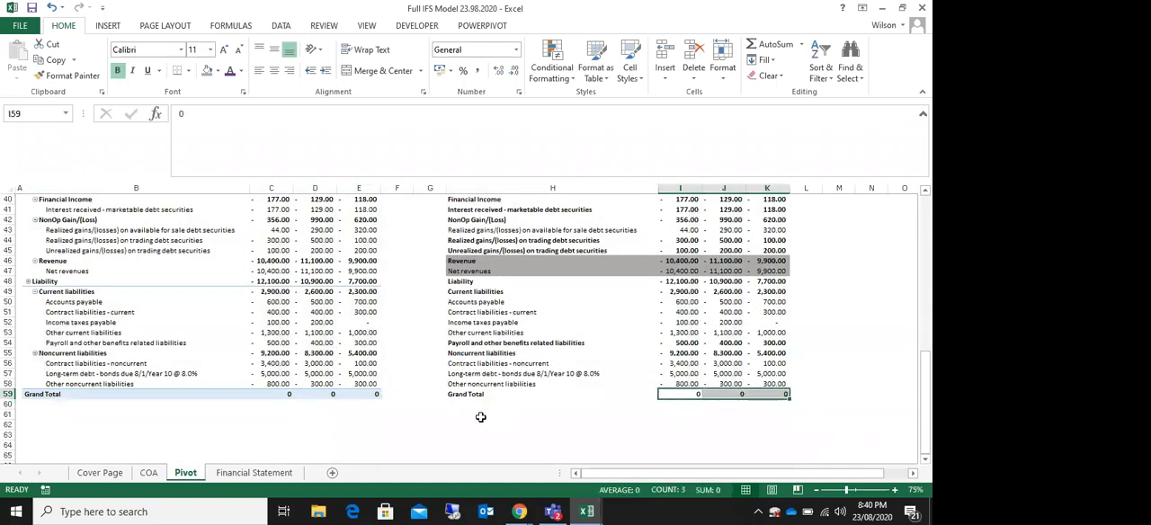
{"action": "left_click", "coordinate": [149, 474]}
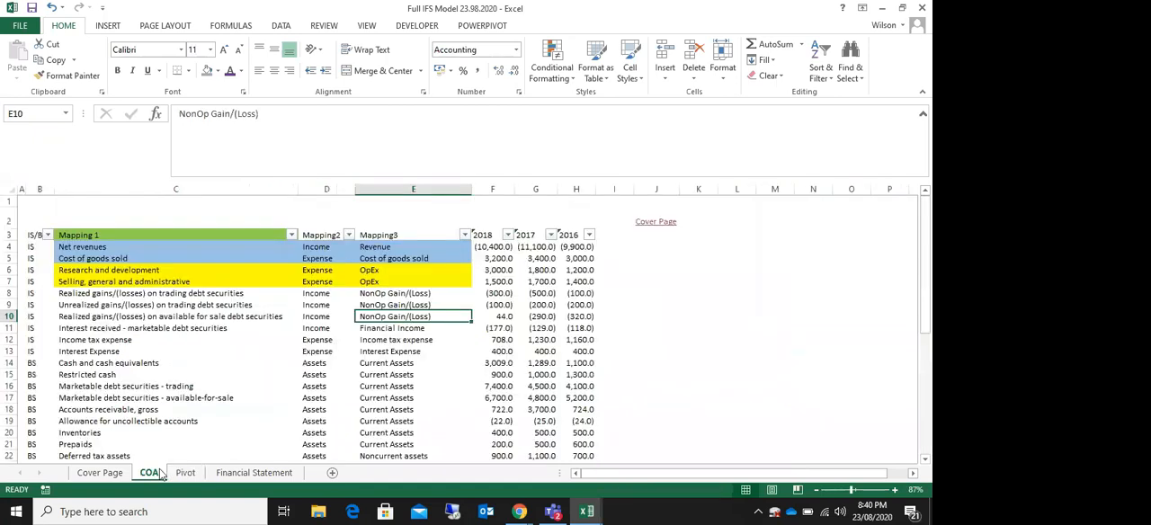
{"action": "scroll", "coordinate": [291, 340], "scroll_direction": "down", "scroll_amount": 7}
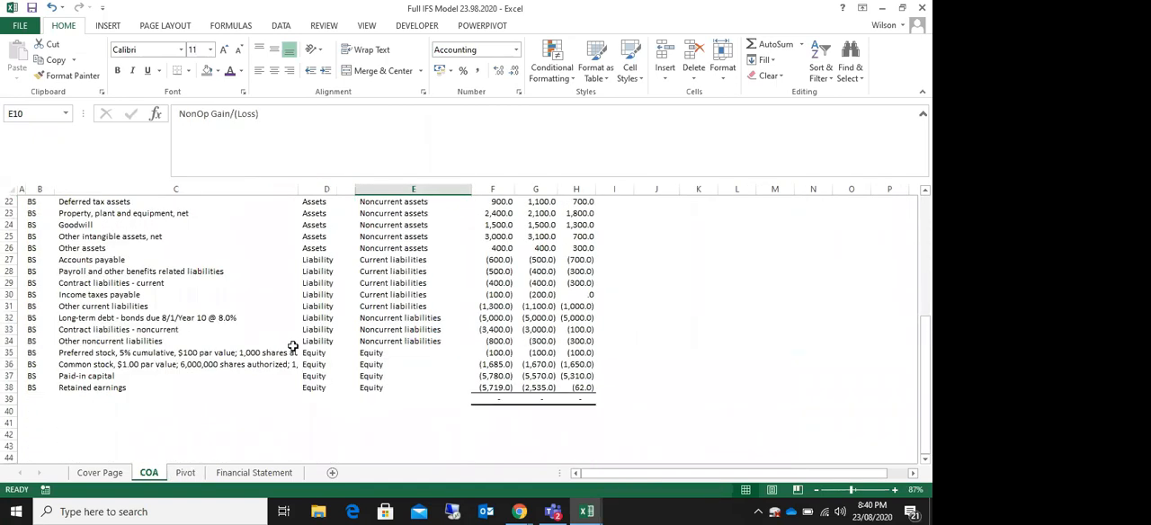
{"action": "scroll", "coordinate": [293, 346], "scroll_direction": "down", "scroll_amount": 1}
{"action": "left_click", "coordinate": [101, 353]}
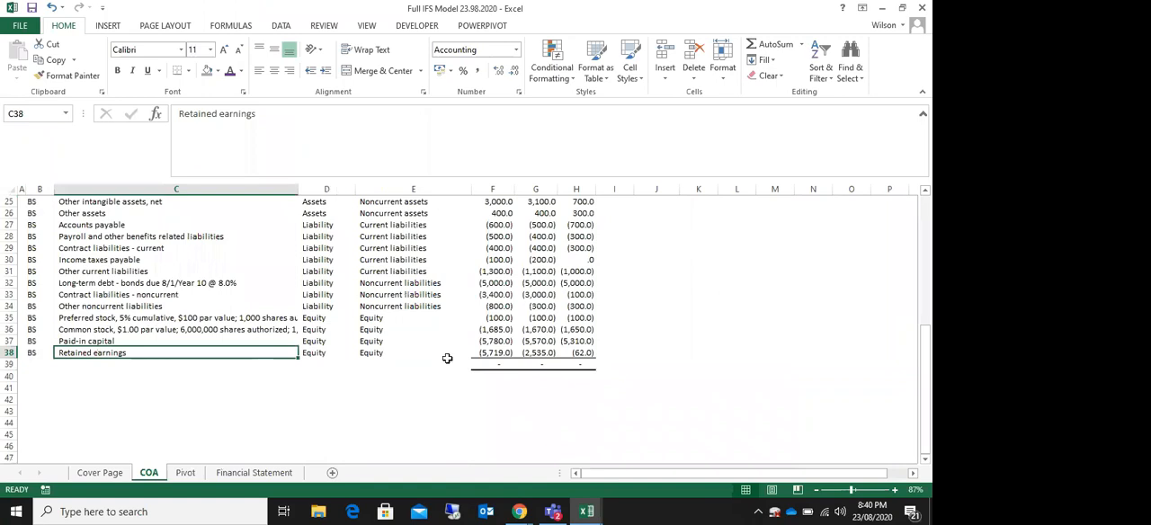
Step: Compare the 2018 and 2017 Retained earnings balances in F38 and G38 of the COA sheet
{"action": "left_click", "coordinate": [499, 354]}
{"action": "left_click", "coordinate": [539, 355]}
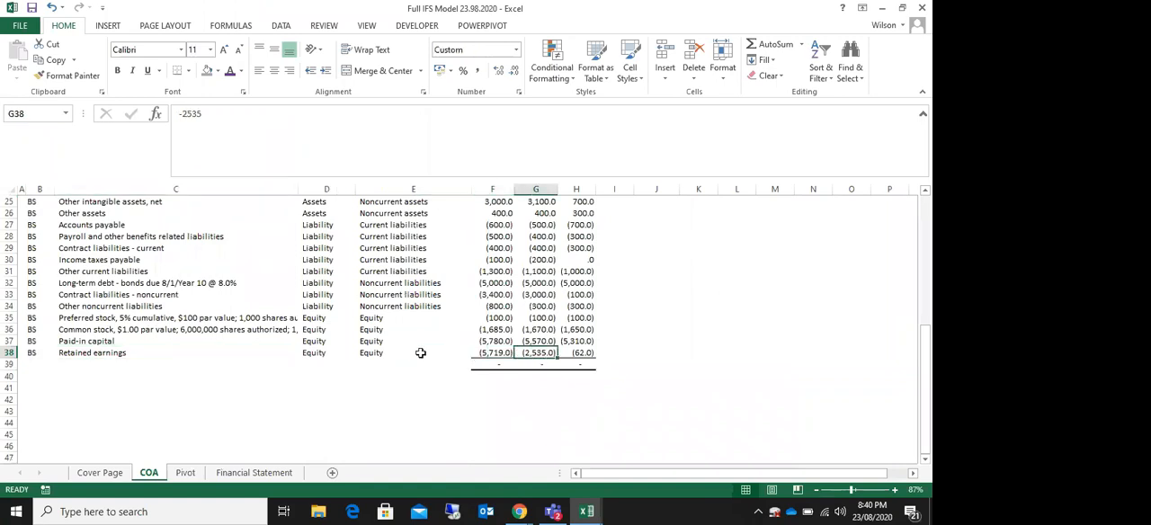
{"action": "left_click", "coordinate": [485, 352]}
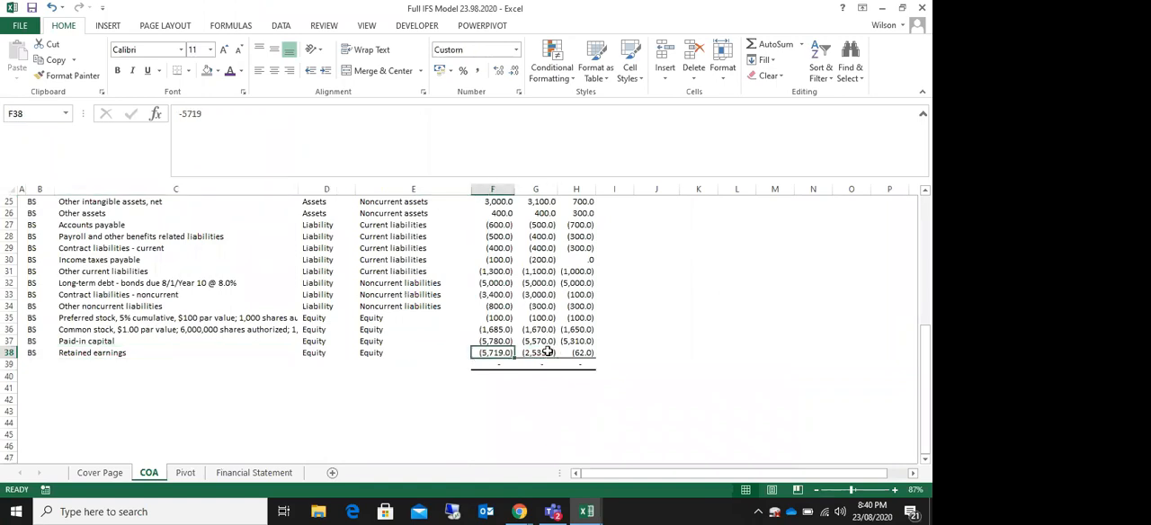
{"action": "left_click", "coordinate": [542, 353]}
{"action": "left_click", "coordinate": [493, 355]}
{"action": "left_click", "coordinate": [544, 353]}
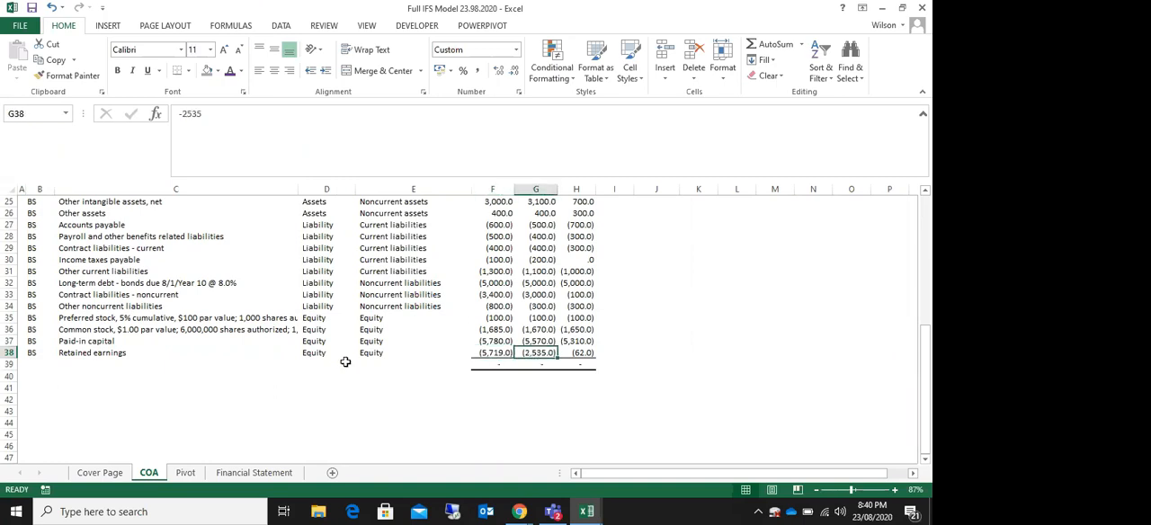
{"action": "left_click", "coordinate": [95, 354]}
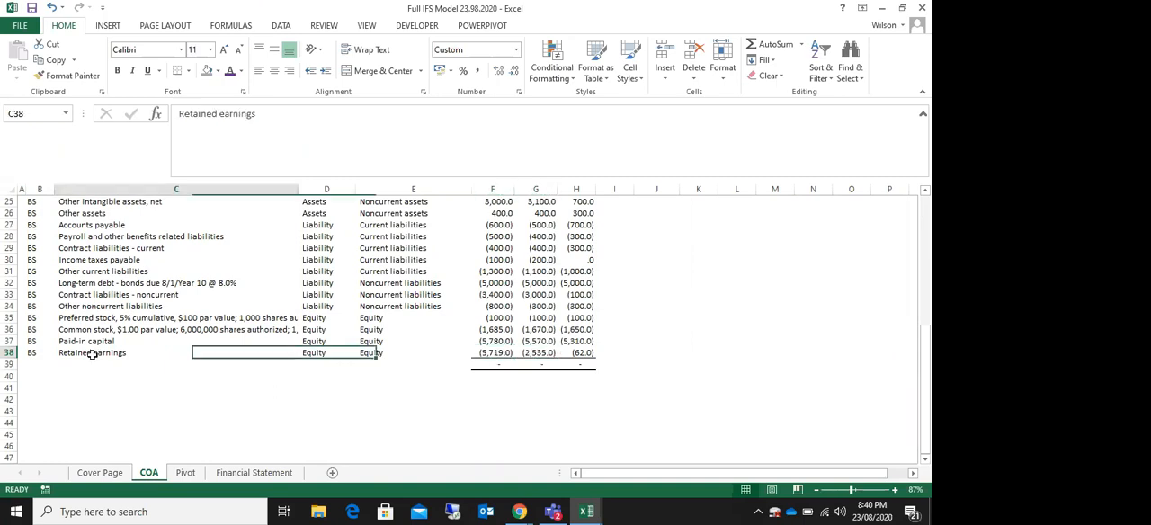
Step: Review the lower rows of the Pivot sheet, then check the COA sheet's total formula in F39 and the account rows above it
{"action": "left_click", "coordinate": [186, 476]}
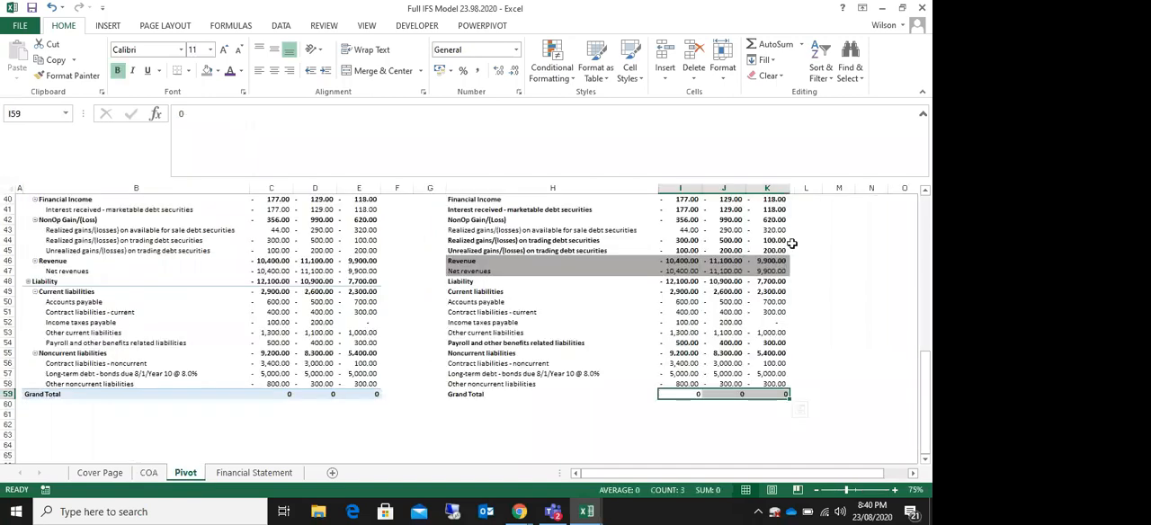
{"action": "scroll", "coordinate": [585, 359], "scroll_direction": "up", "scroll_amount": 1}
{"action": "scroll", "coordinate": [515, 411], "scroll_direction": "up", "scroll_amount": 1}
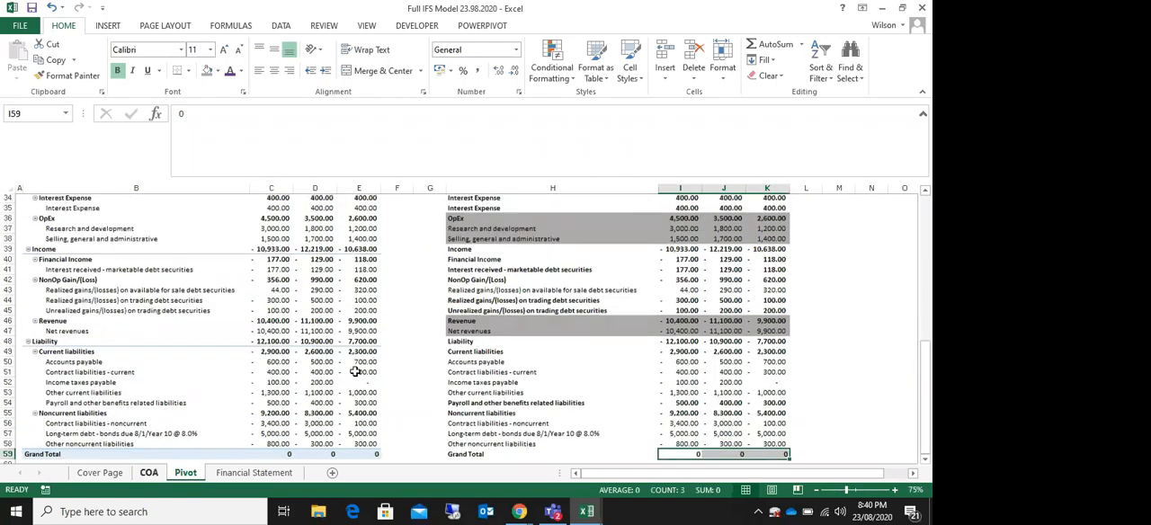
{"action": "key", "text": "ctrl+Page_Up"}
{"action": "left_click", "coordinate": [492, 295]}
{"action": "scroll", "coordinate": [443, 385], "scroll_direction": "up", "scroll_amount": 1}
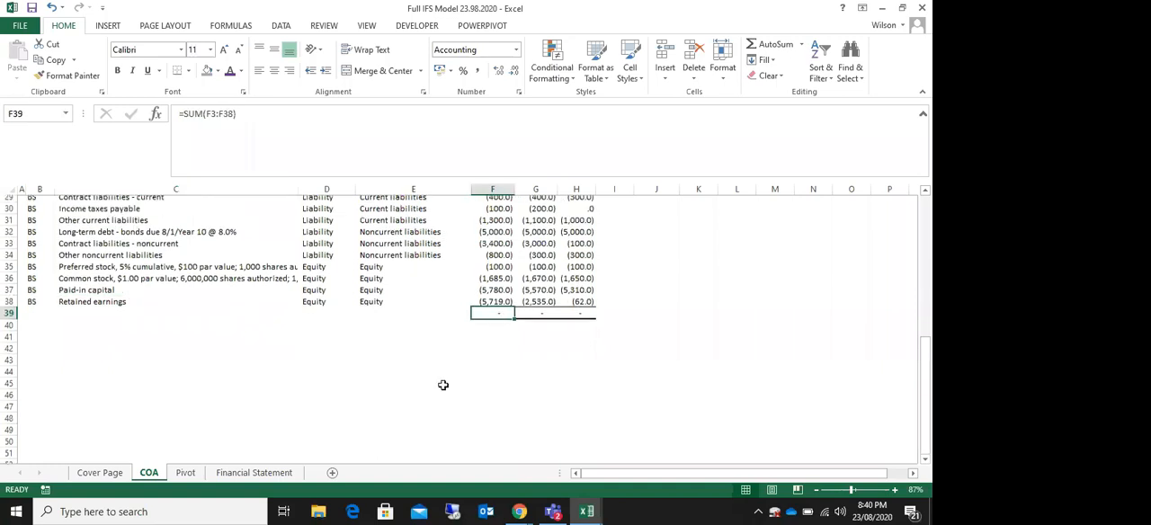
{"action": "scroll", "coordinate": [443, 385], "scroll_direction": "up", "scroll_amount": 3}
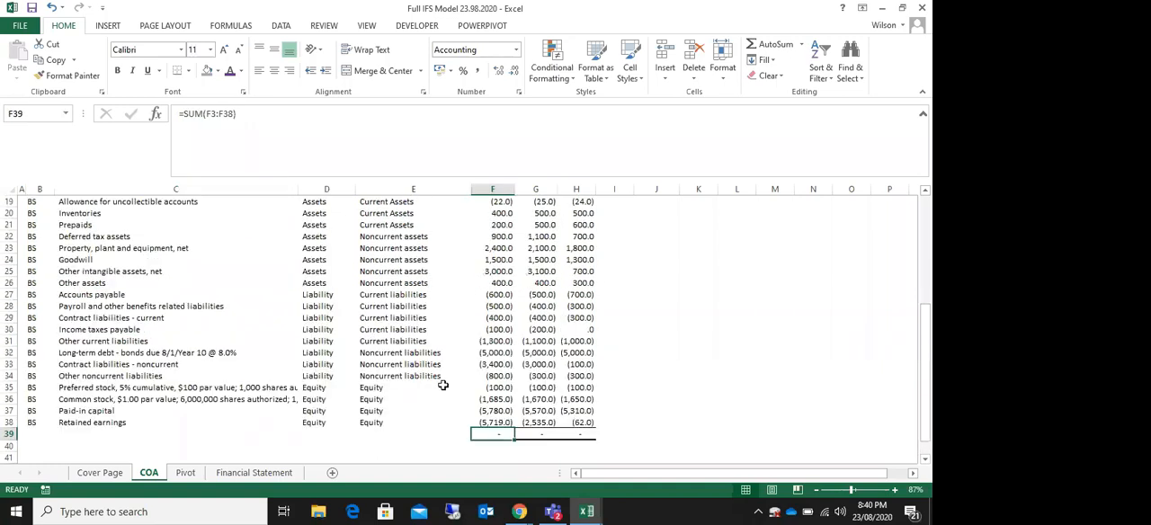
{"action": "scroll", "coordinate": [444, 385], "scroll_direction": "up", "scroll_amount": 6}
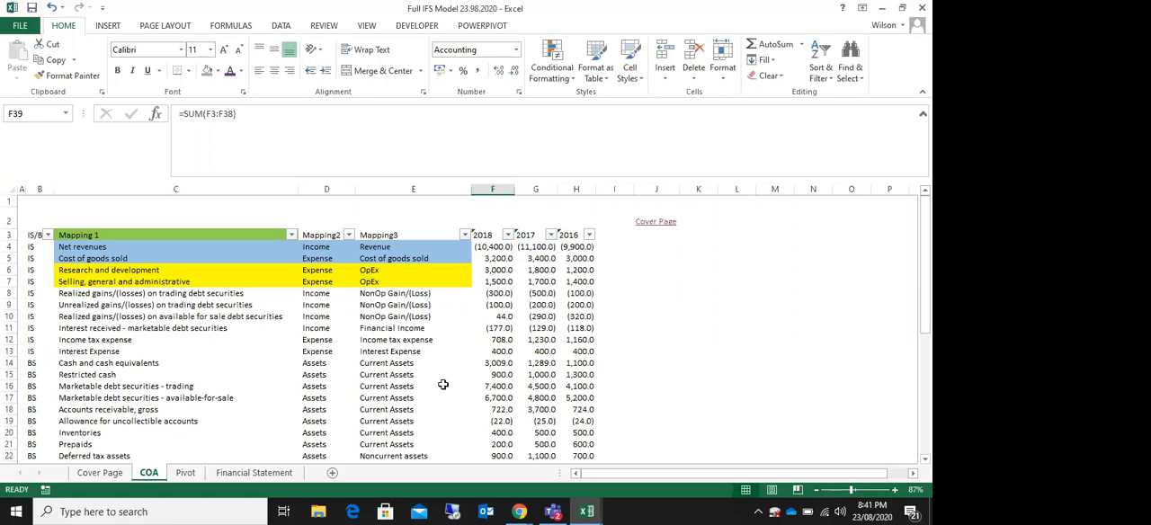
Step: Switch to the Zoom meeting in Chrome and open the group chat to read the participants' messages
{"action": "mouse_move", "coordinate": [520, 511]}
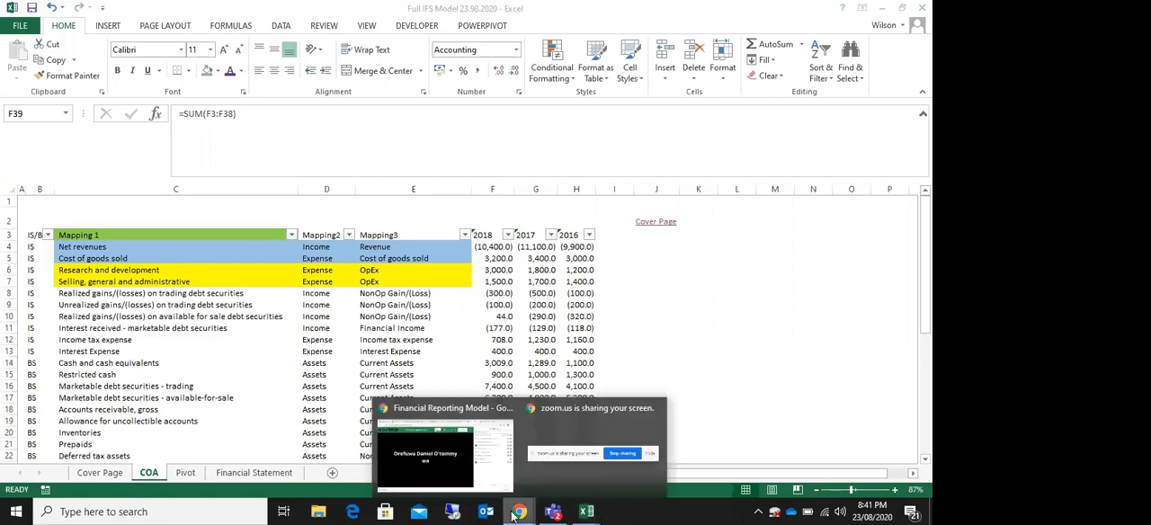
{"action": "left_click", "coordinate": [443, 455]}
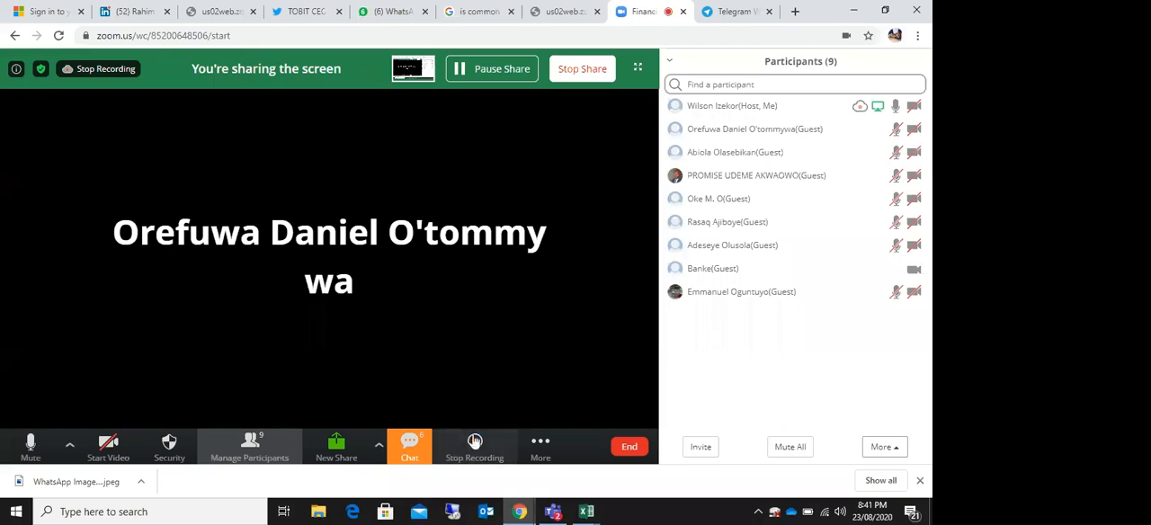
{"action": "left_click", "coordinate": [415, 447]}
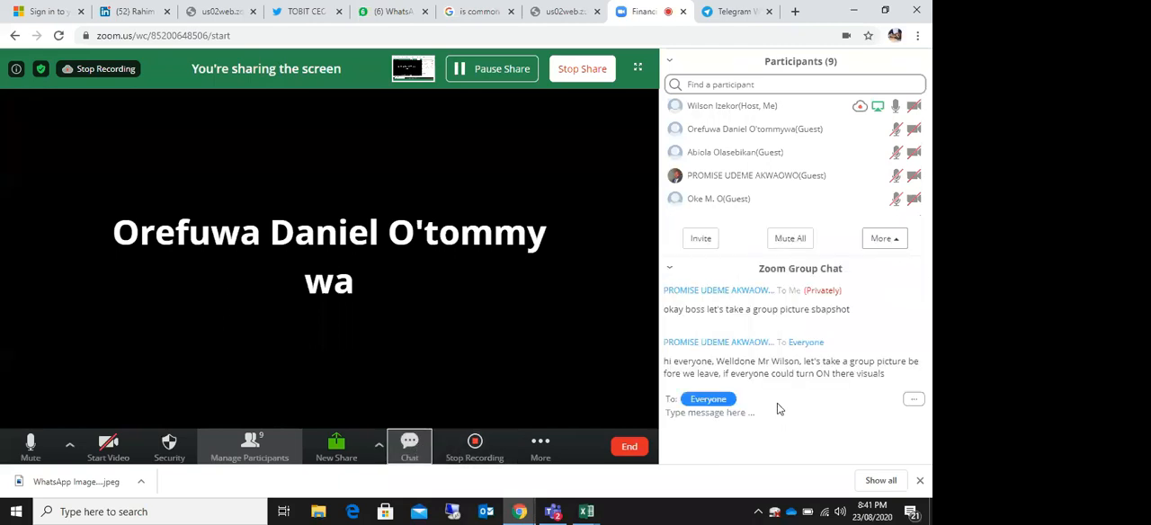